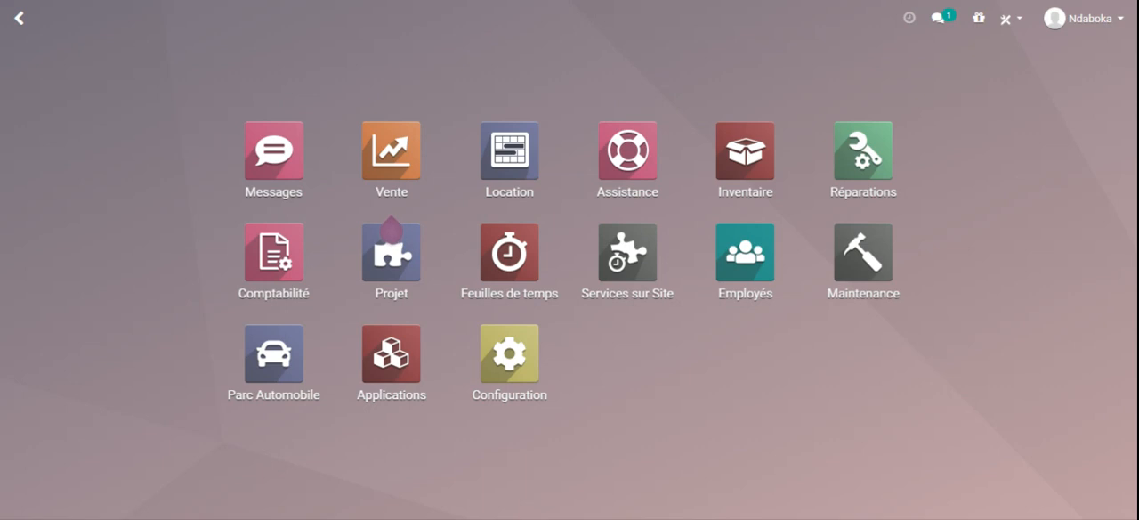
# Step: Open the general configuration of Parc Automobile and examine the alert delay before a contract's end date
pyautogui.click(245, 360)
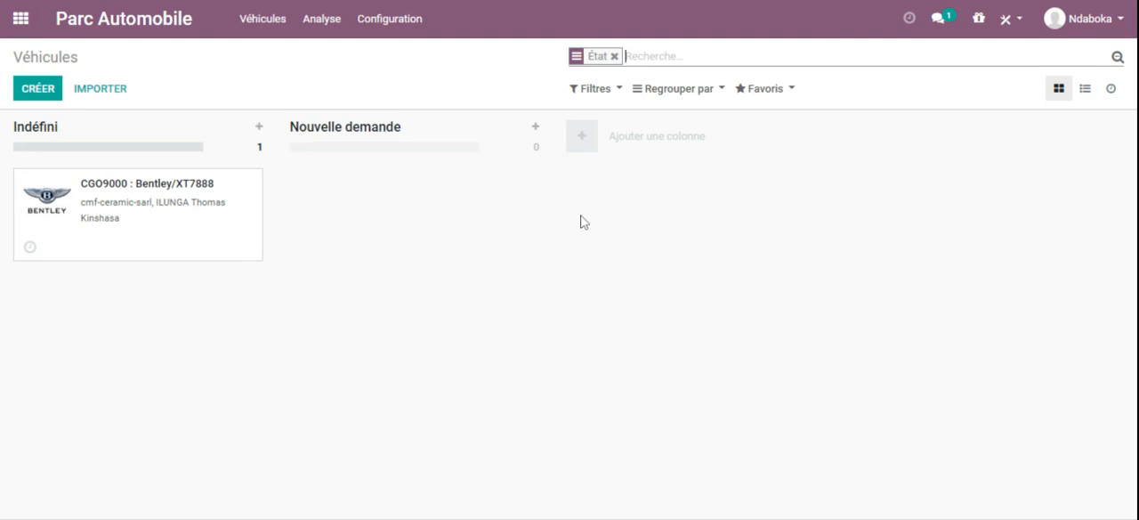
pyautogui.click(387, 25)
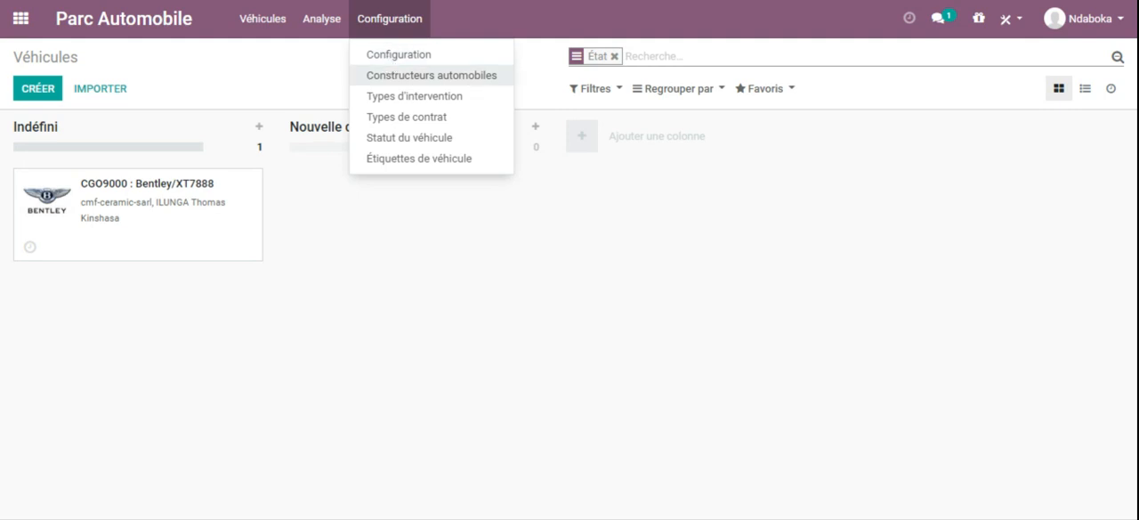
pyautogui.click(415, 56)
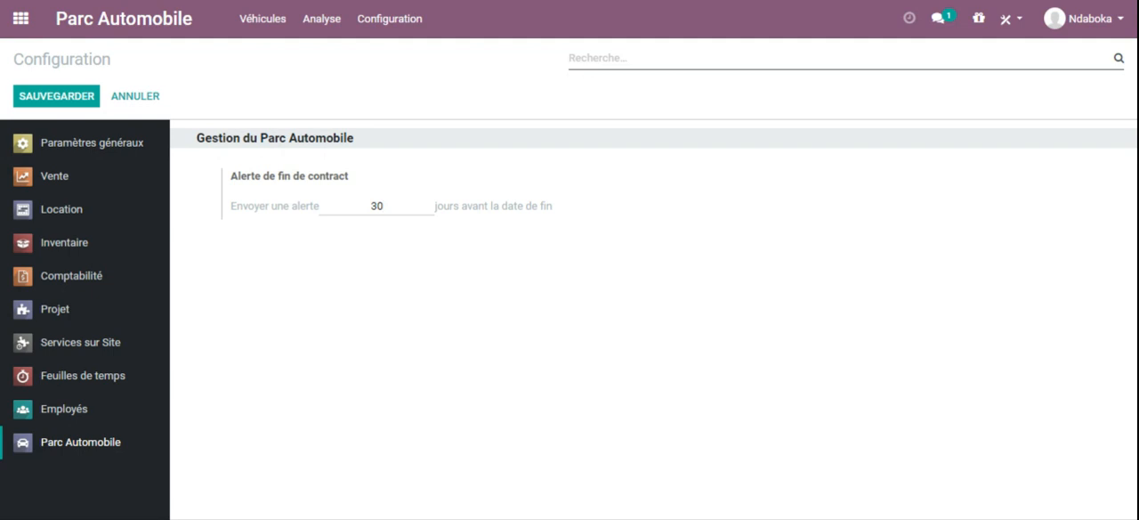
pyautogui.doubleClick(377, 205)
pyautogui.click(370, 205)
pyautogui.moveTo(378, 205); pyautogui.dragTo(384, 206)
pyautogui.click(383, 205)
# Step: Open the list of car manufacturers (Constructeurs automobiles) and look through the brands down to the last entries
pyautogui.click(384, 24)
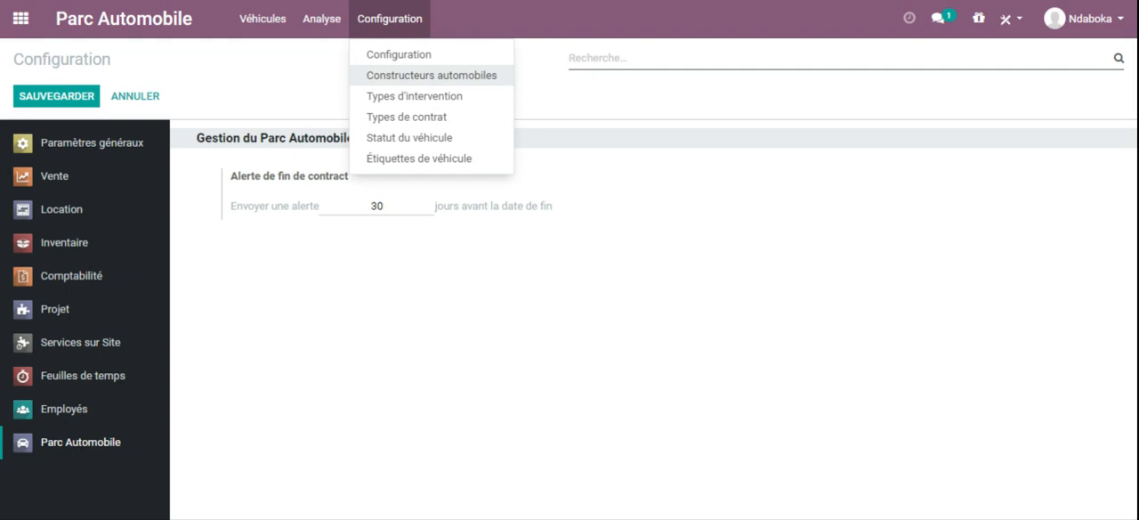
pyautogui.click(422, 76)
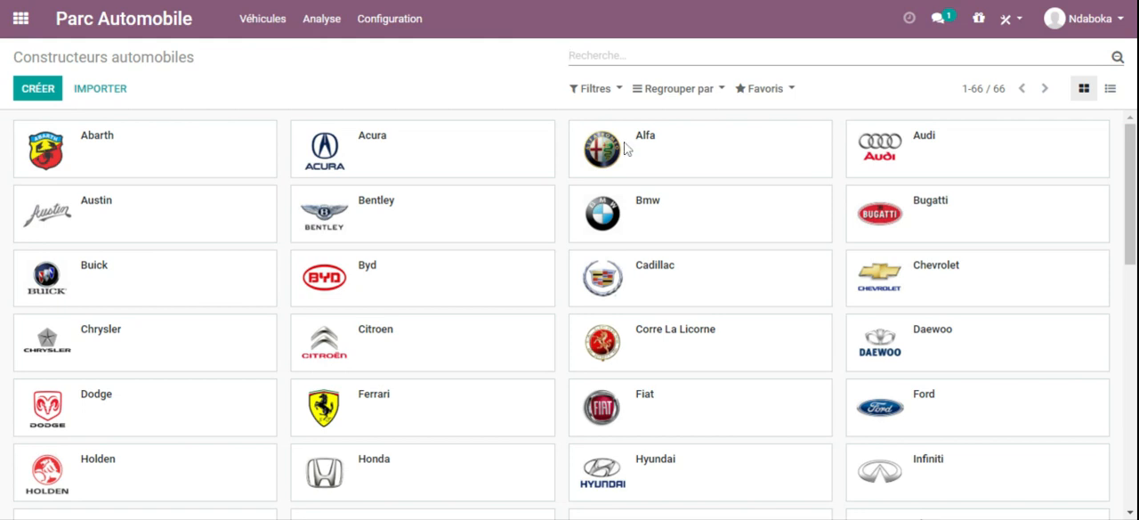
pyautogui.moveTo(1130, 178); pyautogui.dragTo(1130, 252)
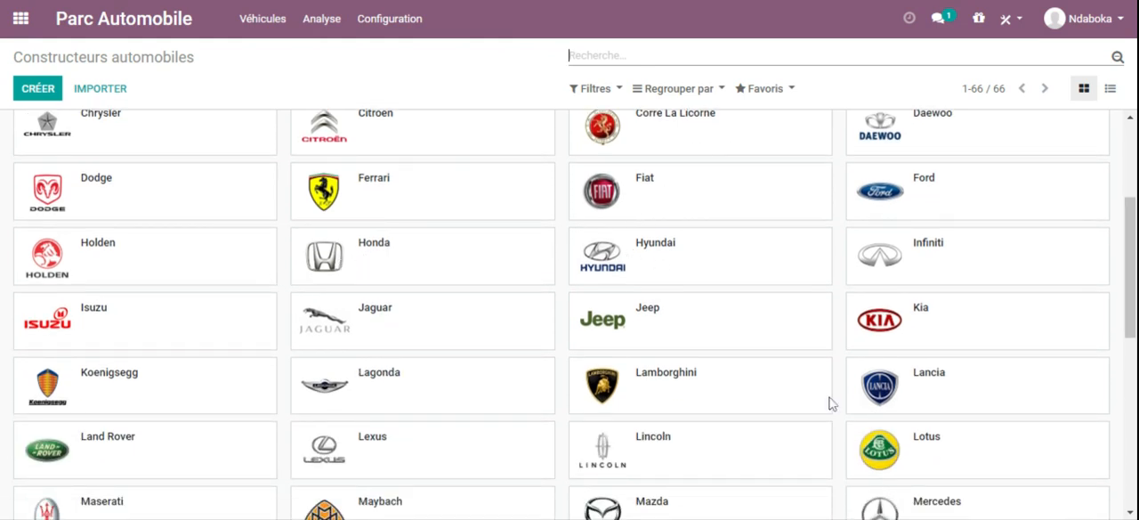
pyautogui.moveTo(1131, 267); pyautogui.dragTo(1131, 434)
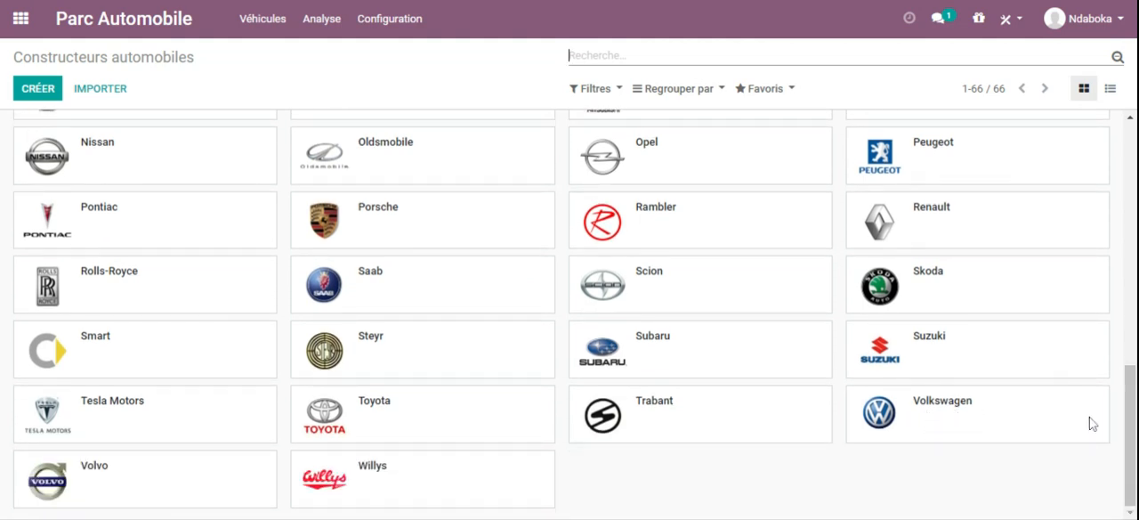
pyautogui.moveTo(1136, 420); pyautogui.dragTo(1134, 178)
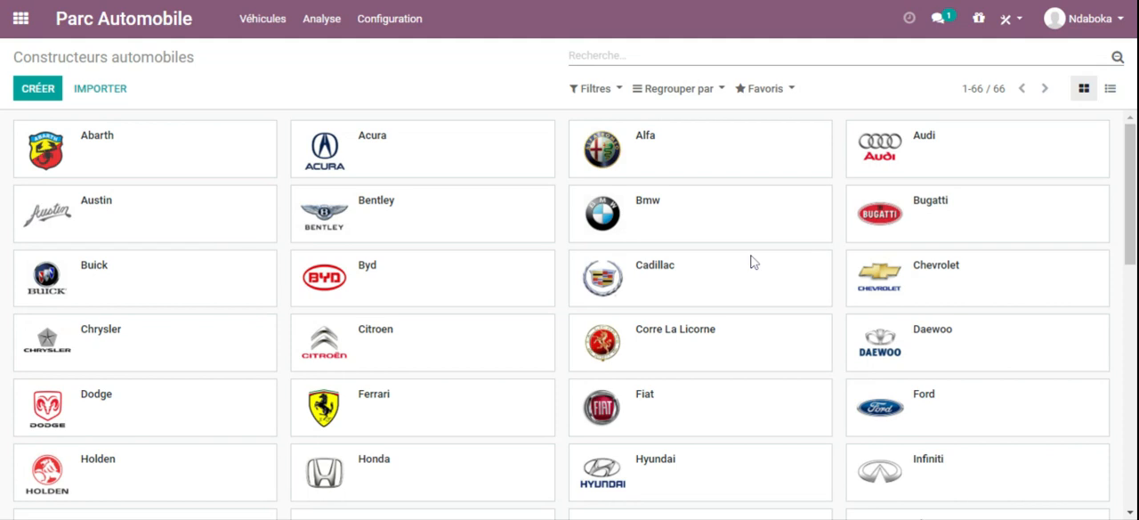
pyautogui.moveTo(1134, 151); pyautogui.dragTo(1133, 147)
# Step: Create and save a car manufacturer with the brand name Tesla 2, without a logo, and return to the manufacturers list
pyautogui.click(38, 88)
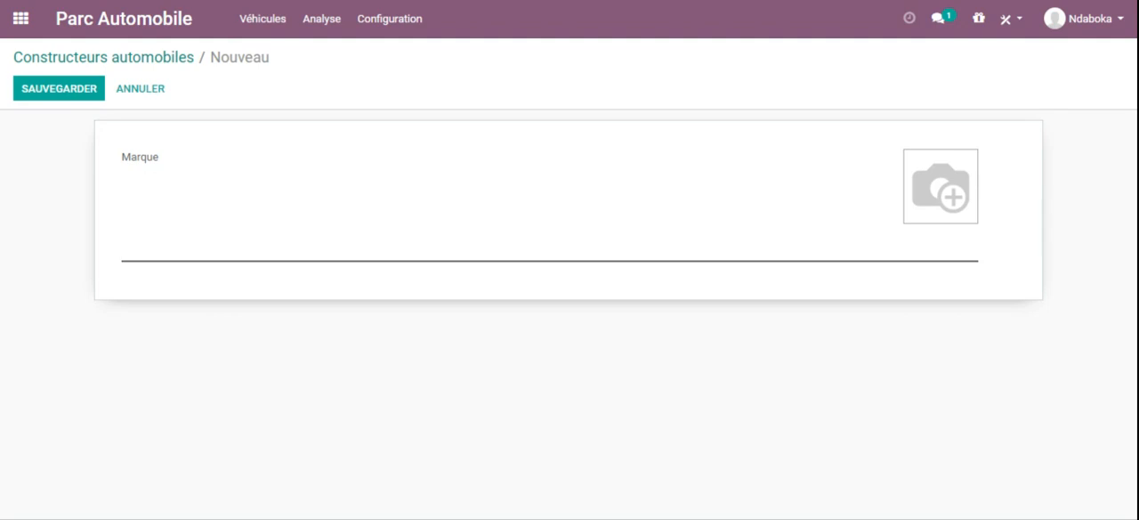
pyautogui.write('Tes')
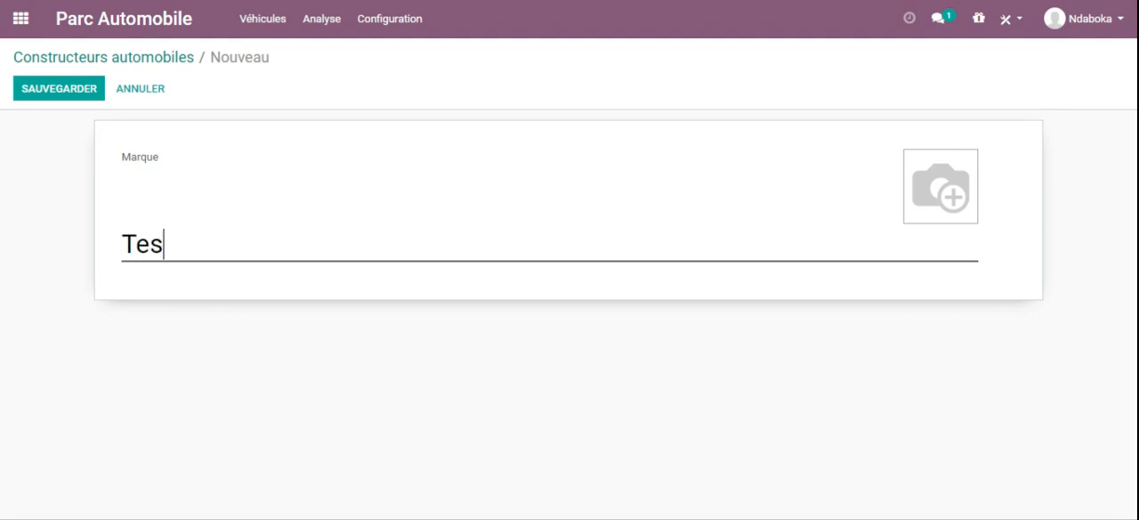
pyautogui.write('la 2')
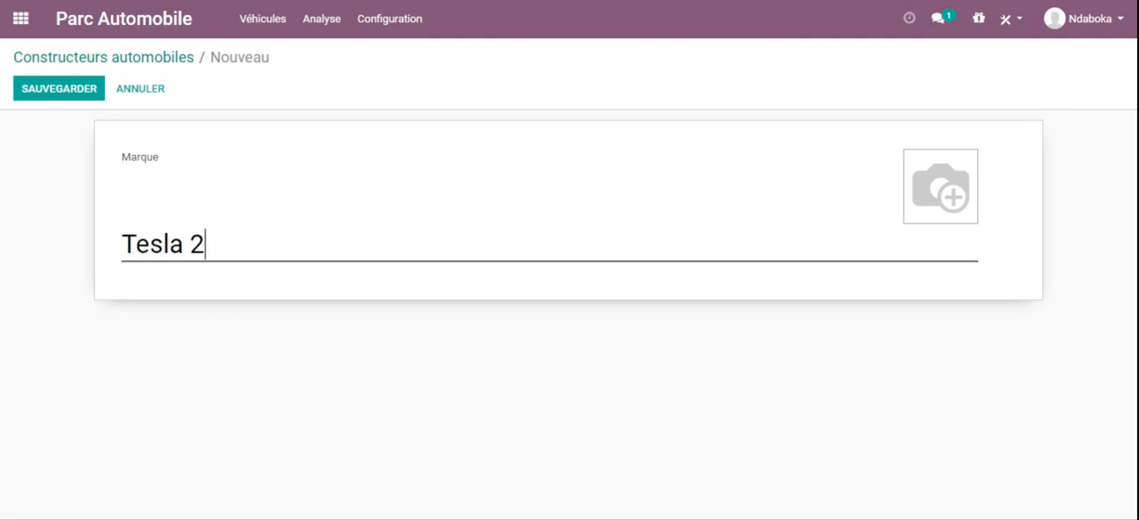
pyautogui.moveTo(957, 220)
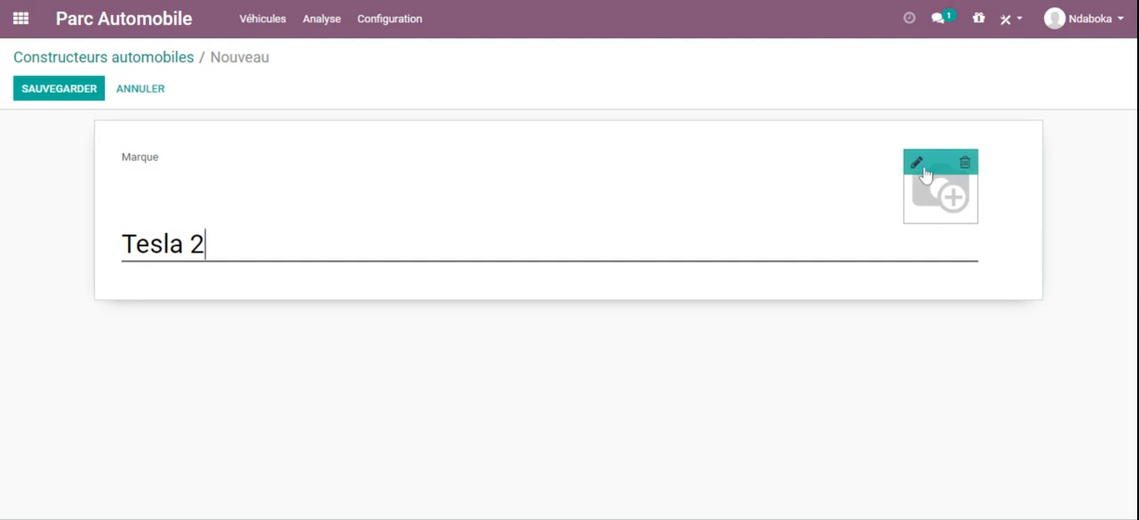
pyautogui.click(52, 94)
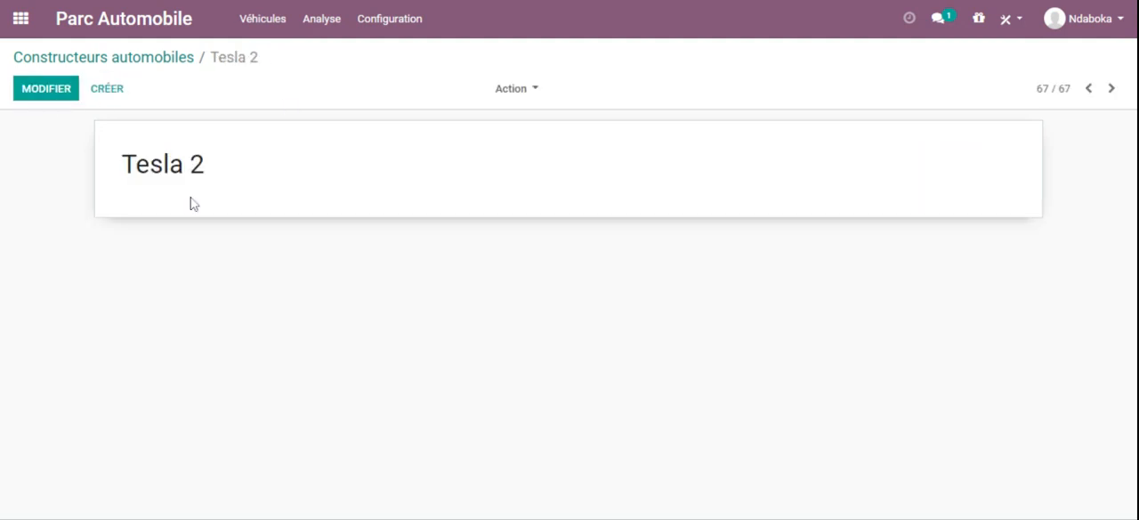
pyautogui.click(120, 58)
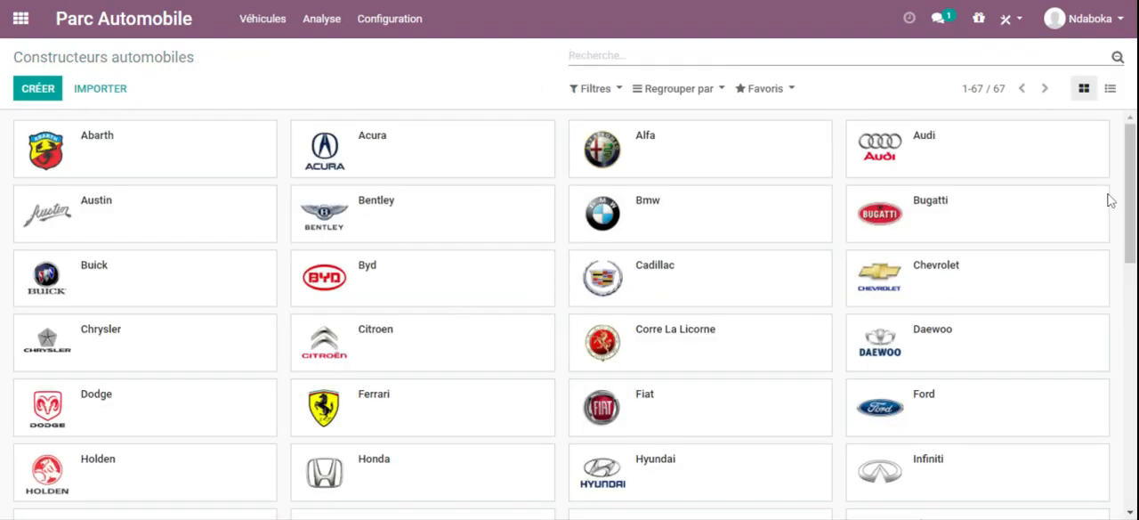
pyautogui.moveTo(1126, 185); pyautogui.dragTo(1132, 211)
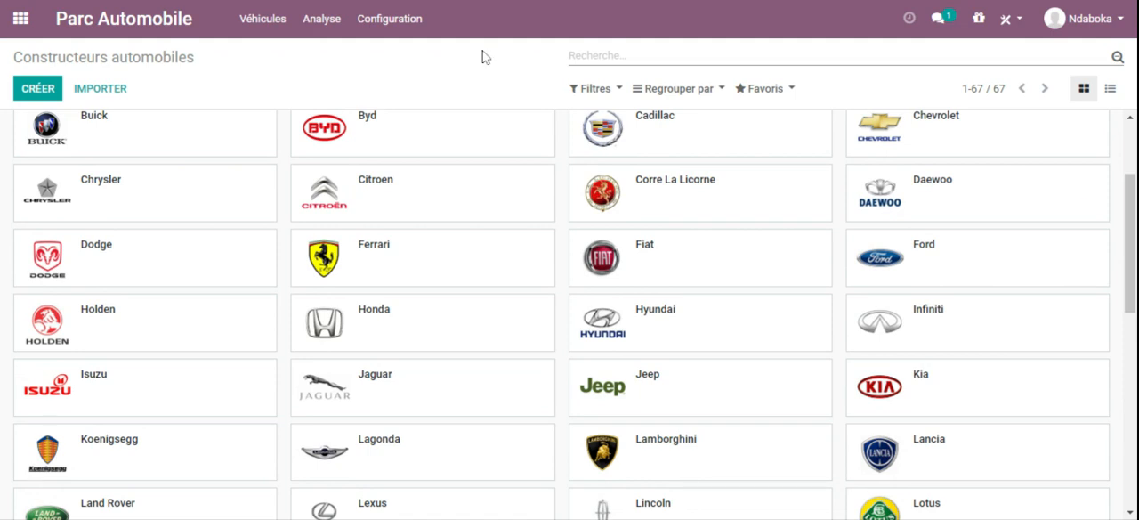
# Step: Add an intervention type named Sur Site to the Types d'intervention list
pyautogui.click(378, 26)
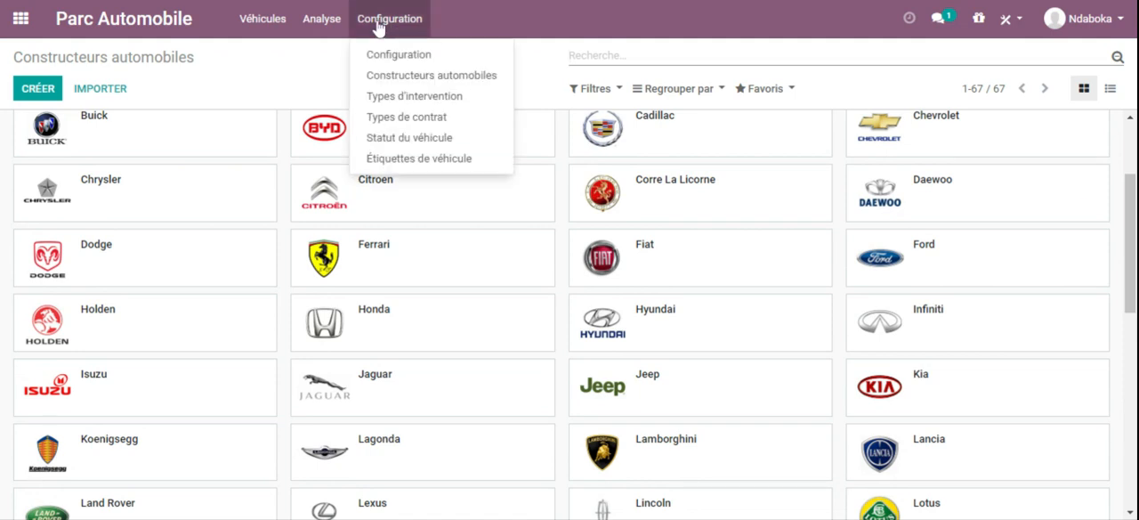
pyautogui.click(426, 95)
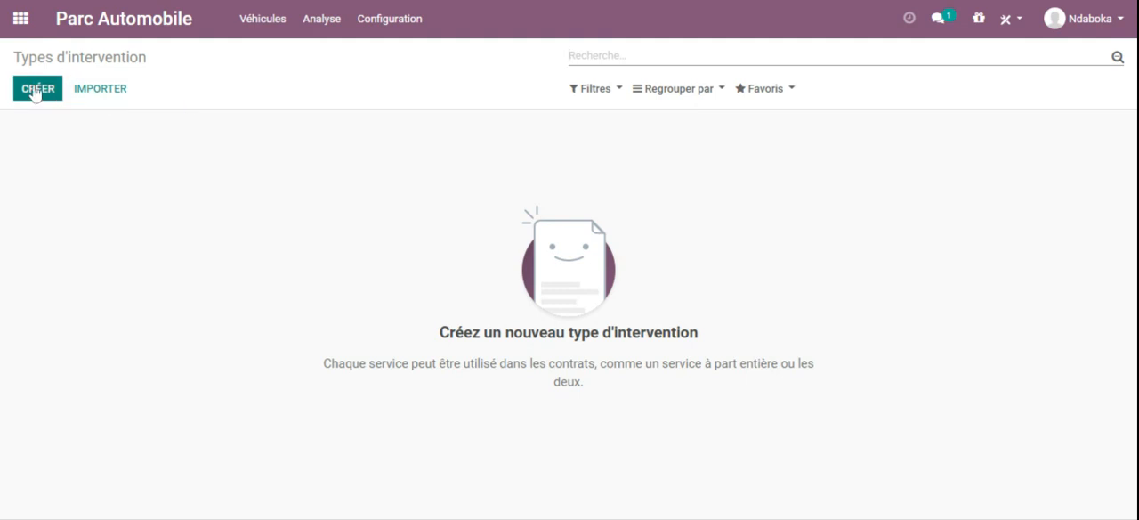
pyautogui.click(33, 91)
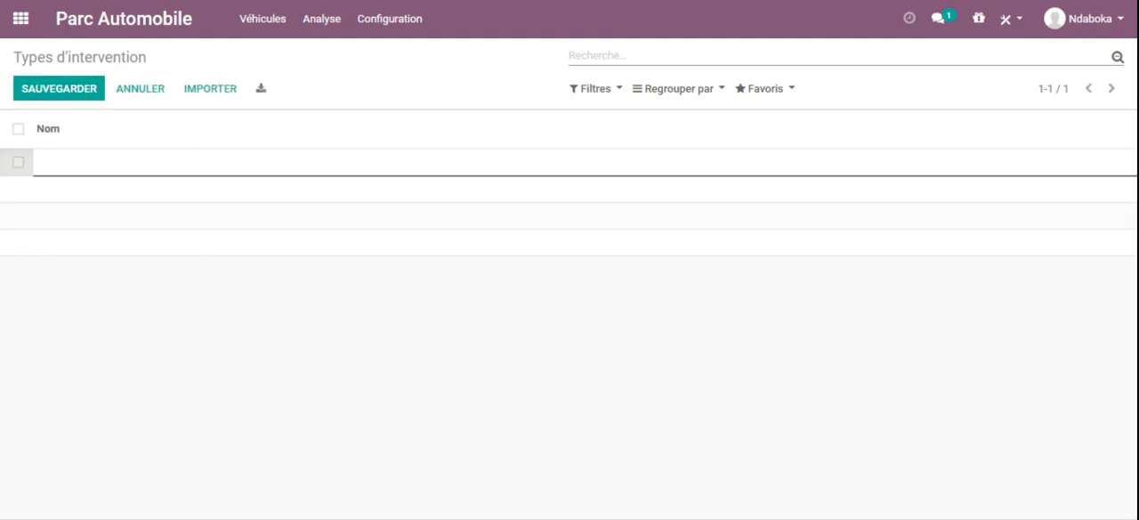
pyautogui.write('Sur Site')
pyautogui.click(83, 202)
pyautogui.click(50, 93)
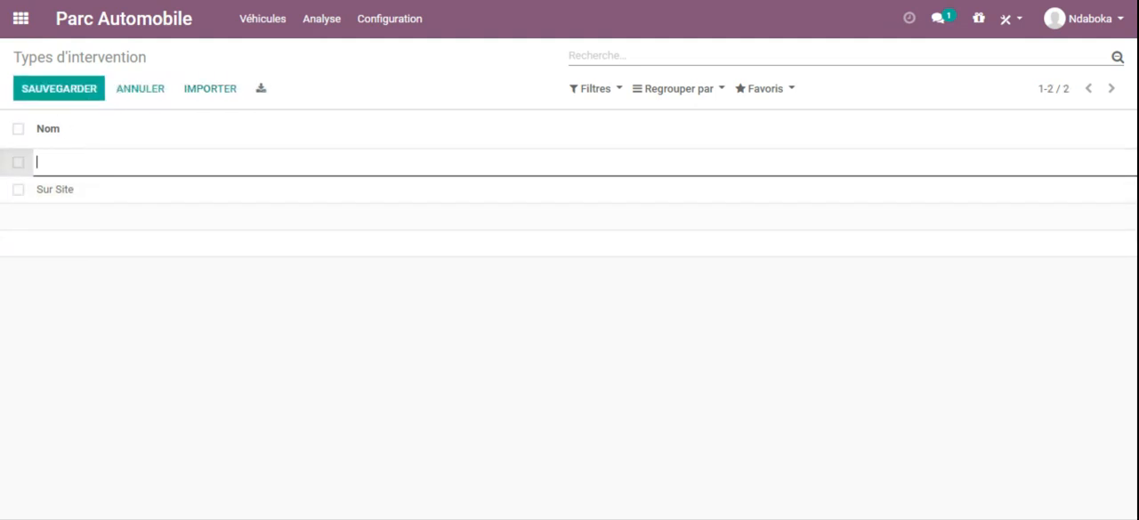
# Step: Add and save two more intervention types named A distance and Mixte
pyautogui.write('A distance')
pyautogui.click(66, 89)
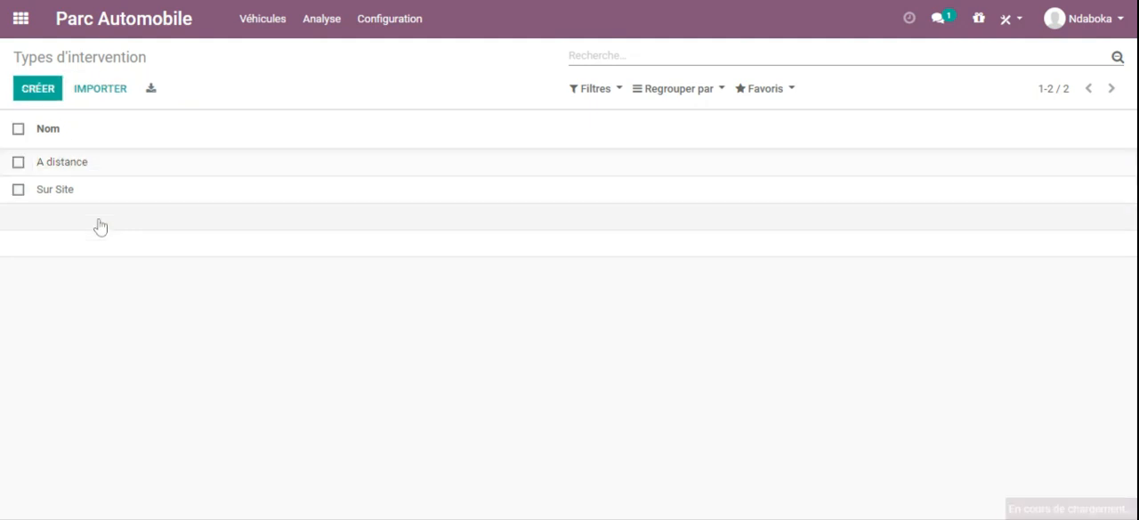
pyautogui.click(39, 89)
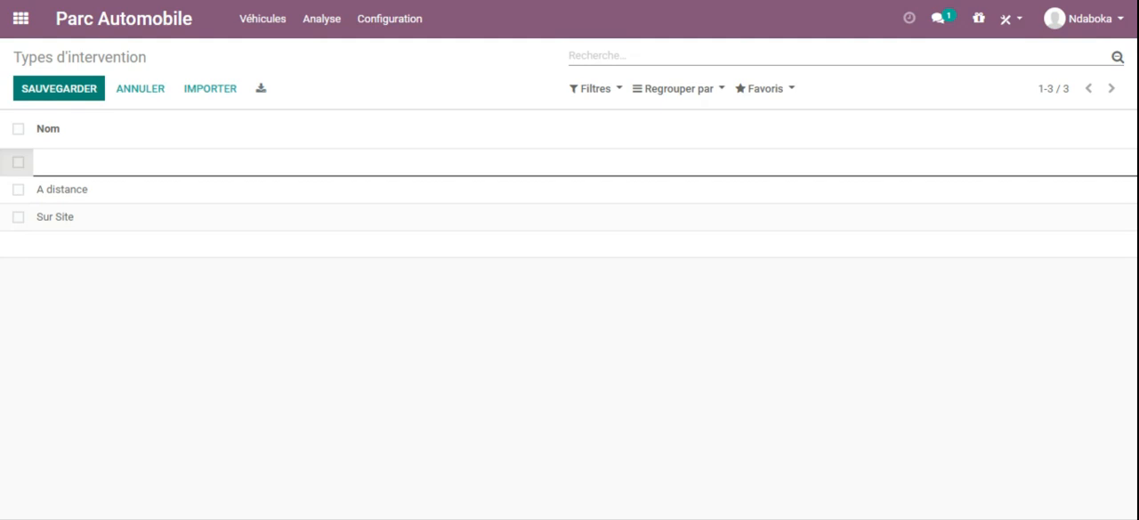
pyautogui.write('Mixte')
pyautogui.click(68, 92)
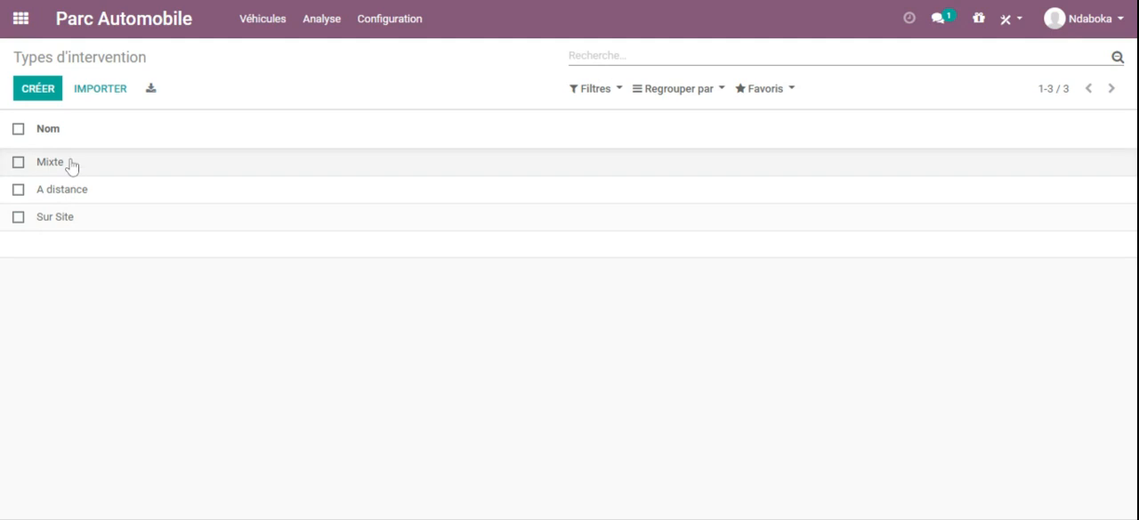
# Step: Create and save the contract types CDD and CDI in the Types de contrat list
pyautogui.click(401, 19)
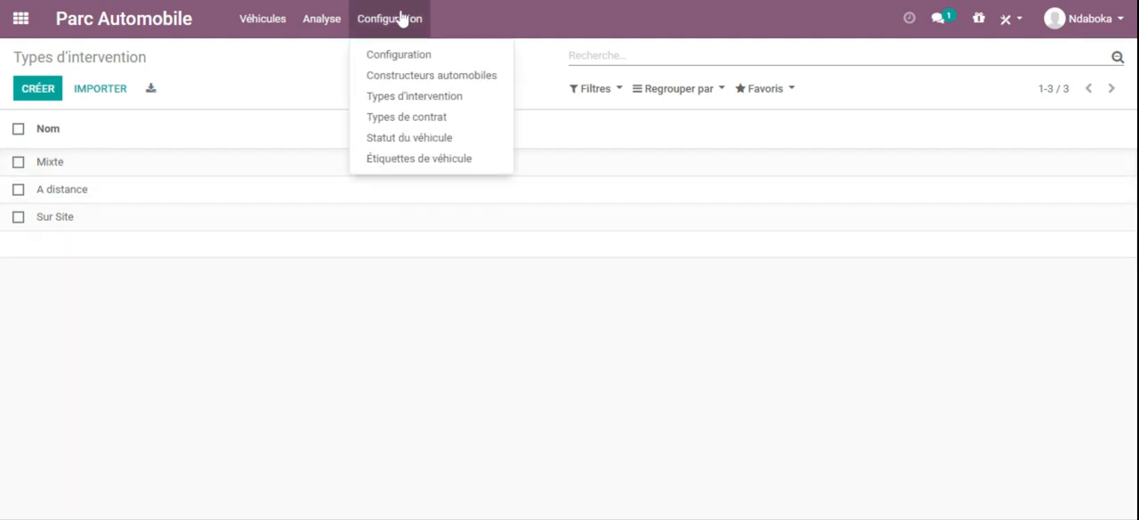
pyautogui.click(428, 117)
pyautogui.click(33, 93)
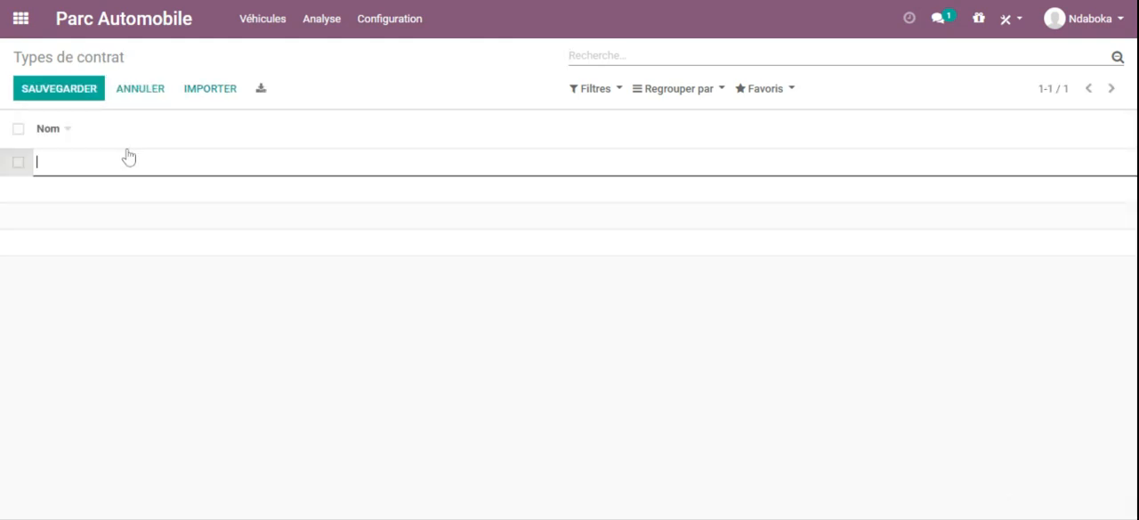
pyautogui.write('CDD')
pyautogui.click(80, 92)
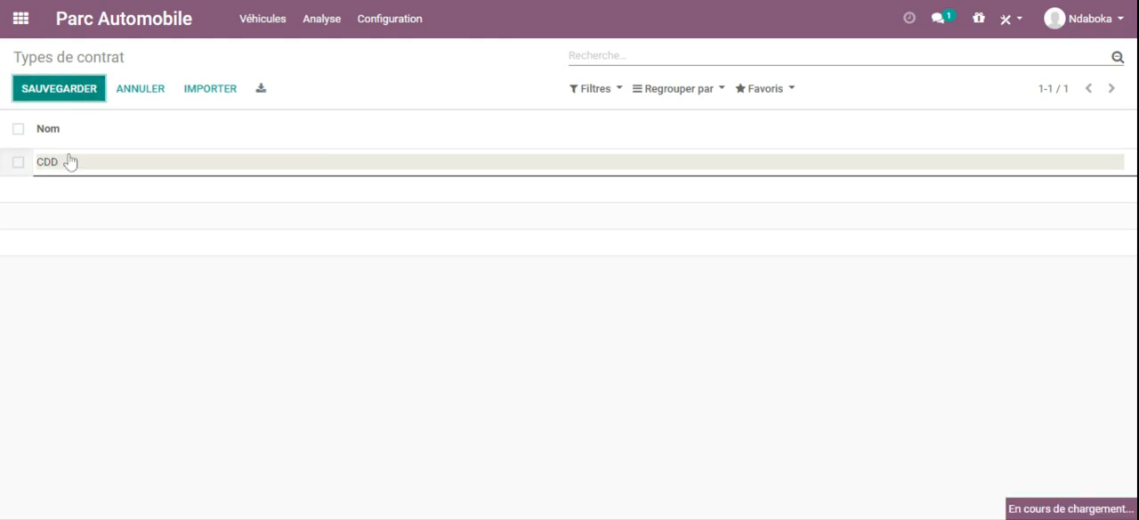
pyautogui.click(39, 89)
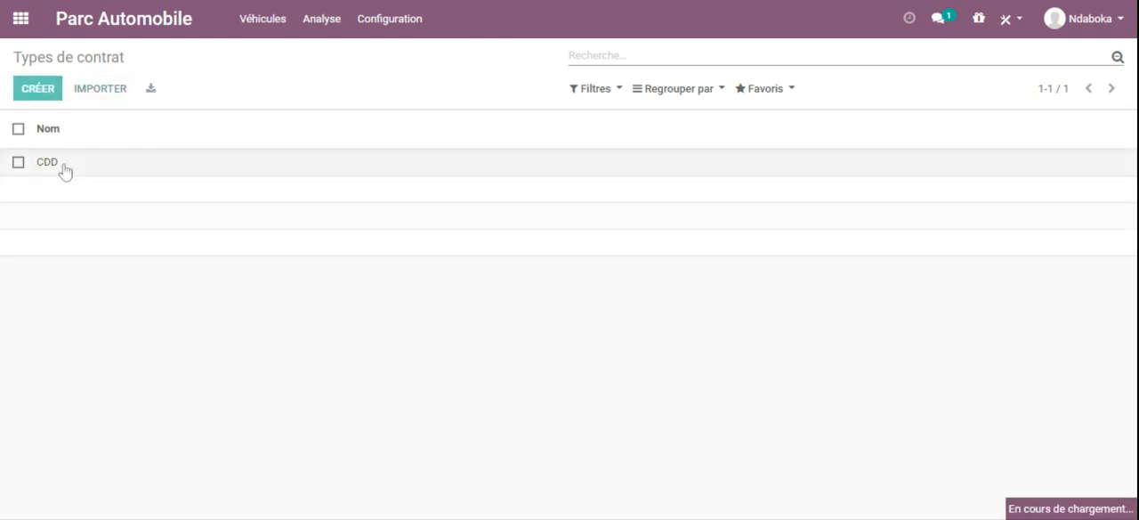
pyautogui.write('CDI')
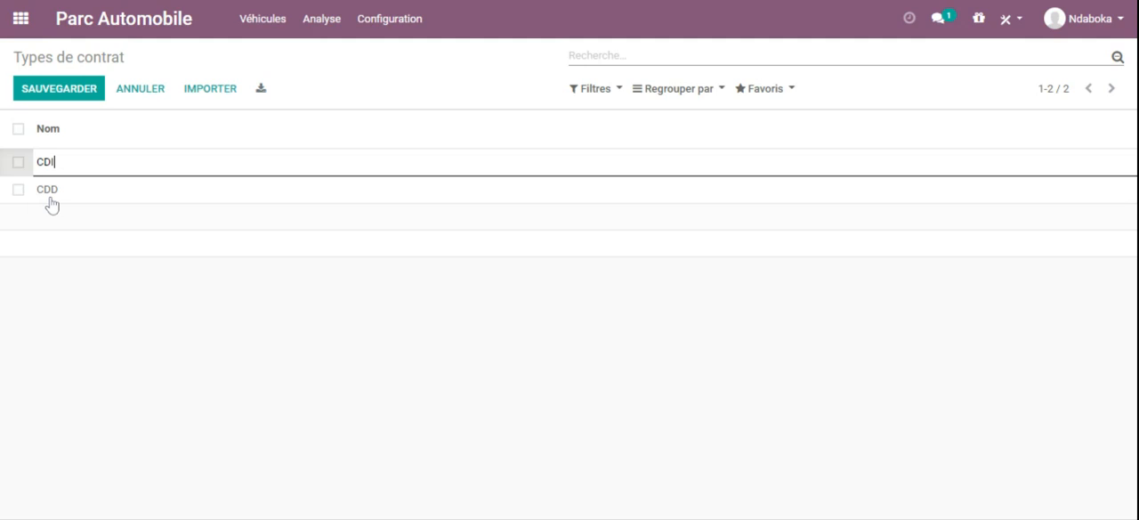
pyautogui.click(75, 94)
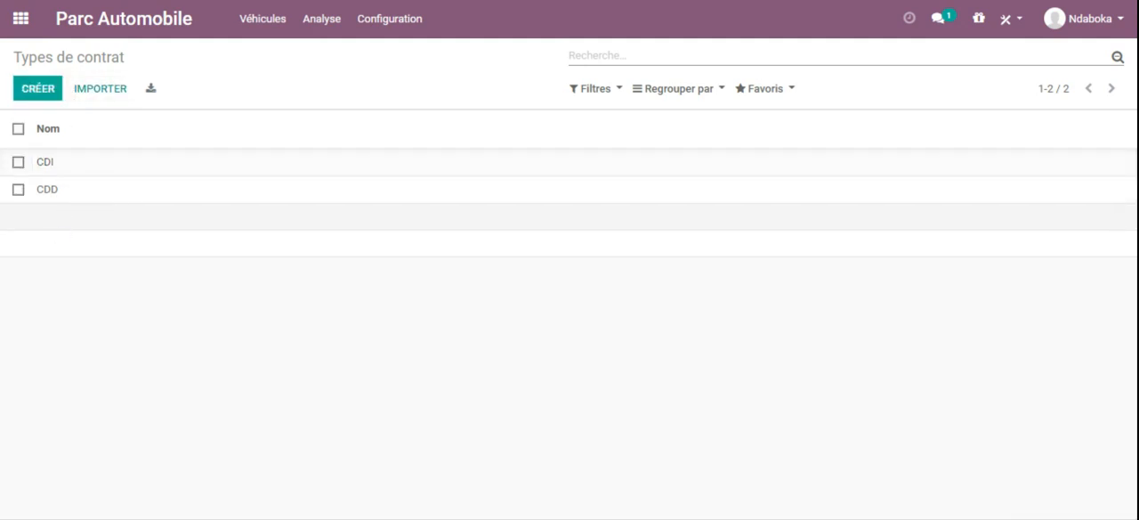
# Step: Add and save a third contract type named Tempon
pyautogui.click(42, 90)
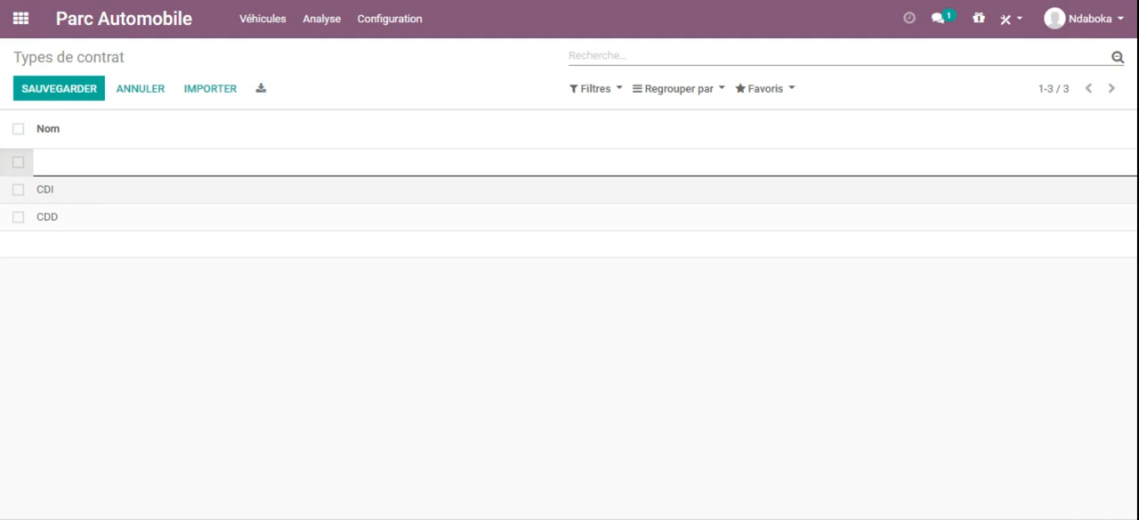
pyautogui.write('Te')
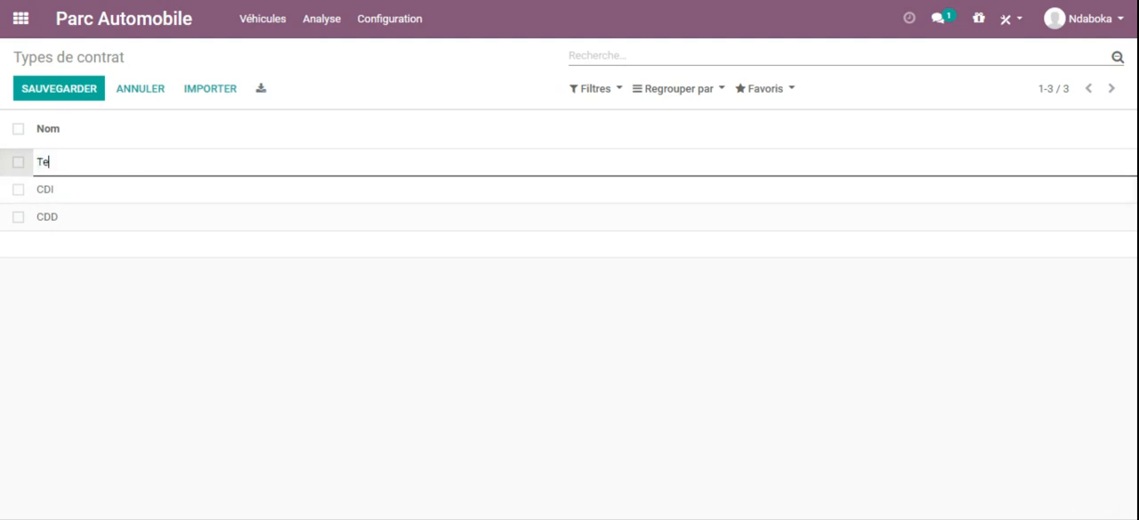
pyautogui.write('mpon')
pyautogui.click(67, 87)
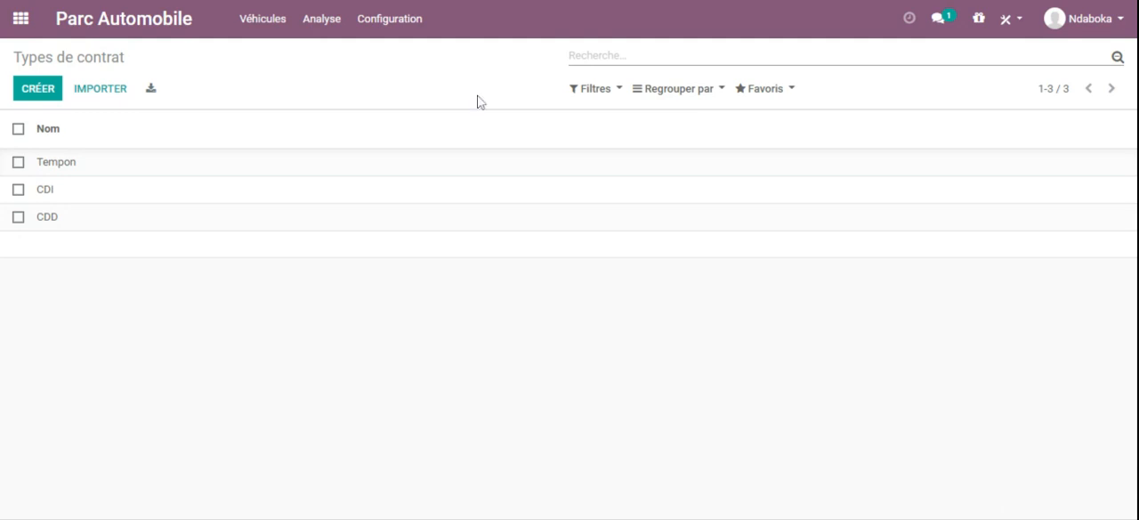
# Step: Add and save a vehicle status named Panne in the Statut du véhicule list
pyautogui.click(378, 30)
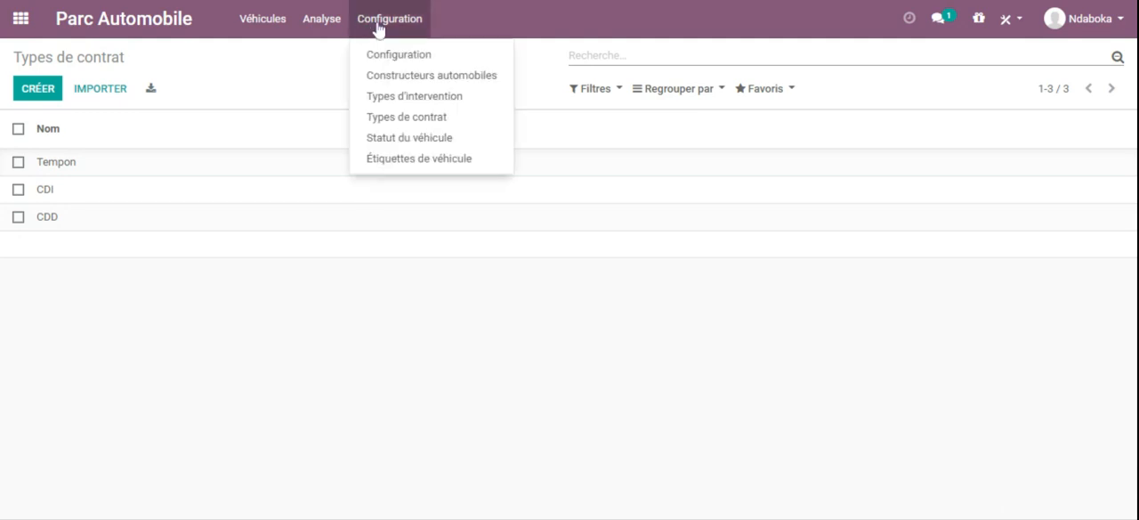
pyautogui.click(410, 138)
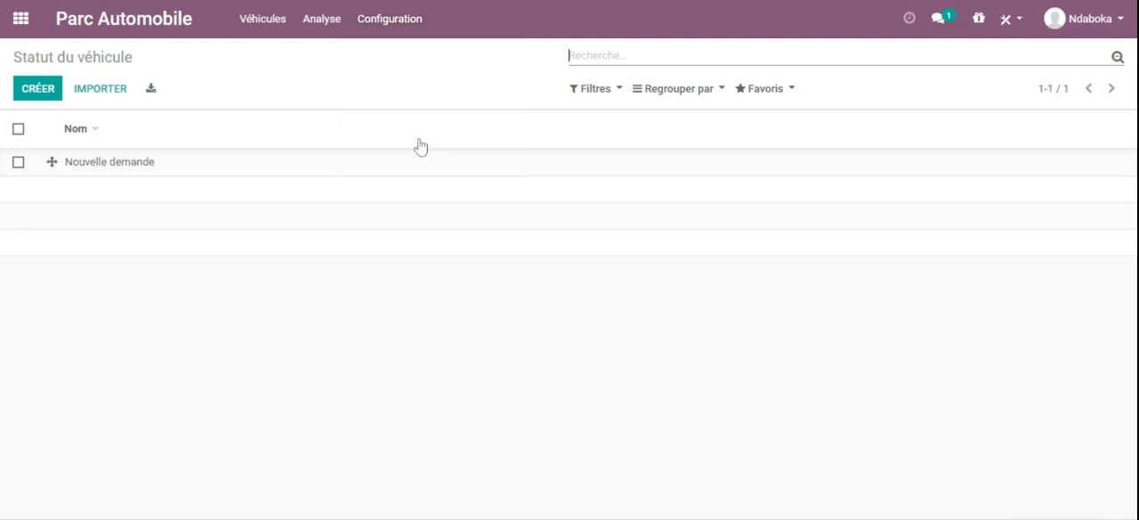
pyautogui.click(38, 89)
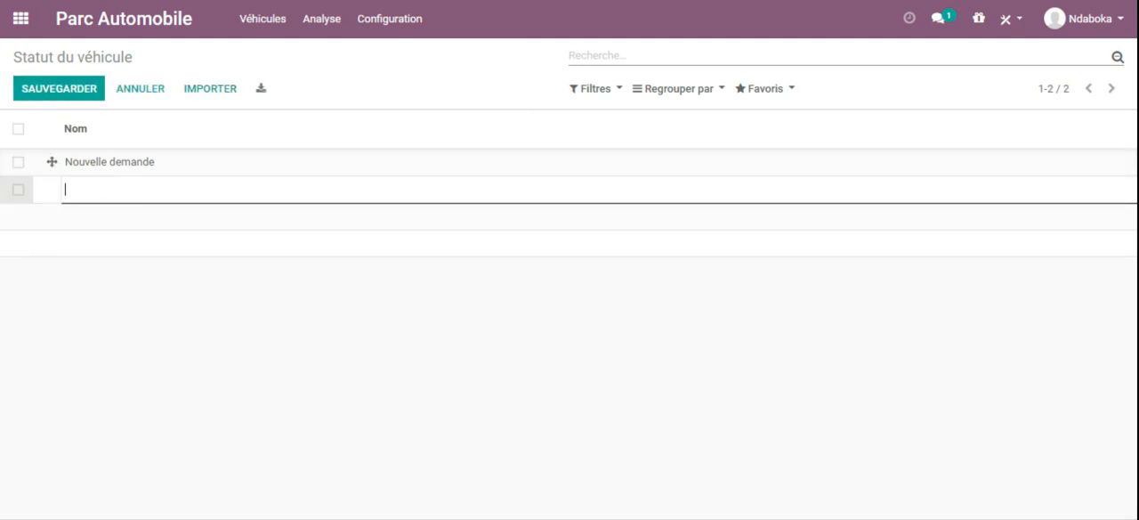
pyautogui.write('Panne')
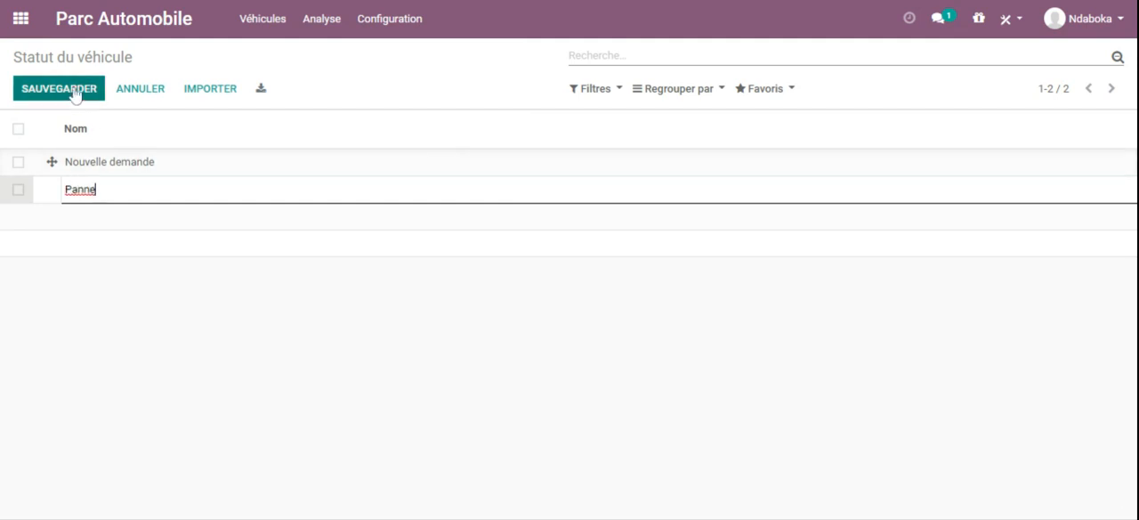
pyautogui.click(76, 92)
# Step: Add and save two more vehicle statuses named Bon état and Parking
pyautogui.click(38, 94)
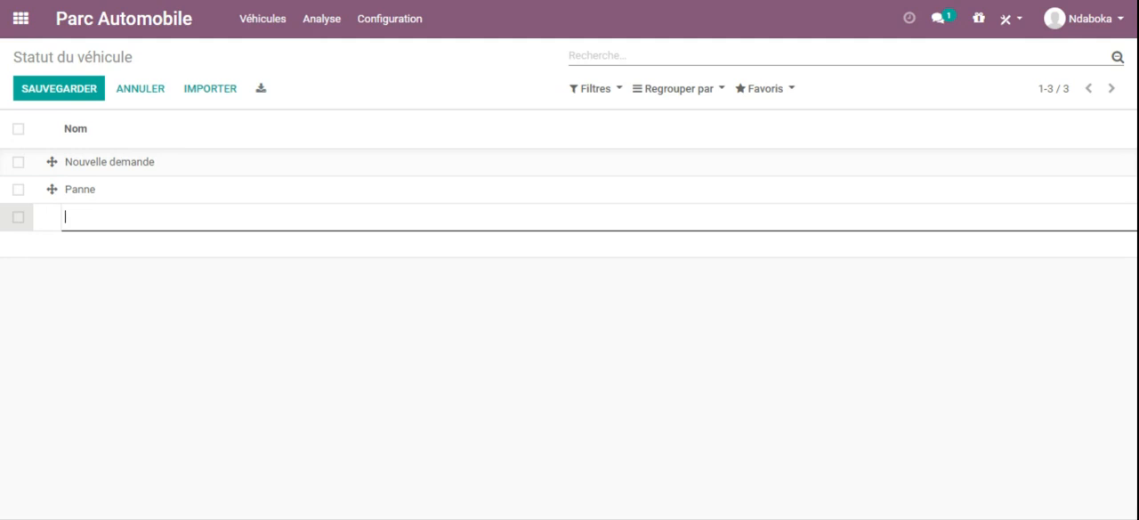
pyautogui.write('Bon état')
pyautogui.click(71, 92)
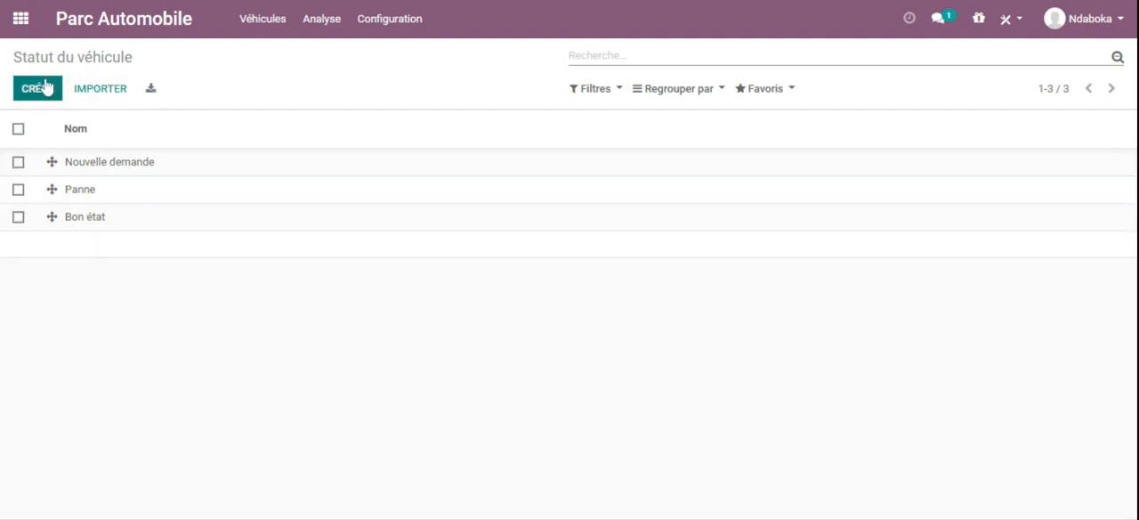
pyautogui.click(37, 88)
pyautogui.write('Parking')
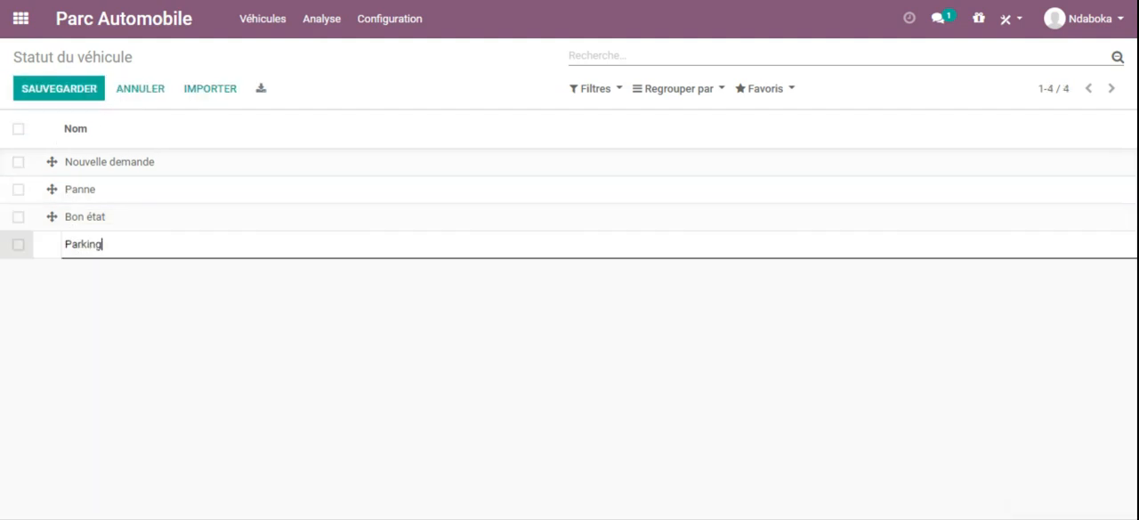
pyautogui.click(76, 92)
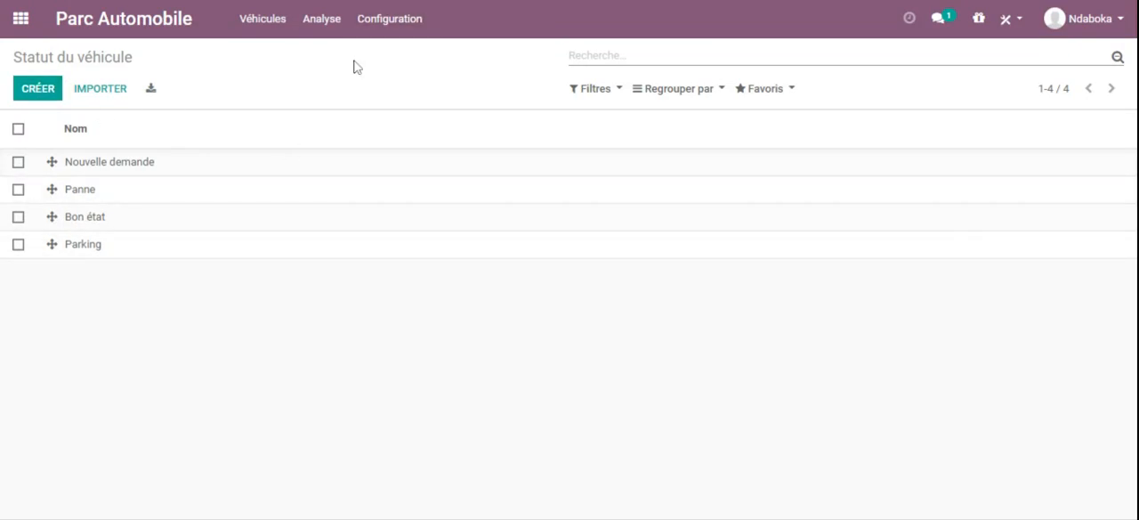
# Step: Create and save the vehicle tags Rouge and Jaune in the Étiquettes de véhicule list
pyautogui.click(391, 21)
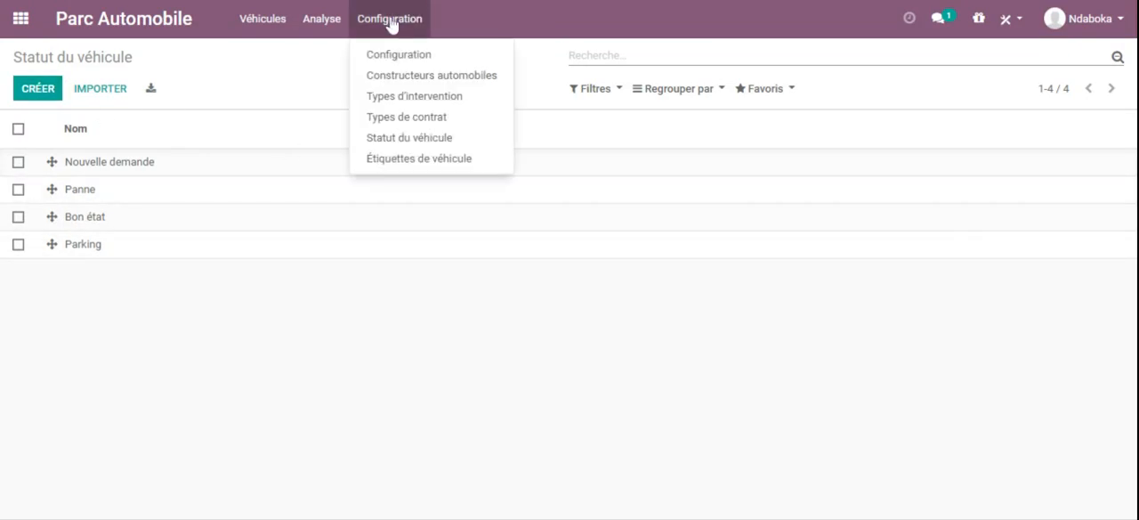
pyautogui.click(418, 158)
pyautogui.click(35, 92)
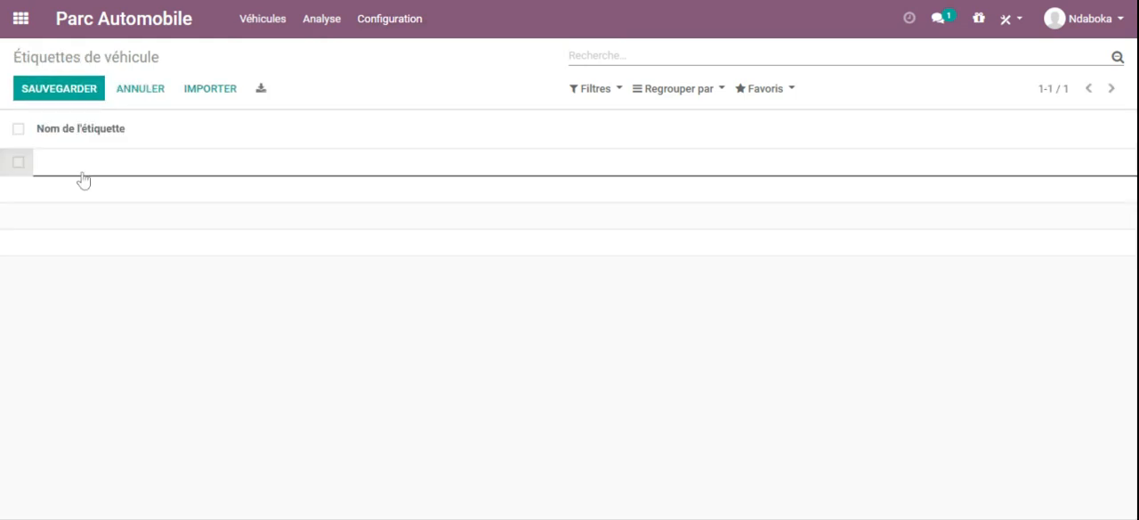
pyautogui.write('Rouge')
pyautogui.click(72, 92)
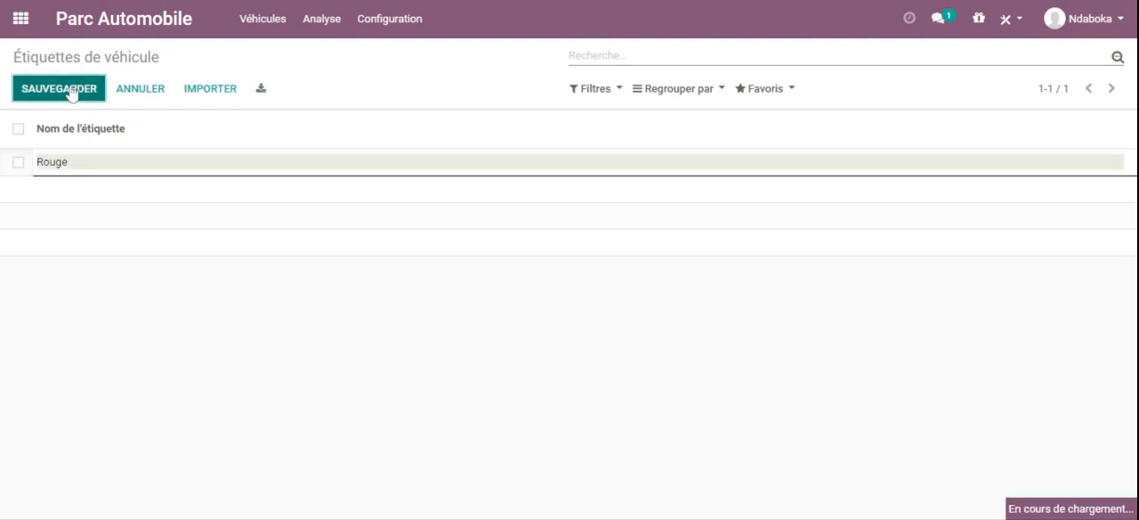
pyautogui.click(46, 92)
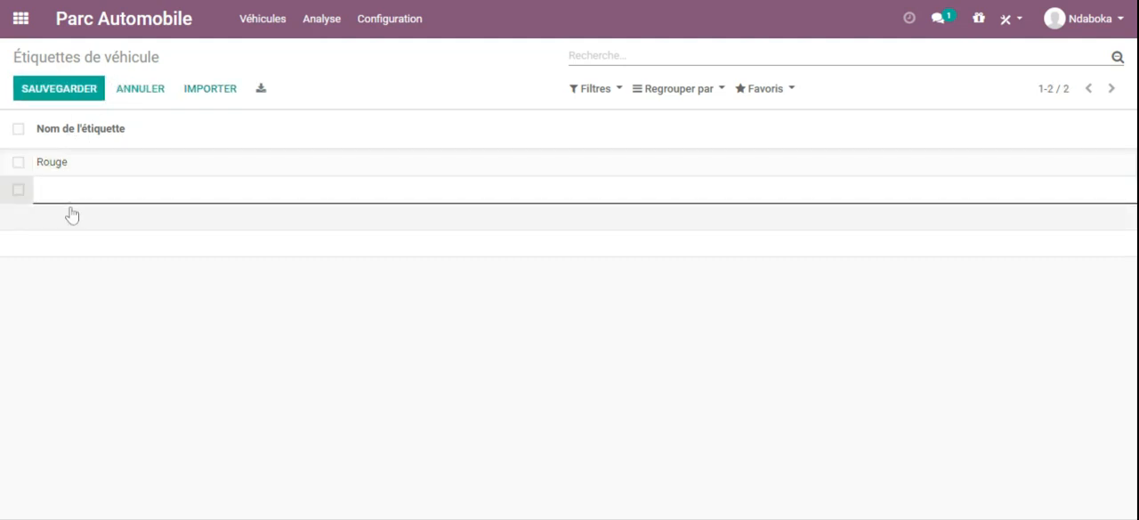
pyautogui.write('Jaune')
pyautogui.click(59, 91)
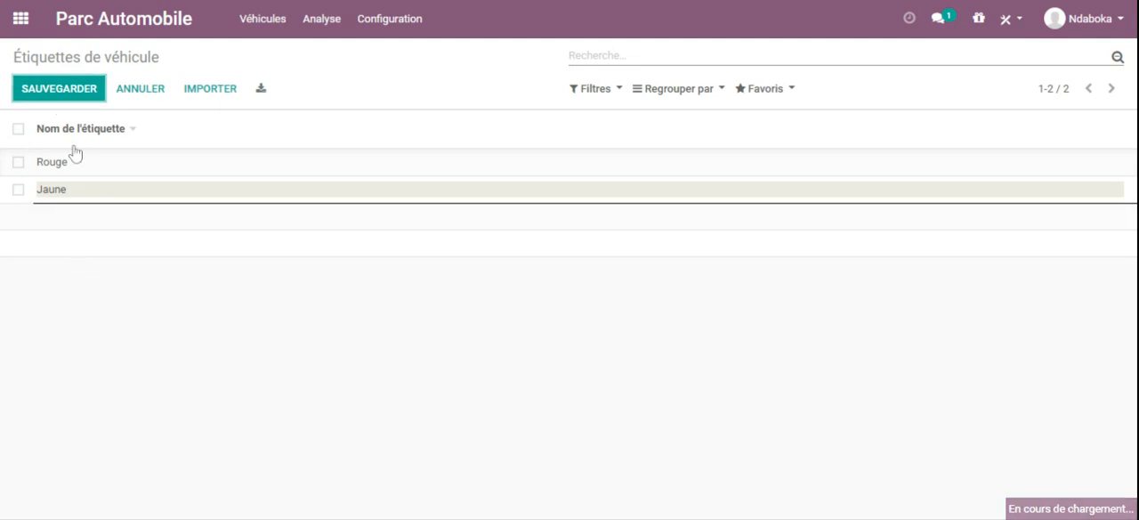
pyautogui.click(398, 23)
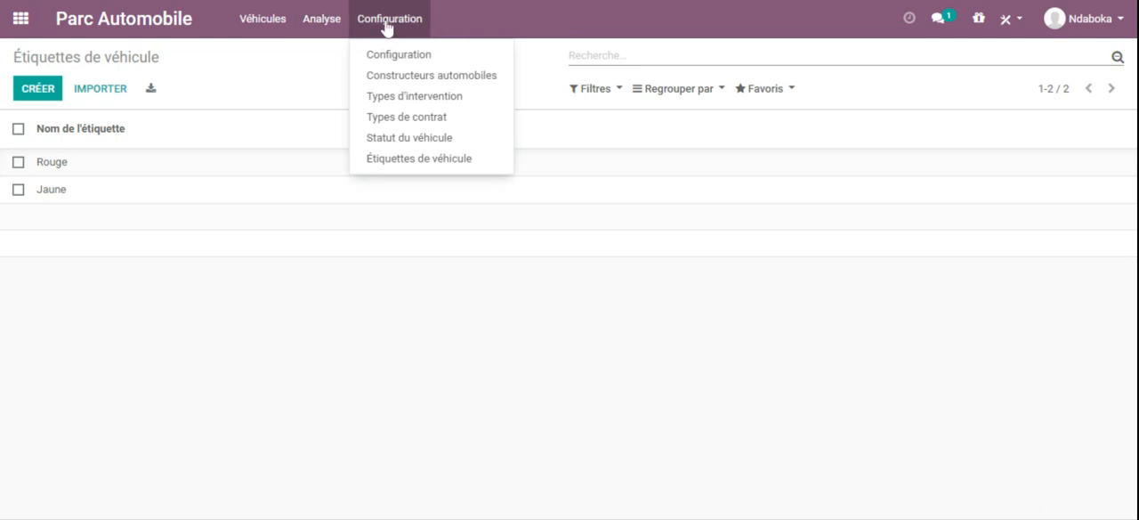
pyautogui.click(515, 13)
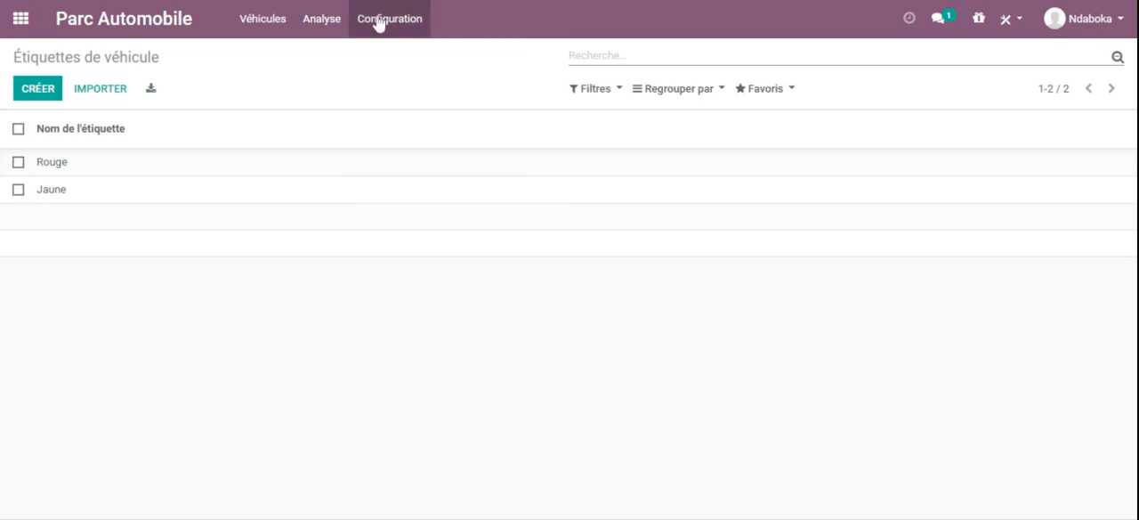
pyautogui.click(321, 23)
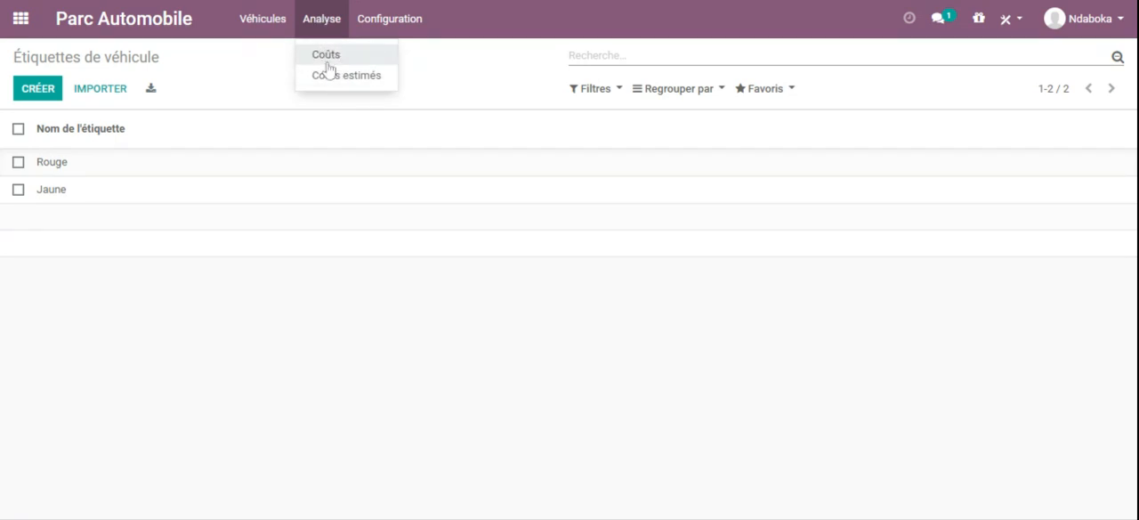
# Step: Open the Véhicules overview, clear the État grouping from its search and start a new vehicle record
pyautogui.moveTo(278, 29)
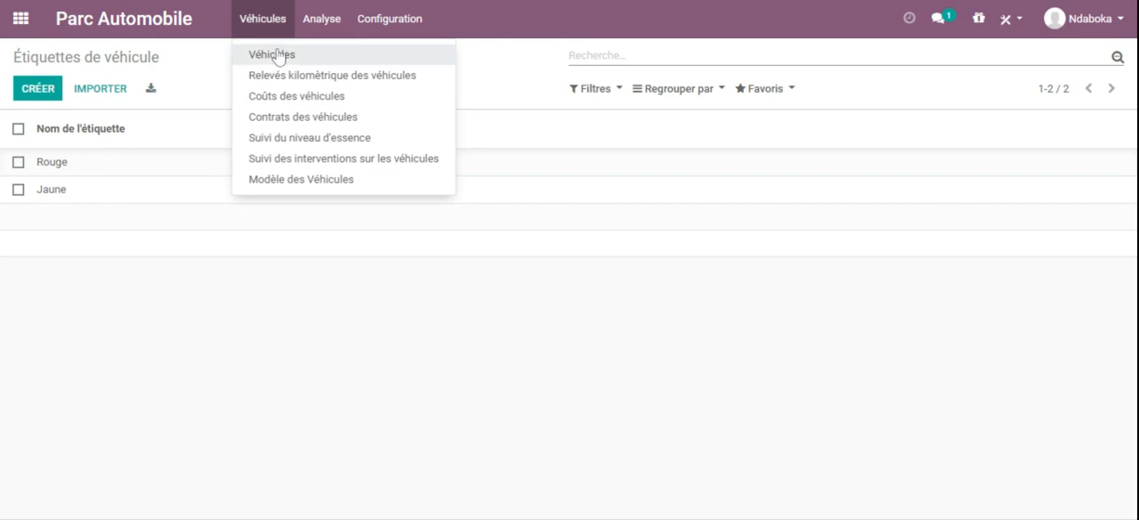
pyautogui.click(278, 59)
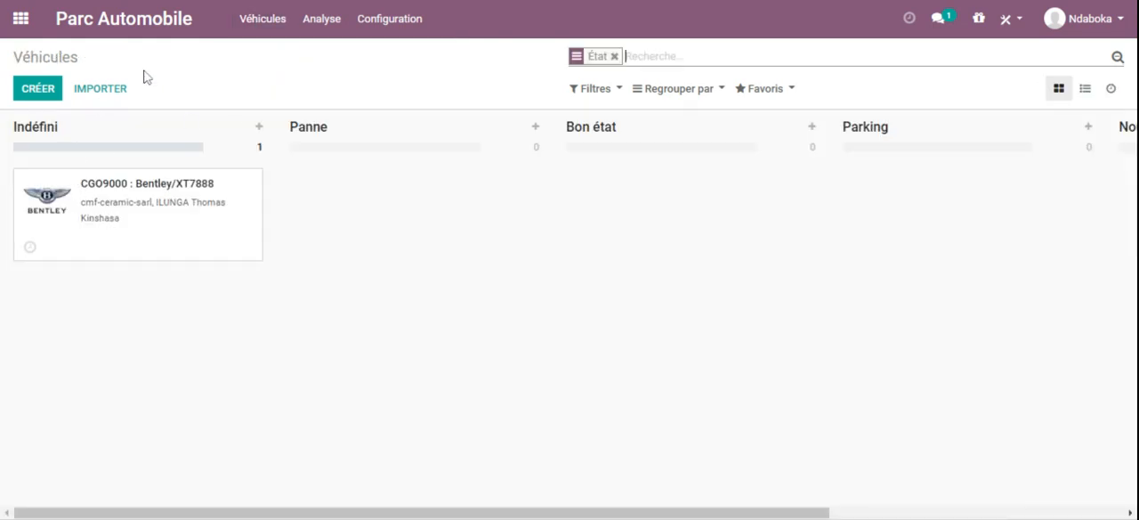
pyautogui.click(614, 56)
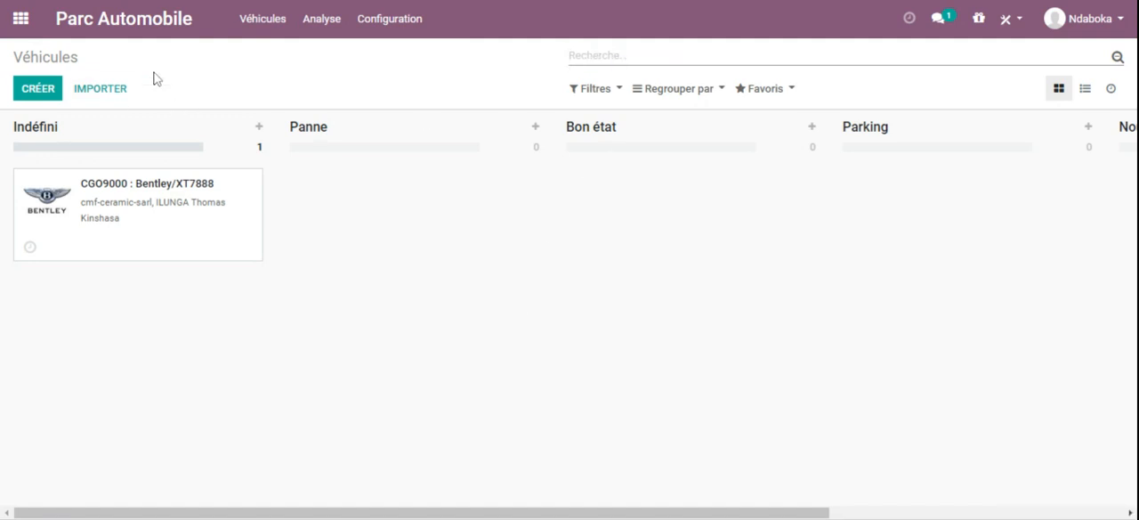
pyautogui.click(37, 90)
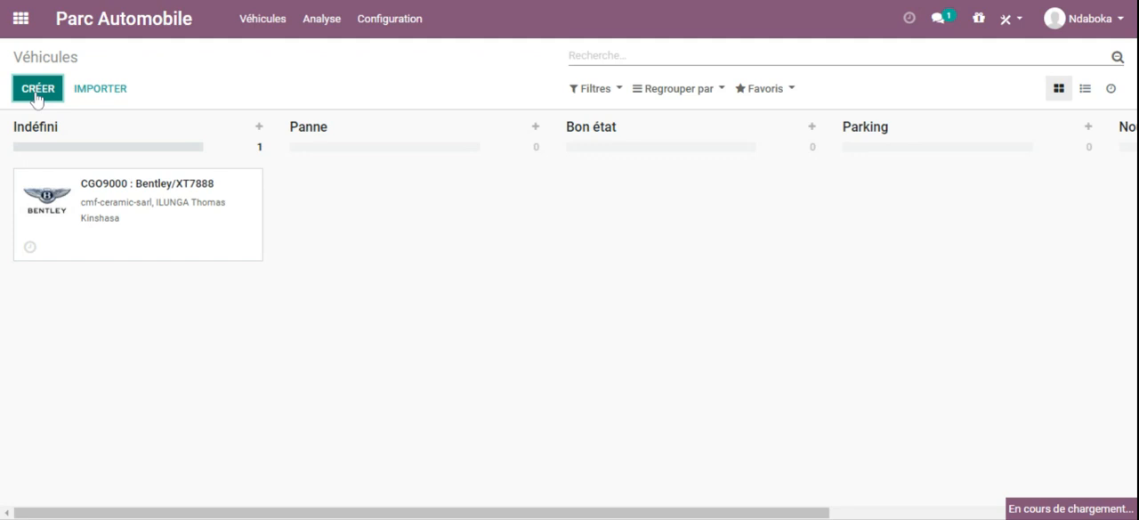
pyautogui.moveTo(1130, 178)
pyautogui.mouseDown()
pyautogui.moveTo(1130, 259)
pyautogui.moveTo(1130, 177)
pyautogui.mouseUp()
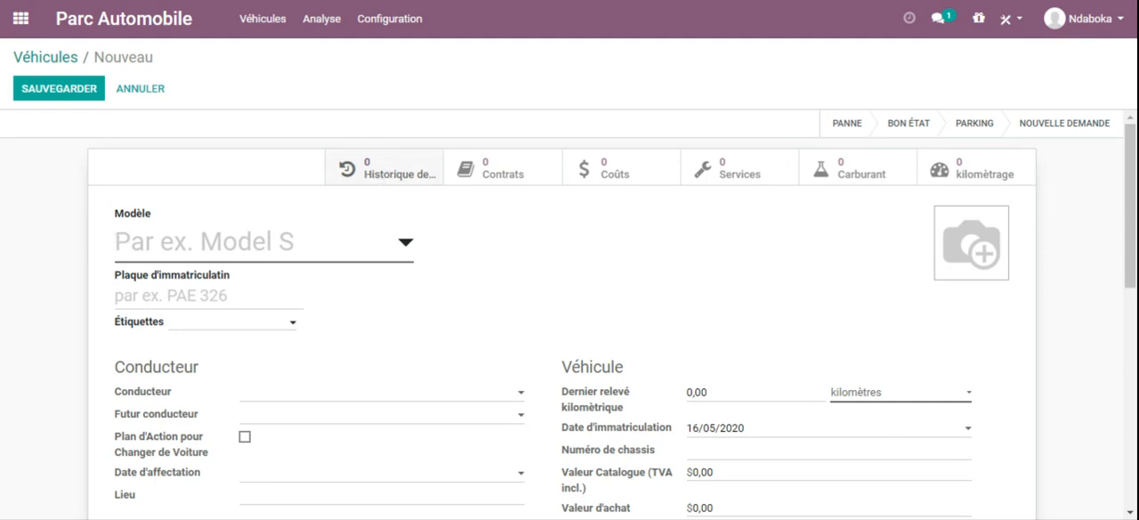
pyautogui.click(490, 182)
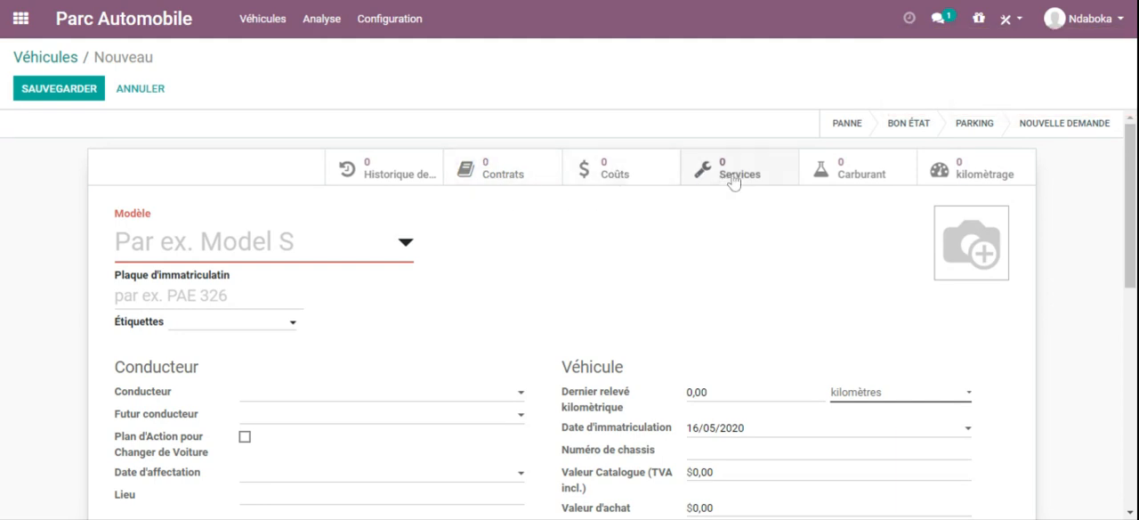
# Step: Start creating a new vehicle model named MNT002 from the vehicle's Modèle field
pyautogui.click(264, 248)
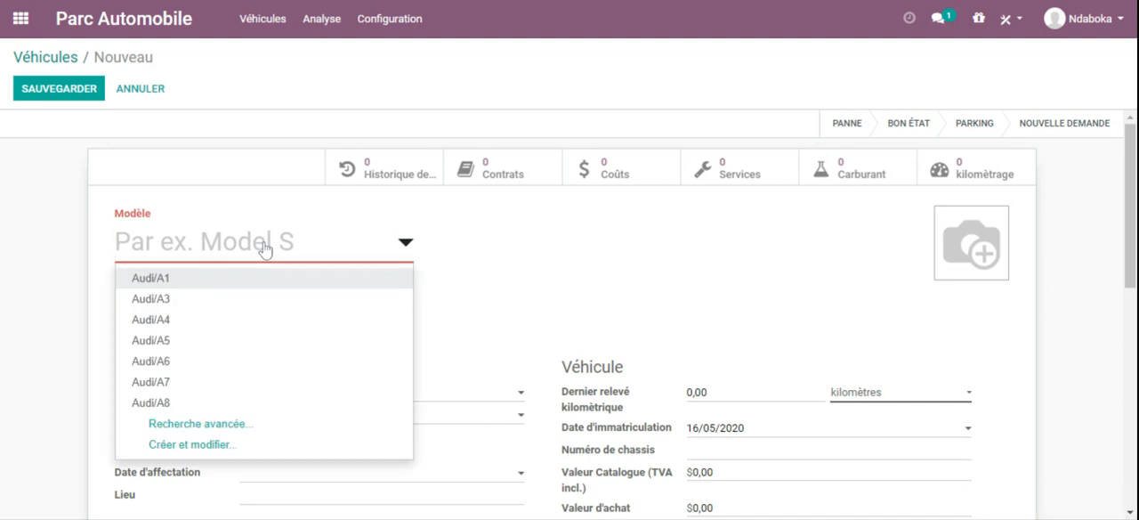
pyautogui.write('NT002')
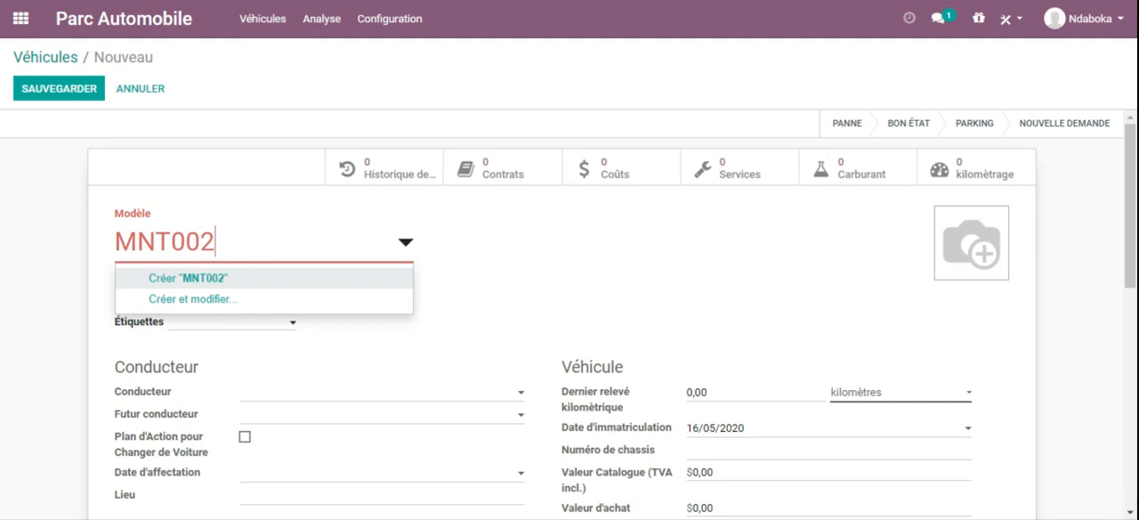
pyautogui.click(321, 278)
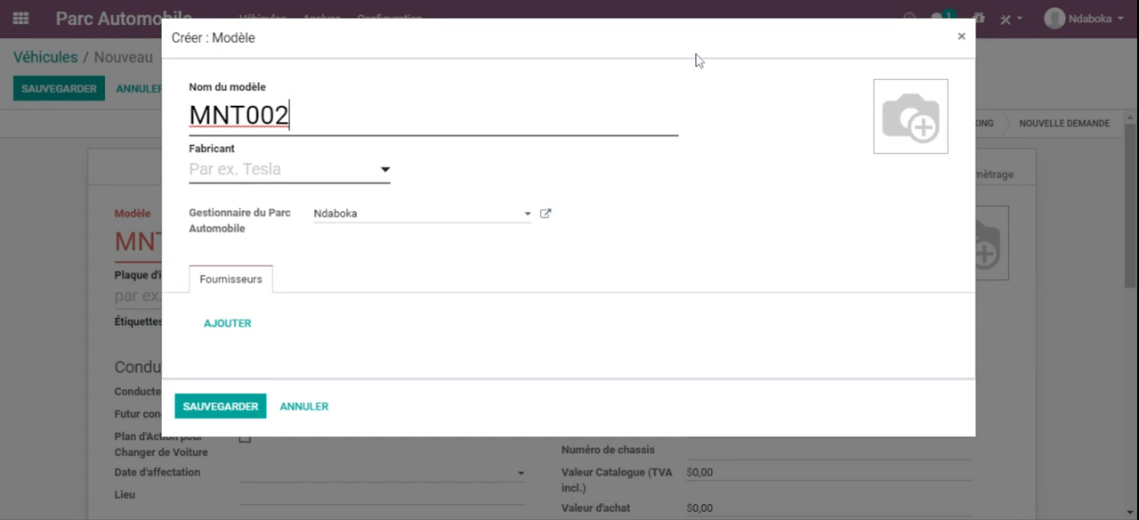
# Step: Set the new model's manufacturer to Tesla Motors and select its fleet manager
pyautogui.click(386, 171)
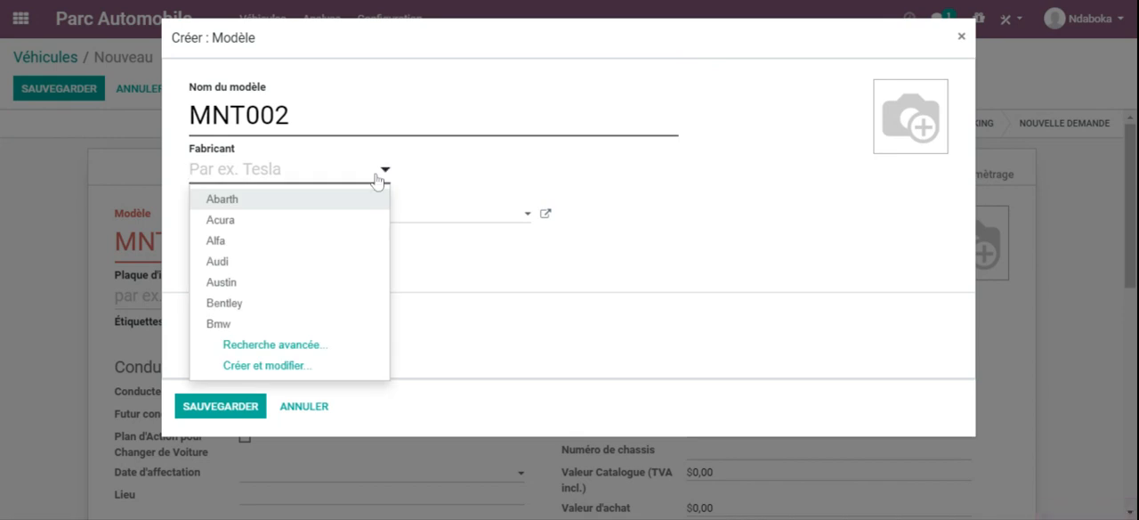
pyautogui.write('Test')
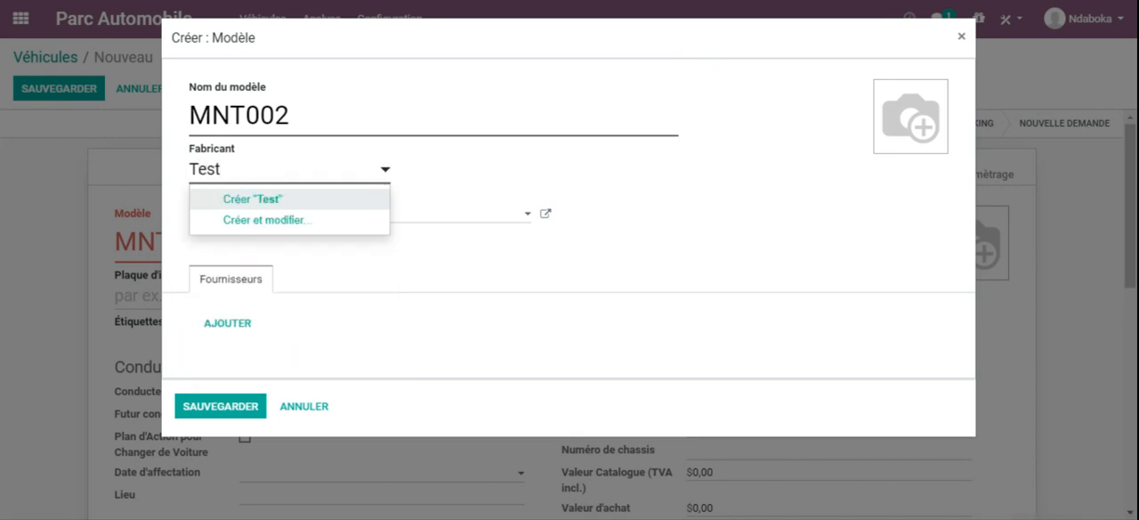
pyautogui.press('BackSpace')
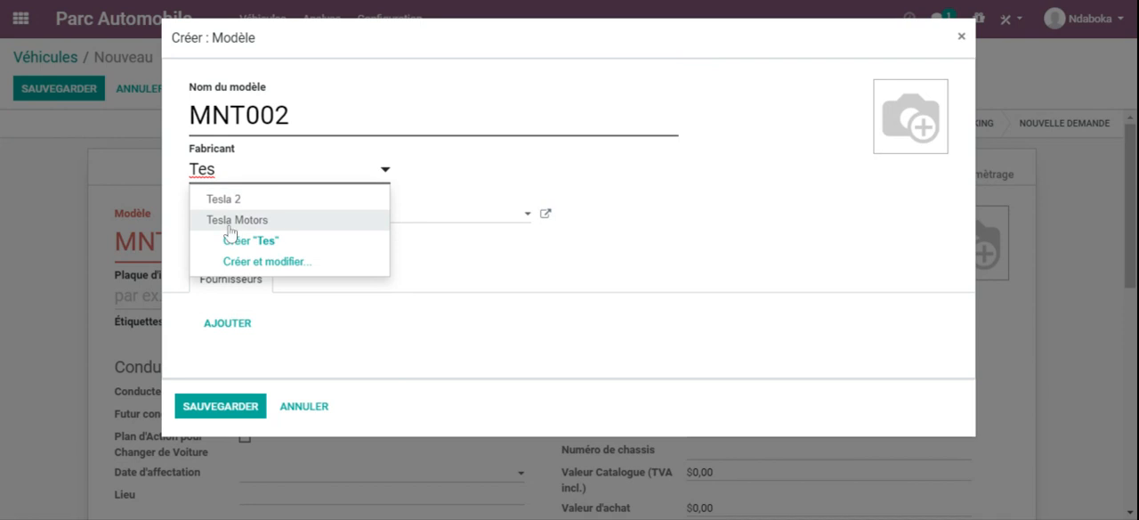
pyautogui.click(225, 222)
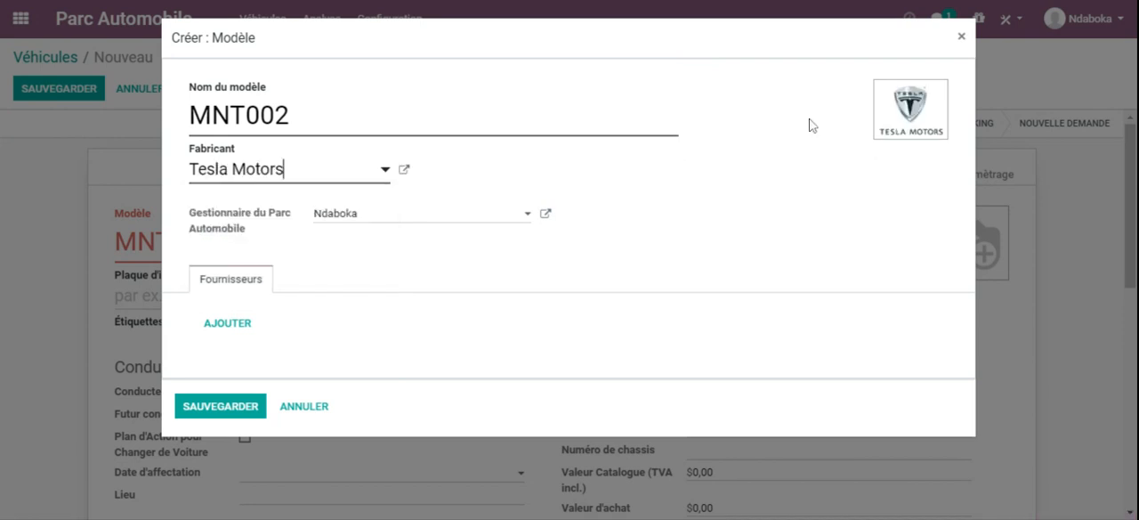
pyautogui.click(529, 217)
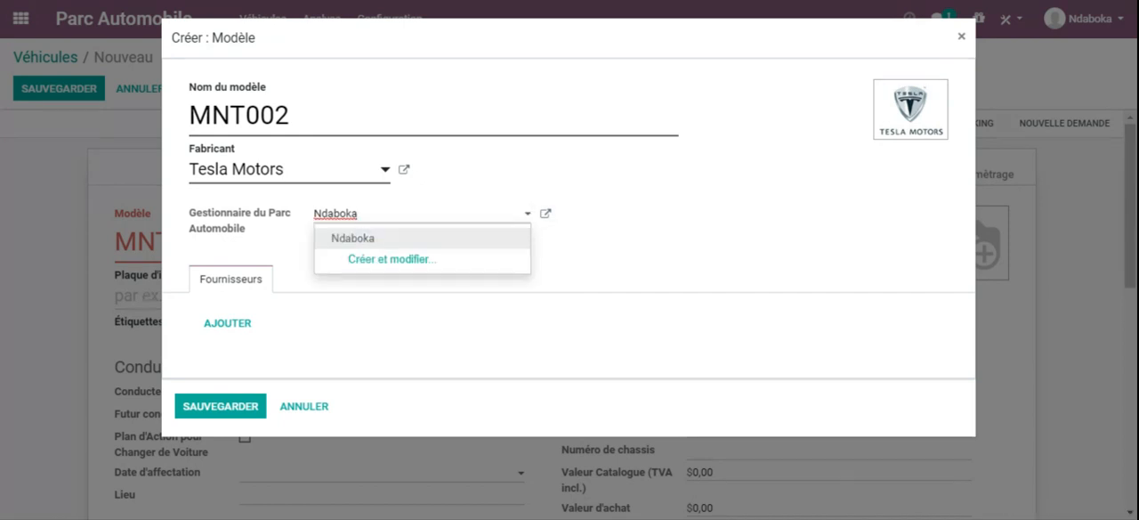
pyautogui.click(356, 240)
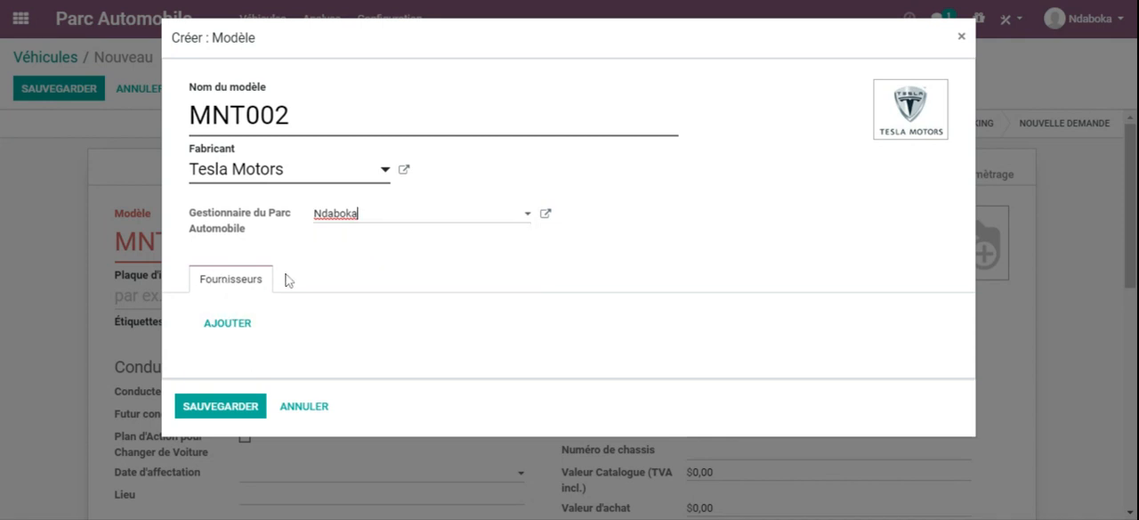
# Step: Start creating a new supplier for the model, enter the contact's full name and set its type to Société
pyautogui.click(223, 328)
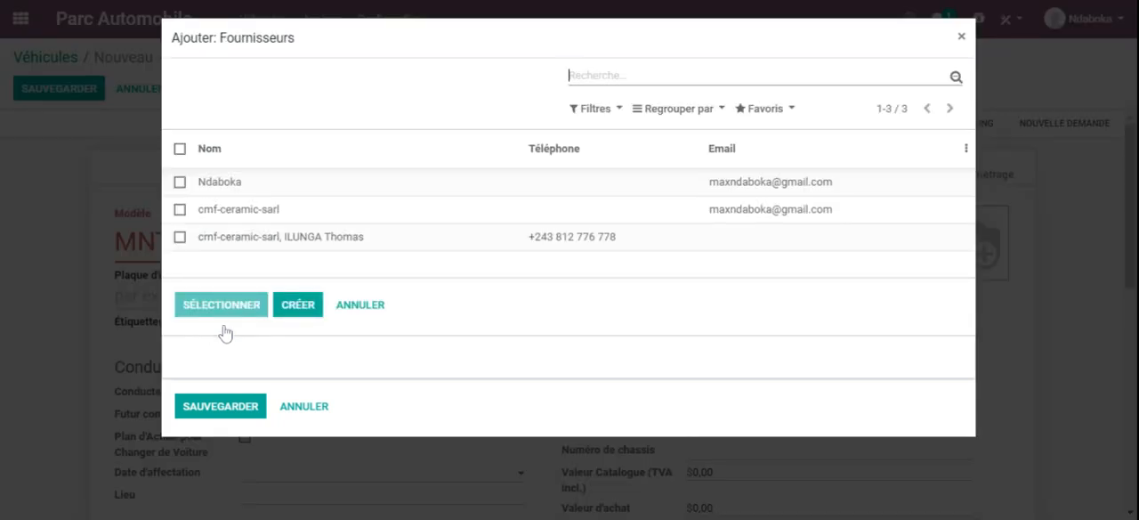
pyautogui.click(299, 305)
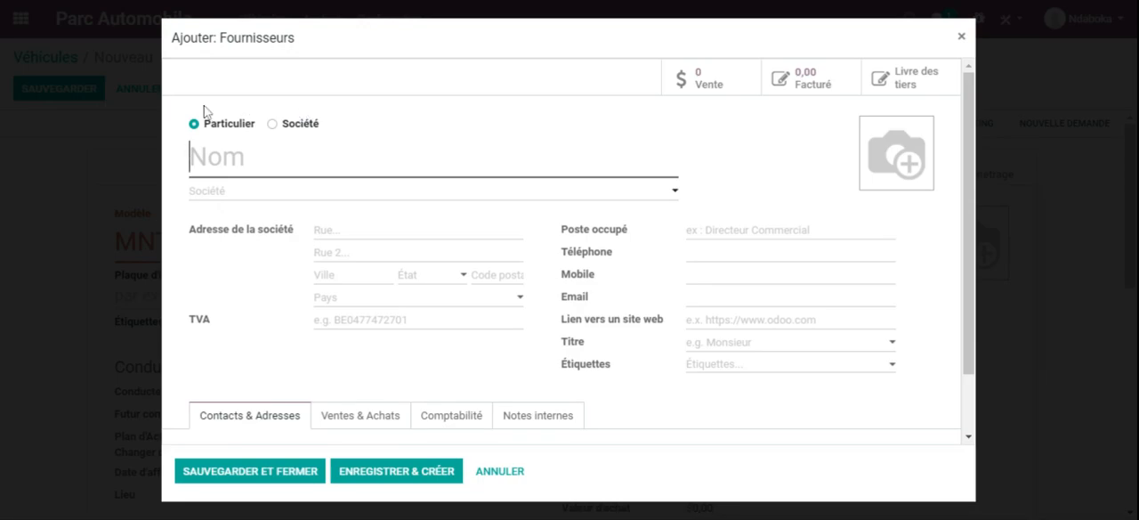
pyautogui.moveTo(971, 170); pyautogui.dragTo(966, 162)
pyautogui.click(285, 191)
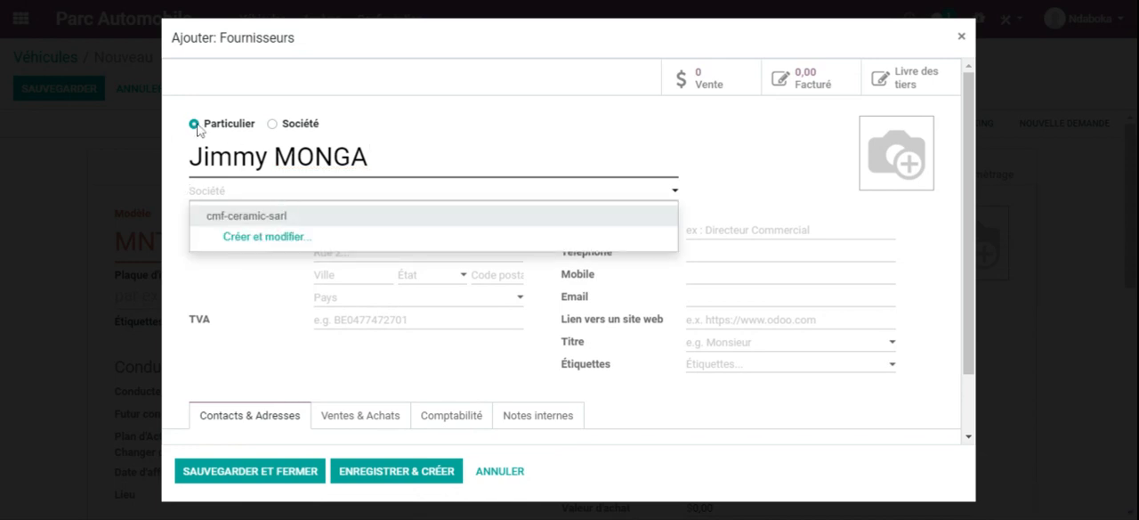
pyautogui.click(392, 94)
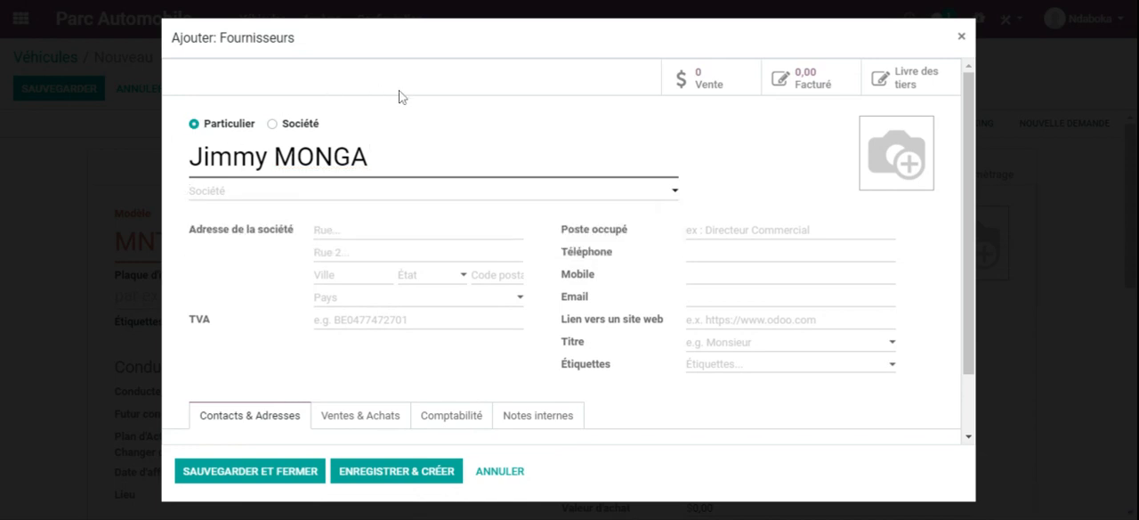
pyautogui.click(272, 123)
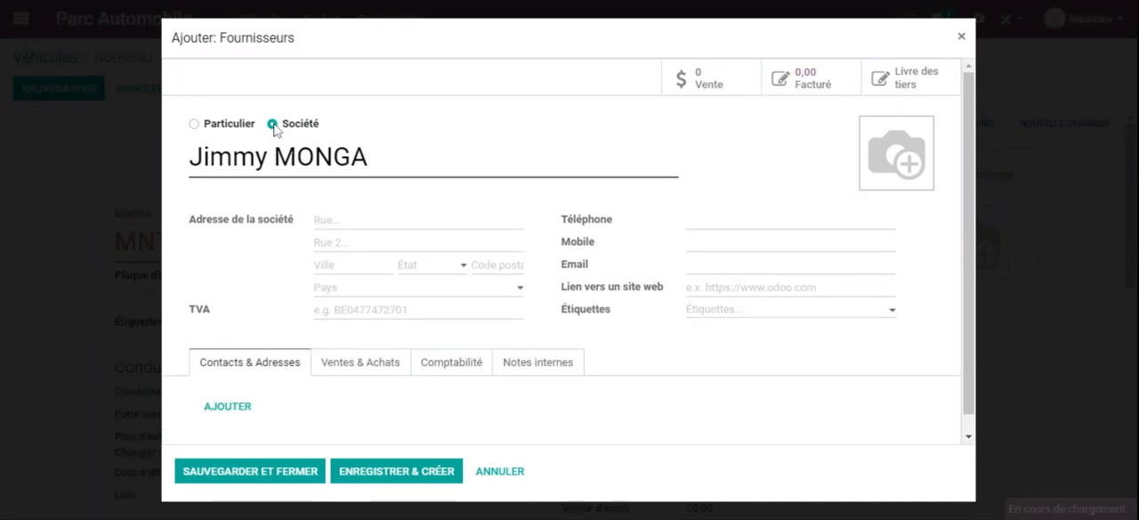
# Step: Fill in the supplier's street address lines and city
pyautogui.click(346, 219)
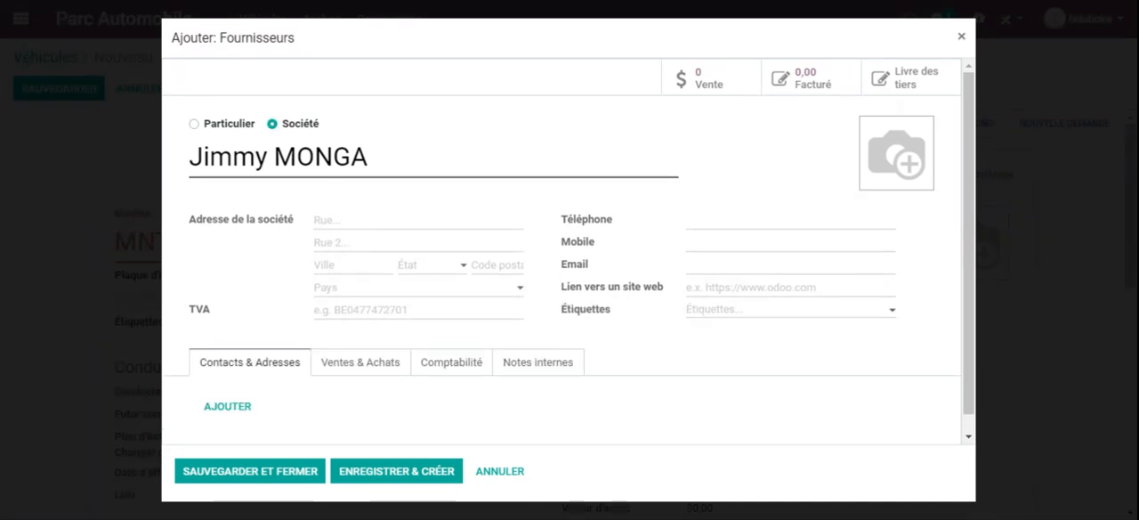
pyautogui.press('Tab')
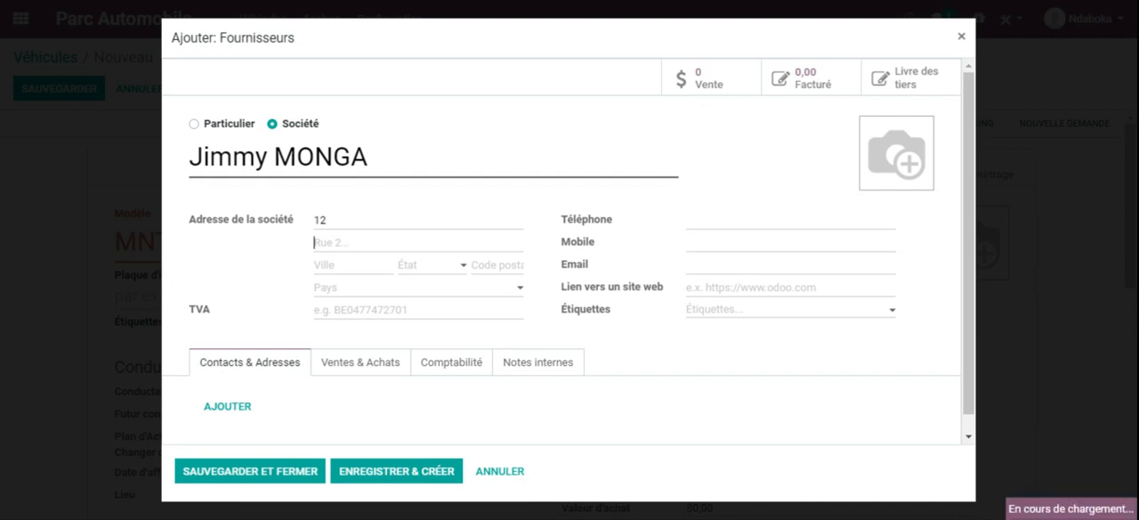
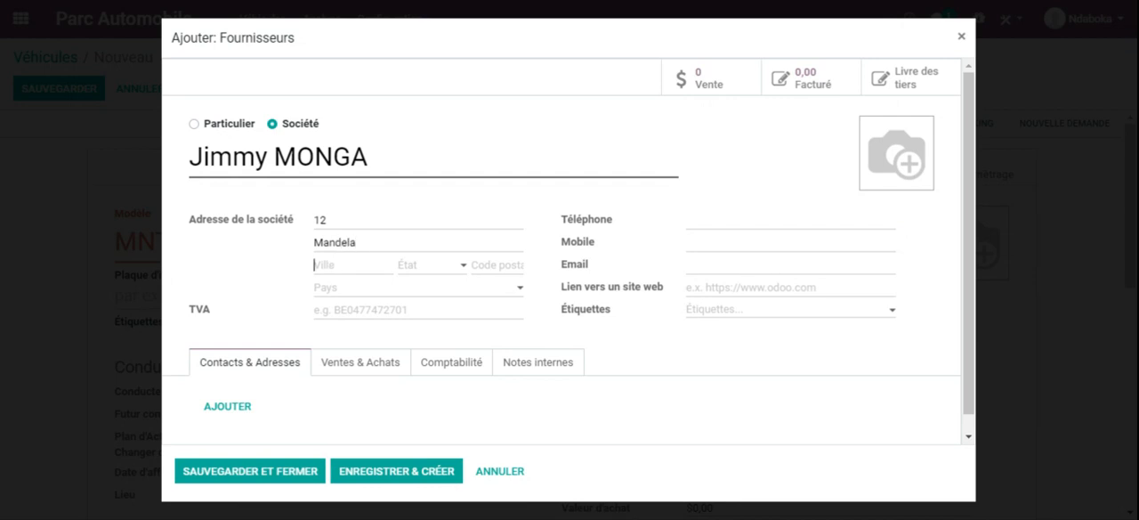
# Step: Create and save a new state DRC with code DRC and country République démocratique du Congo for the supplier's address
pyautogui.click(461, 267)
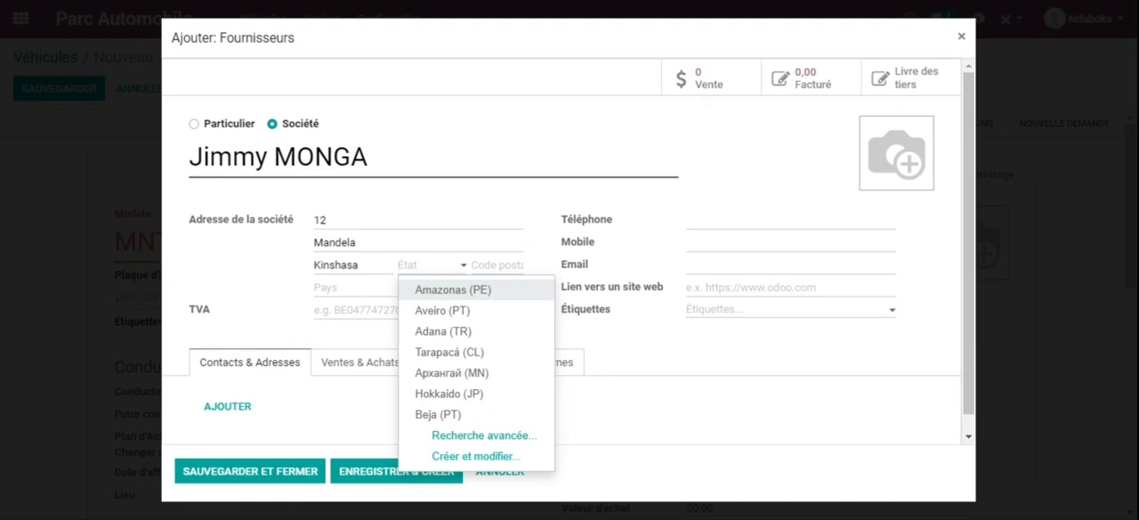
pyautogui.write('DRC')
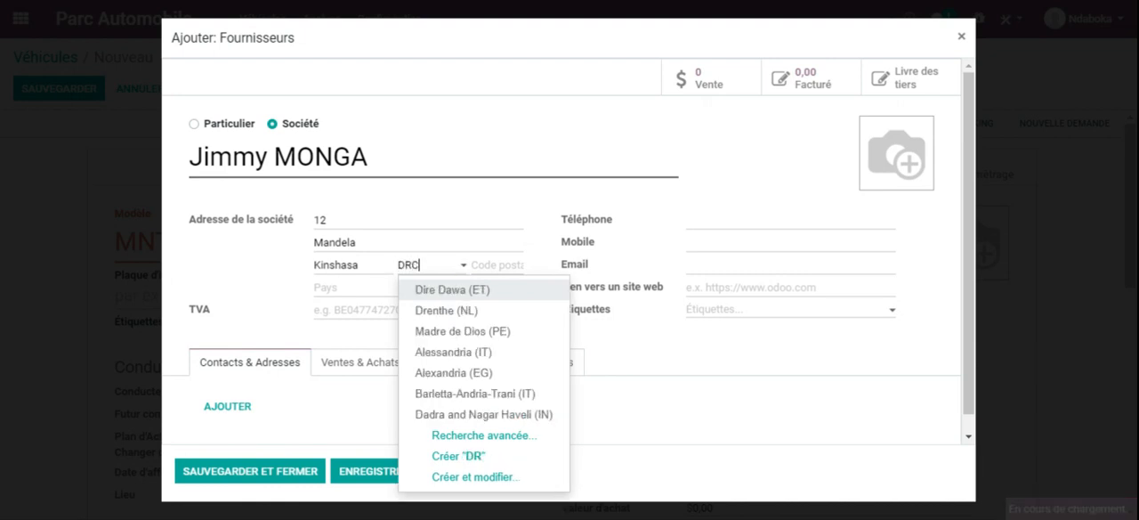
pyautogui.click(458, 291)
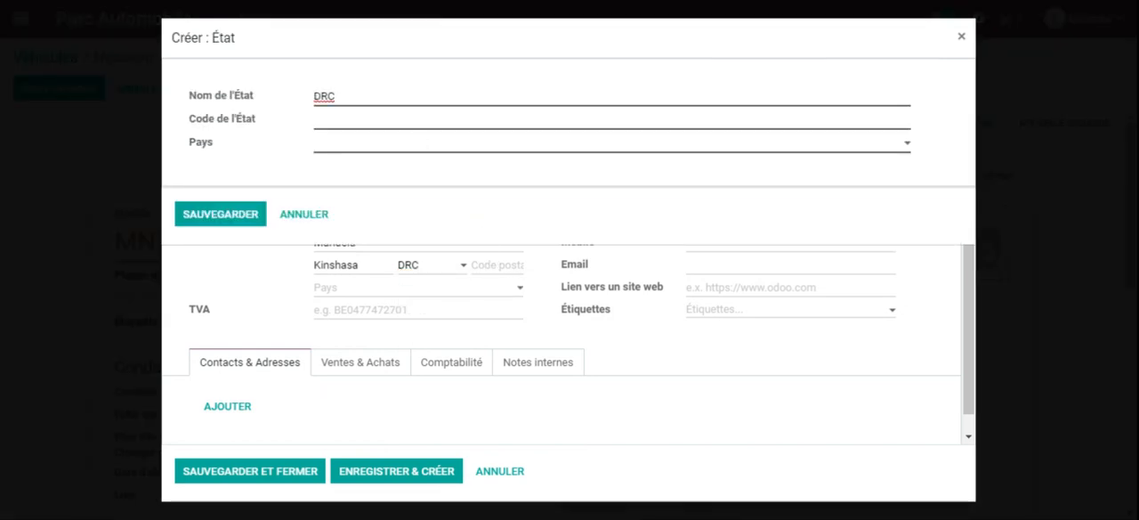
pyautogui.write('DRC')
pyautogui.click(335, 153)
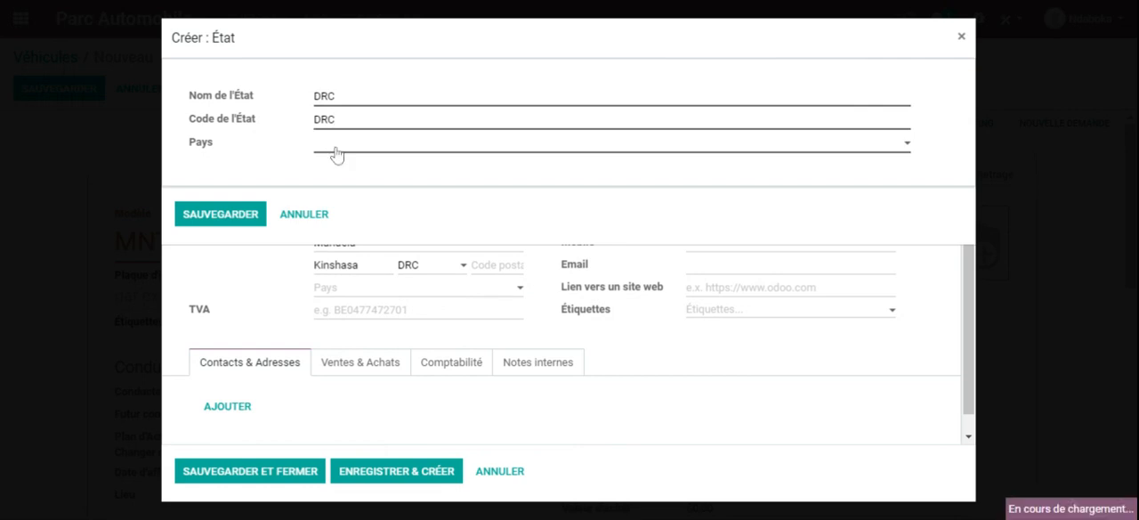
pyautogui.write('Con')
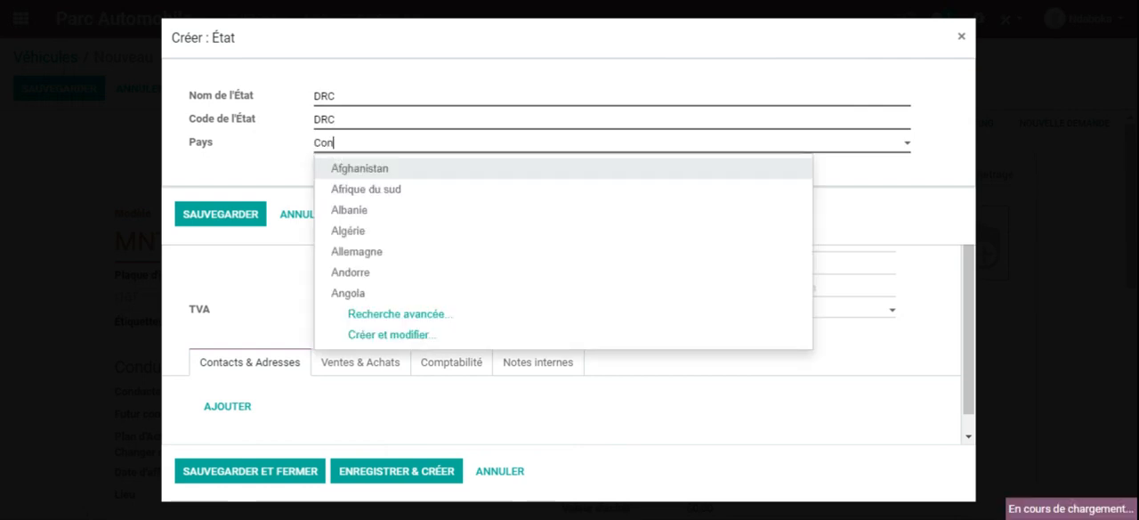
pyautogui.click(396, 189)
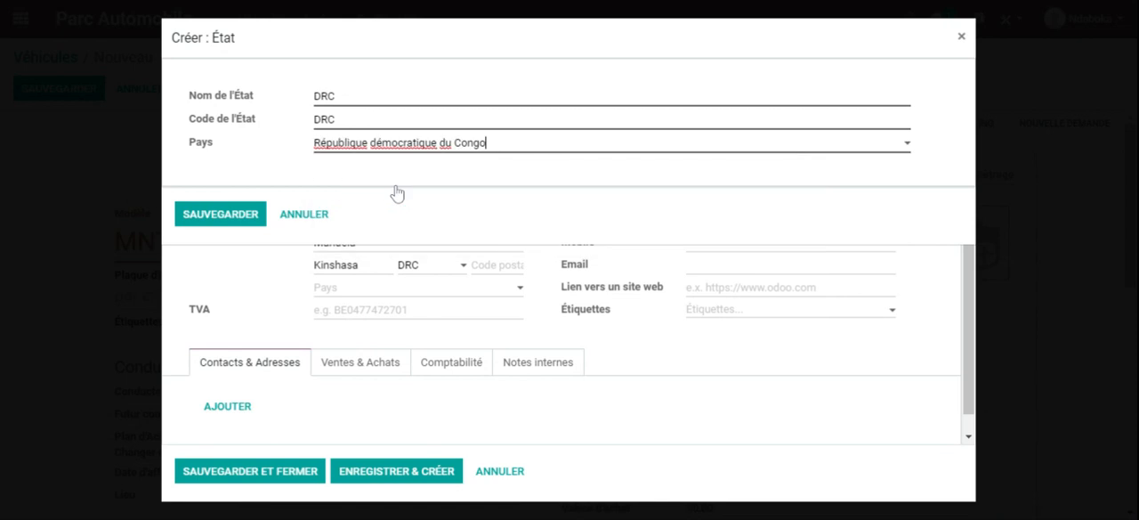
pyautogui.click(233, 215)
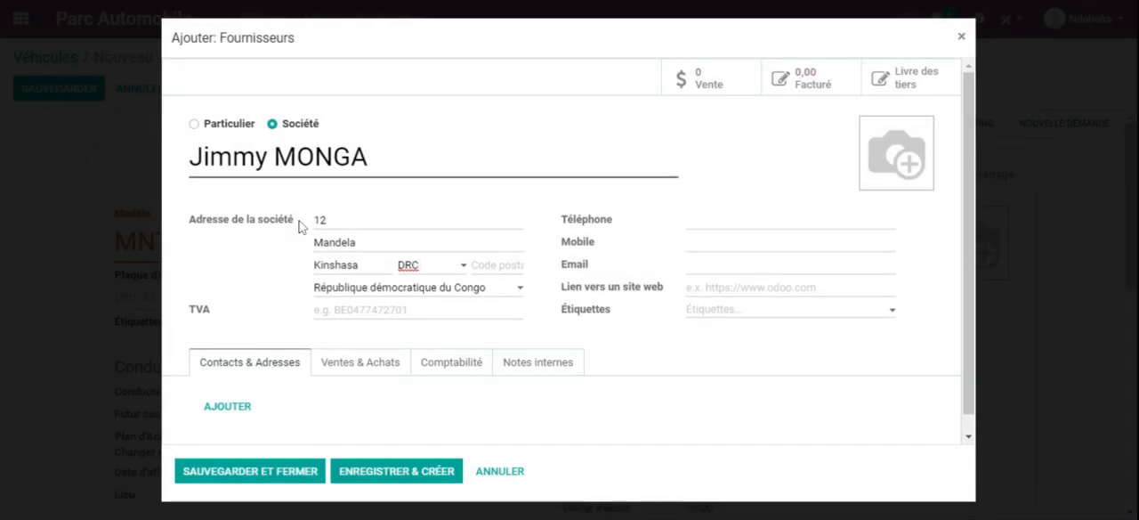
# Step: Enter the supplier's TVA number, phone and mobile numbers, and begin filling in its e-mail
pyautogui.click(378, 310)
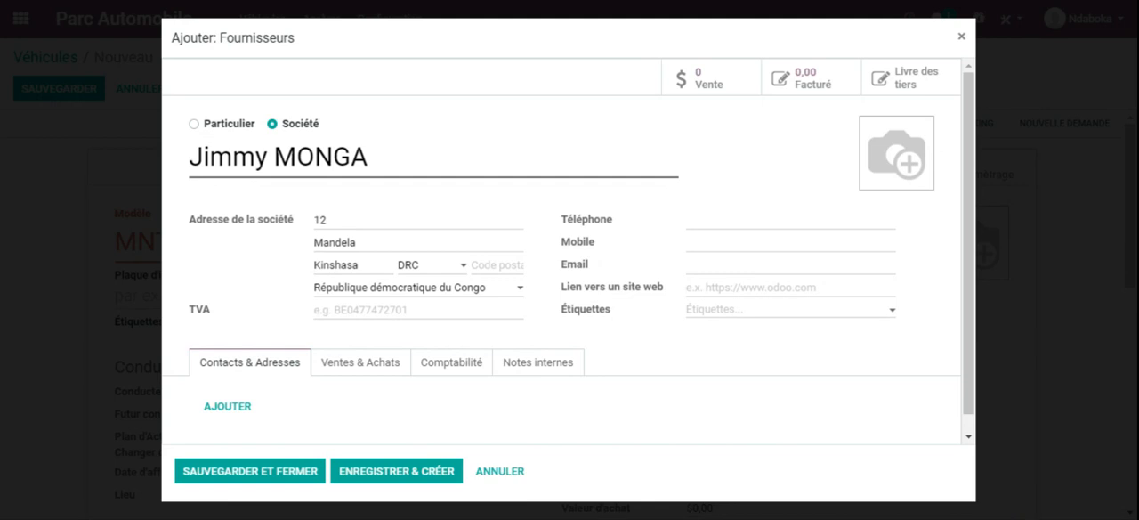
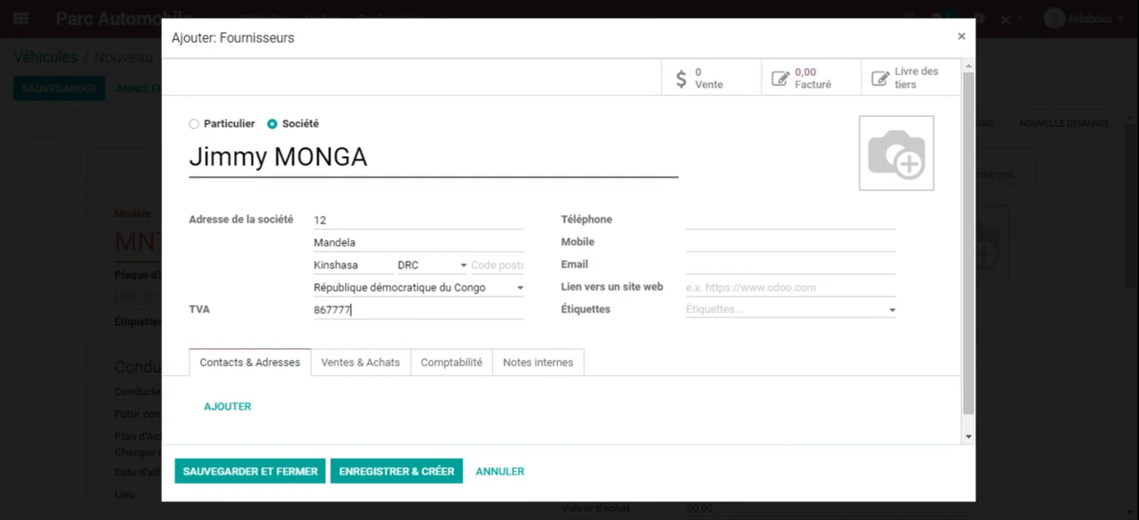
pyautogui.click(771, 230)
pyautogui.moveTo(746, 220); pyautogui.dragTo(675, 228)
pyautogui.hotkey('ctrl', 'c')
pyautogui.press('Tab')
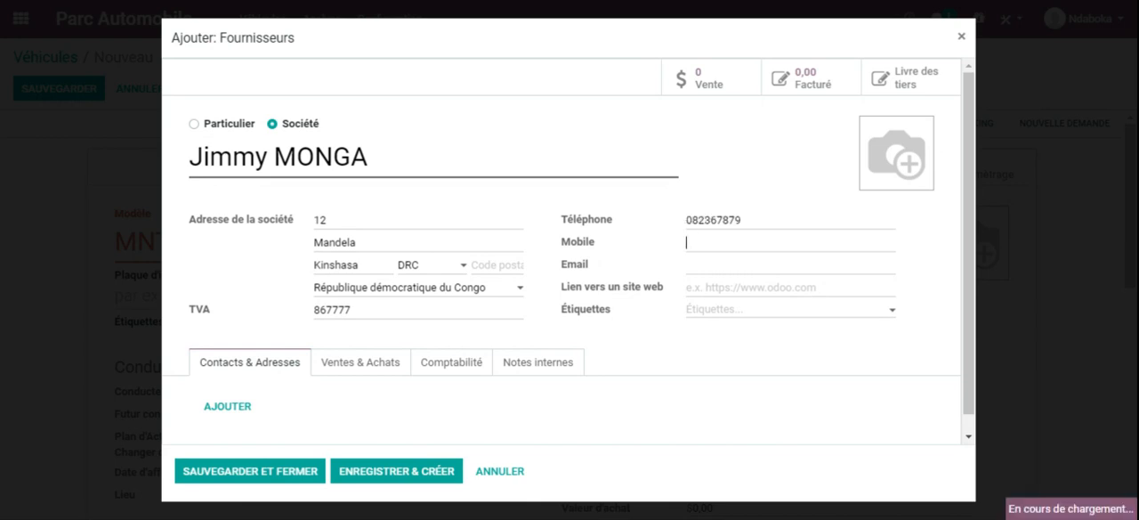
pyautogui.hotkey('ctrl', 'v')
pyautogui.press('Tab')
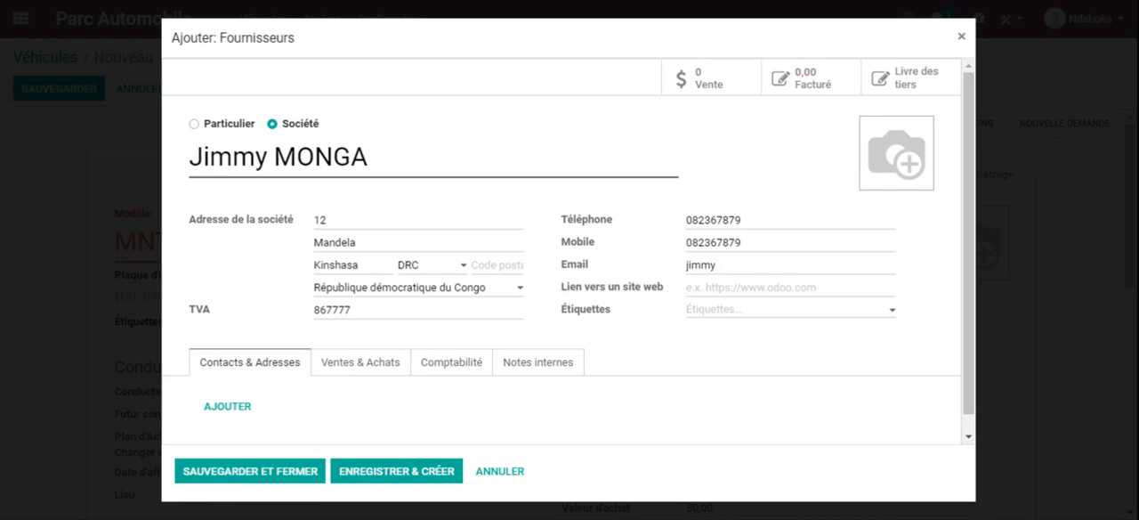
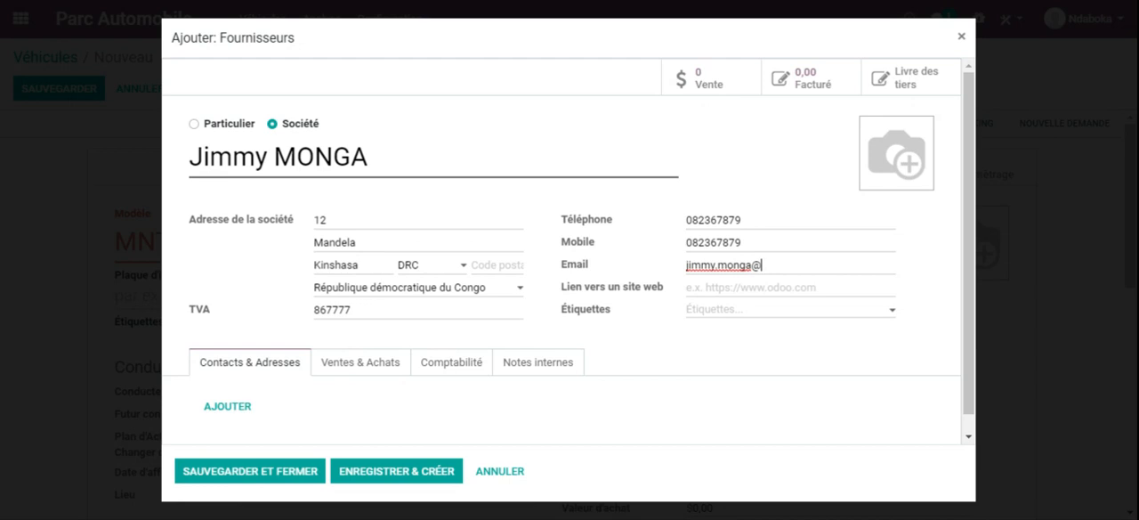
# Step: Replace the supplier's name with the company name Jims Sarl
pyautogui.click(365, 154)
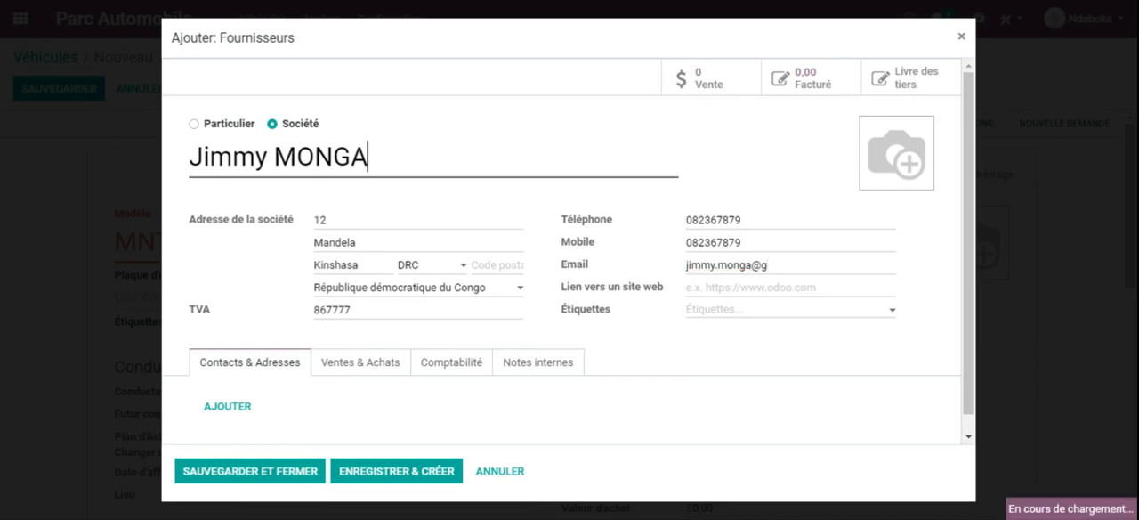
pyautogui.moveTo(366, 155); pyautogui.dragTo(189, 153)
pyautogui.write('Ji')
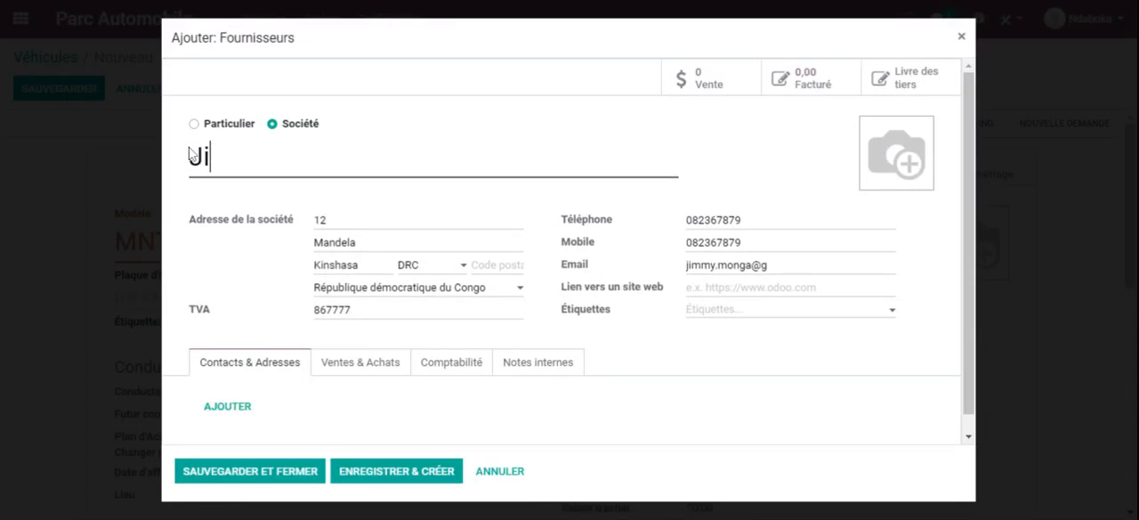
pyautogui.write('ms Sarl')
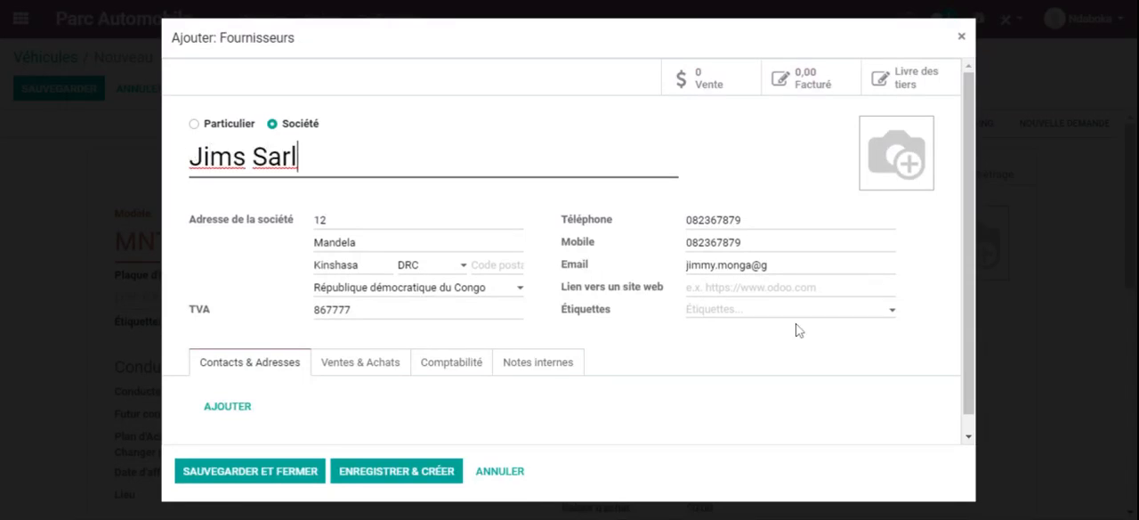
pyautogui.click(788, 266)
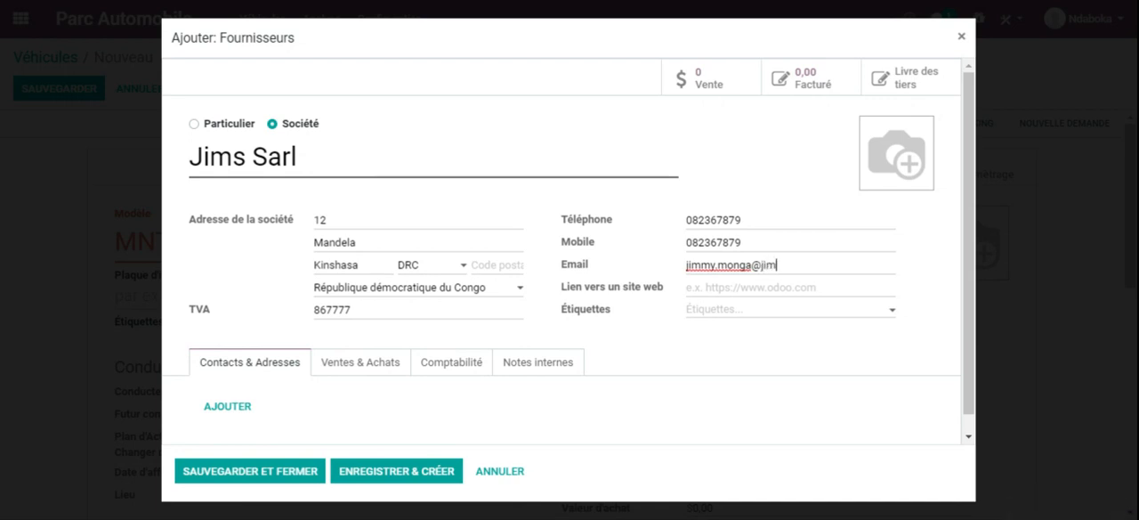
pyautogui.write('jims.com')
pyautogui.press('Tab')
pyautogui.write('www')
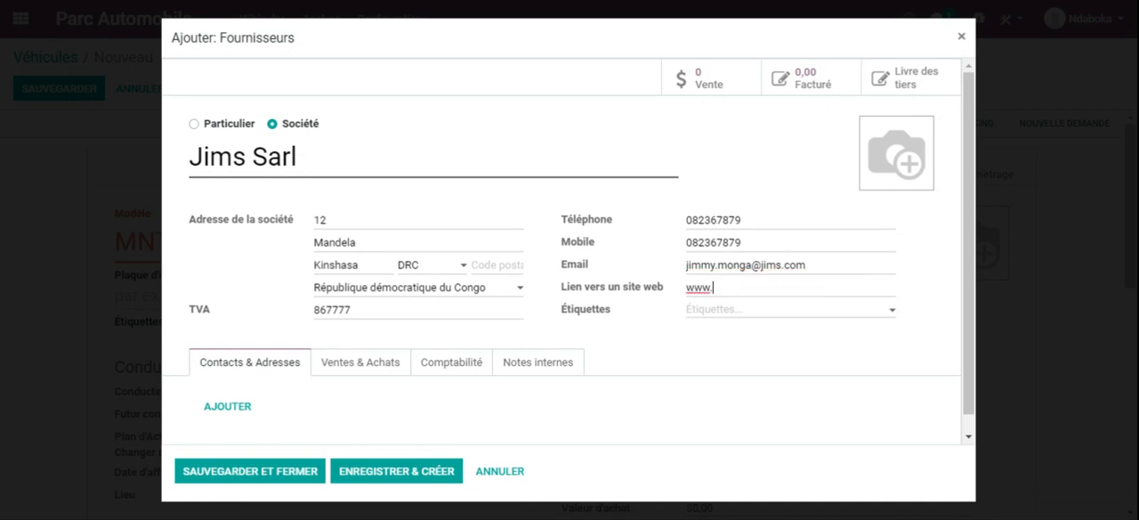
pyautogui.write('.jims.com')
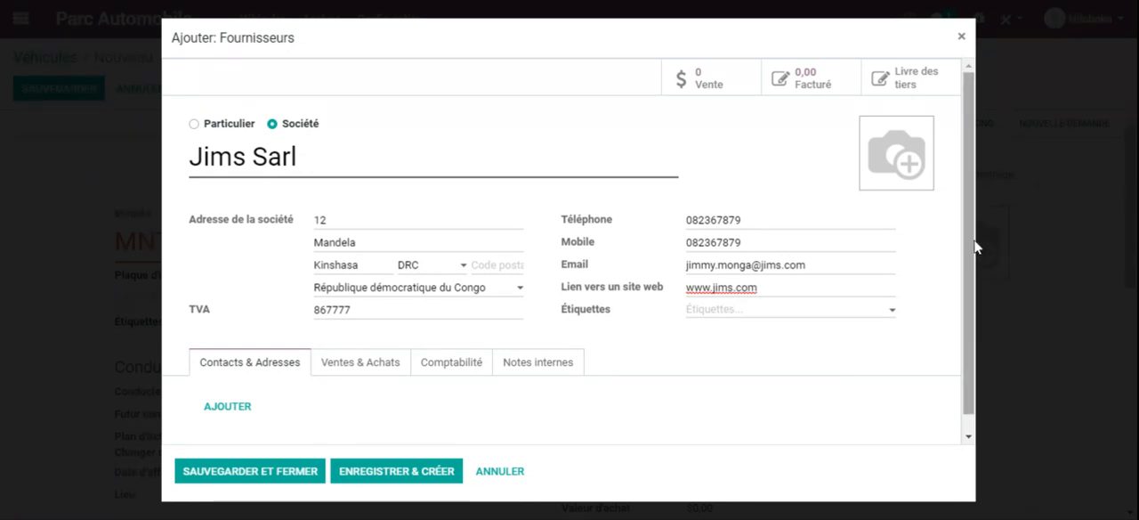
# Step: Review the supplier's Ventes & Achats, Comptabilité and Notes internes sections
pyautogui.scroll(-1, 974, 246)
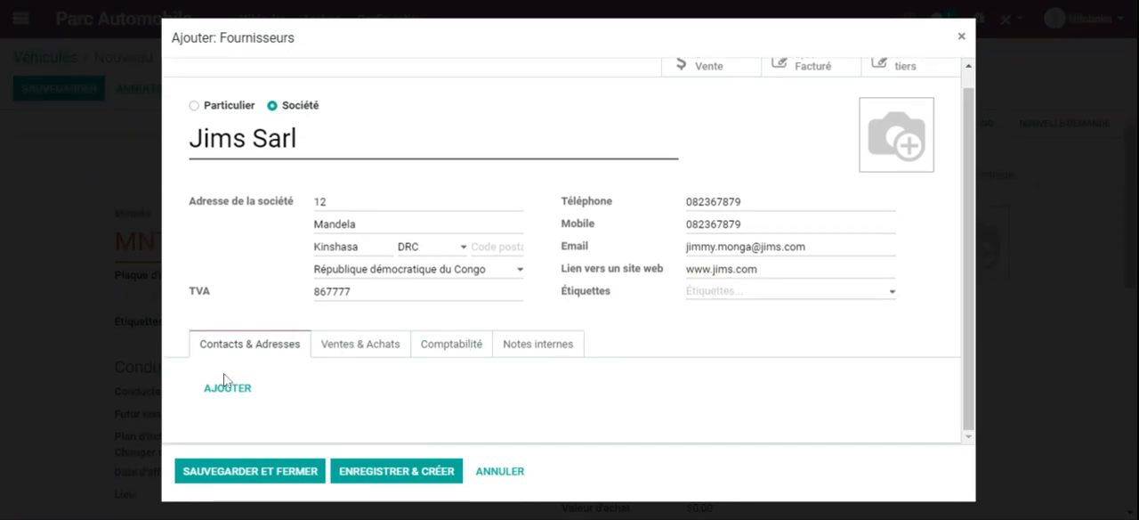
pyautogui.click(322, 346)
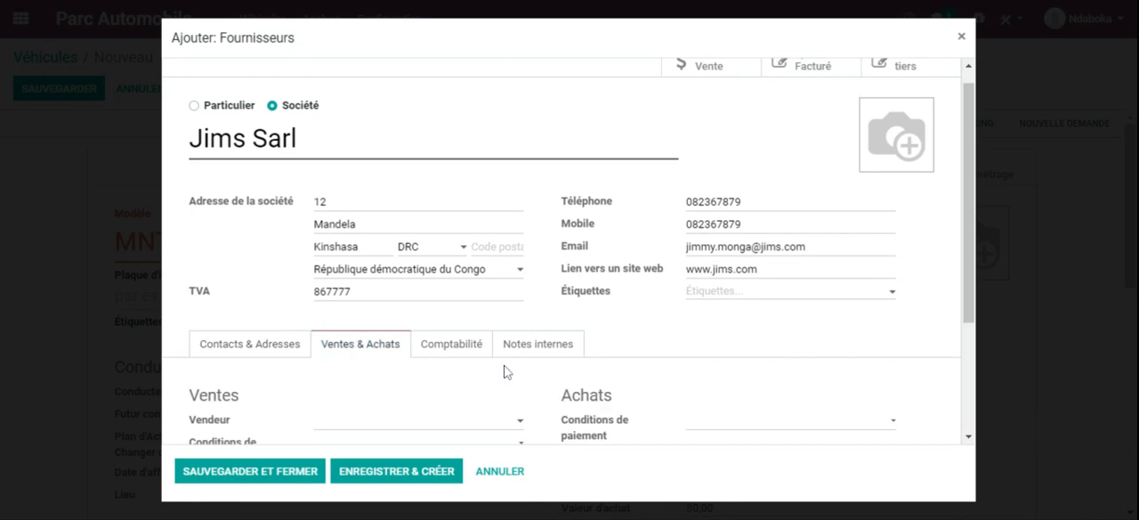
pyautogui.click(461, 352)
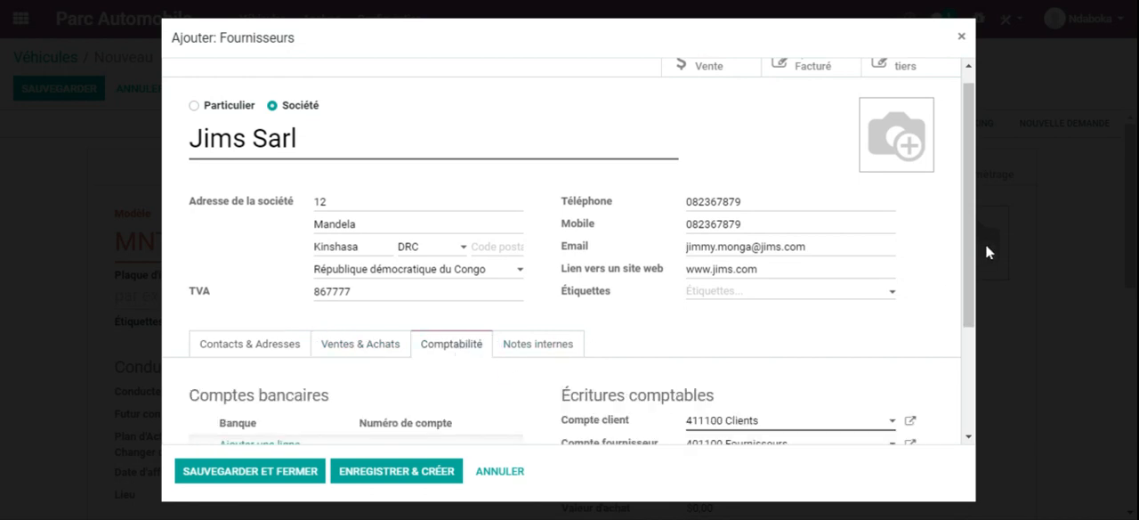
pyautogui.scroll(-1, 972, 260)
pyautogui.moveTo(972, 260); pyautogui.dragTo(969, 376)
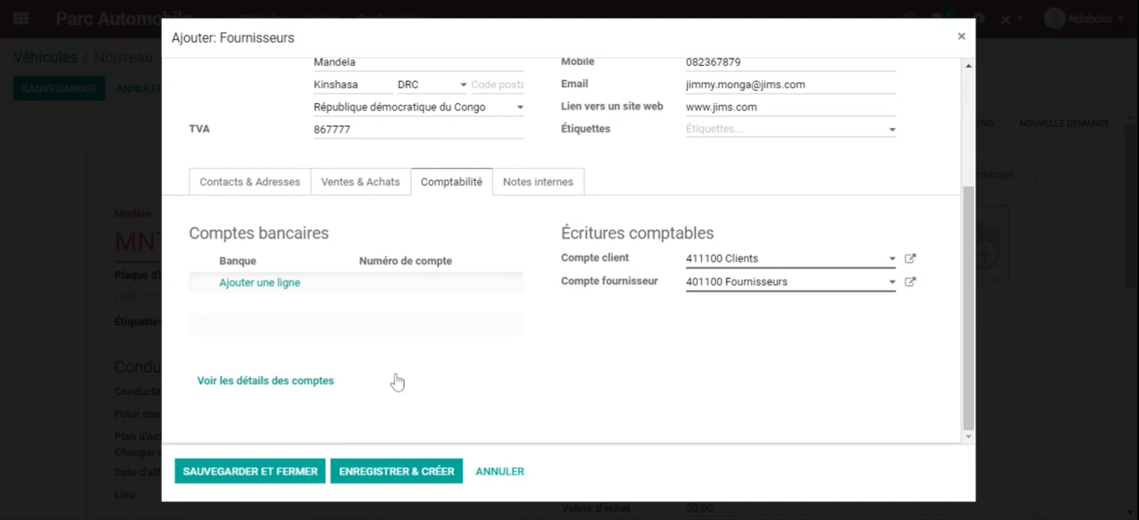
pyautogui.click(538, 192)
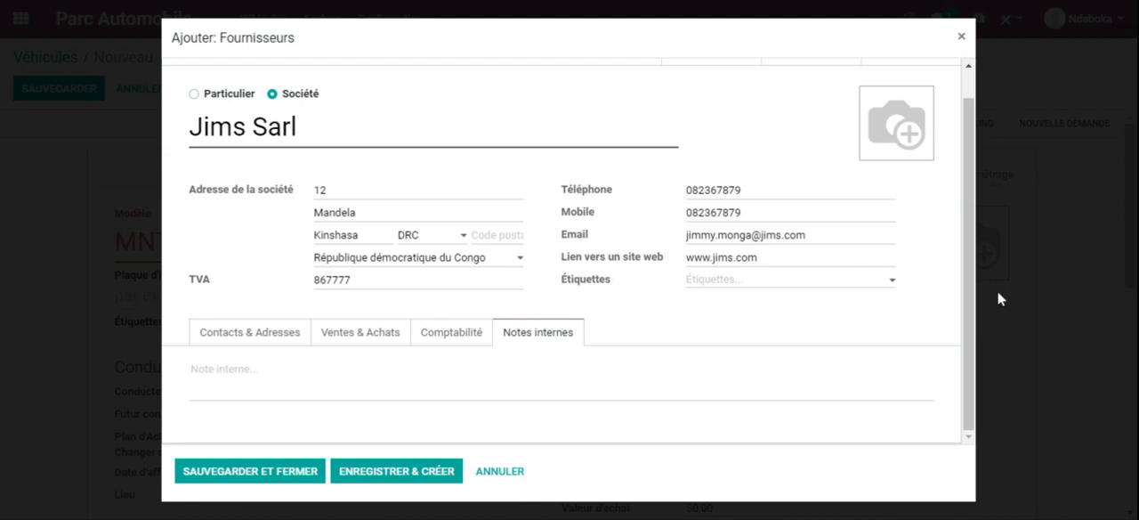
# Step: Add a bank account line to the supplier's accounting details and create its bank RAWBANK with identification code RWBK
pyautogui.click(450, 334)
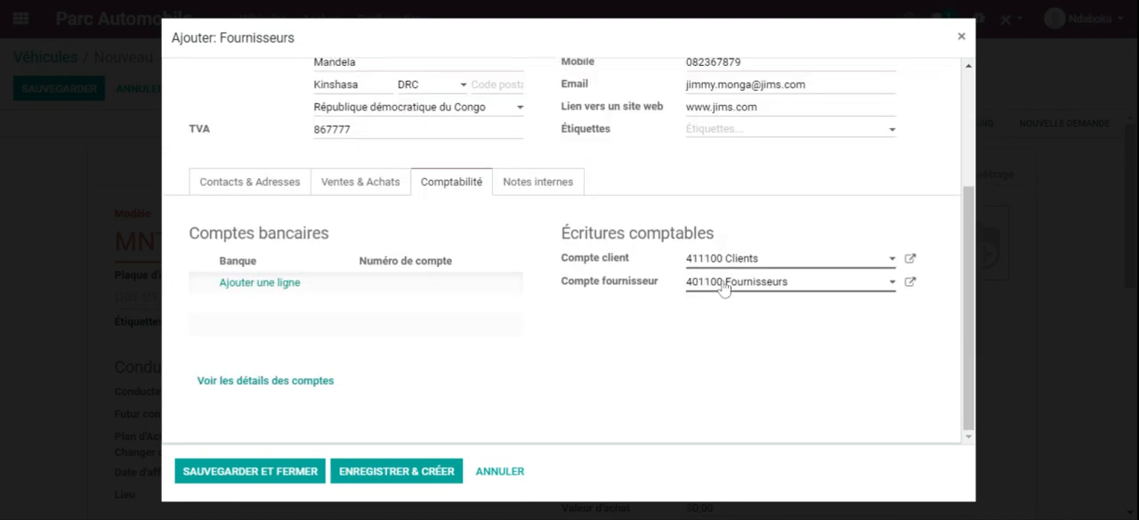
pyautogui.click(265, 283)
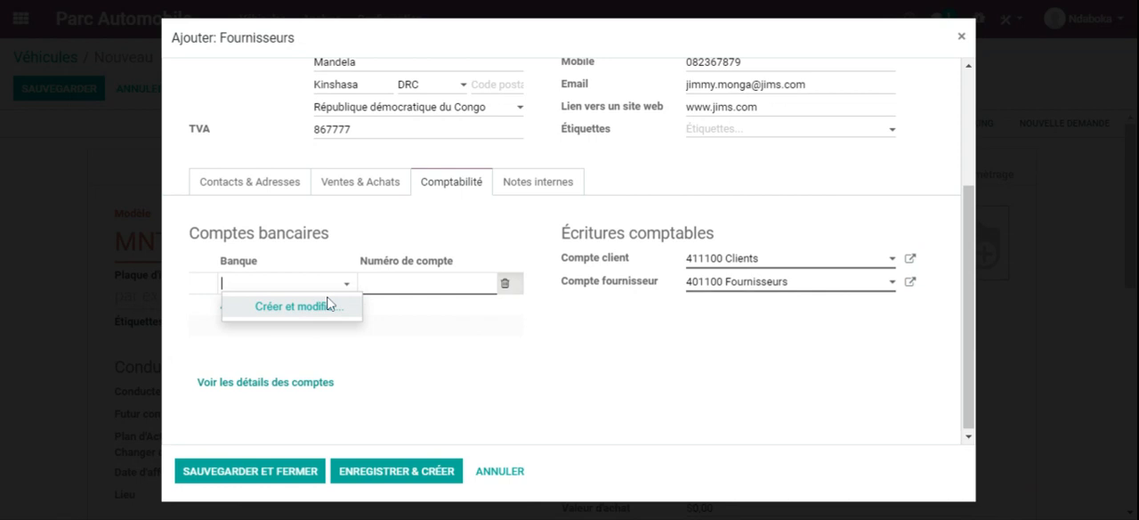
pyautogui.click(317, 310)
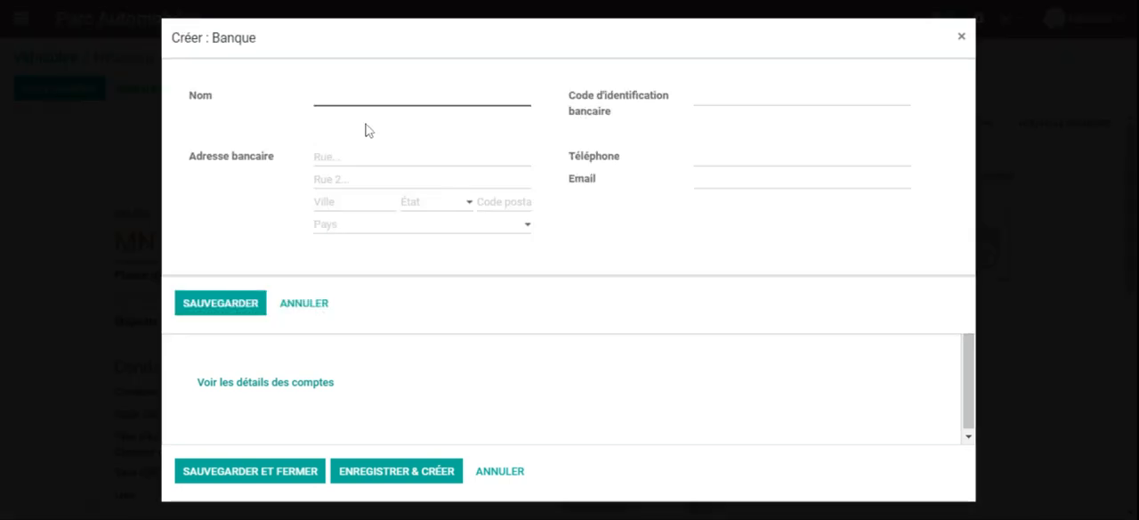
pyautogui.write('RAWBANK')
pyautogui.click(696, 98)
pyautogui.write('RWBK')
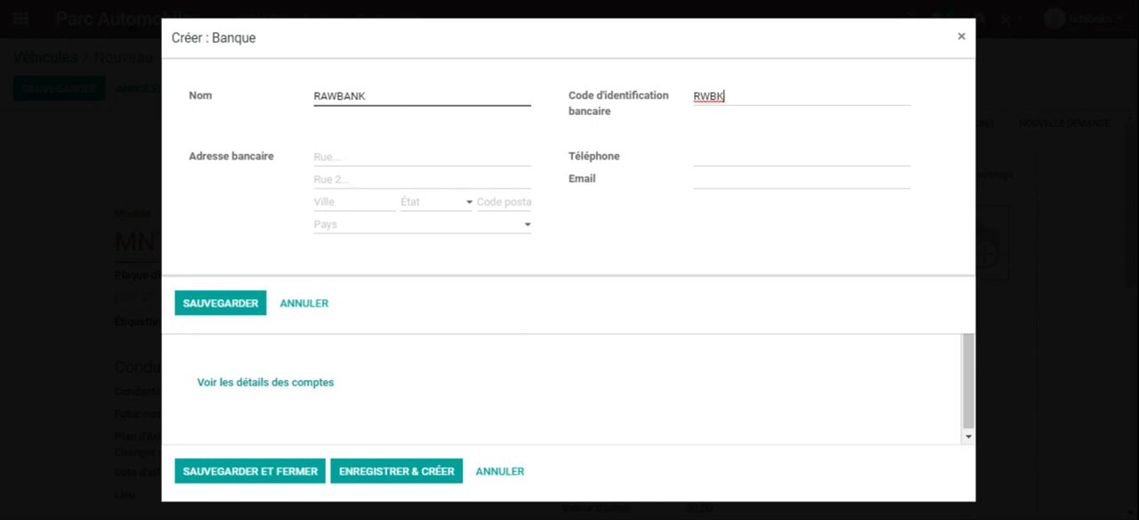
pyautogui.click(216, 307)
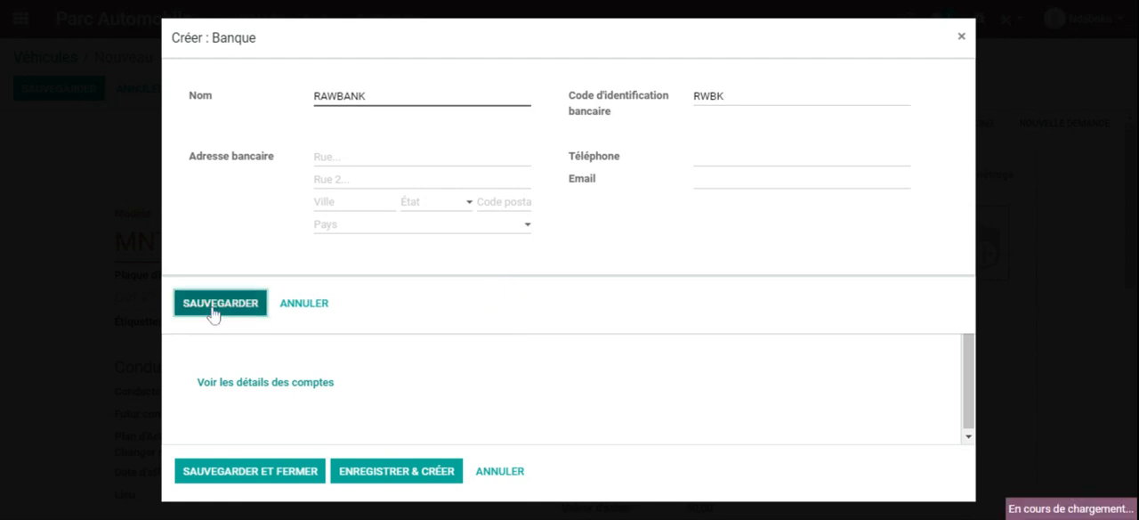
# Step: Enter the supplier's bank account number on the RAWBANK line
pyautogui.click(362, 283)
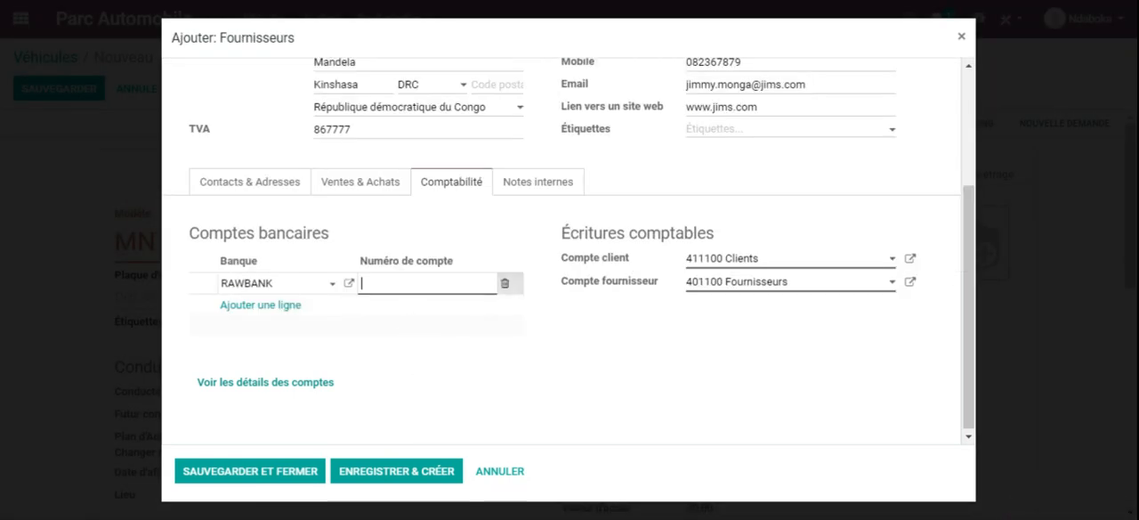
pyautogui.press('Return')
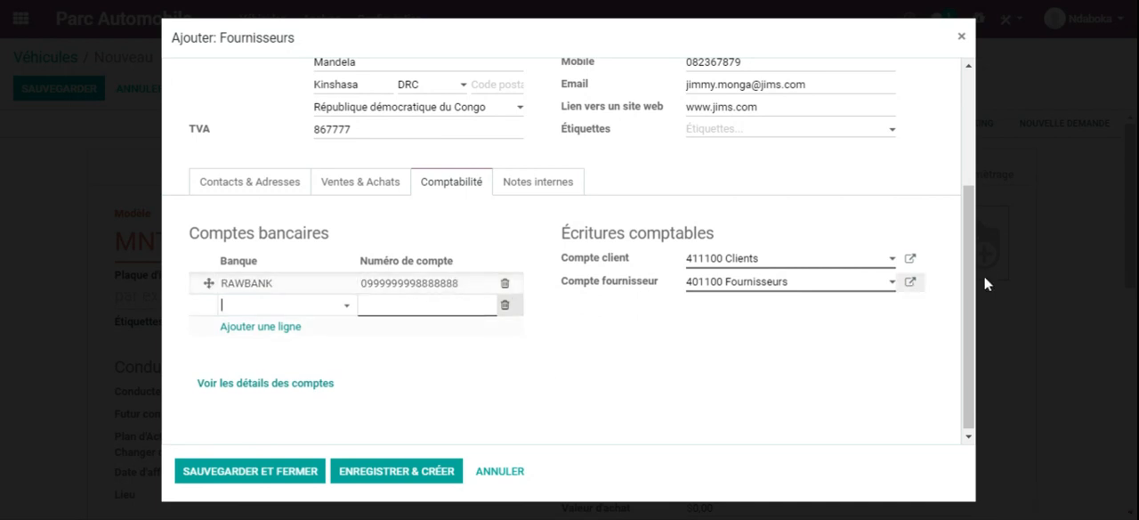
pyautogui.moveTo(972, 274); pyautogui.dragTo(973, 326)
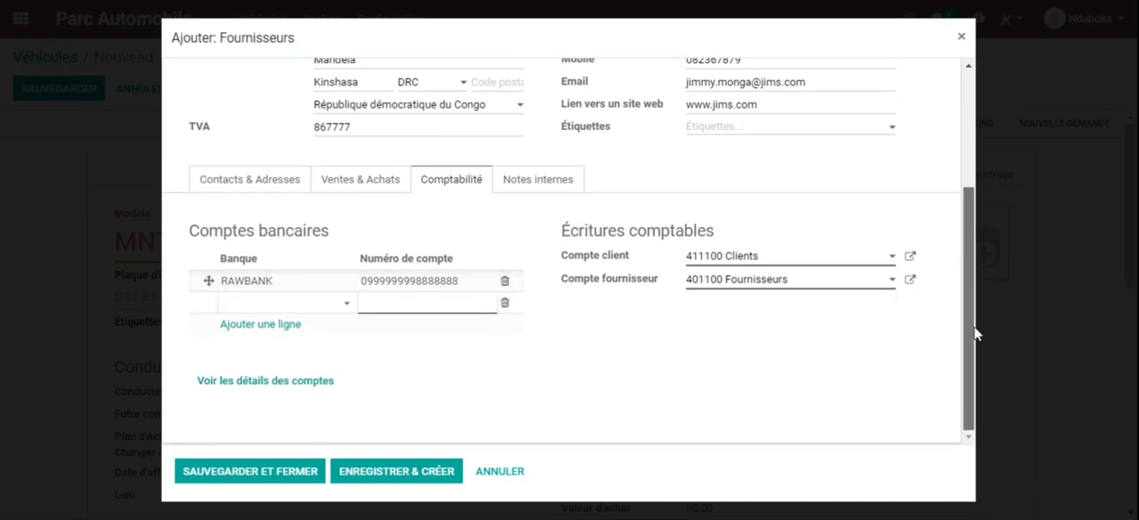
# Step: Check the supplier's Ventes & Achats and Contacts & Adresses details, and save the supplier and model MNT002
pyautogui.click(356, 182)
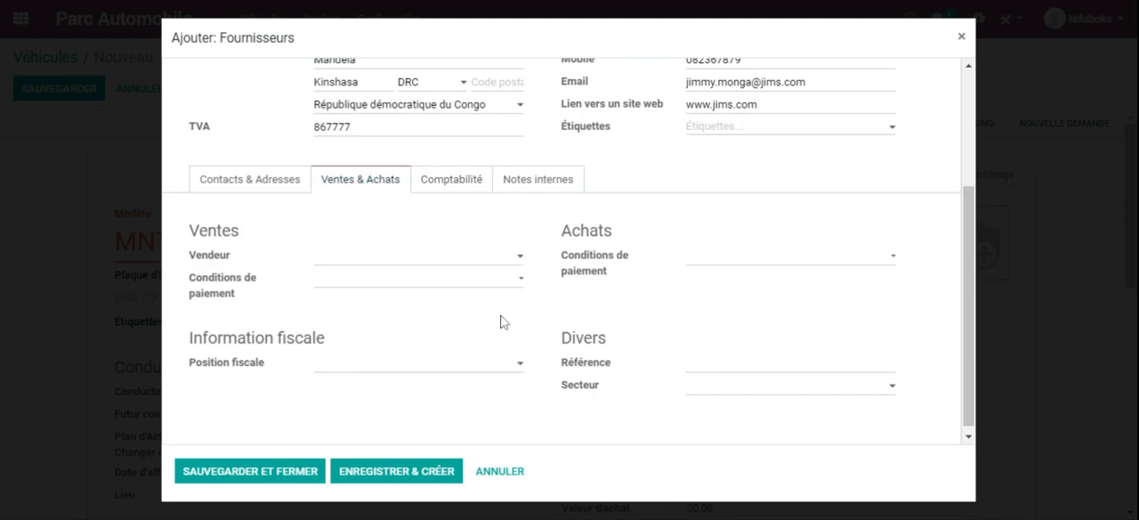
pyautogui.click(230, 183)
pyautogui.click(267, 472)
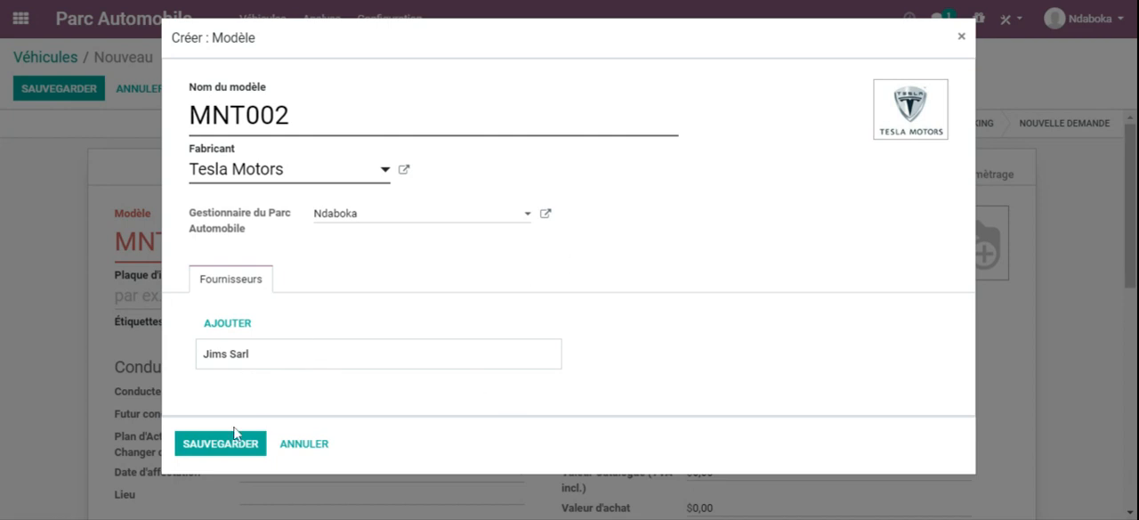
pyautogui.click(202, 446)
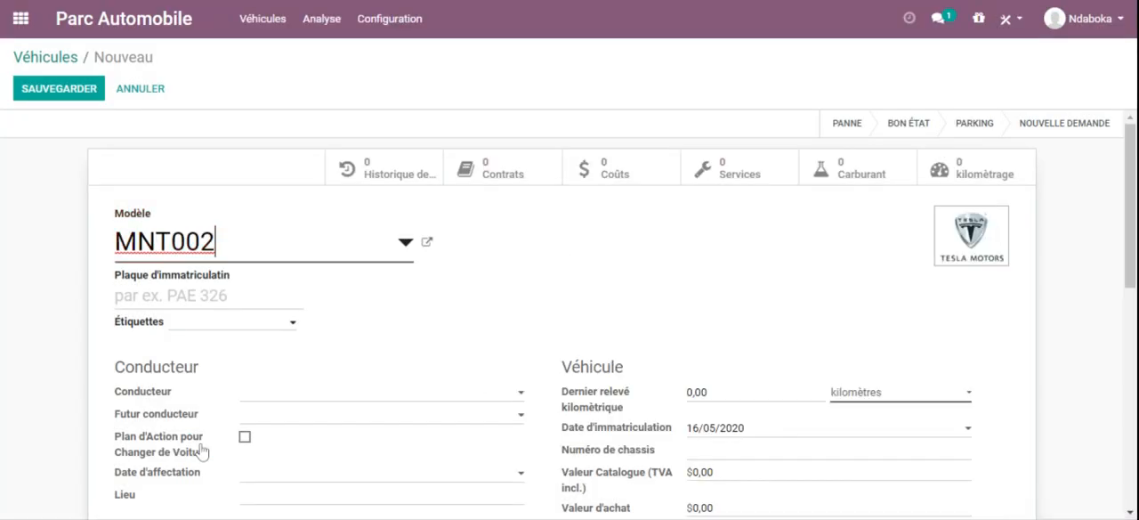
pyautogui.press('Tab')
pyautogui.write('P')
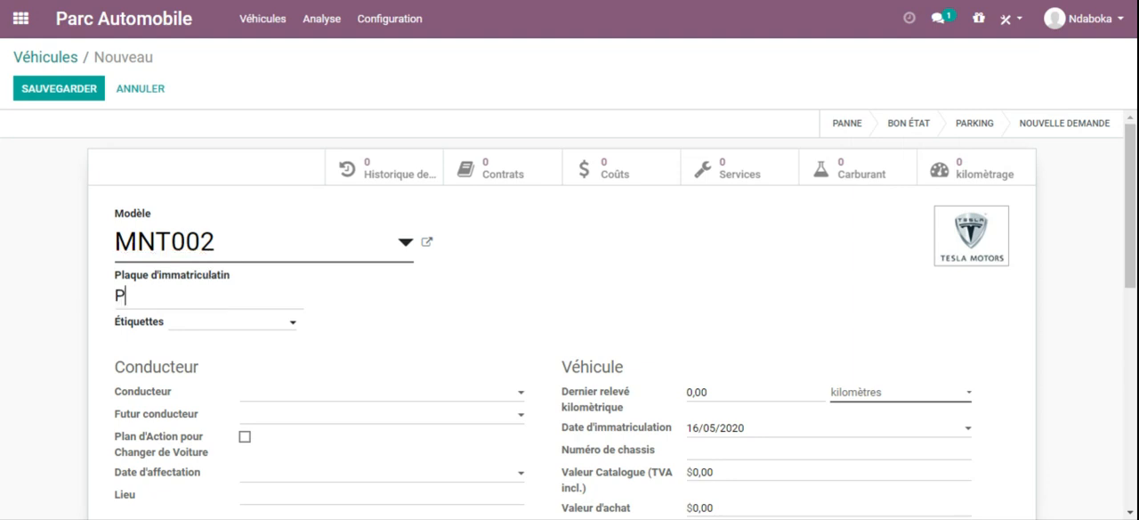
pyautogui.write('LQ88999')
pyautogui.click(266, 327)
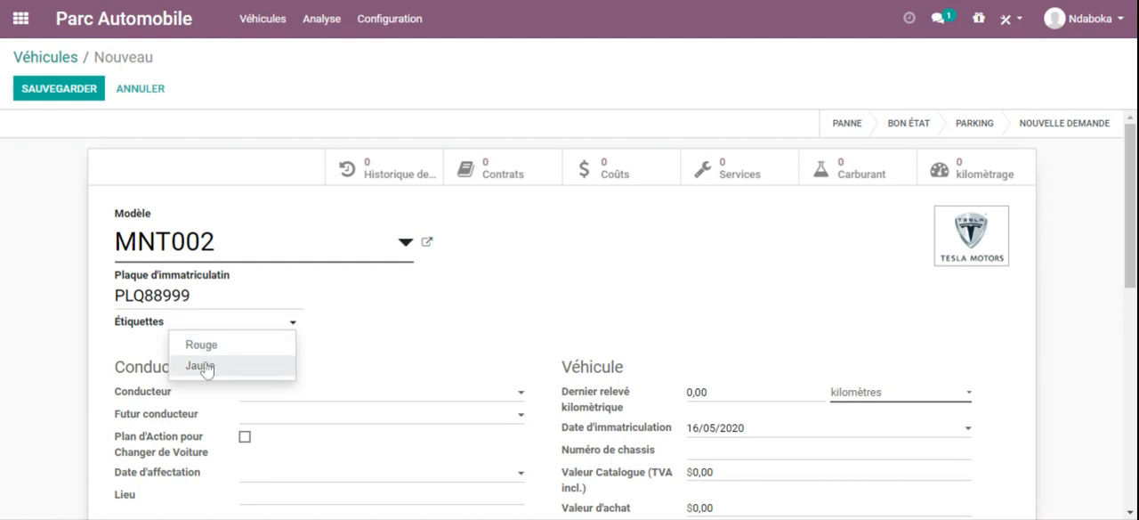
pyautogui.click(203, 365)
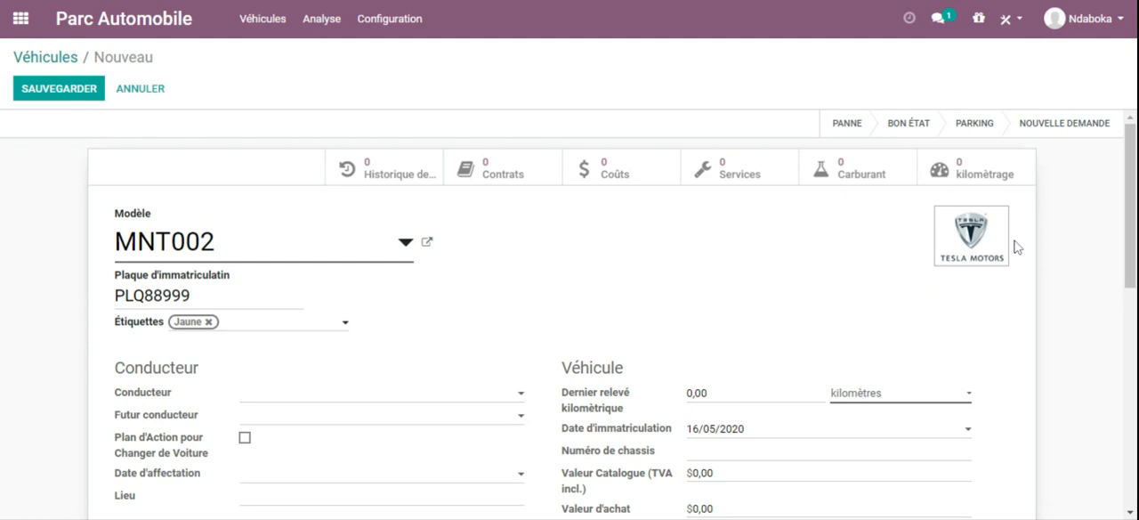
# Step: Assign the individual contact belonging to cmf-ceramic-sarl as both the vehicle's current driver and future driver
pyautogui.scroll(-2, 1132, 183)
pyautogui.scroll(-1, 1119, 258)
pyautogui.click(394, 193)
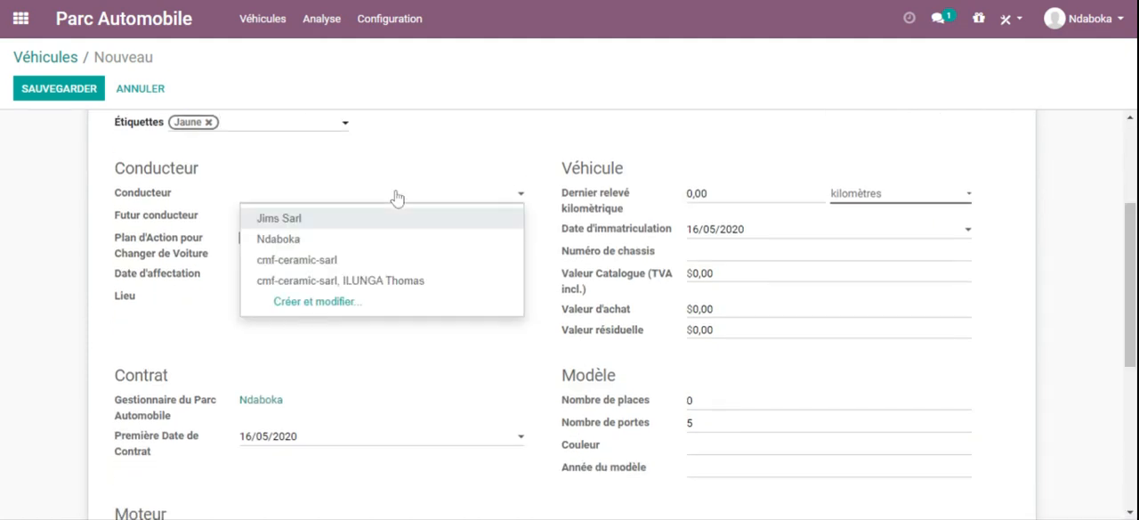
pyautogui.scroll(2, 1132, 178)
pyautogui.moveTo(1133, 178); pyautogui.dragTo(1104, 204)
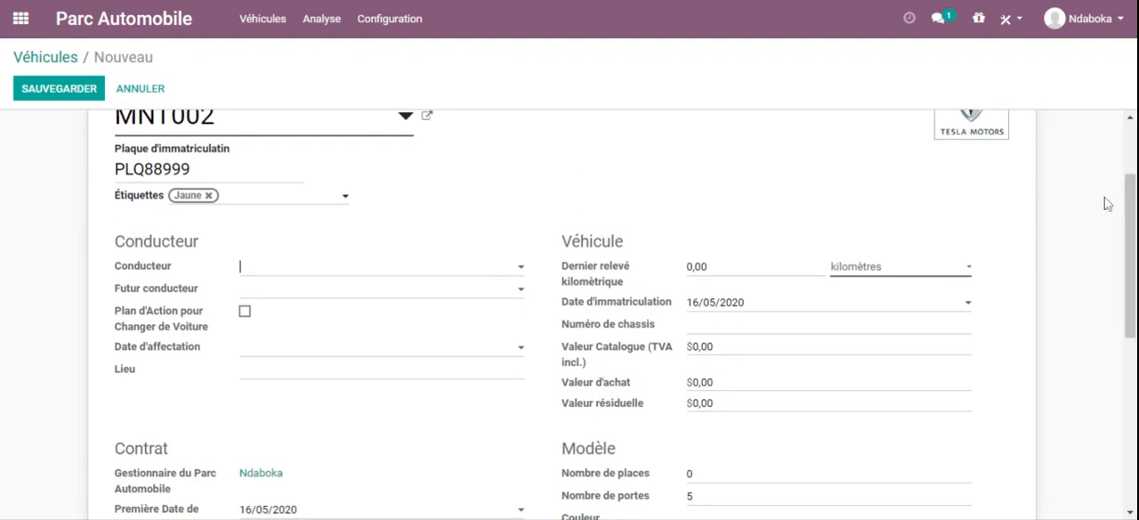
pyautogui.click(264, 275)
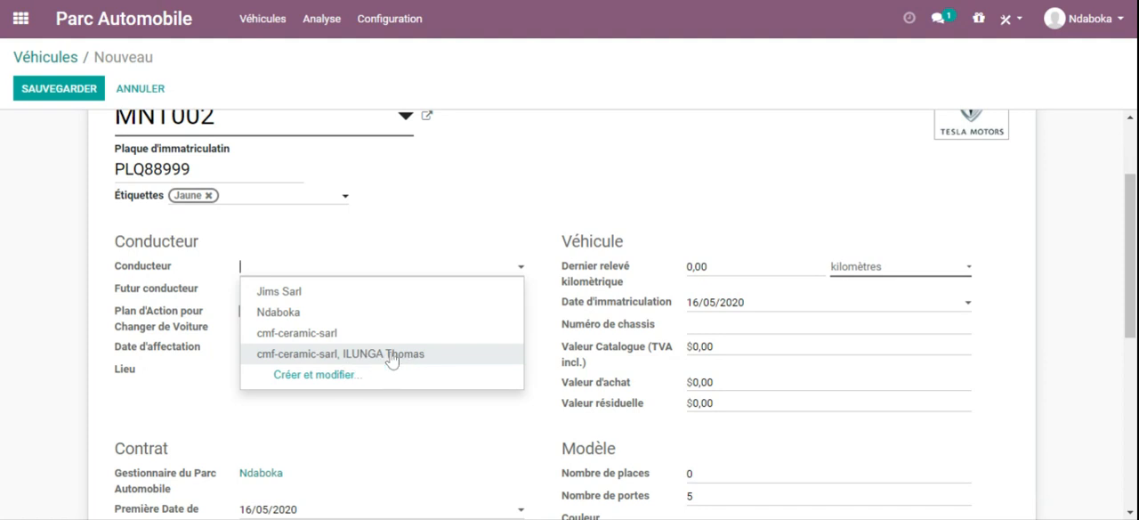
pyautogui.click(384, 357)
pyautogui.click(263, 296)
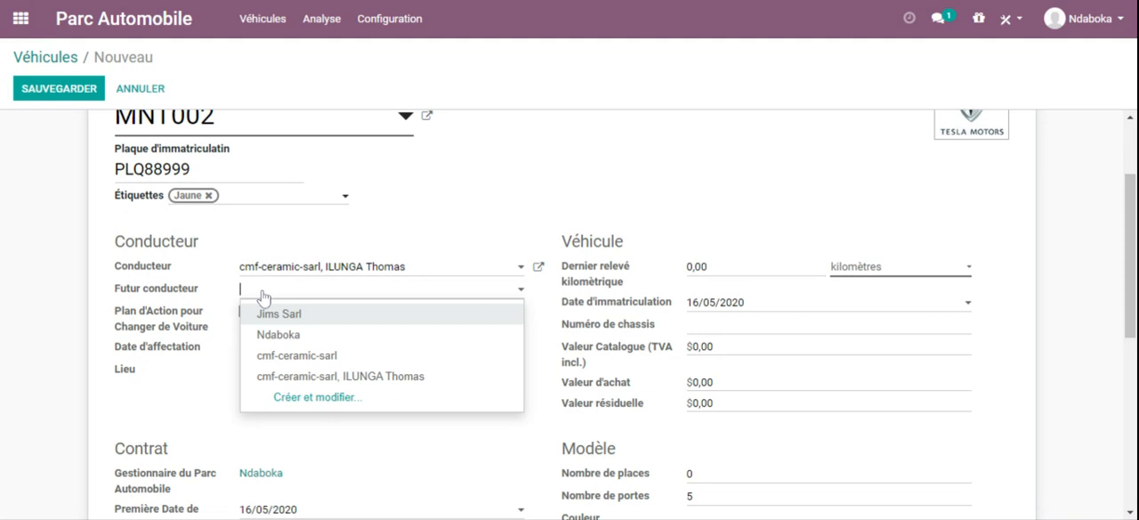
pyautogui.click(381, 379)
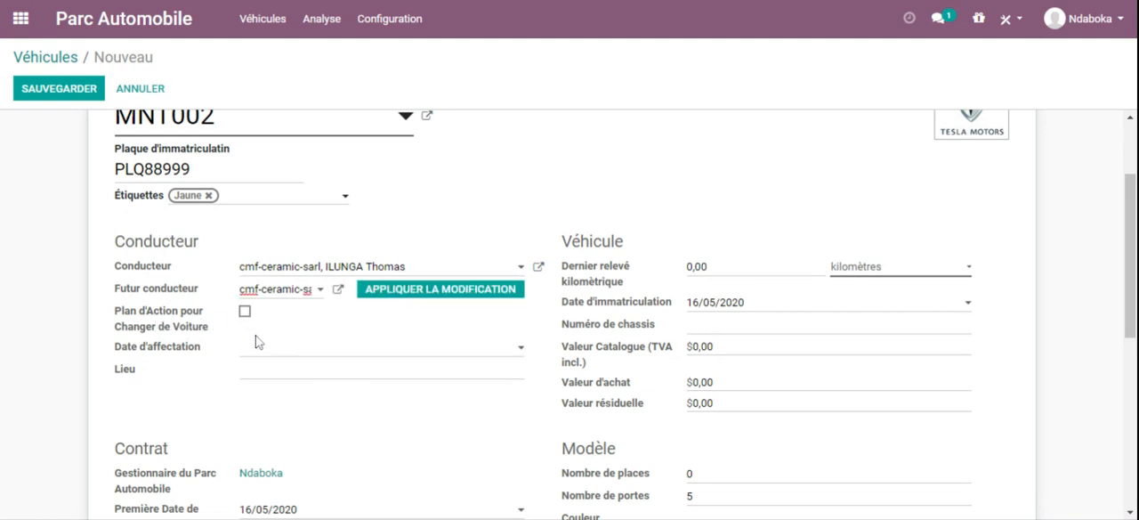
# Step: Enable the vehicle's change-of-car action plan, set the assignment date to 17/05/2020 and the location to Kinshasa
pyautogui.click(245, 311)
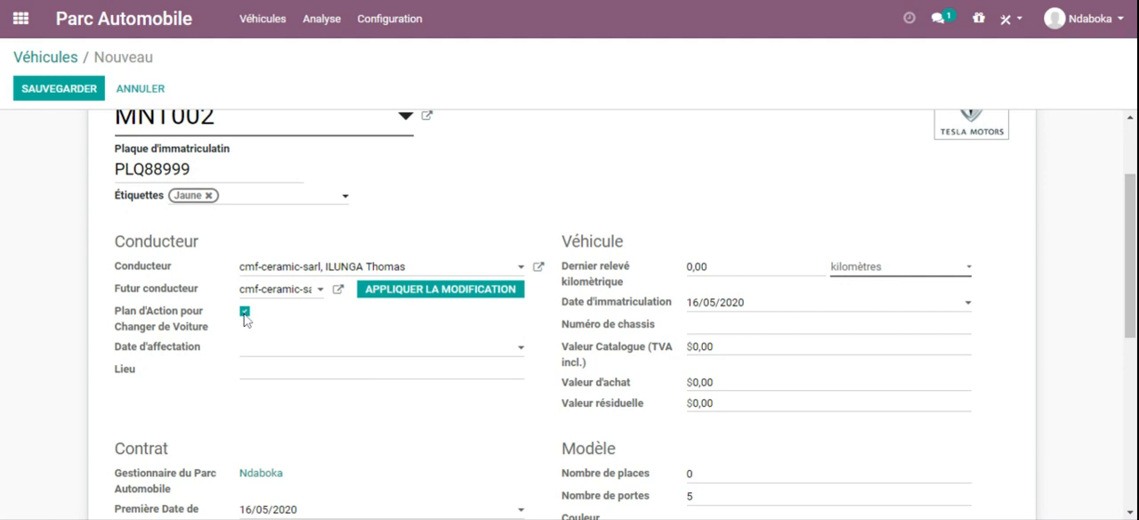
pyautogui.click(290, 359)
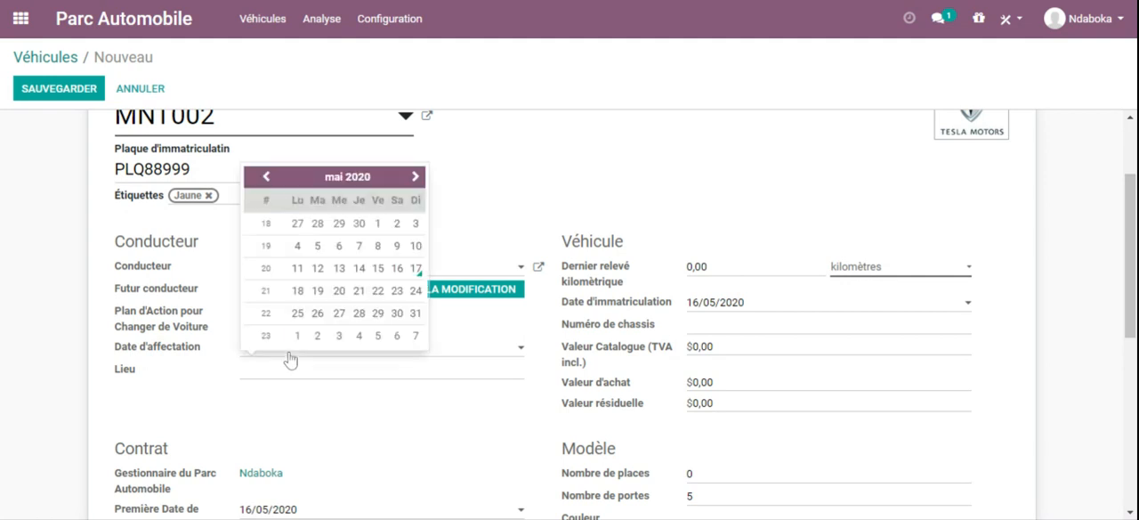
pyautogui.click(416, 268)
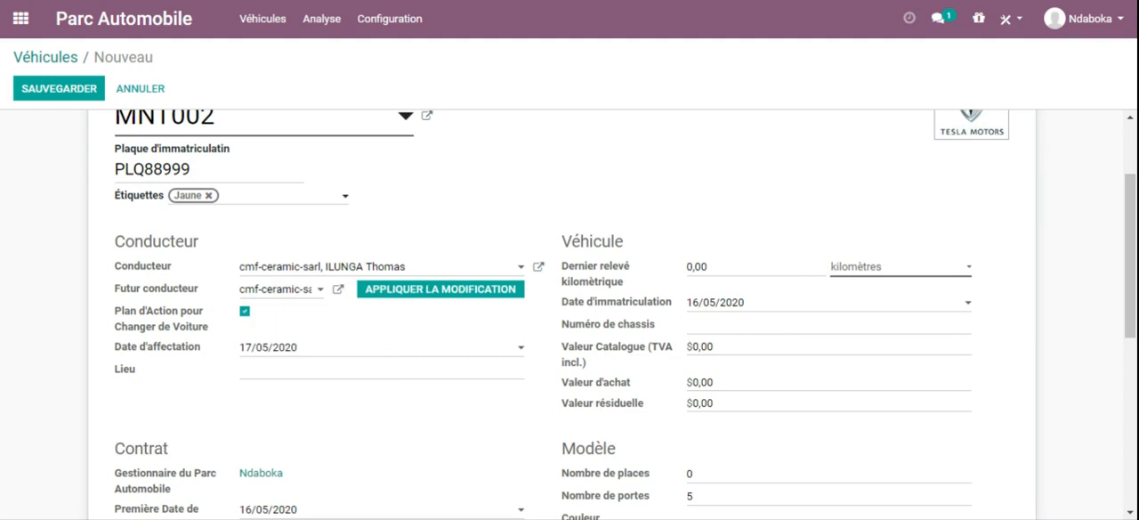
pyautogui.click(414, 420)
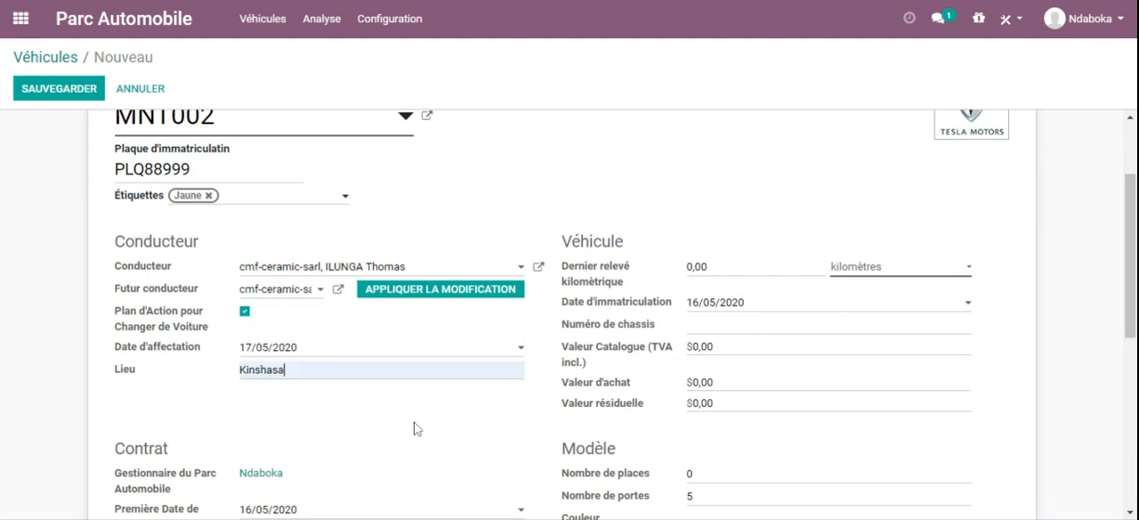
# Step: Set the vehicle's first contract date to 17/05/2020
pyautogui.moveTo(1124, 260); pyautogui.dragTo(1124, 332)
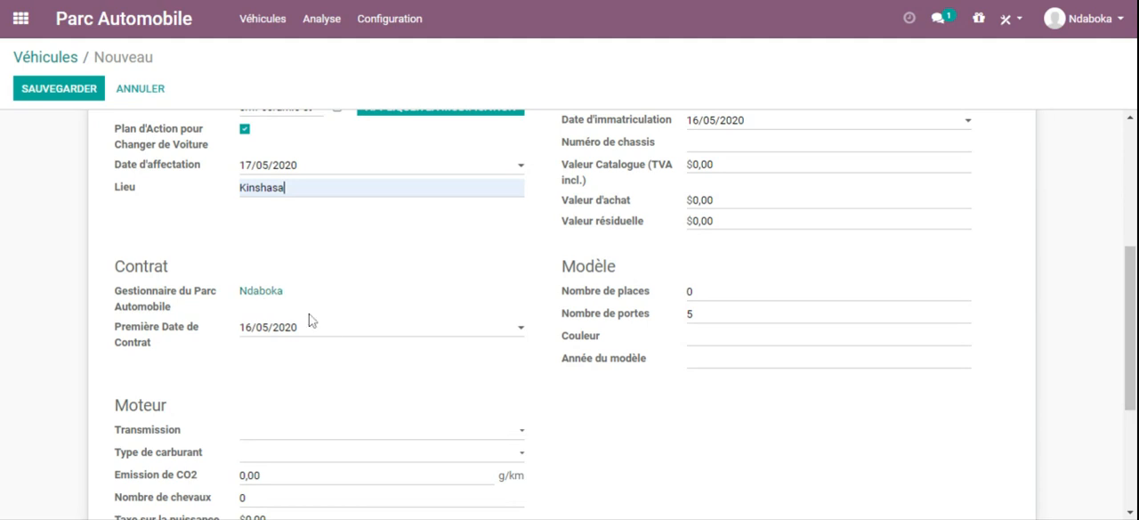
pyautogui.click(334, 328)
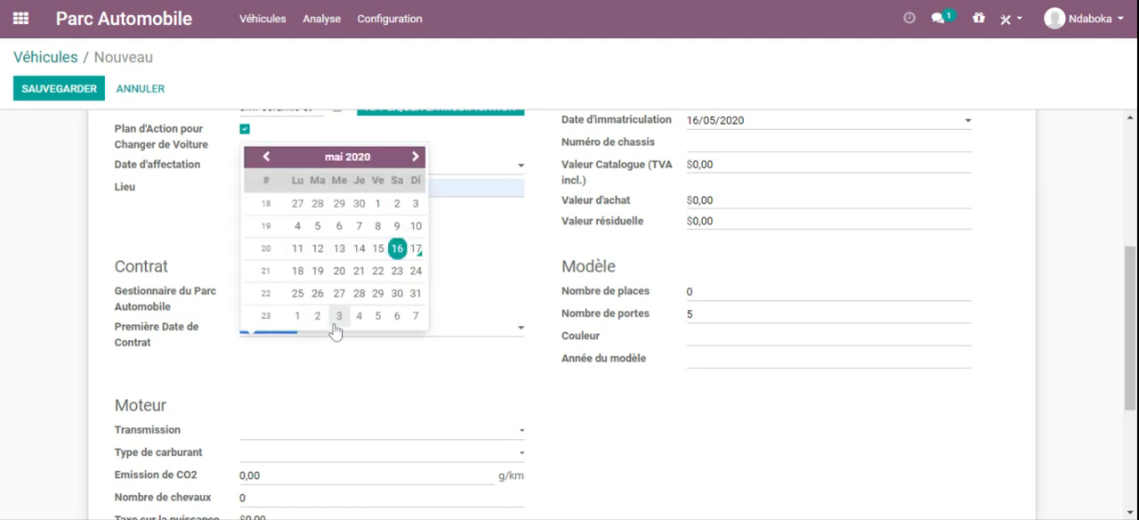
pyautogui.click(415, 248)
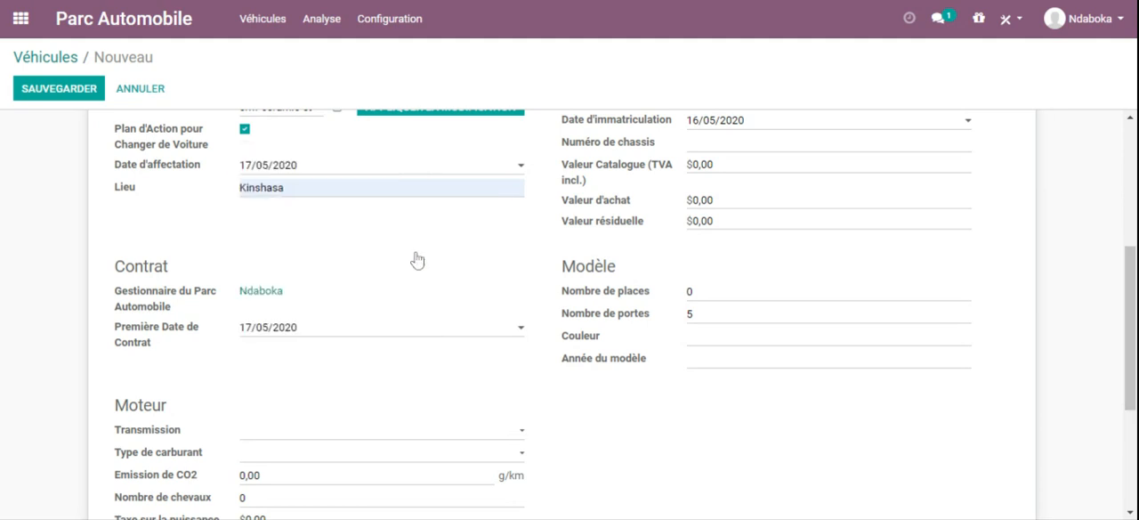
# Step: Set the vehicle's last odometer reading to 23499 kilometres and its registration date to 17/05/2020
pyautogui.moveTo(1130, 316); pyautogui.dragTo(1132, 222)
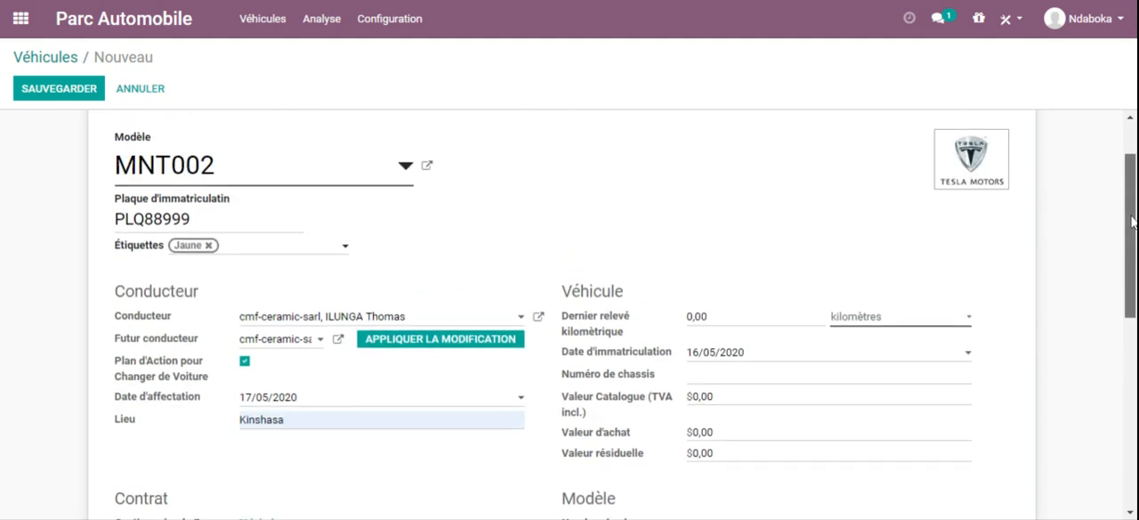
pyautogui.scroll(-2, 1132, 222)
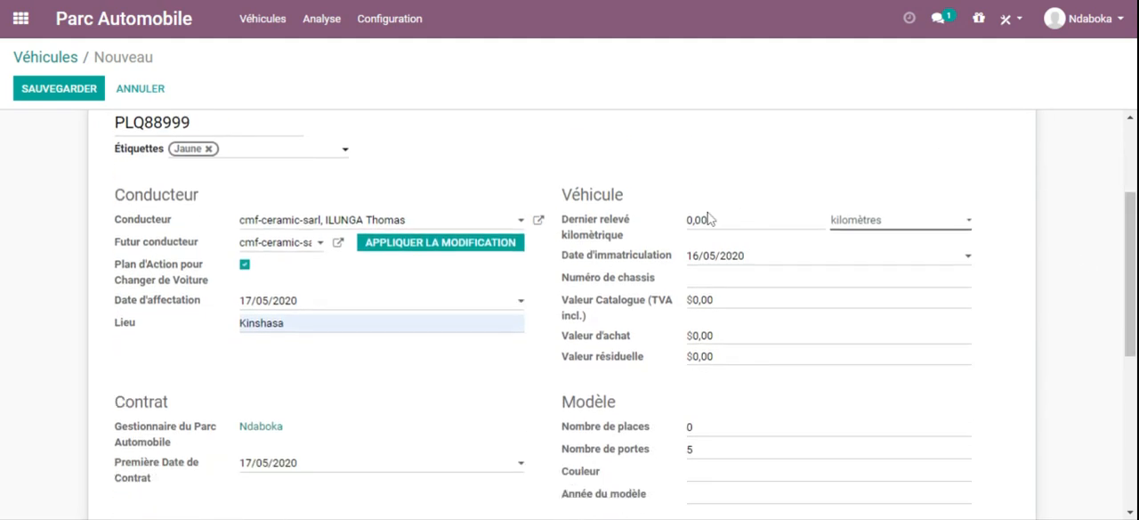
pyautogui.moveTo(708, 220); pyautogui.dragTo(676, 224)
pyautogui.write('23499')
pyautogui.click(773, 261)
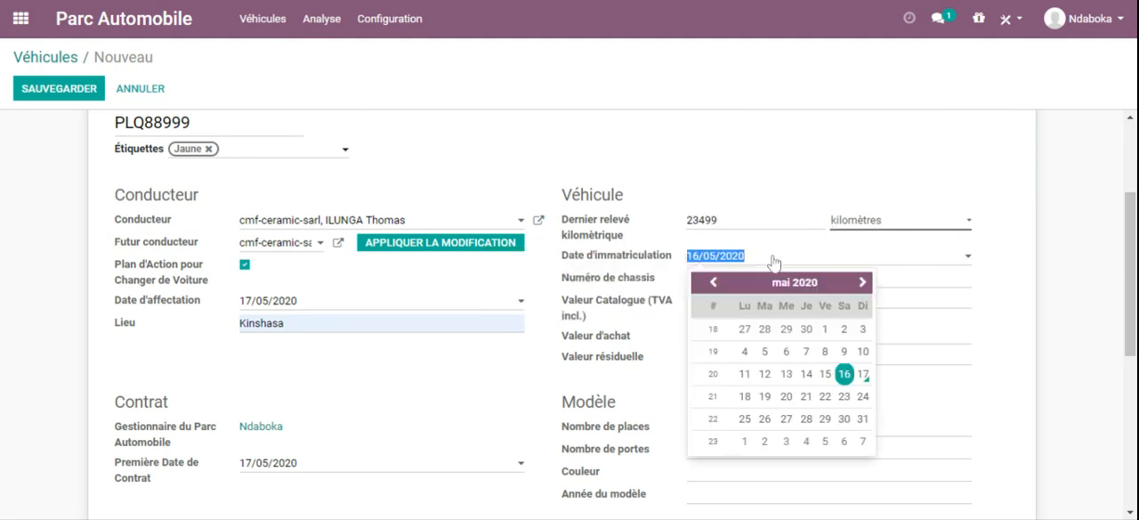
pyautogui.click(864, 373)
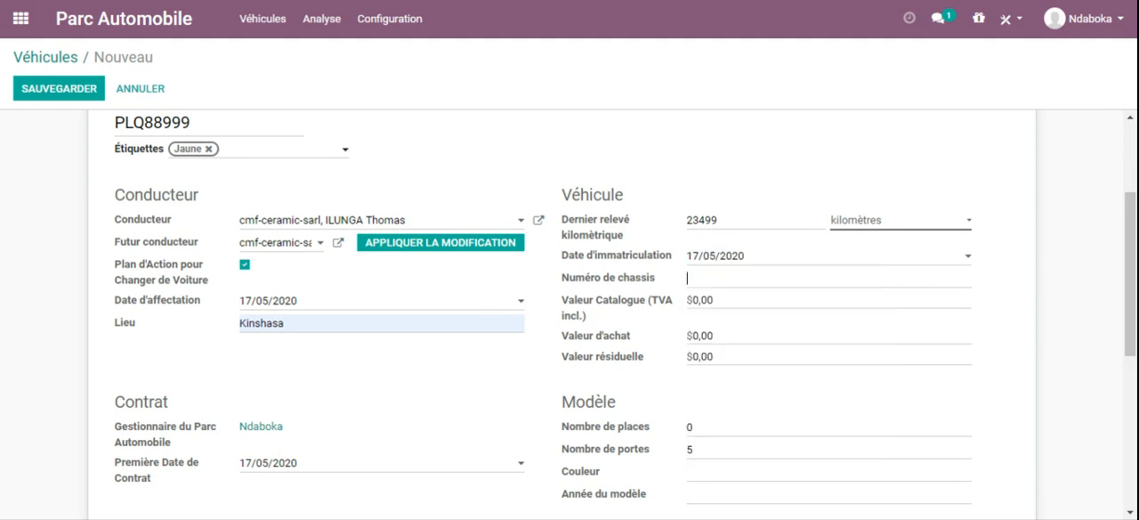
# Step: Enter CHS67789 as the vehicle's chassis number
pyautogui.write('CHS6778c')
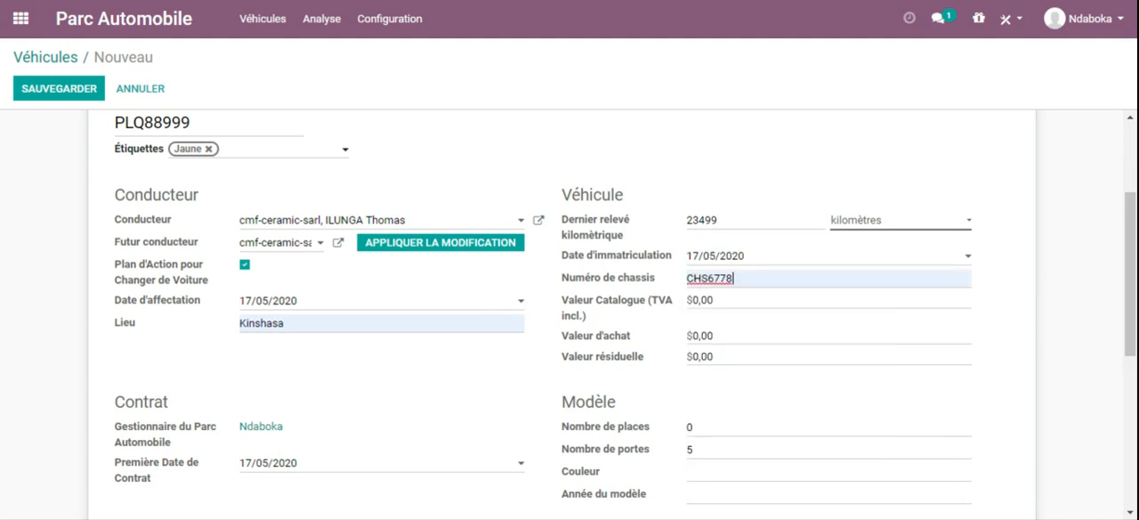
pyautogui.press('BackSpace')
pyautogui.write('9')
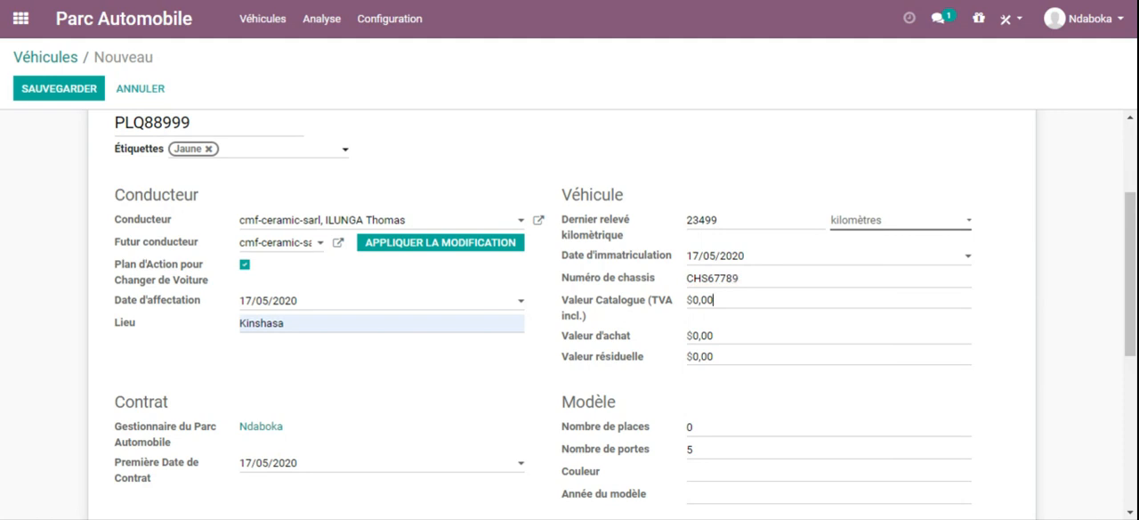
# Step: Set the vehicle's catalogue value including TVA to $50 000
pyautogui.press('BackSpace')
pyautogui.press('BackSpace')
pyautogui.press('BackSpace')
pyautogui.press('BackSpace')
pyautogui.write('5000')
pyautogui.press('BackSpace')
pyautogui.press('BackSpace')
pyautogui.press('BackSpace')
pyautogui.write('1')
# Step: Set the vehicle's purchase value to $45 000 and its residual value to $40 000
pyautogui.click(716, 334)
pyautogui.write('45000')
pyautogui.click(713, 356)
pyautogui.press('BackSpace')
pyautogui.press('BackSpace')
pyautogui.write('40000')
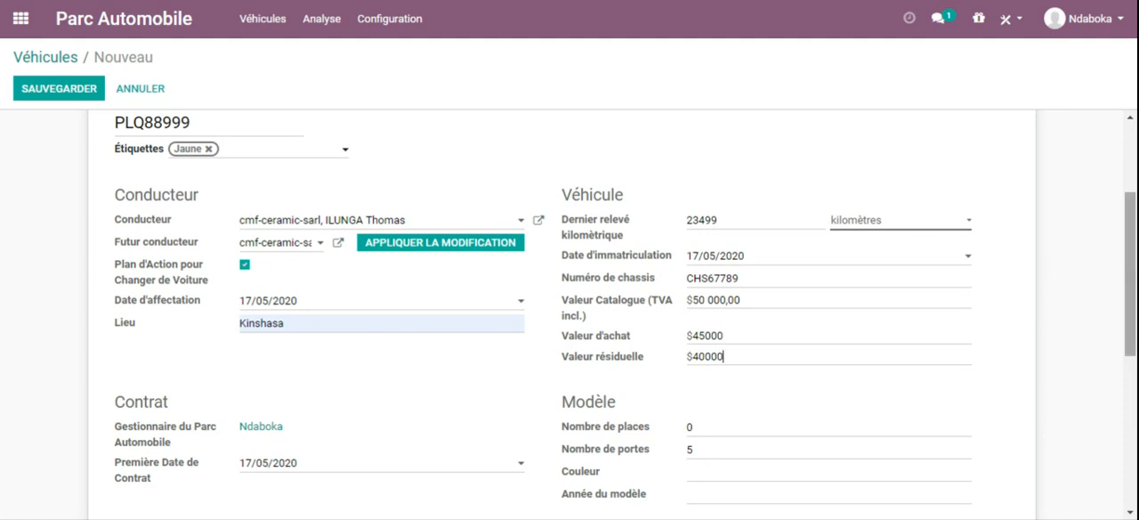
# Step: Set the model's number of seats to 6 and number of doors to 5
pyautogui.scroll(-3, 1130, 267)
pyautogui.click(806, 270)
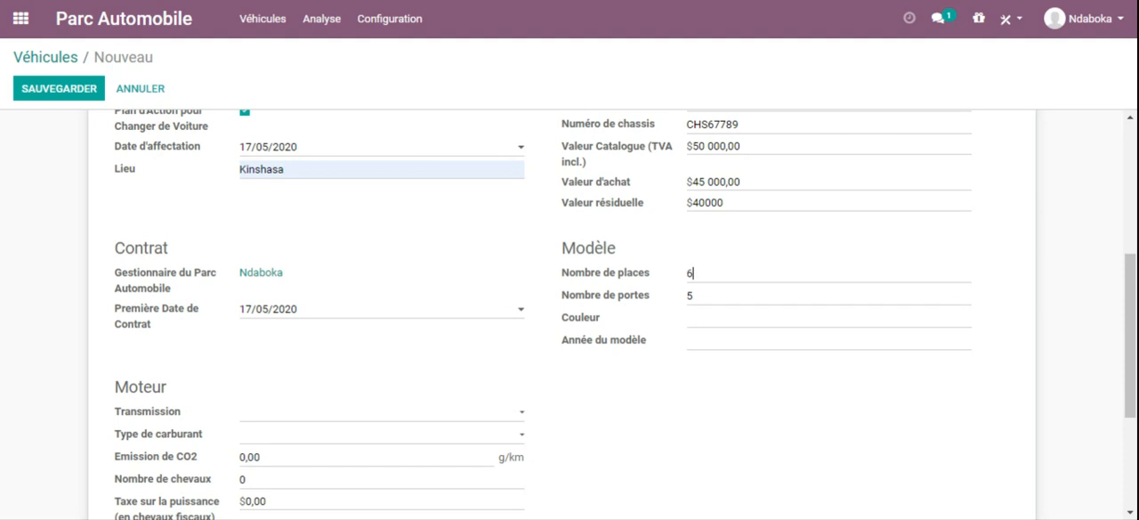
pyautogui.click(693, 295)
pyautogui.press('BackSpace')
pyautogui.write('5')
# Step: Set the vehicle's colour to Rouge and its model year to 2012
pyautogui.click(717, 318)
pyautogui.write('rOUGE')
pyautogui.press('BackSpace')
pyautogui.press('BackSpace')
pyautogui.press('BackSpace')
pyautogui.press('BackSpace')
pyautogui.press('BackSpace')
pyautogui.write('Reouge')
pyautogui.press('BackSpace')
pyautogui.click(688, 340)
pyautogui.write('2012')
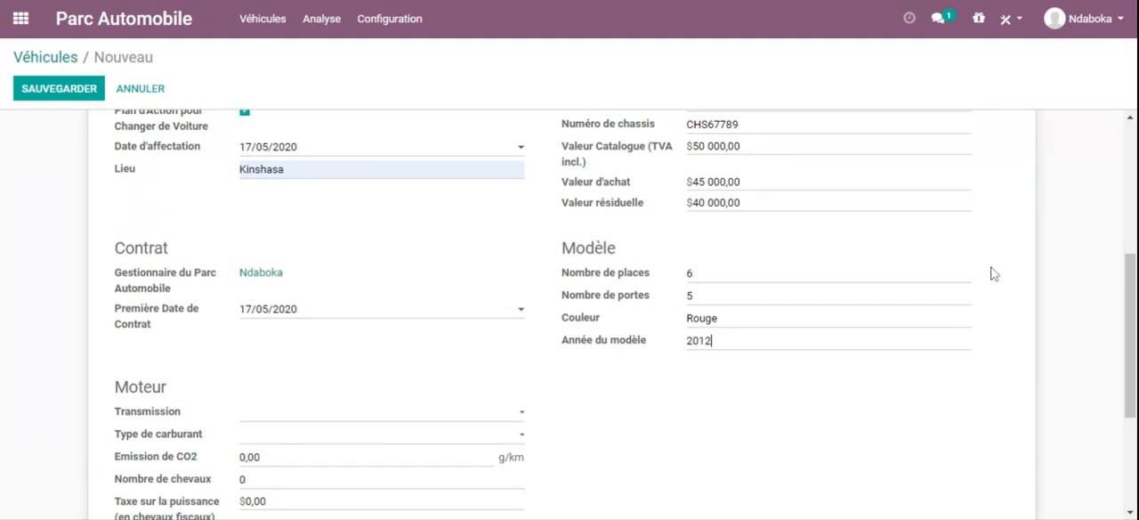
pyautogui.scroll(-2, 1130, 293)
pyautogui.scroll(4, 570, 311)
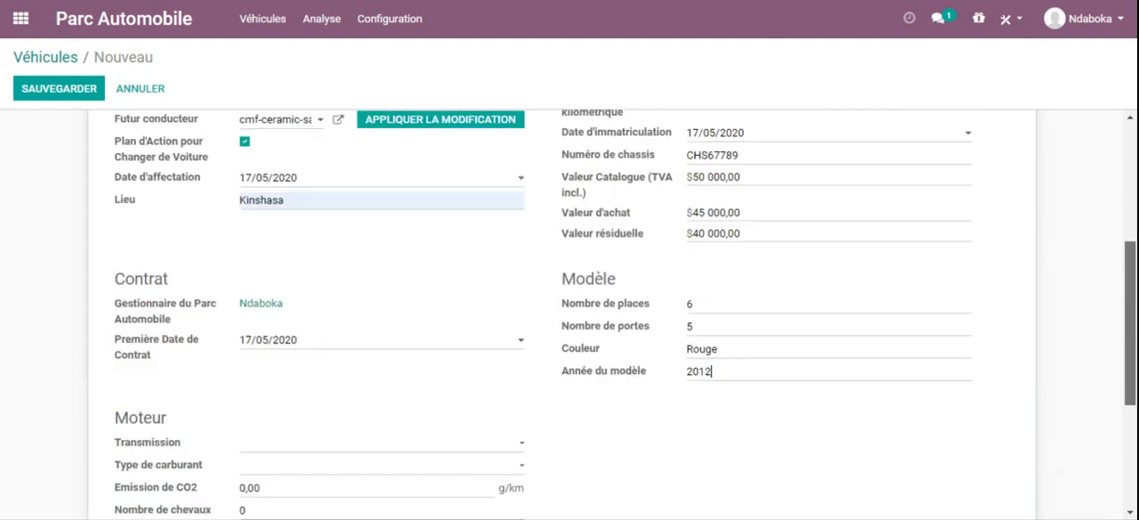
# Step: Set the vehicle's engine transmission to Automatique and its fuel type to Diesel
pyautogui.scroll(-4, 570, 311)
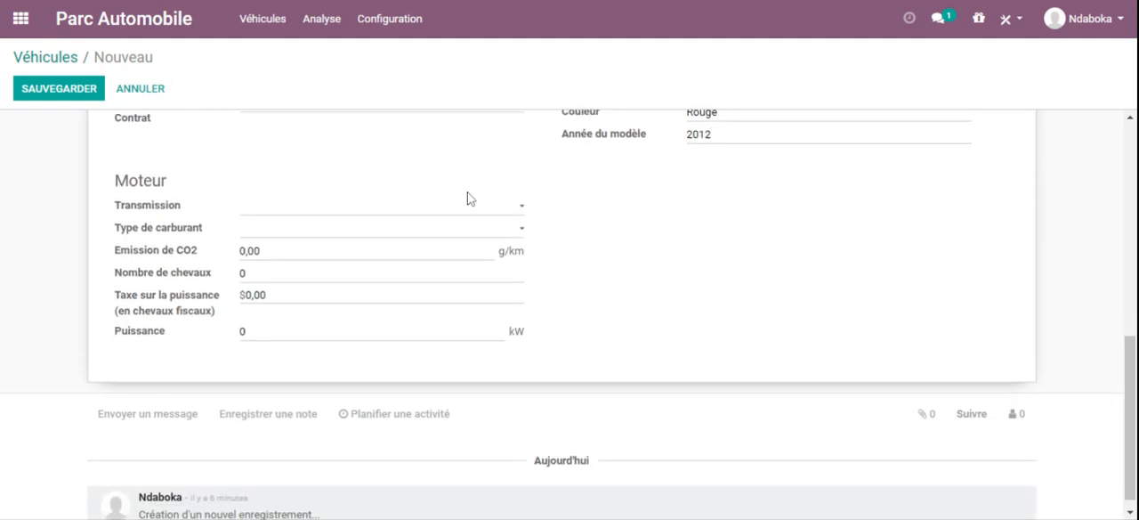
pyautogui.click(325, 209)
pyautogui.click(270, 256)
pyautogui.click(269, 278)
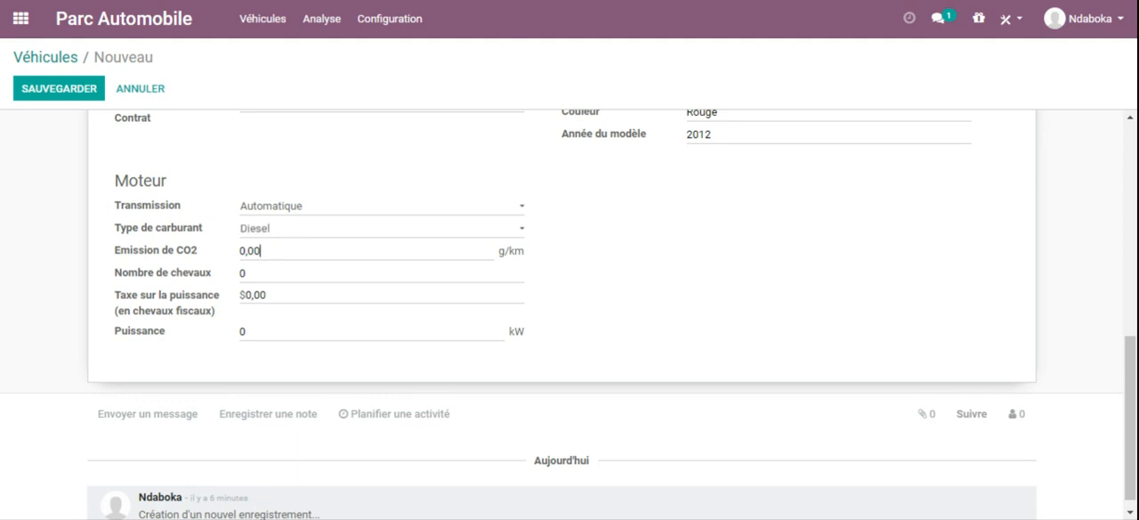
# Step: Set the vehicle's CO2 emission to 25 g/km
pyautogui.press('Tab')
pyautogui.write('é(')
pyautogui.write('25')
# Step: Set the engine's Nombre de chevaux to 6600, its power tax to $120 and its power to 7888999 kW
pyautogui.click(273, 272)
pyautogui.write('666')
pyautogui.press('BackSpace')
pyautogui.press('BackSpace')
pyautogui.write('600')
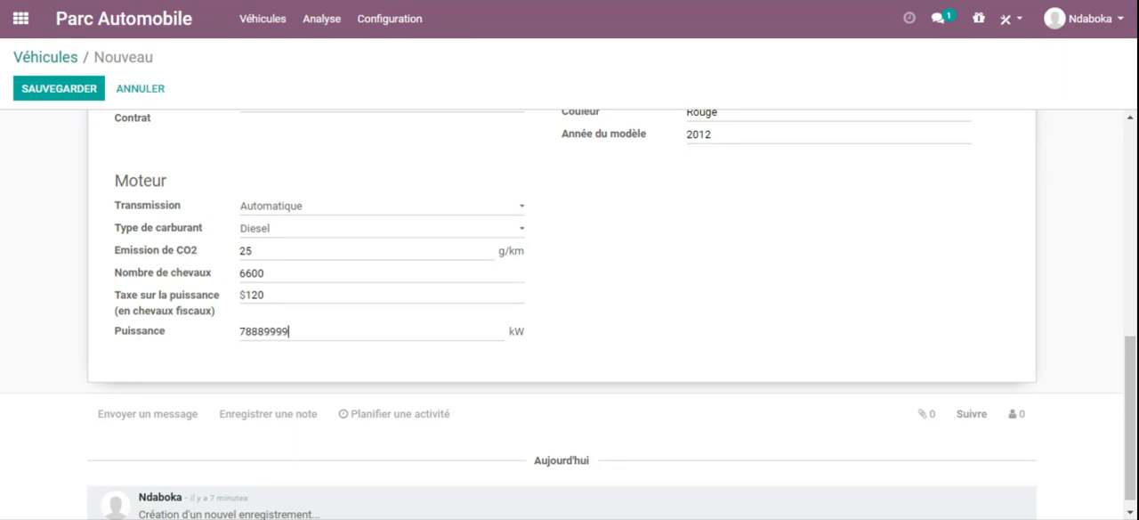
pyautogui.moveTo(1132, 363)
pyautogui.mouseDown()
pyautogui.moveTo(1132, 293)
pyautogui.moveTo(1132, 366)
pyautogui.mouseUp()
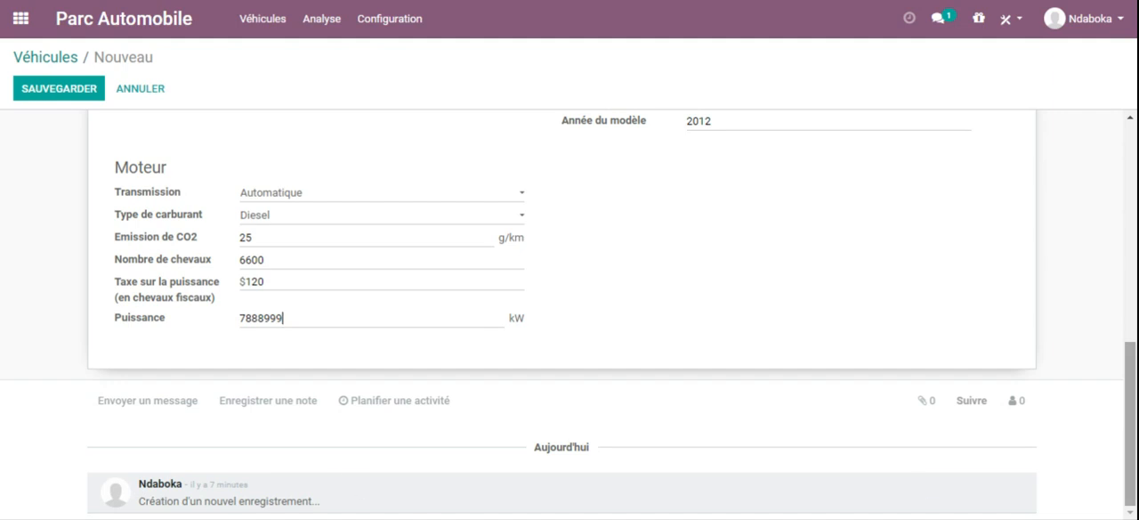
pyautogui.moveTo(1130, 409)
pyautogui.mouseDown()
pyautogui.moveTo(1130, 273)
pyautogui.moveTo(1130, 412)
pyautogui.mouseUp()
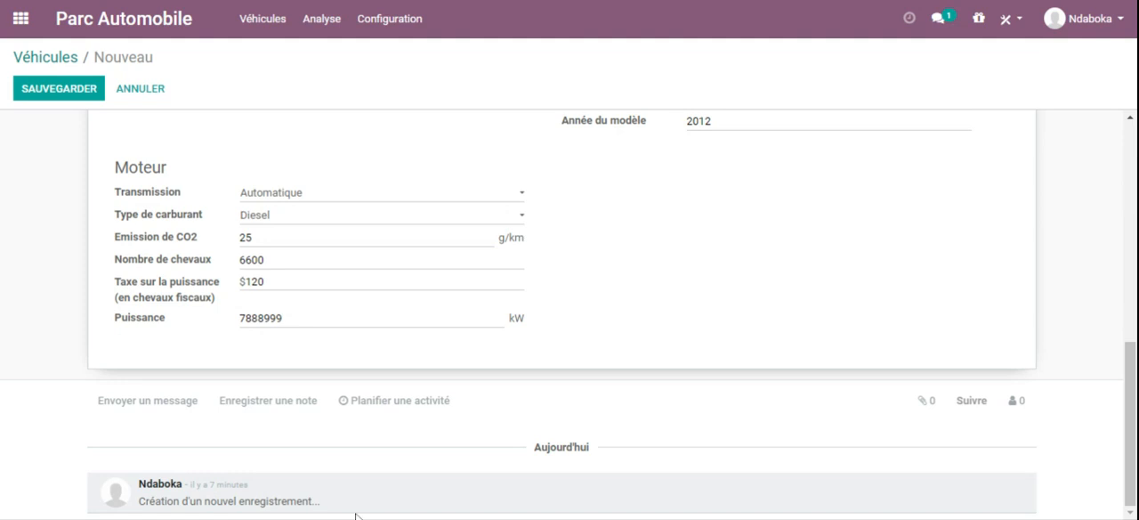
# Step: Save the new vehicle record and apply the change to the planned future driver
pyautogui.moveTo(1130, 410); pyautogui.dragTo(1130, 193)
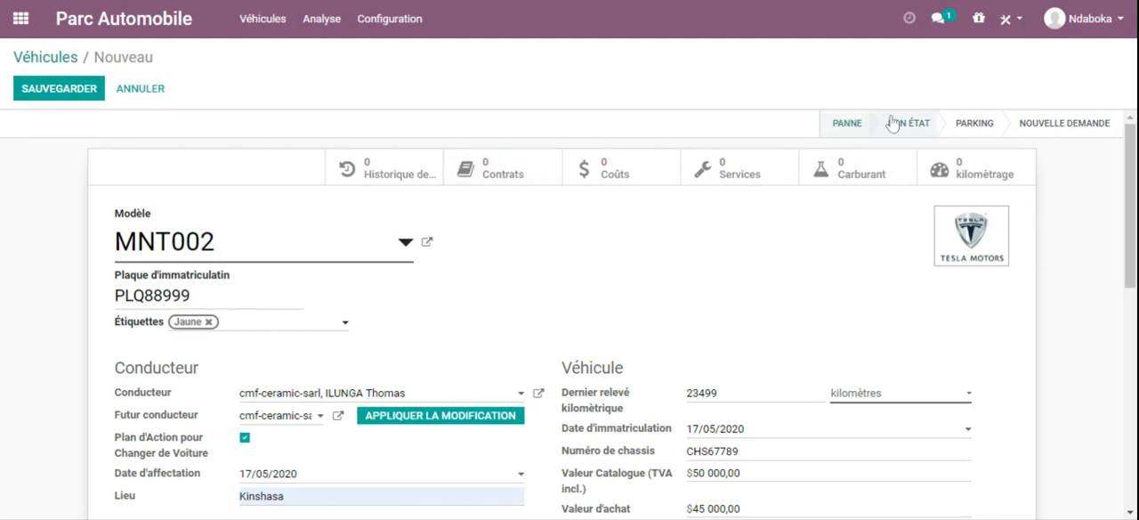
pyautogui.click(76, 100)
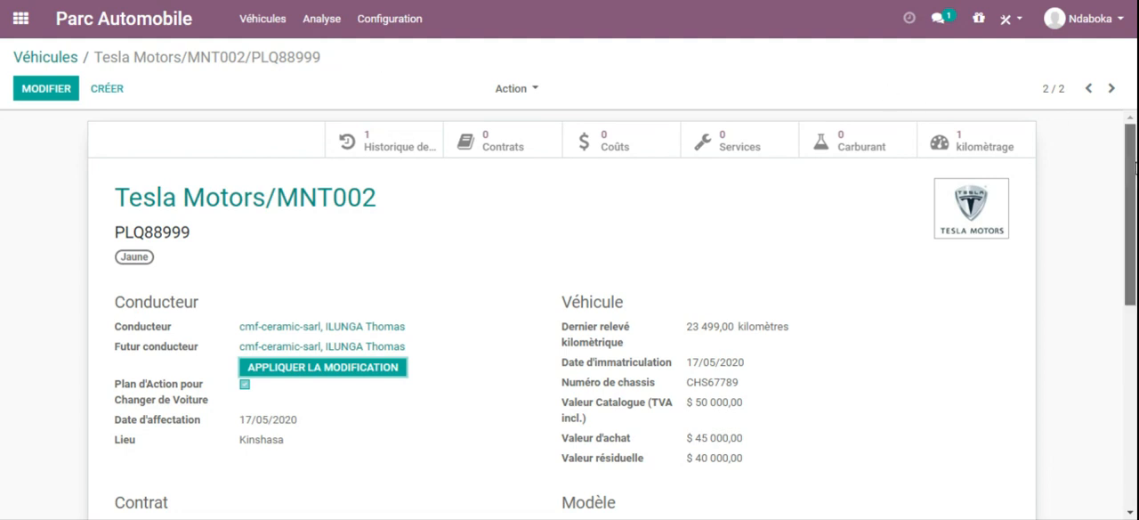
pyautogui.scroll(-3, 1134, 167)
pyautogui.scroll(3, 1132, 267)
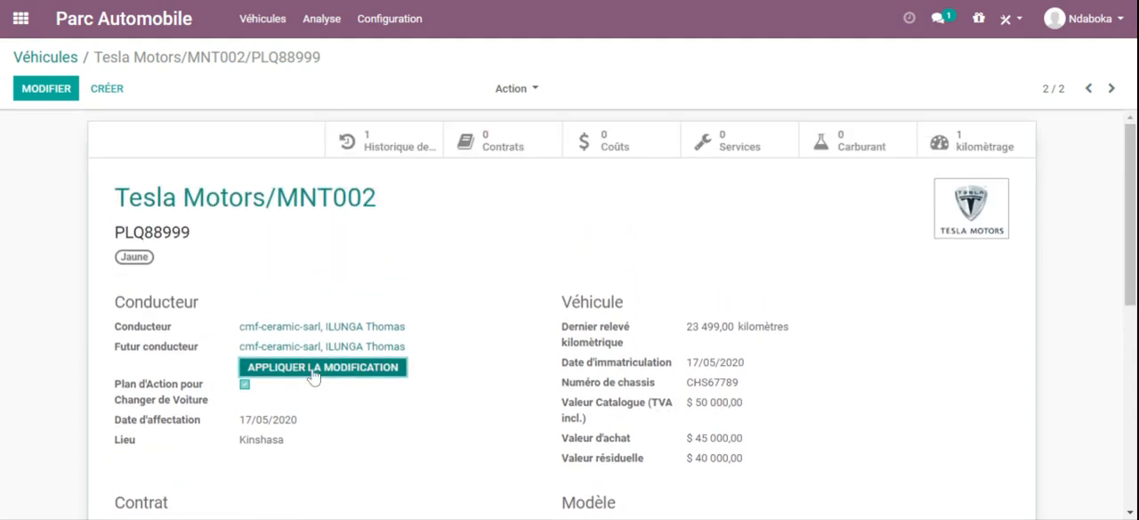
pyautogui.click(310, 368)
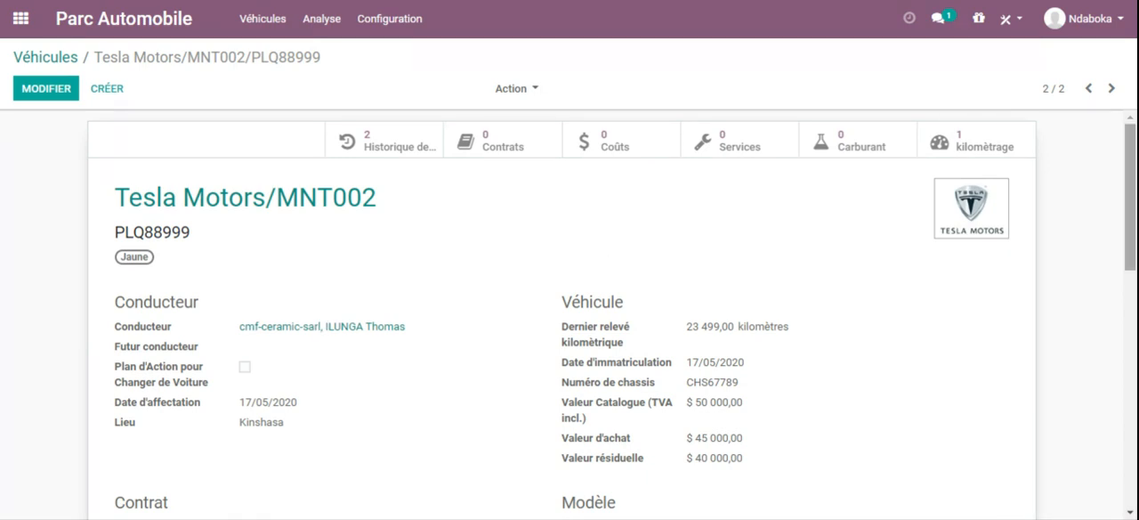
# Step: Examine the saved vehicle's details, the driver changes logged in its message history and its list of followers
pyautogui.scroll(-3, 1132, 156)
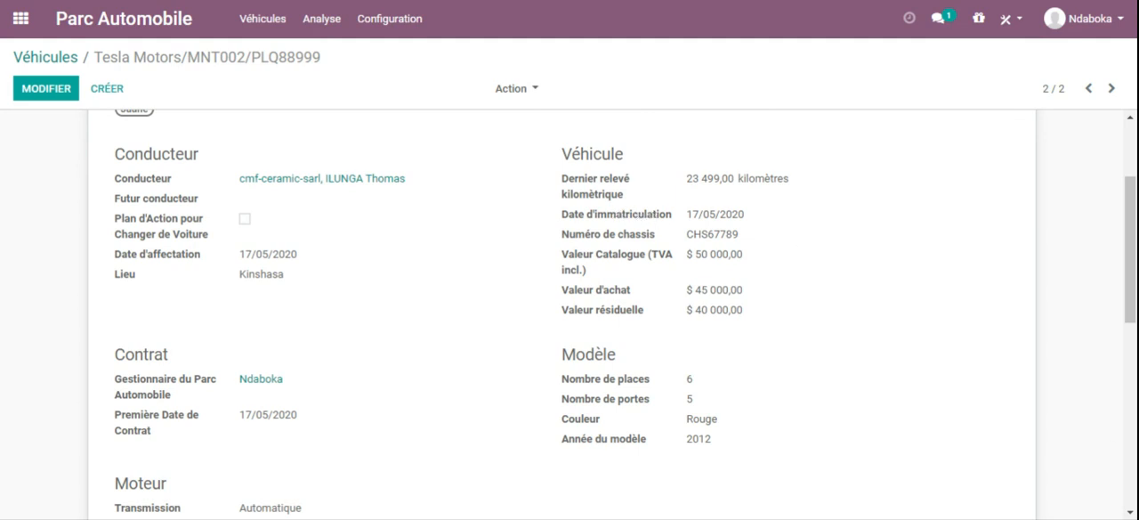
pyautogui.moveTo(1130, 228); pyautogui.dragTo(1130, 412)
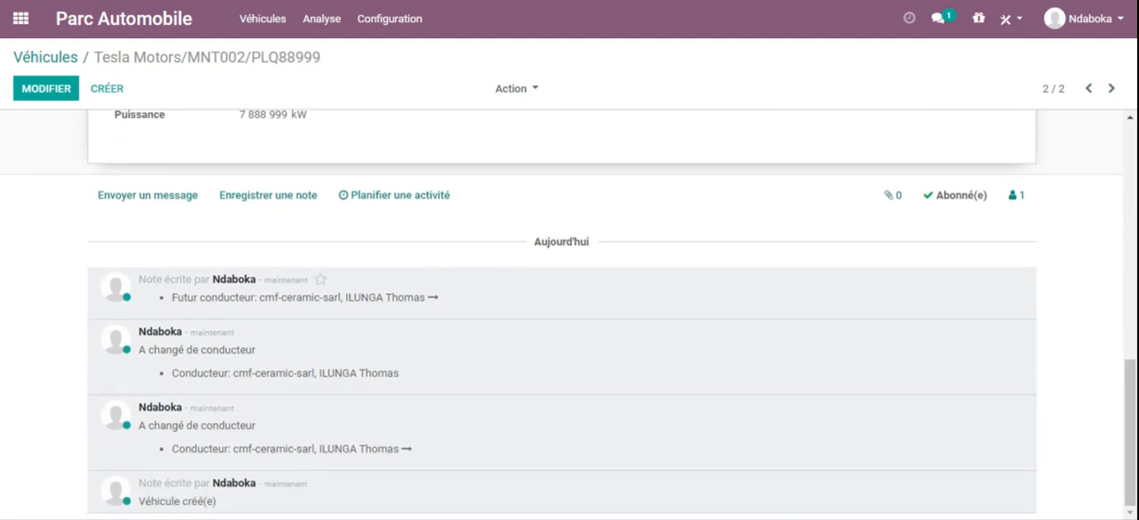
pyautogui.moveTo(178, 299); pyautogui.dragTo(386, 297)
pyautogui.click(241, 305)
pyautogui.moveTo(153, 350); pyautogui.dragTo(225, 350)
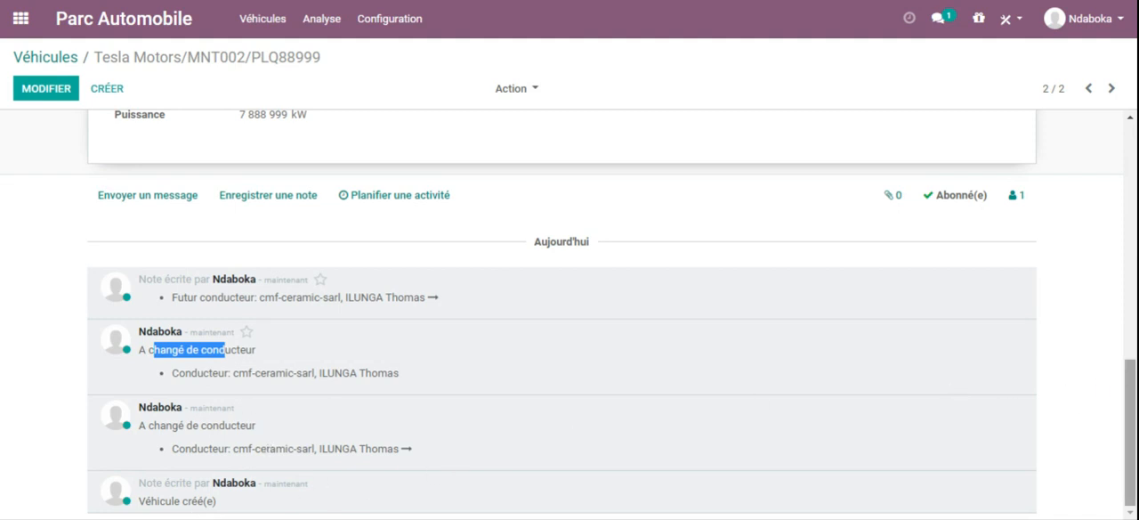
pyautogui.moveTo(1130, 400); pyautogui.dragTo(1130, 379)
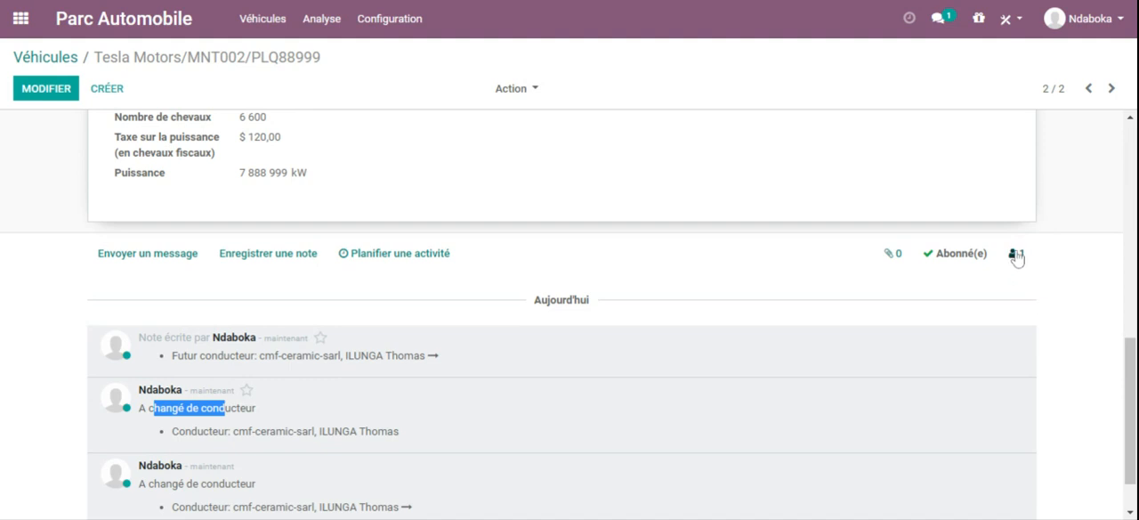
pyautogui.click(1017, 256)
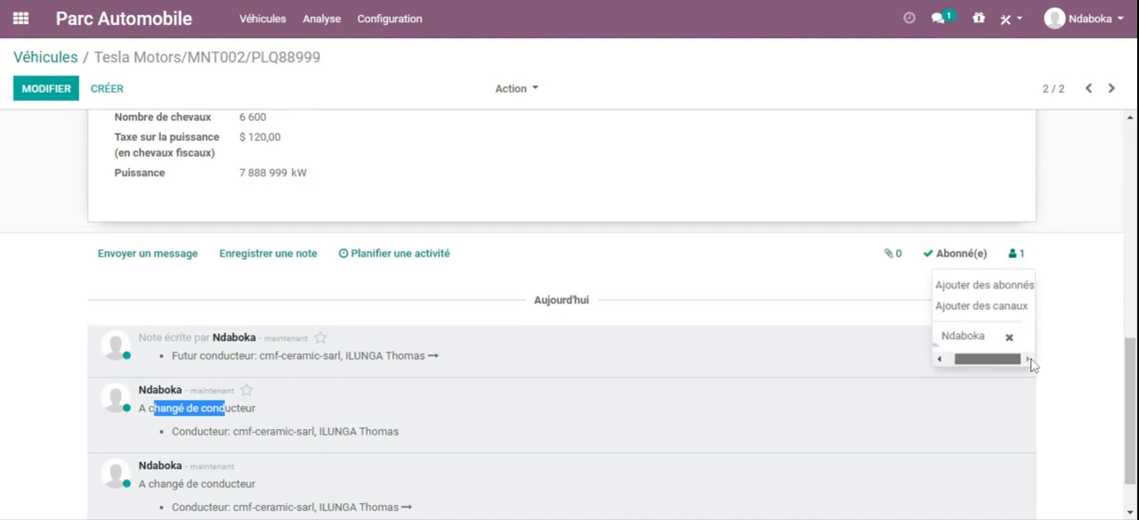
pyautogui.click(812, 303)
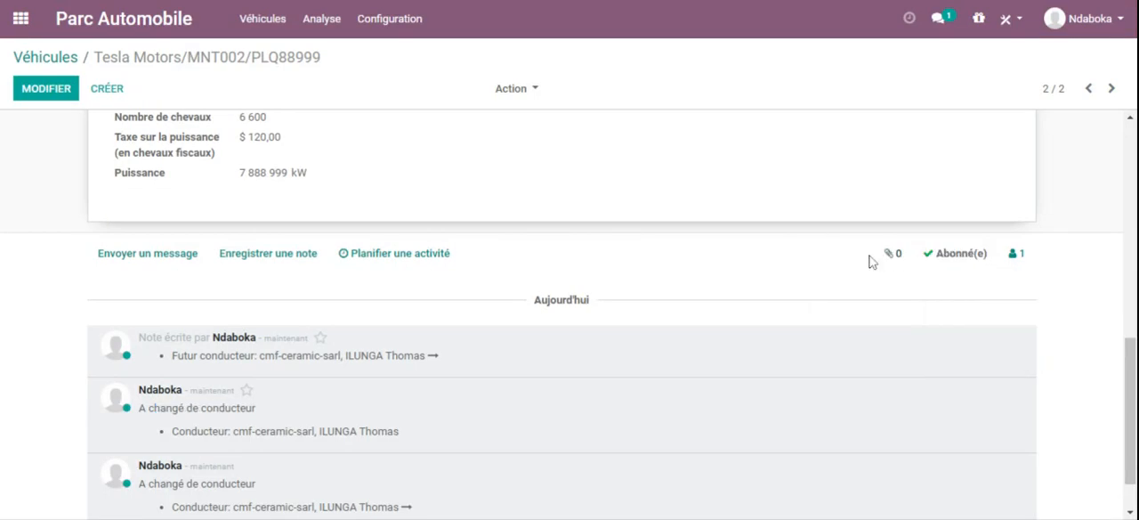
# Step: Review the vehicle's contracts, costs, services, fuel and odometer records one after another, returning to the vehicle each time
pyautogui.moveTo(1131, 361); pyautogui.dragTo(1134, 108)
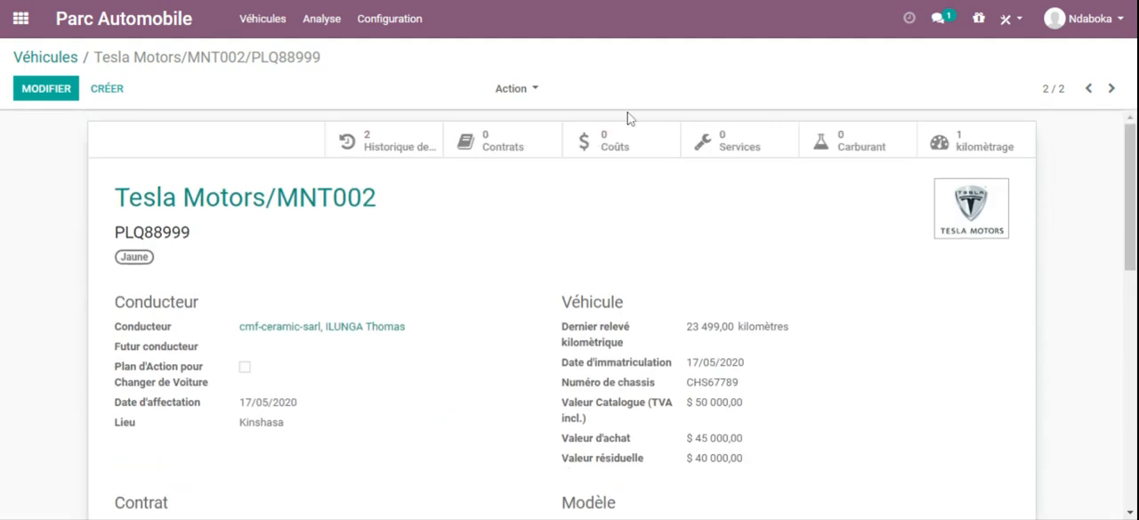
pyautogui.click(497, 148)
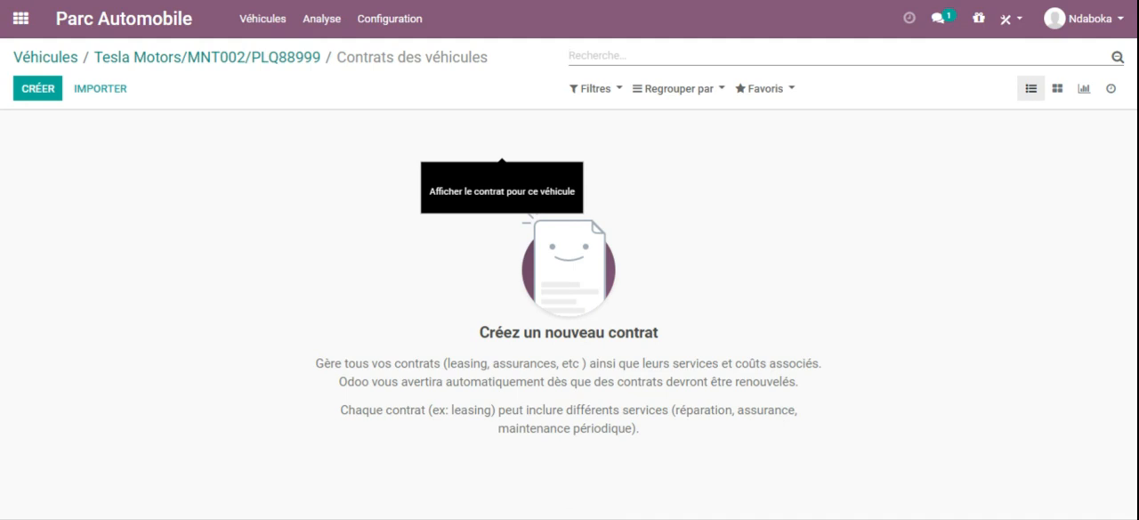
pyautogui.click(275, 64)
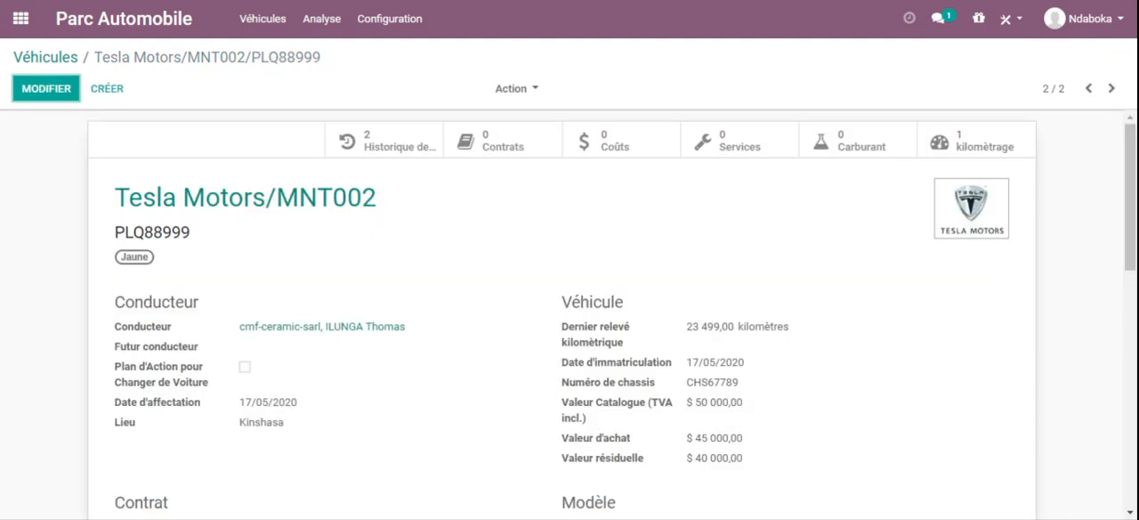
pyautogui.click(596, 144)
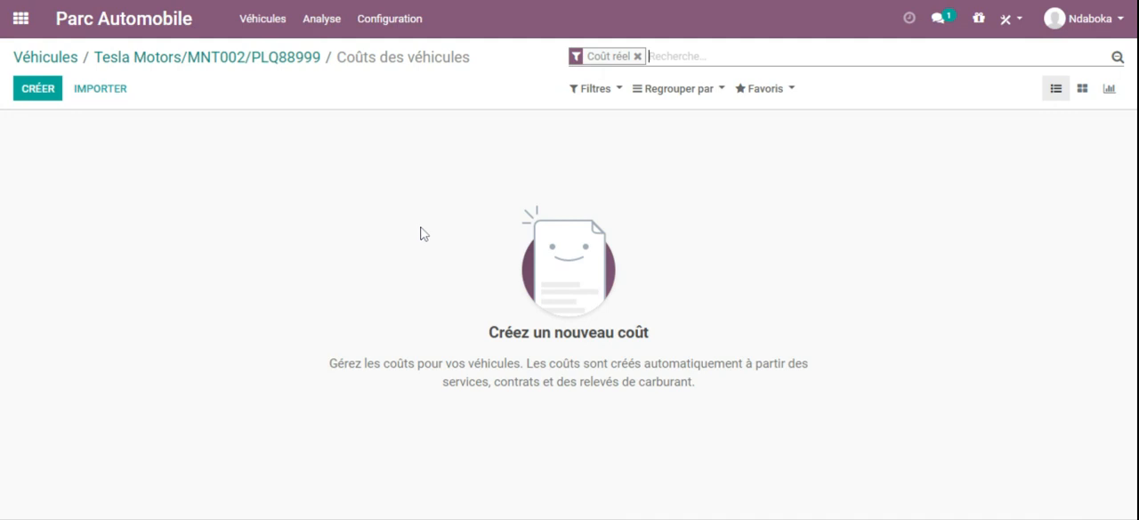
pyautogui.click(268, 61)
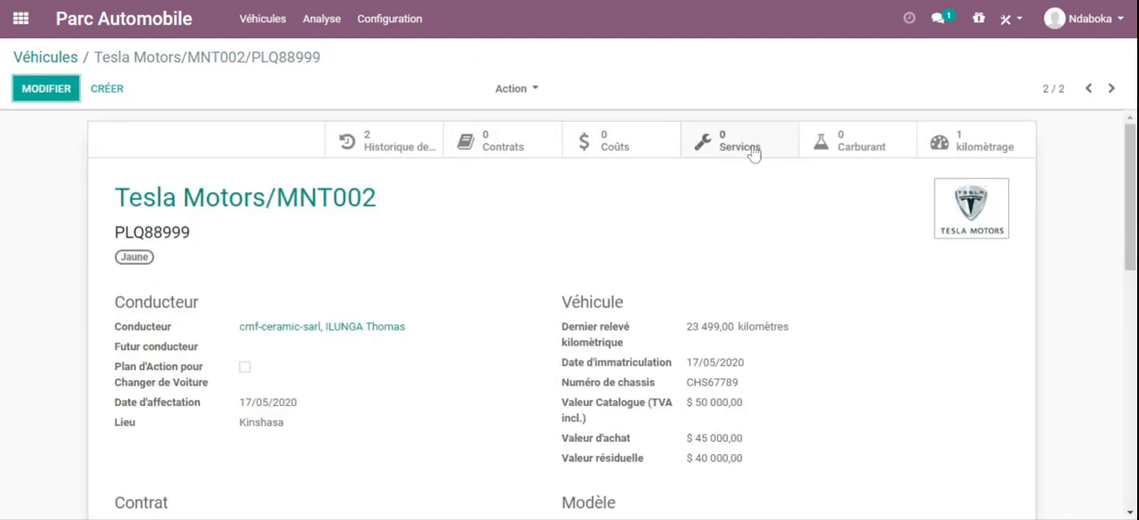
pyautogui.click(761, 148)
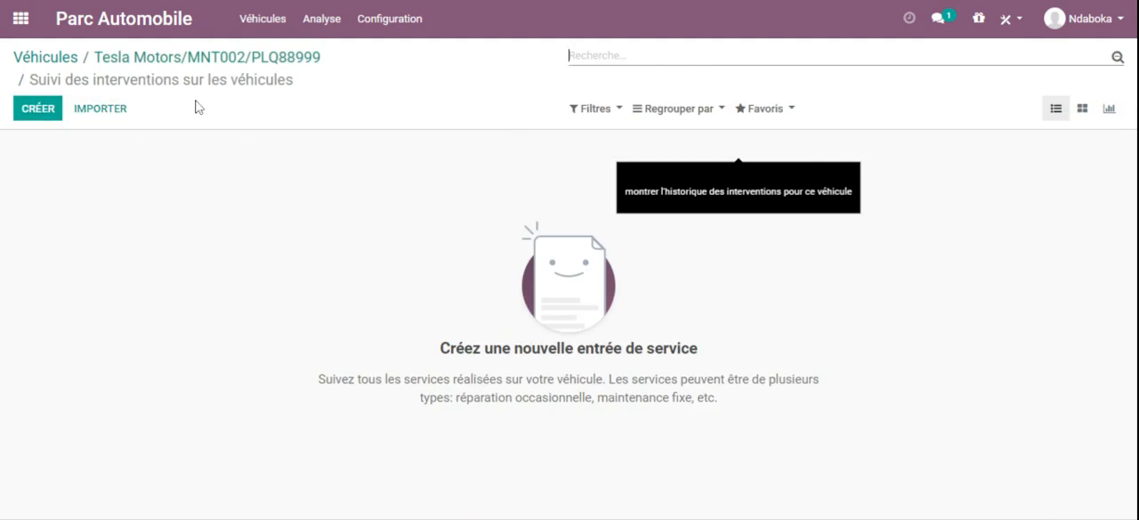
pyautogui.click(194, 57)
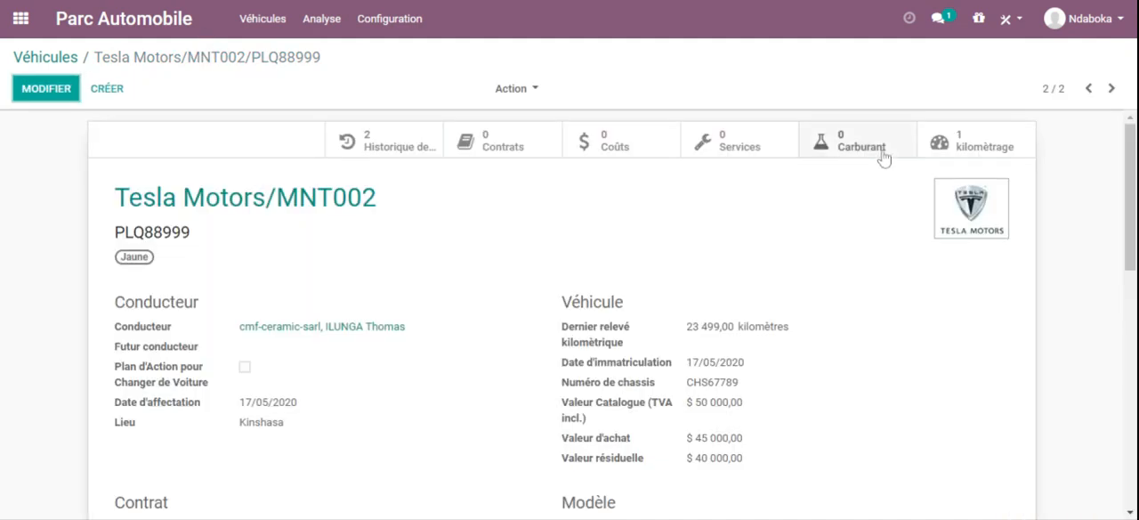
pyautogui.click(845, 143)
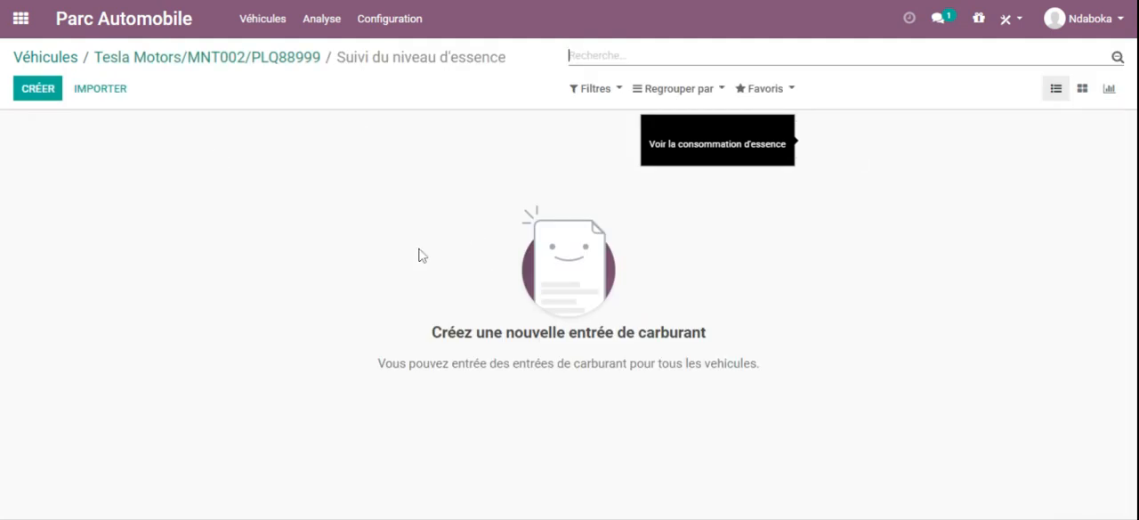
pyautogui.click(267, 57)
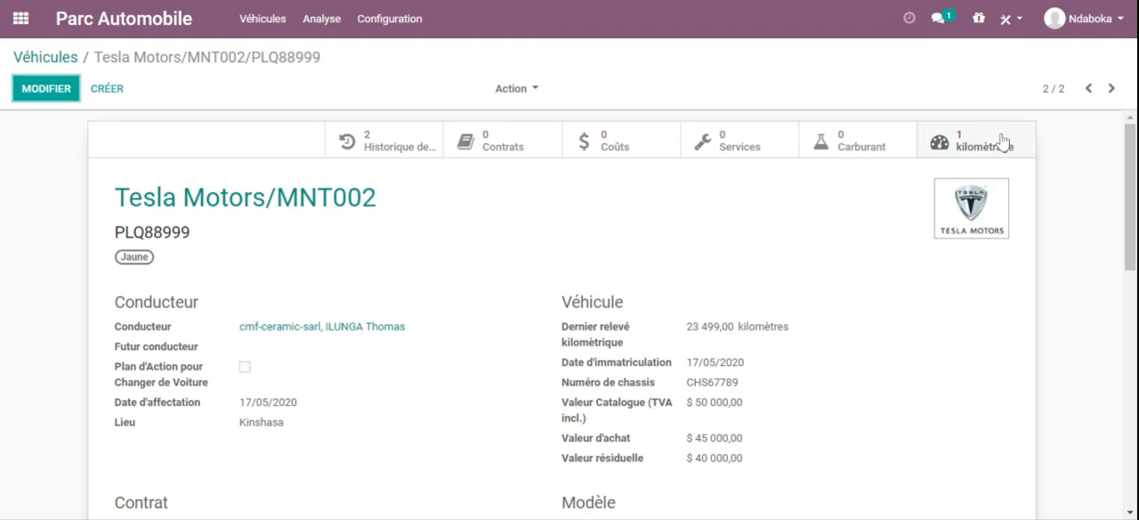
pyautogui.click(969, 143)
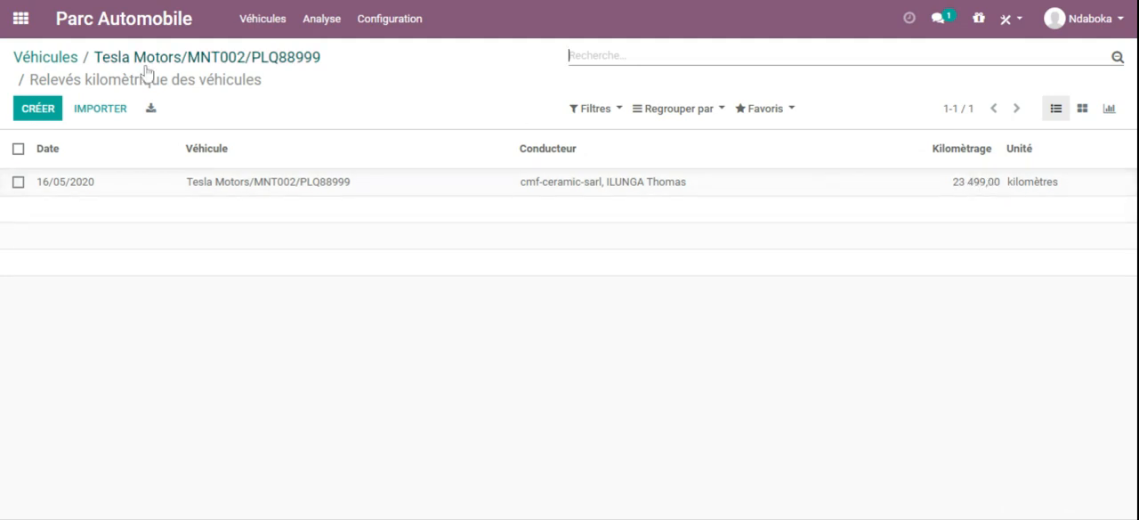
pyautogui.click(212, 61)
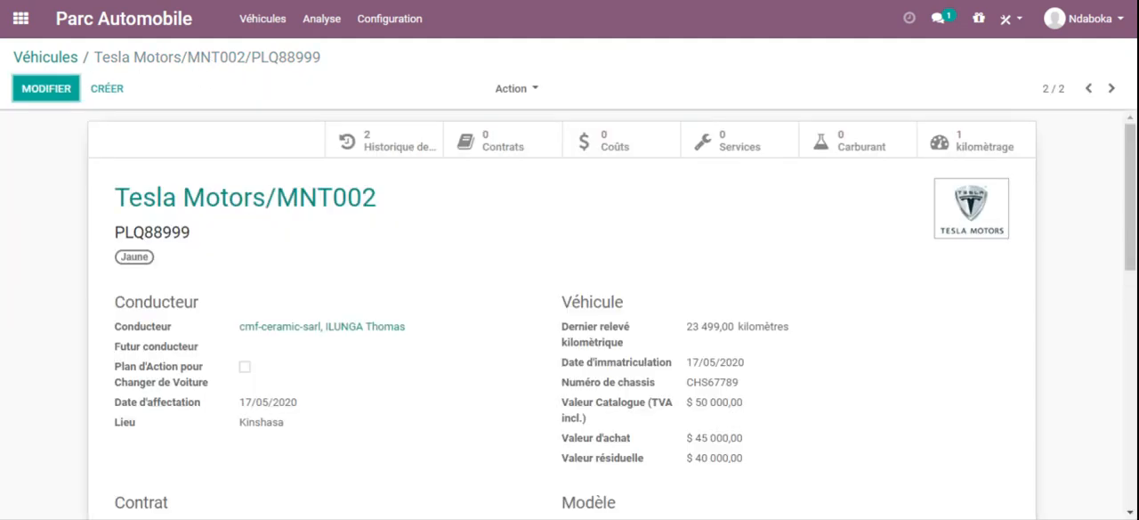
# Step: Create a new contract for the MNT002 vehicle with reference CN-909999 and type CDD
pyautogui.click(513, 155)
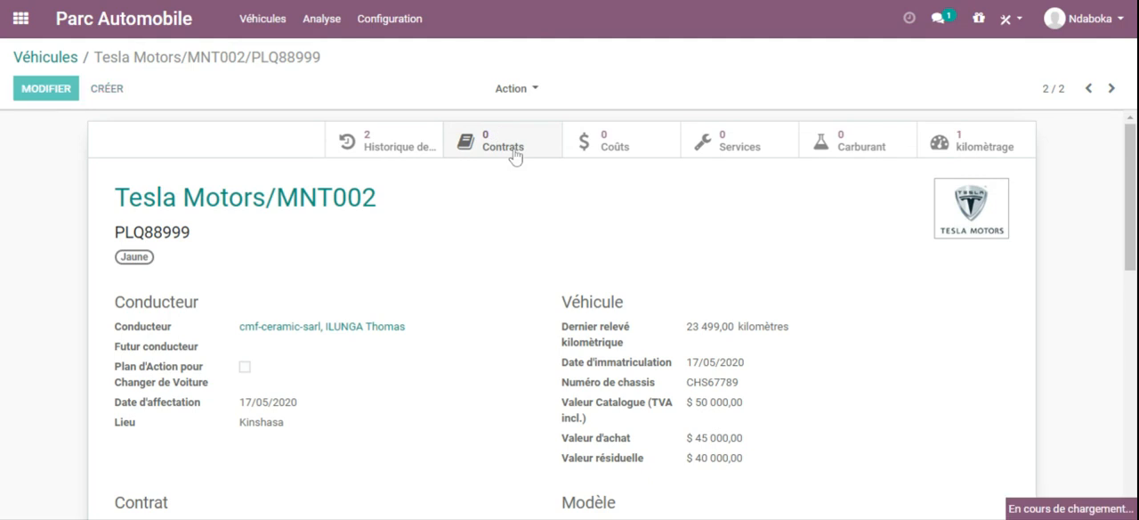
pyautogui.click(35, 89)
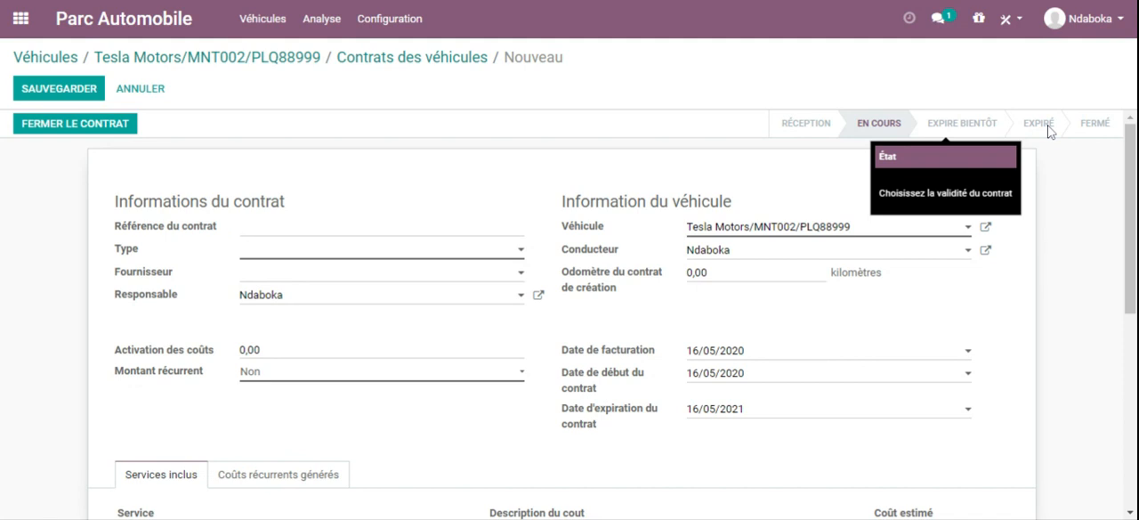
pyautogui.scroll(-1, 1130, 223)
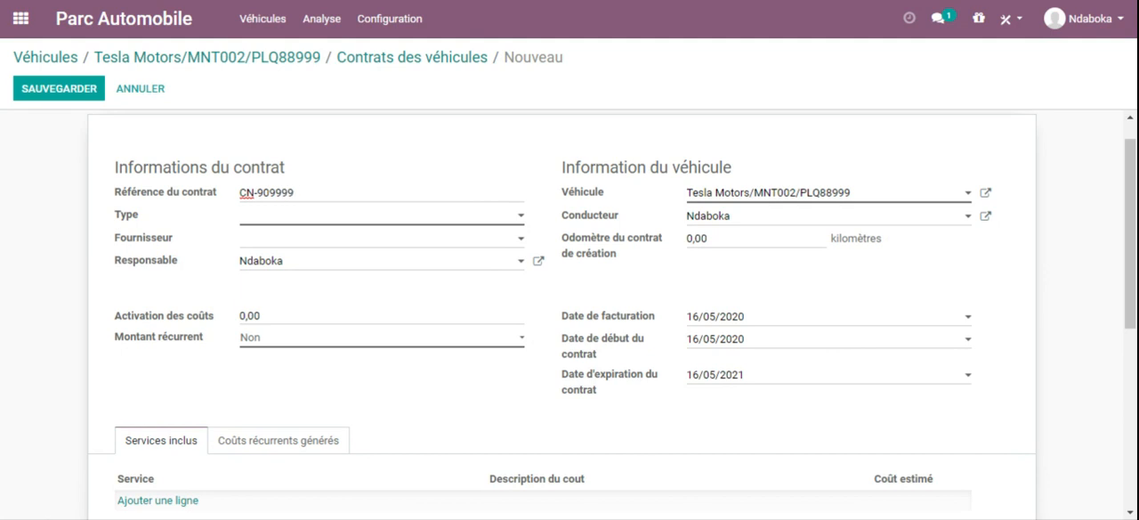
pyautogui.click(309, 222)
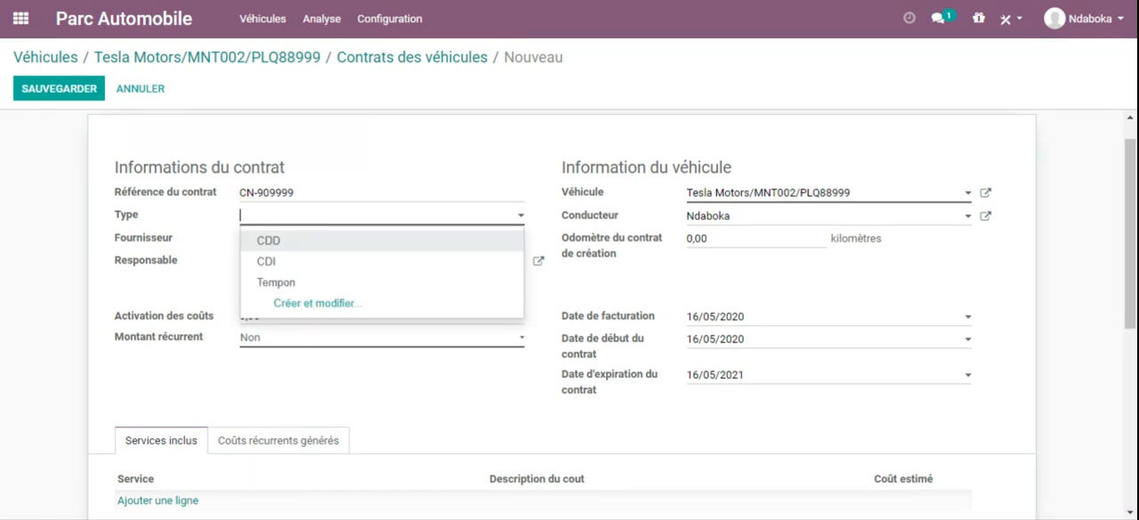
pyautogui.click(277, 248)
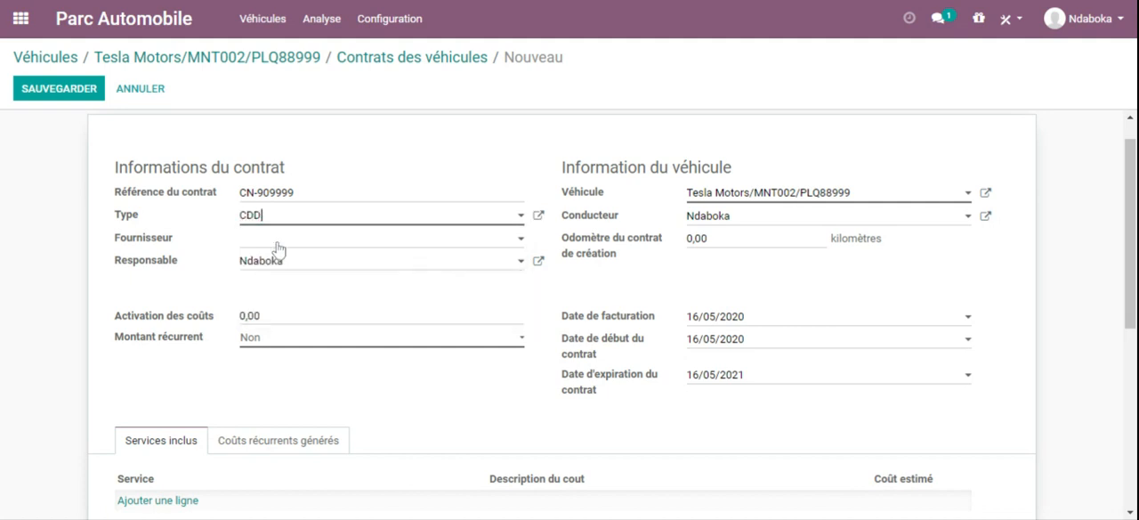
# Step: Set the contract's supplier to Jims Sarl and select the signed-in user as the responsible person
pyautogui.click(291, 242)
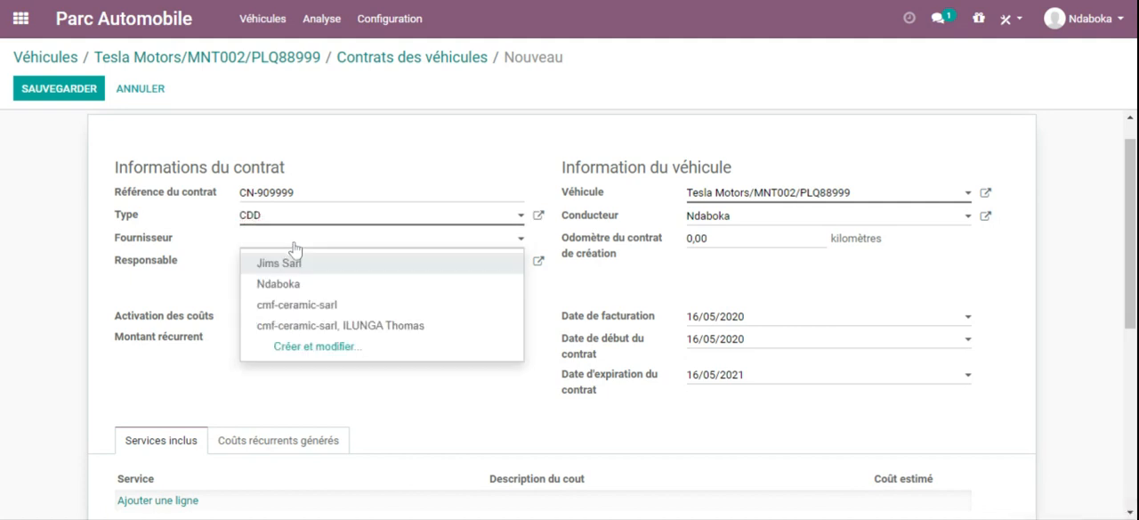
pyautogui.click(279, 262)
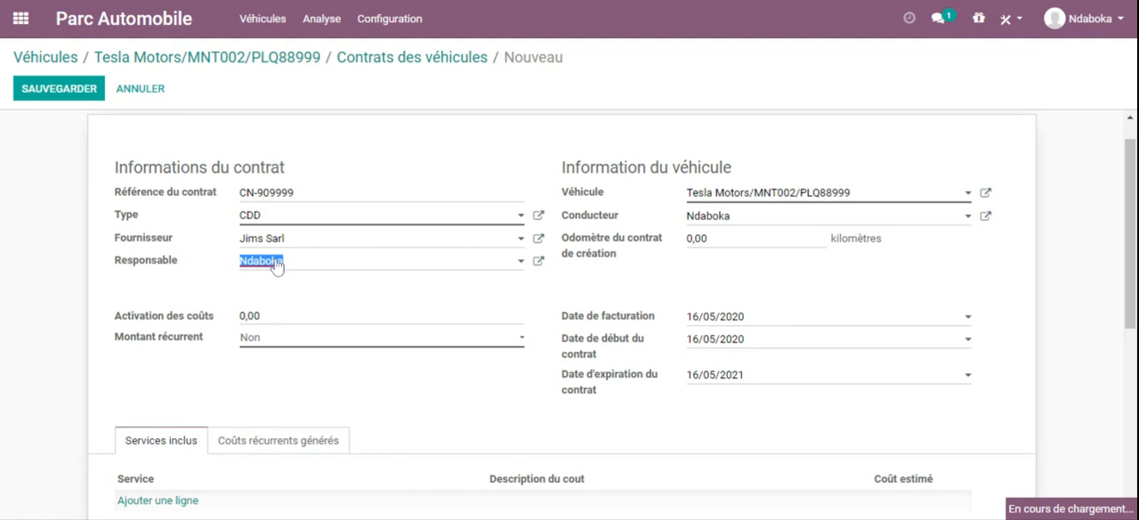
pyautogui.click(136, 284)
pyautogui.click(503, 265)
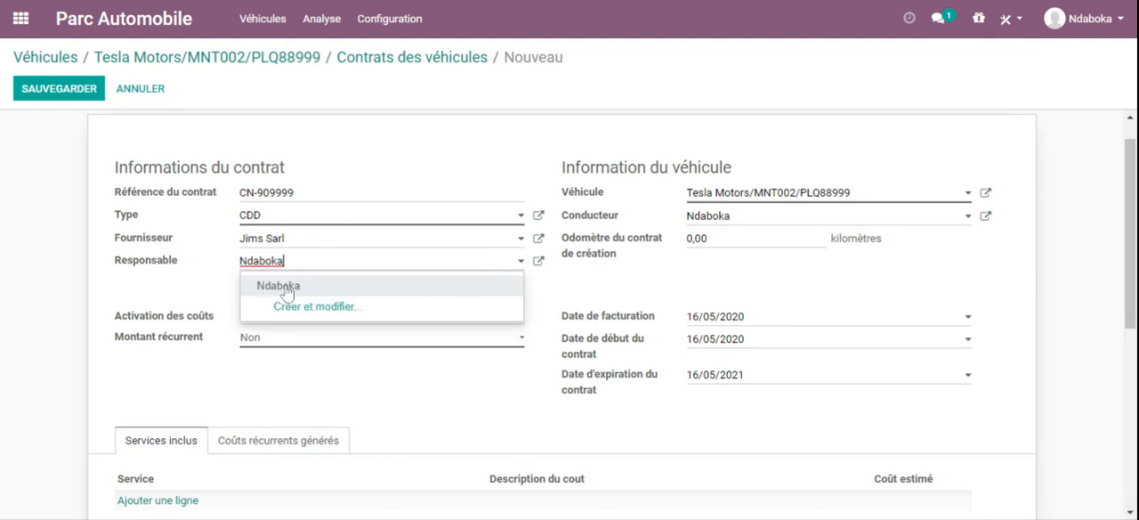
pyautogui.click(307, 287)
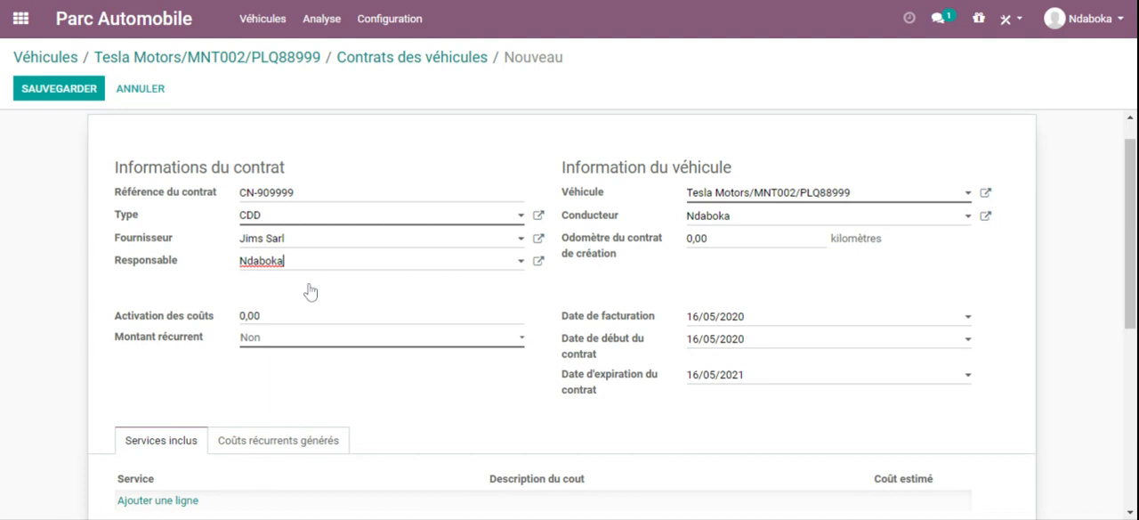
# Step: Set the contract's activation cost to 50 and its recurring amount to 100 with a daily (Quotidien) frequency
pyautogui.press('Tab')
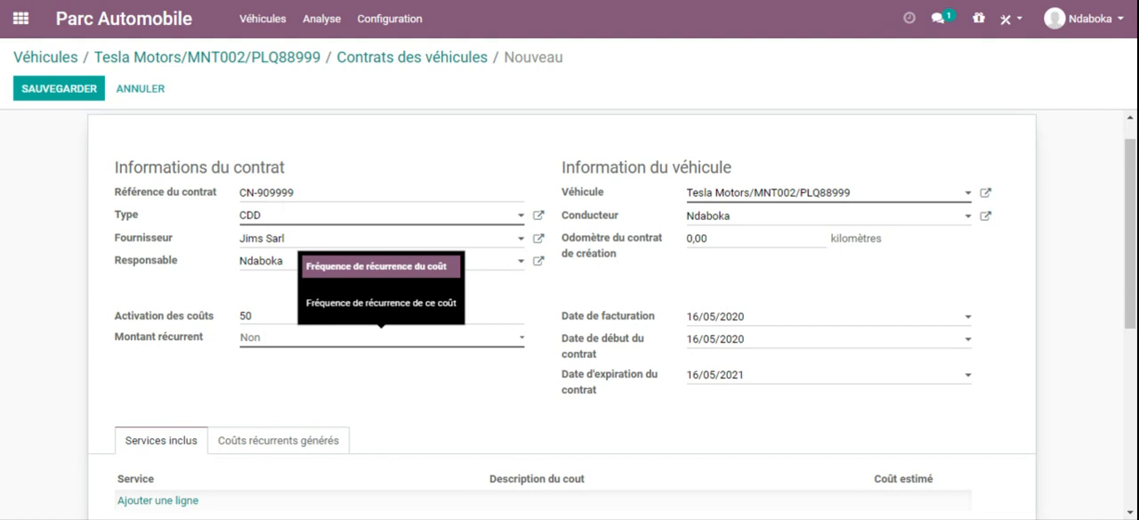
pyautogui.click(268, 362)
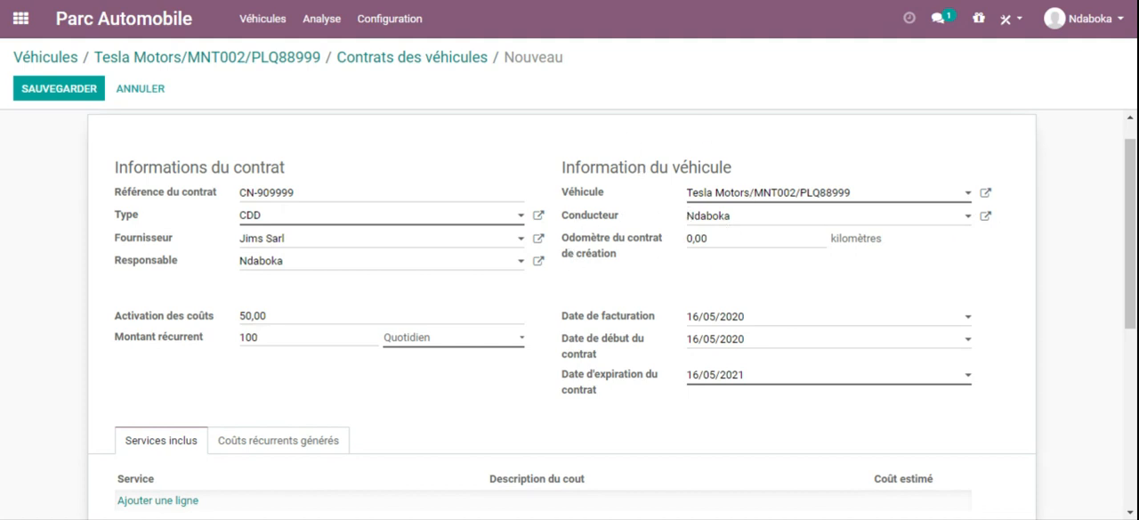
pyautogui.moveTo(705, 238); pyautogui.dragTo(667, 250)
pyautogui.moveTo(668, 250)
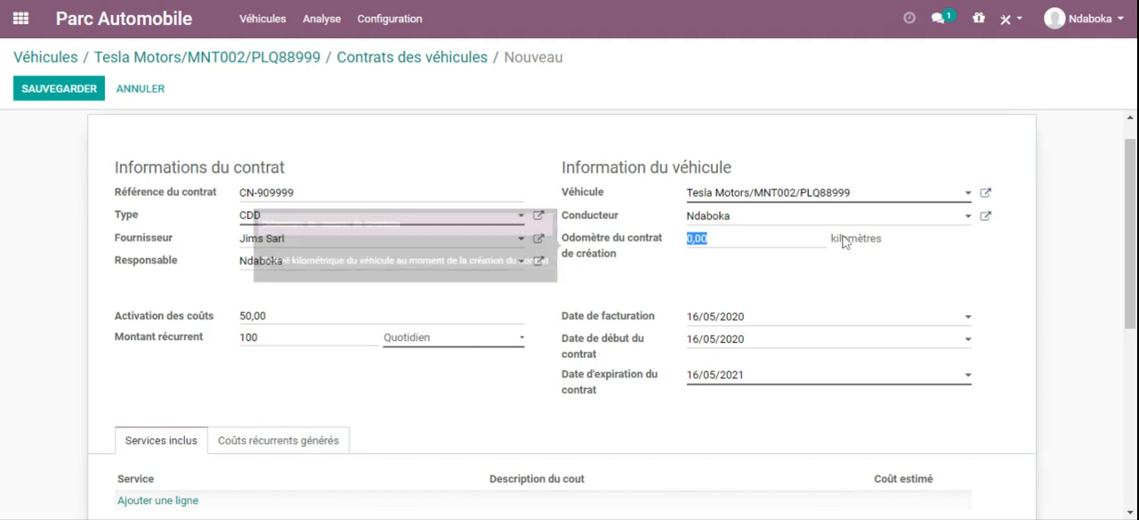
# Step: Set the contract's invoice and start dates to 17/05/2020 and its expiration date to 17/05/2021
pyautogui.scroll(-3, 613, 309)
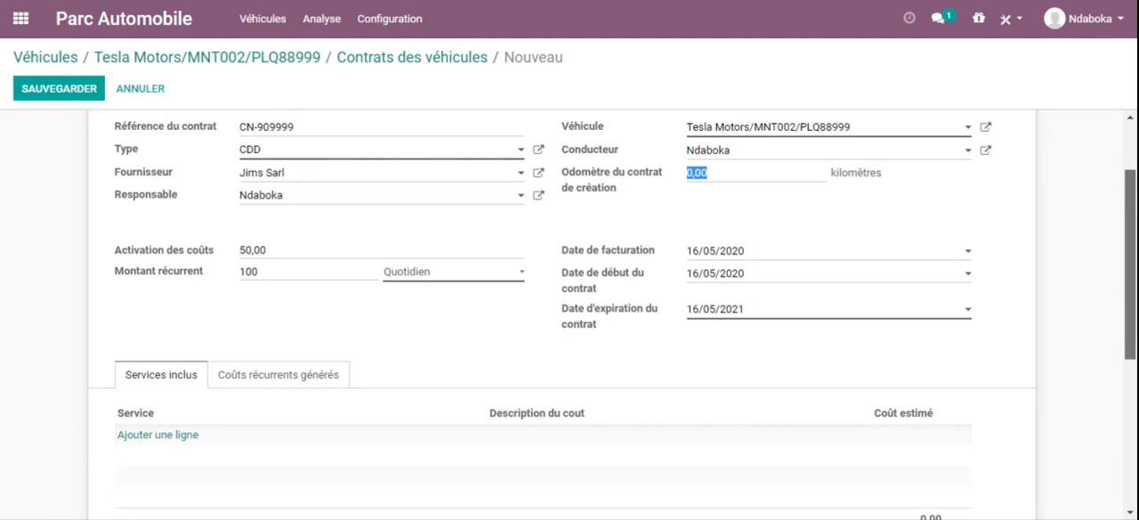
pyautogui.scroll(-1, 612, 309)
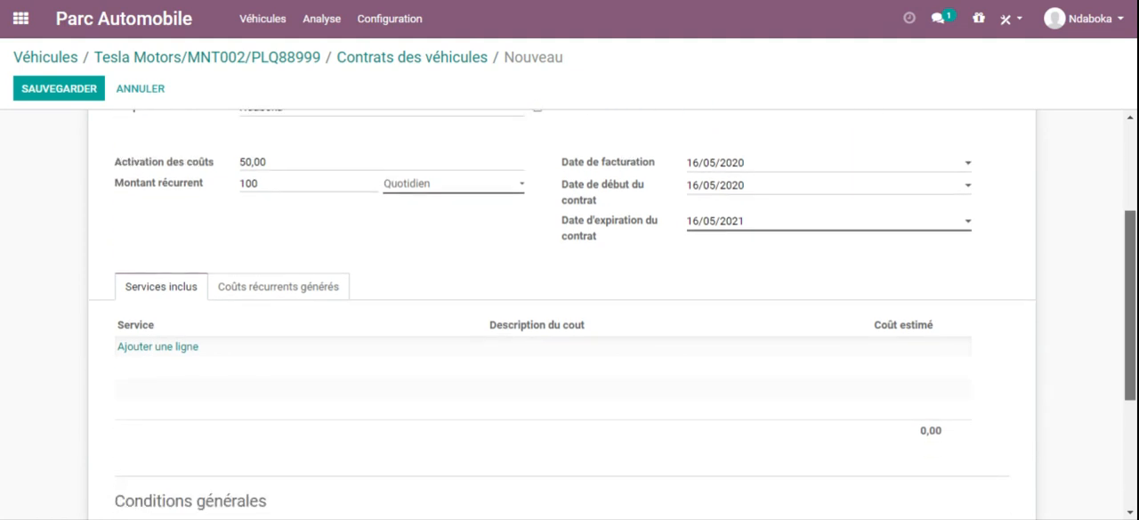
pyautogui.click(723, 165)
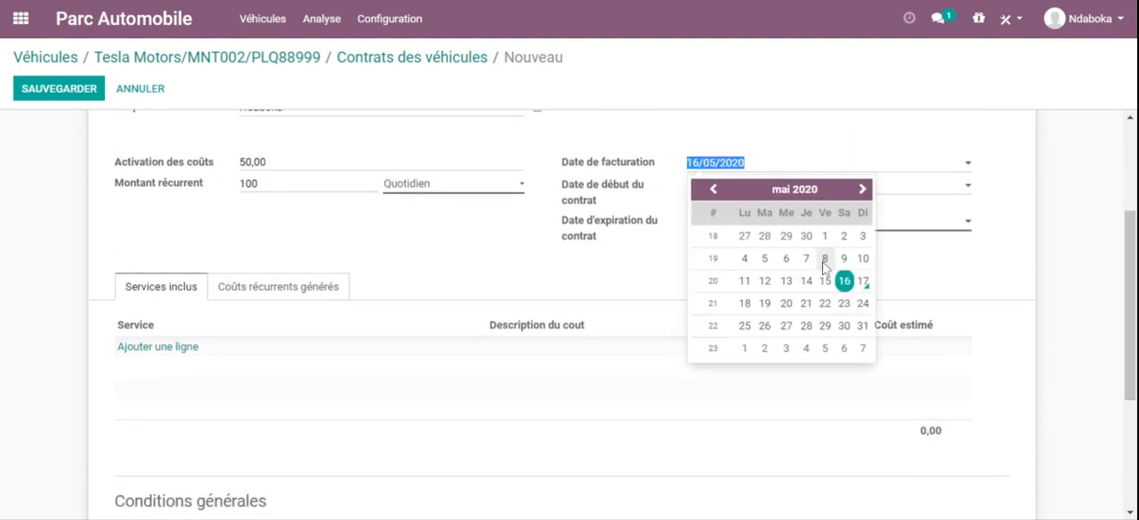
pyautogui.click(863, 283)
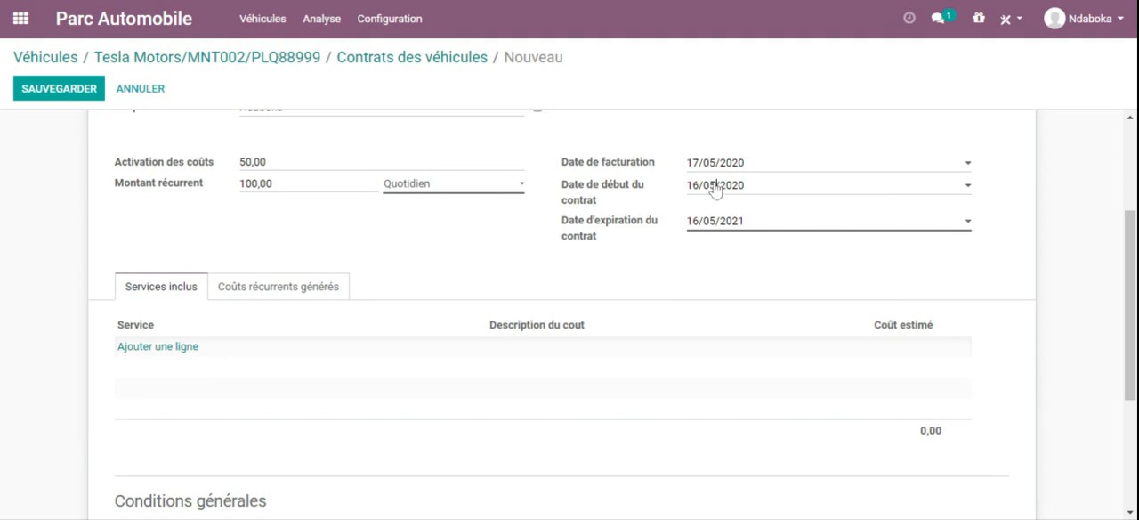
pyautogui.click(714, 185)
pyautogui.click(863, 303)
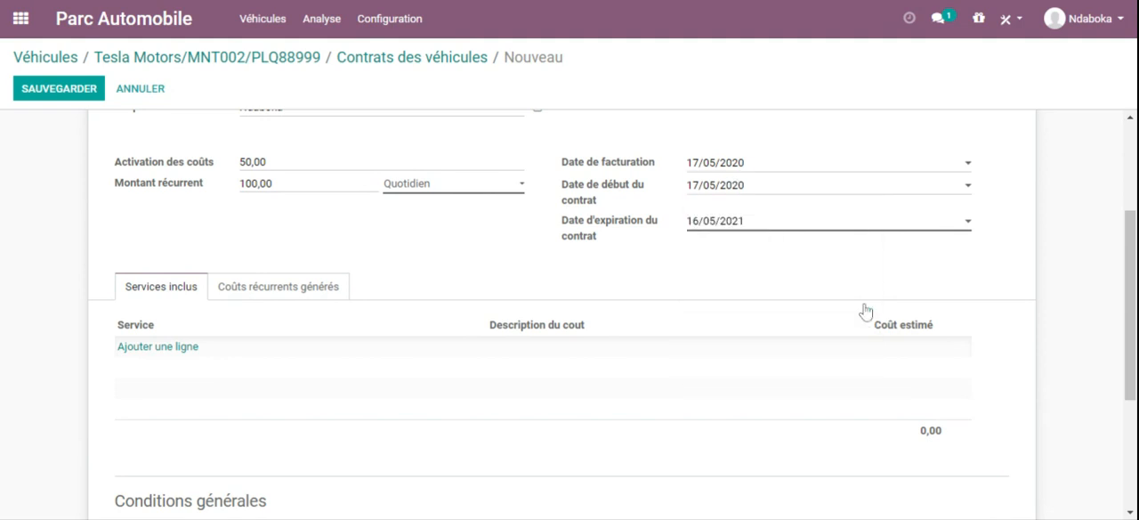
pyautogui.click(736, 223)
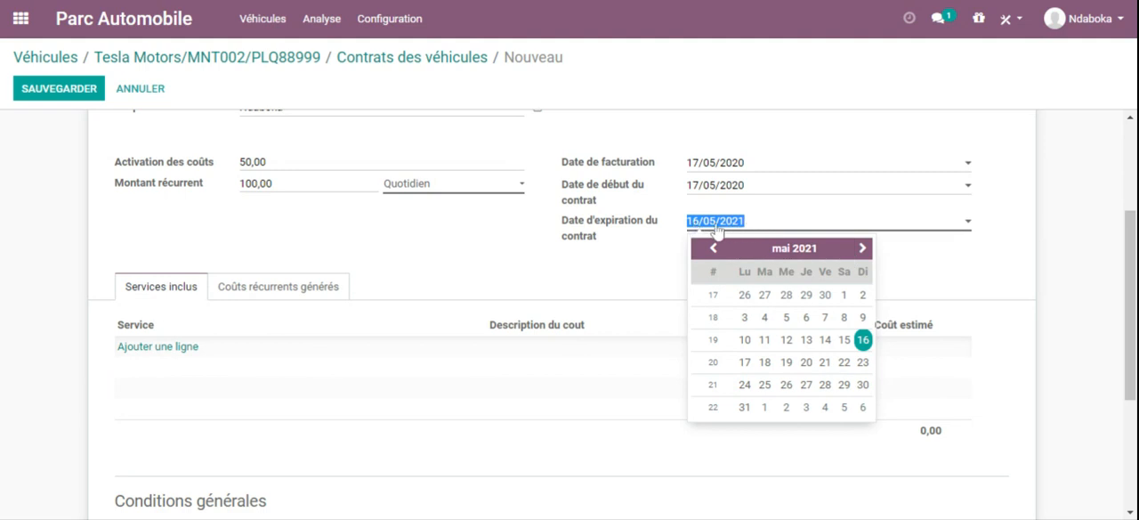
pyautogui.click(745, 362)
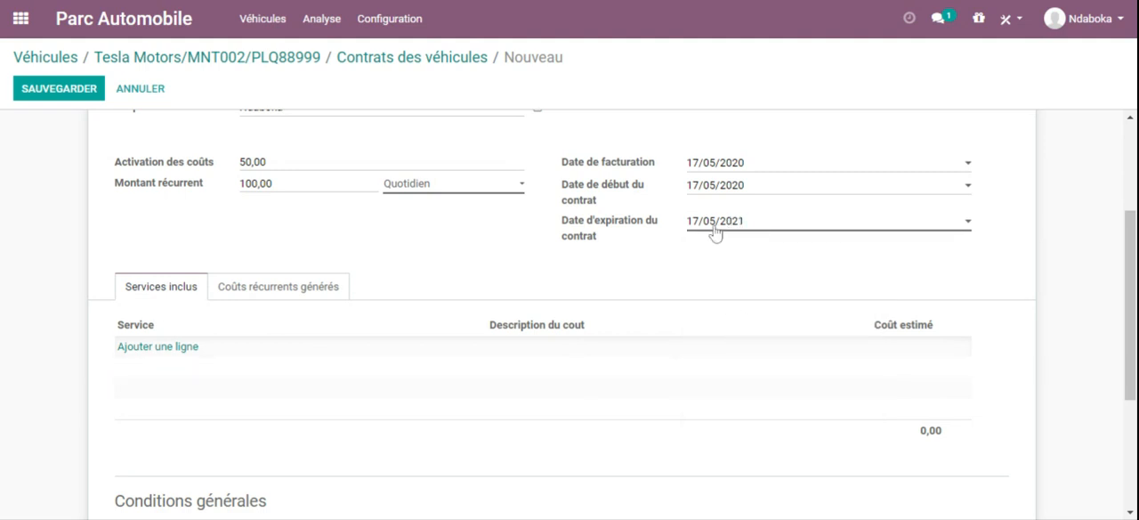
# Step: Add the included service Sur Site with the description INTERVENTION SUR SITE and an estimated cost of 150
pyautogui.moveTo(1131, 258); pyautogui.dragTo(1132, 310)
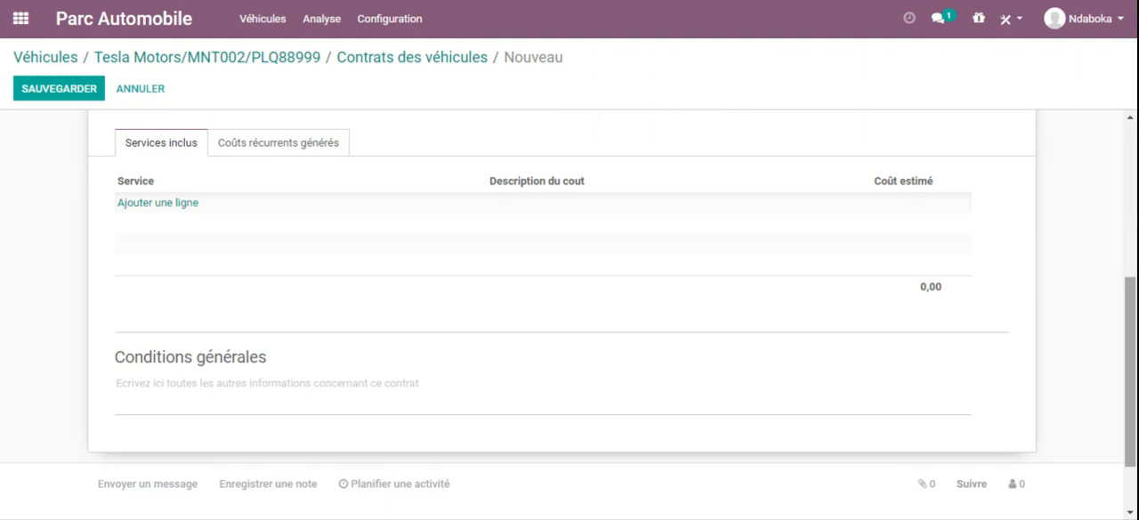
pyautogui.moveTo(1132, 310)
pyautogui.mouseDown()
pyautogui.moveTo(1132, 157)
pyautogui.moveTo(1132, 310)
pyautogui.mouseUp()
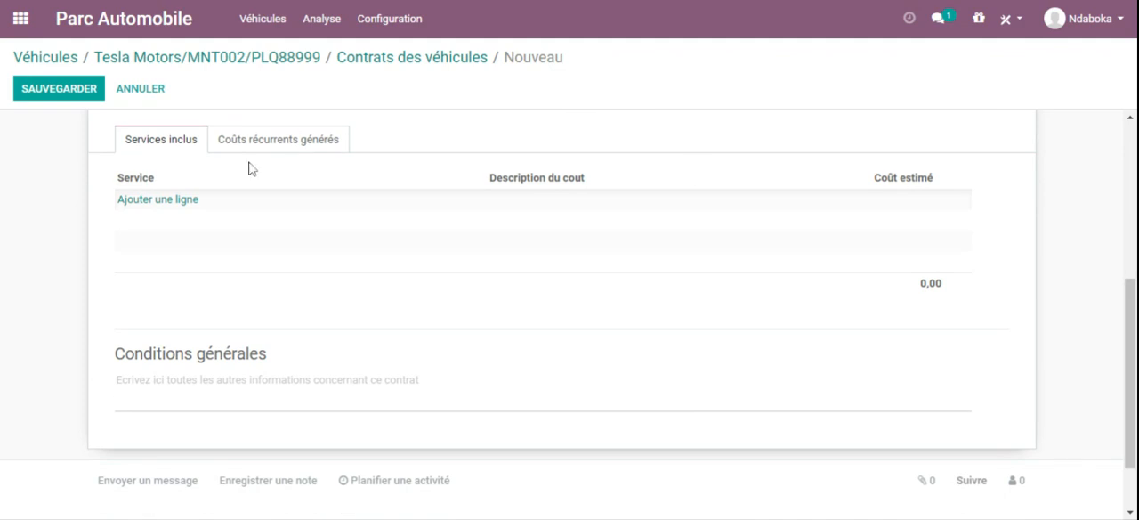
pyautogui.click(166, 200)
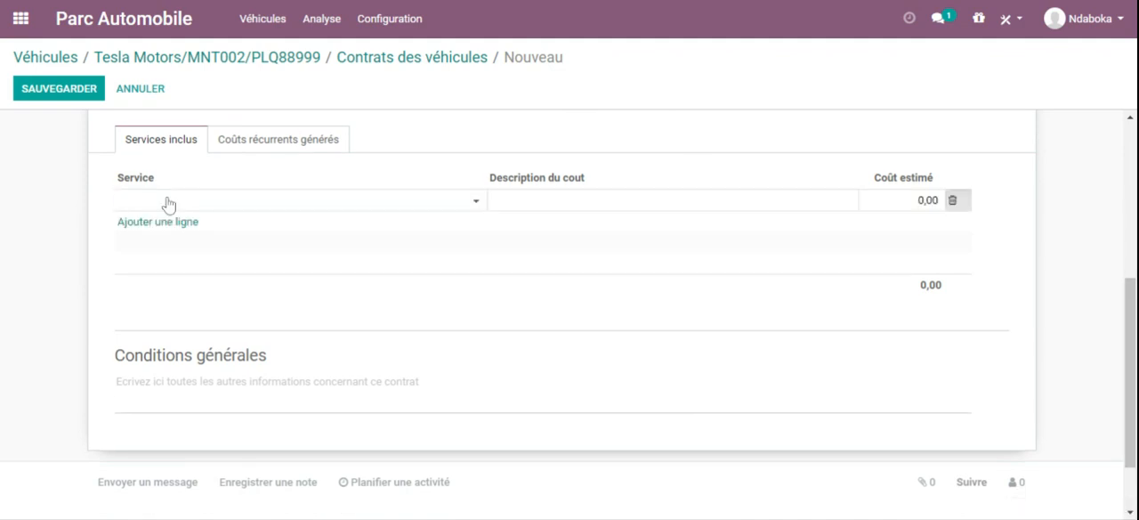
pyautogui.click(477, 207)
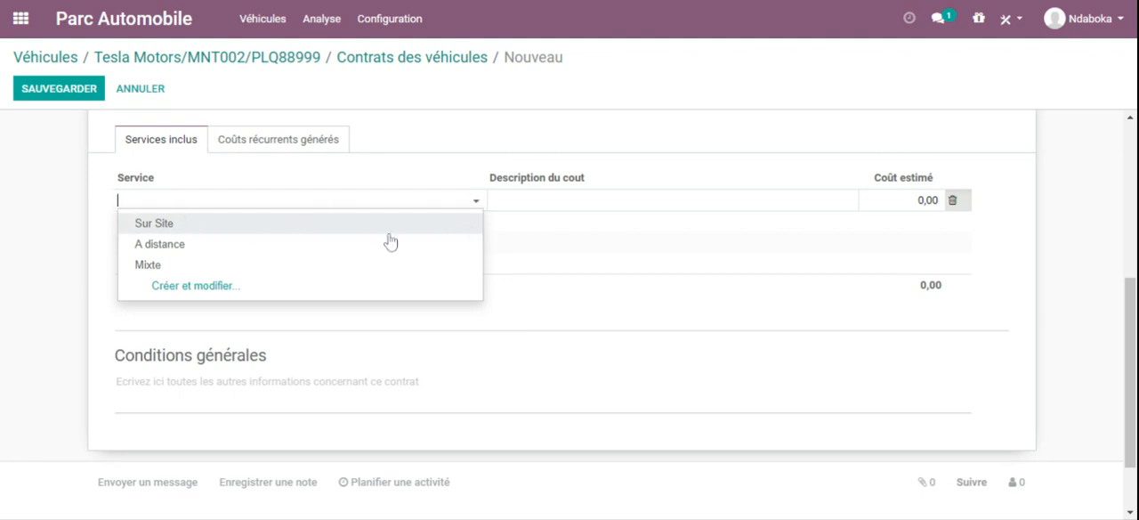
pyautogui.click(160, 224)
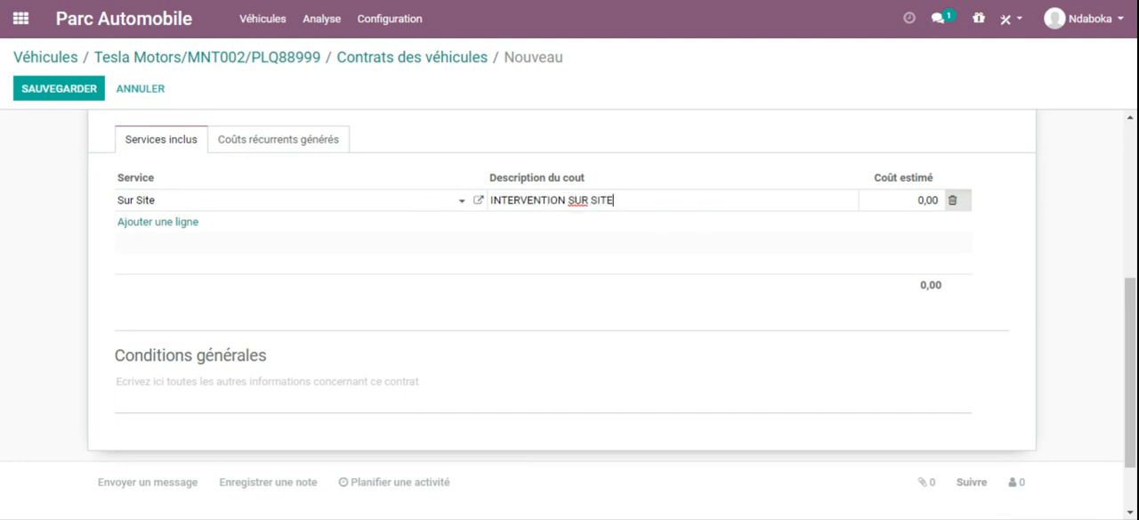
pyautogui.doubleClick(929, 199)
pyautogui.write('150')
pyautogui.click(252, 237)
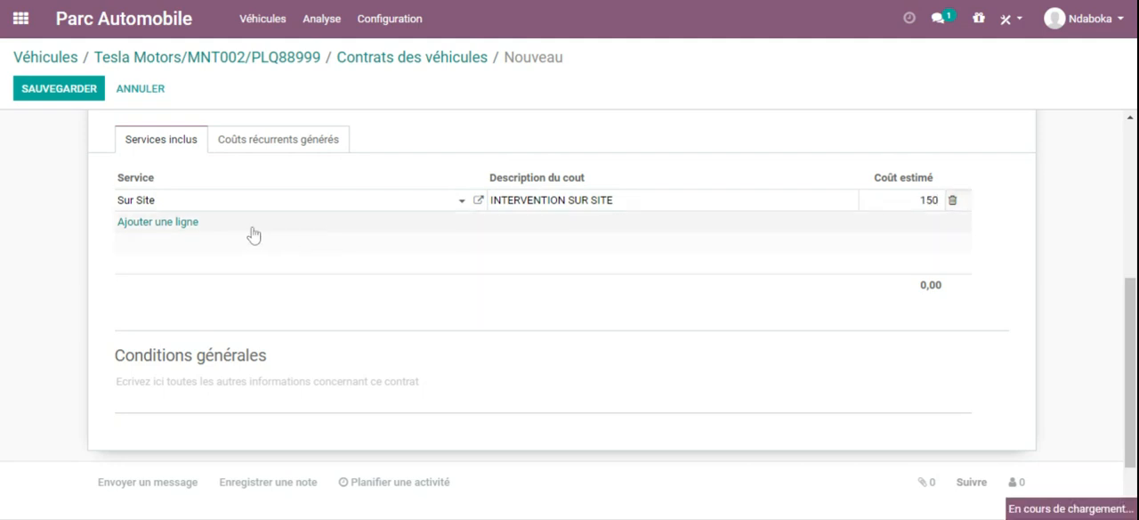
# Step: Add the included service A distance with the description INTERVENTION A DISTANCE and an estimated cost of 120
pyautogui.click(173, 228)
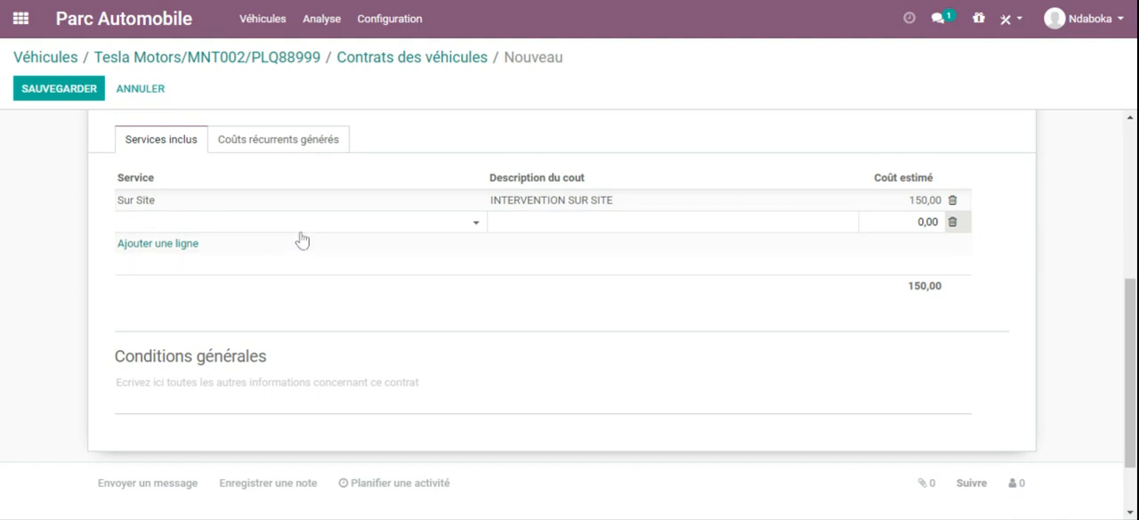
pyautogui.click(473, 230)
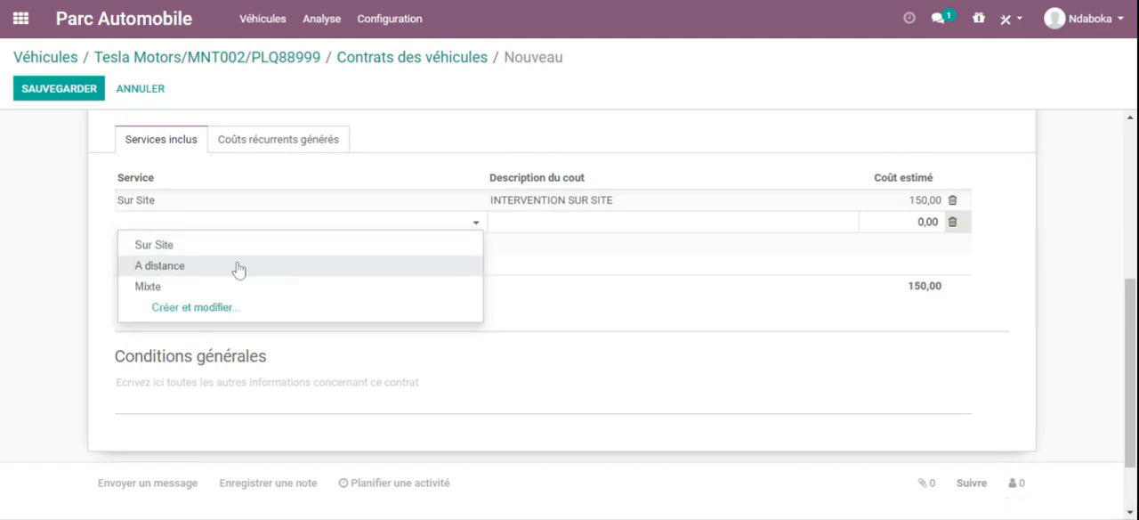
pyautogui.click(177, 267)
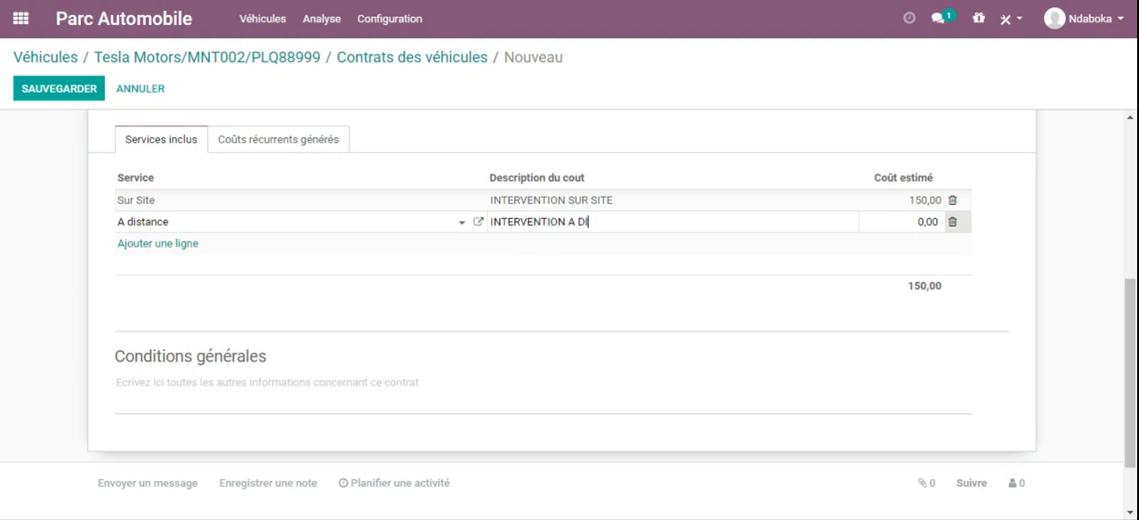
pyautogui.click(915, 233)
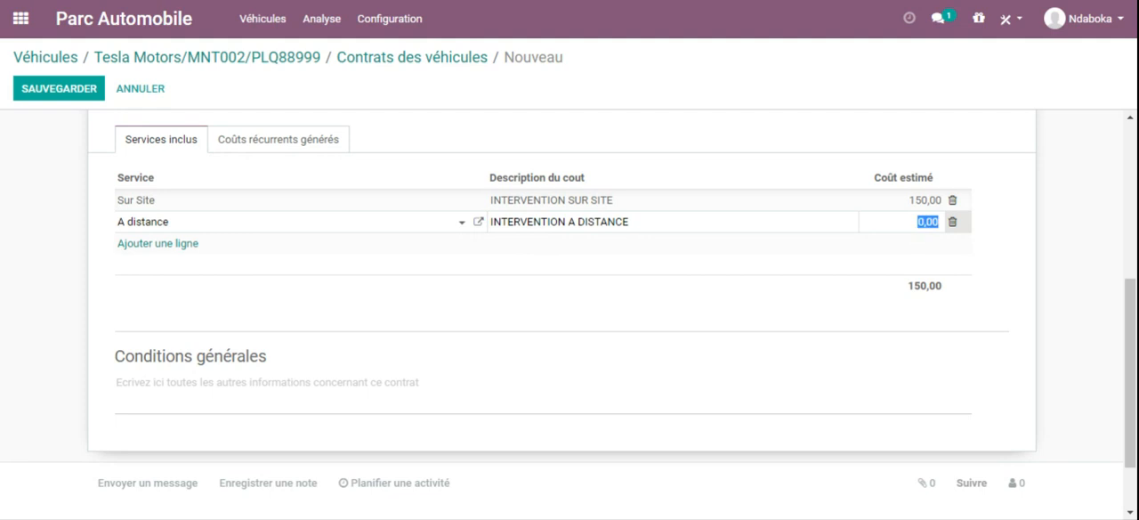
pyautogui.write('120')
pyautogui.press('Return')
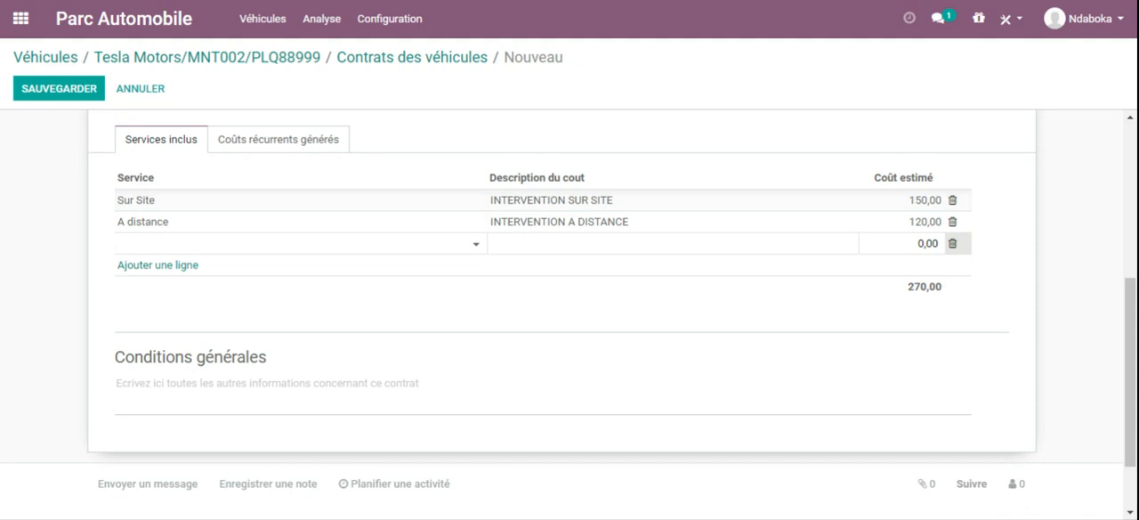
pyautogui.click(118, 383)
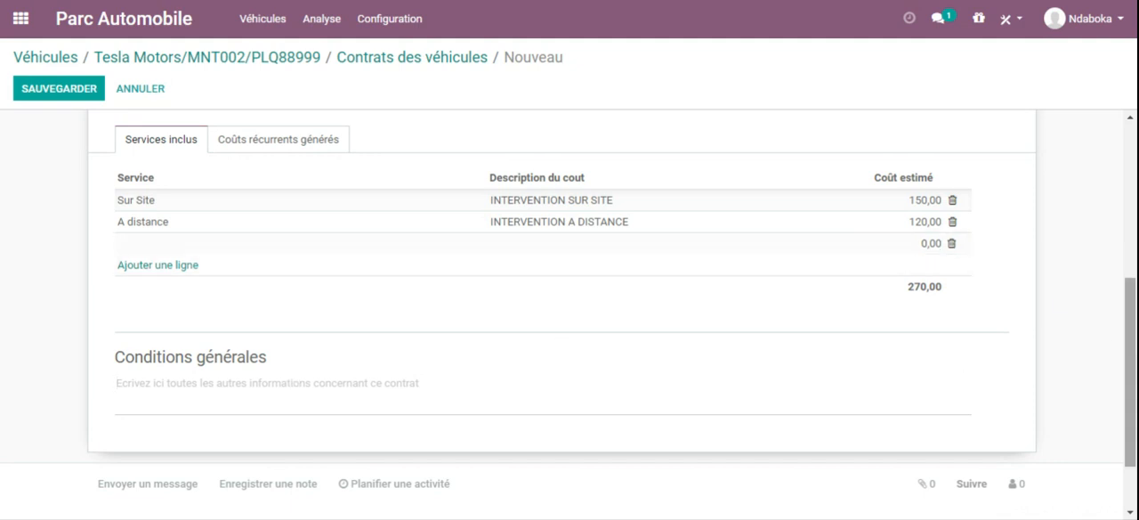
# Step: Review the contract's included services and generated recurring costs, and save the contract
pyautogui.scroll(3, 1132, 345)
pyautogui.scroll(-4, 1132, 344)
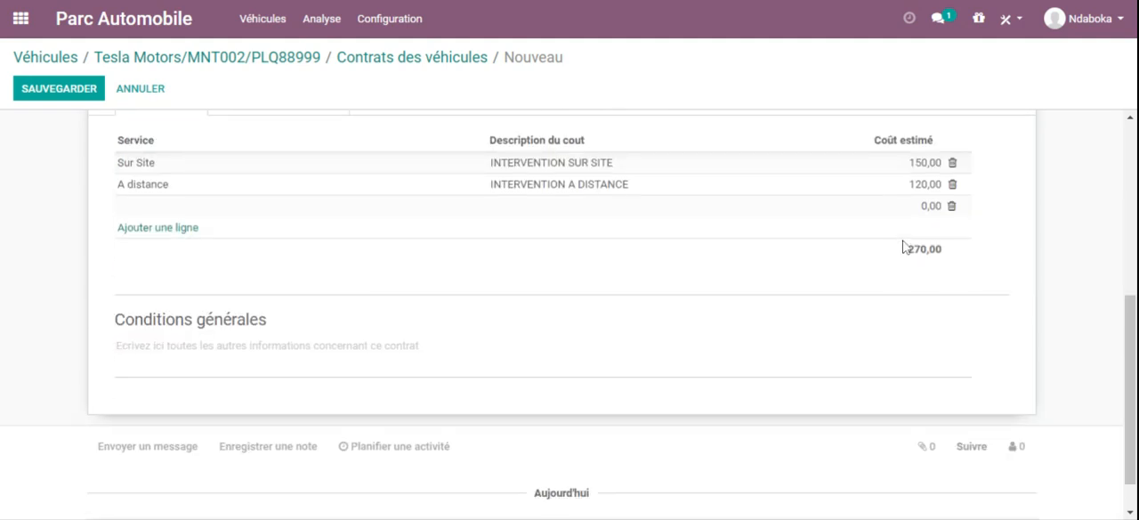
pyautogui.scroll(2, 1132, 312)
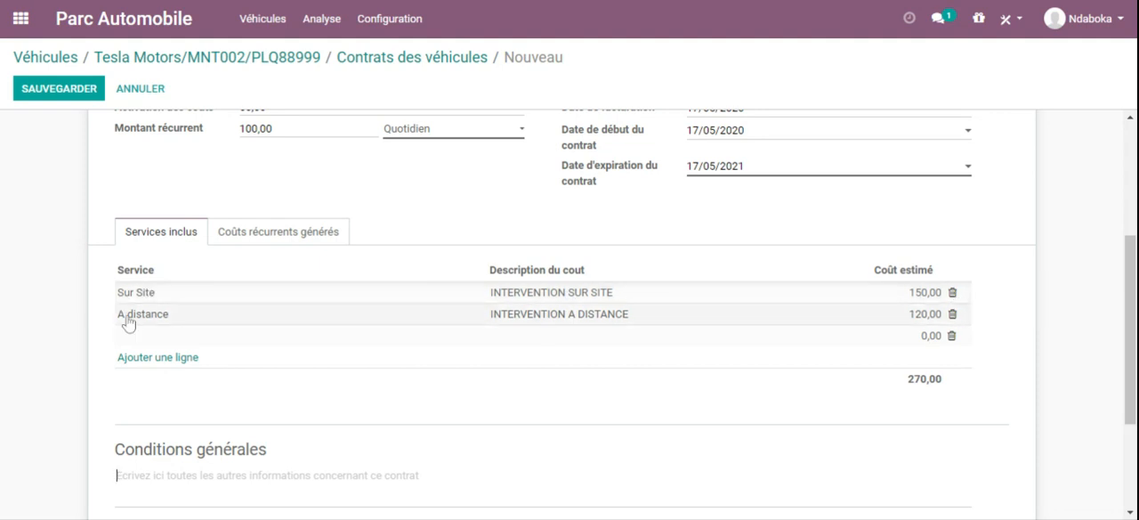
pyautogui.click(268, 233)
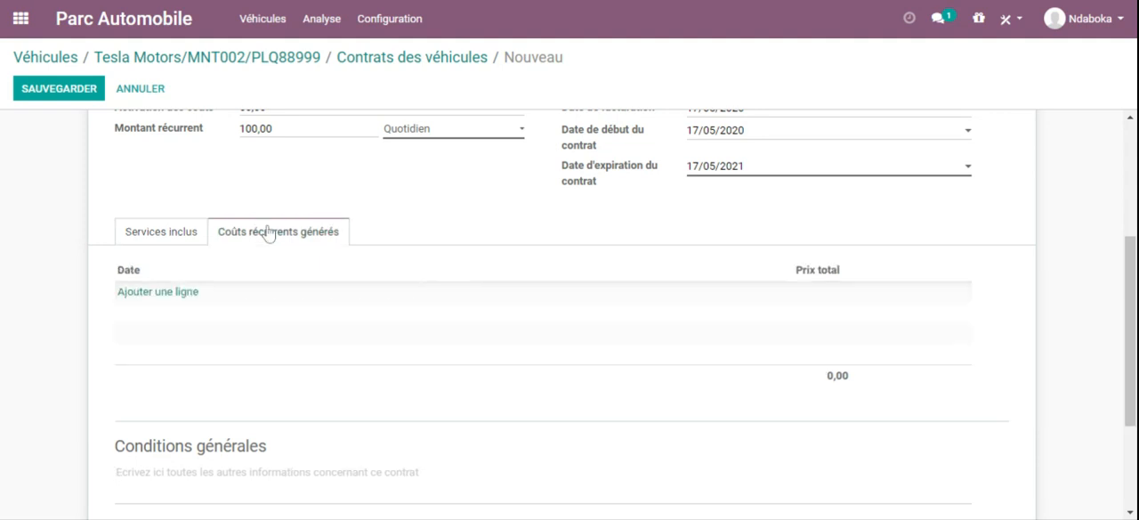
pyautogui.click(175, 234)
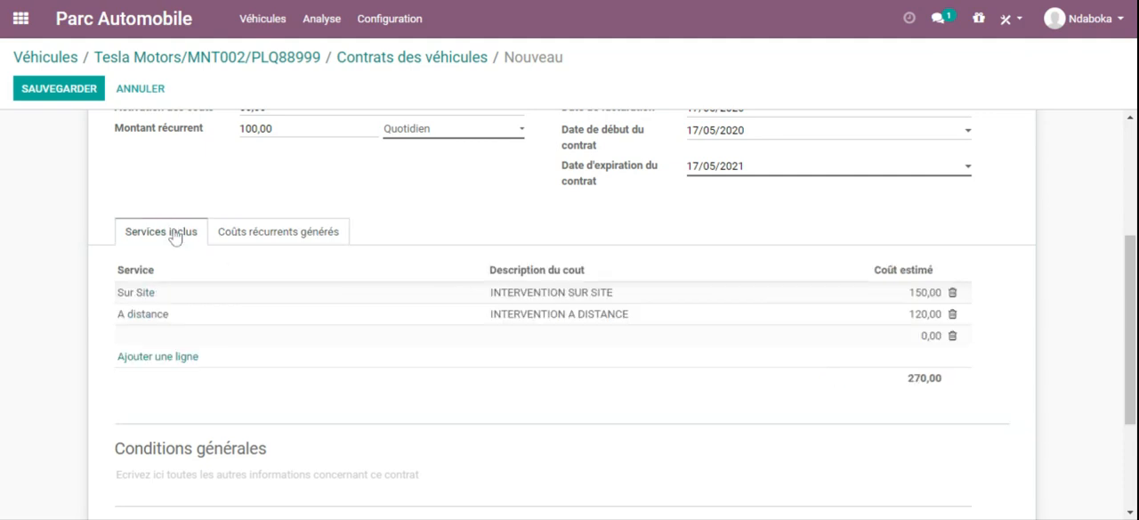
pyautogui.moveTo(1135, 295); pyautogui.dragTo(1131, 161)
pyautogui.moveTo(1119, 130); pyautogui.dragTo(1098, 103)
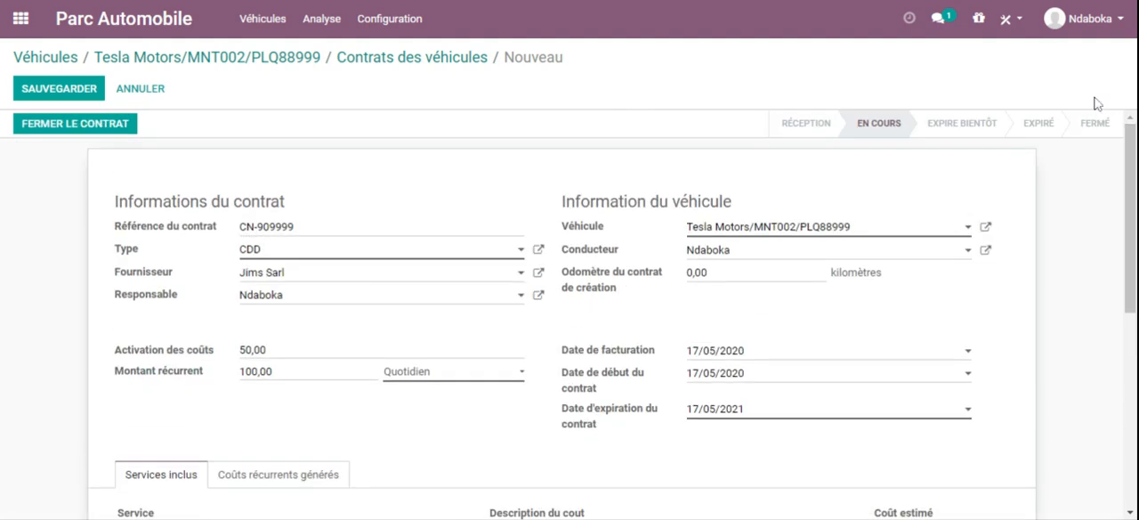
pyautogui.click(36, 101)
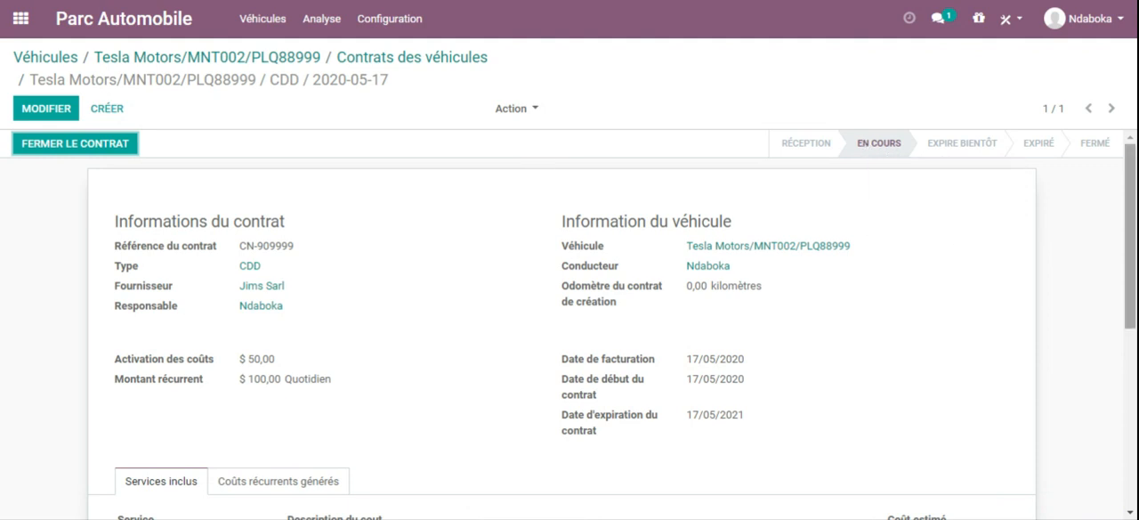
# Step: Examine the saved contract's details, included services and message history
pyautogui.scroll(-5, 570, 320)
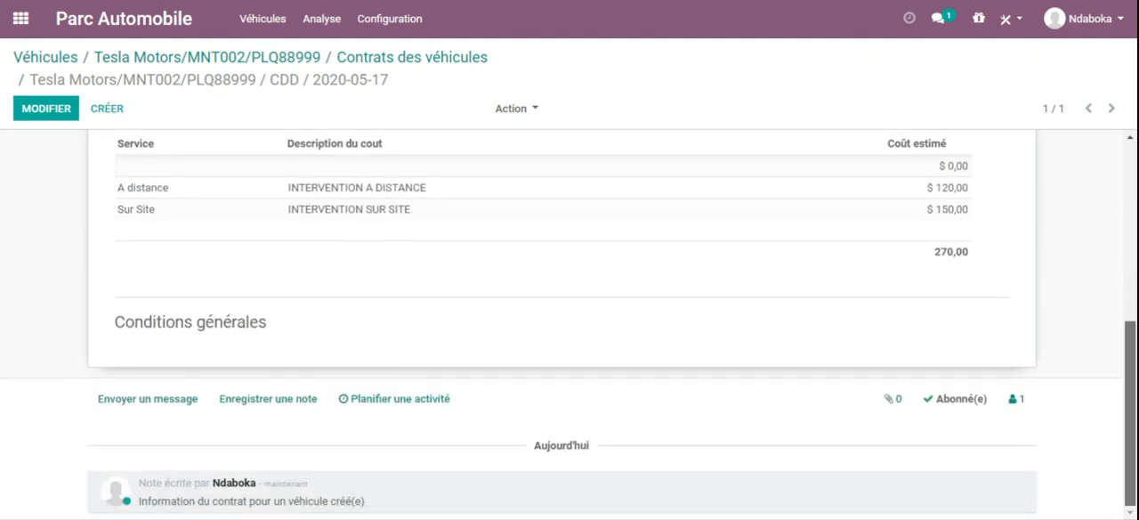
pyautogui.scroll(3, 570, 320)
pyautogui.scroll(-3, 569, 321)
pyautogui.scroll(3, 569, 320)
pyautogui.scroll(-3, 570, 320)
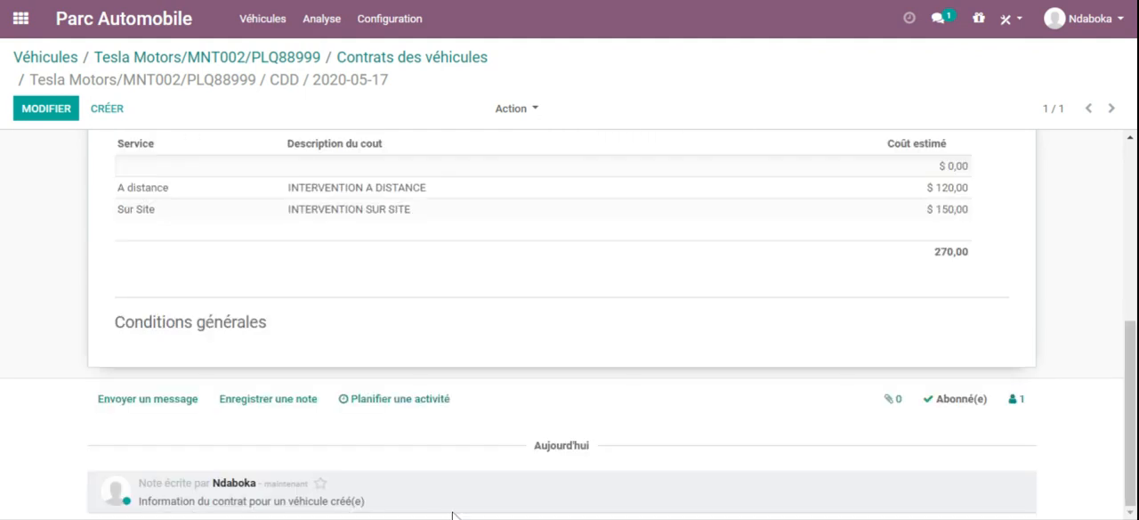
pyautogui.scroll(5, 570, 320)
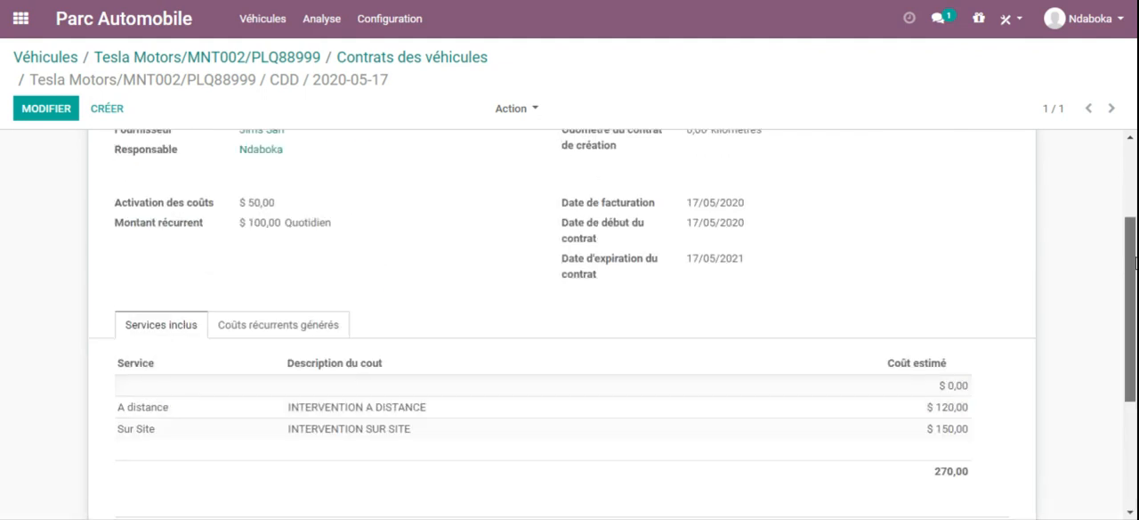
# Step: Check the MNT002 vehicle's contract list and cost list, returning to the vehicle record after each
pyautogui.click(284, 59)
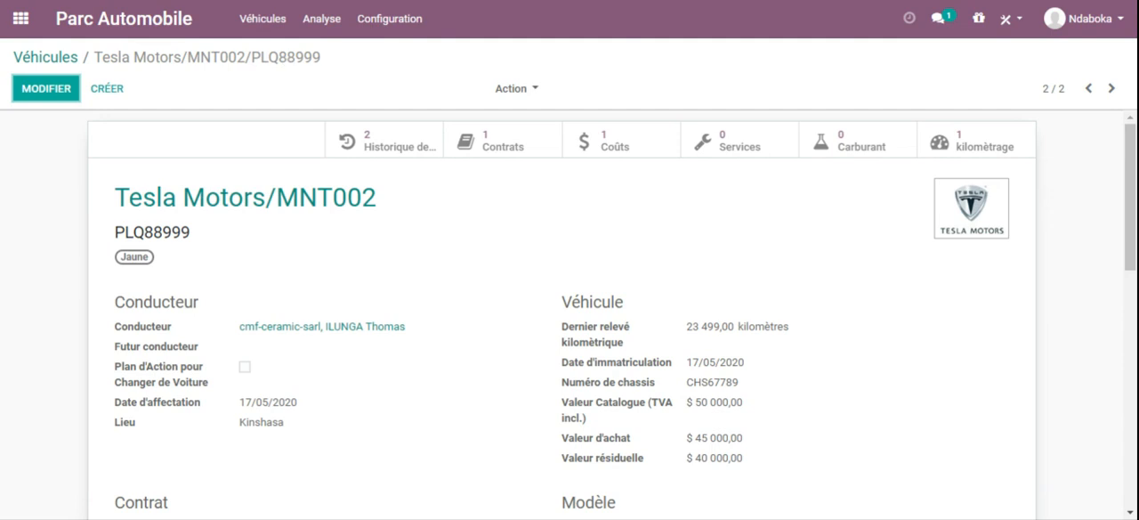
pyautogui.click(490, 149)
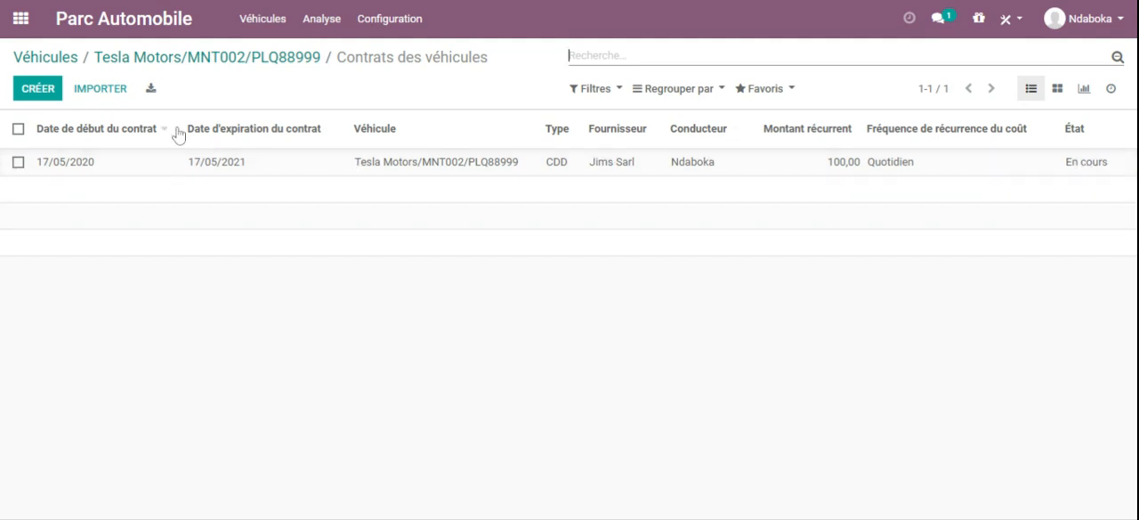
pyautogui.click(277, 59)
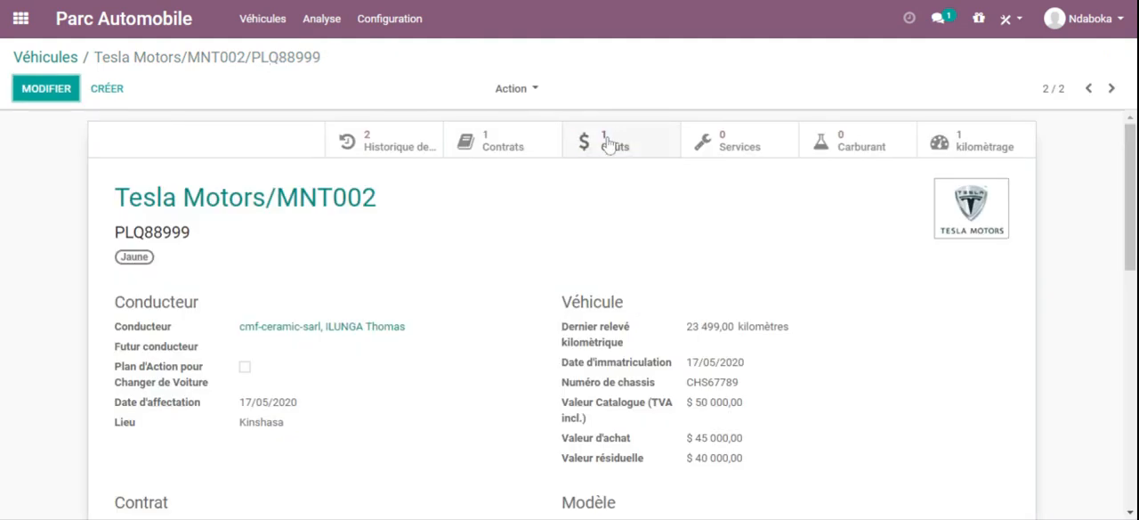
pyautogui.click(608, 145)
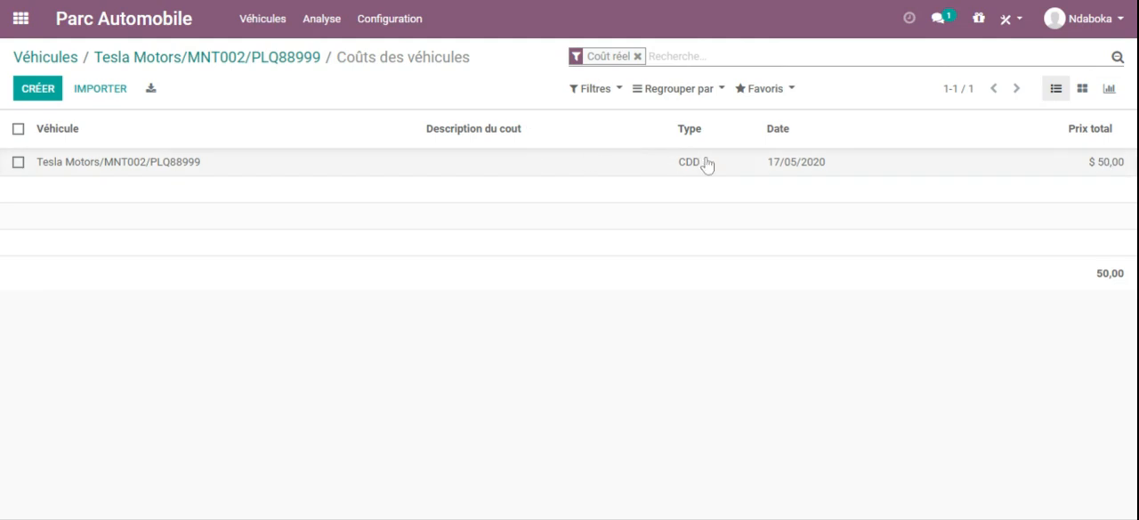
pyautogui.click(267, 59)
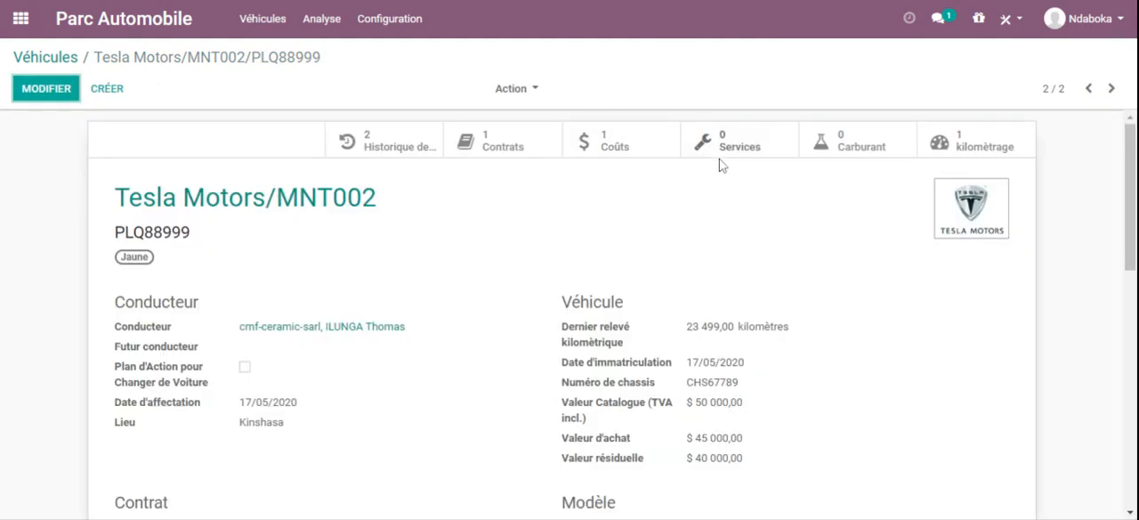
# Step: Start a new cost entry for the MNT002 vehicle with the type A distance and the date 17/05/2020
pyautogui.click(615, 151)
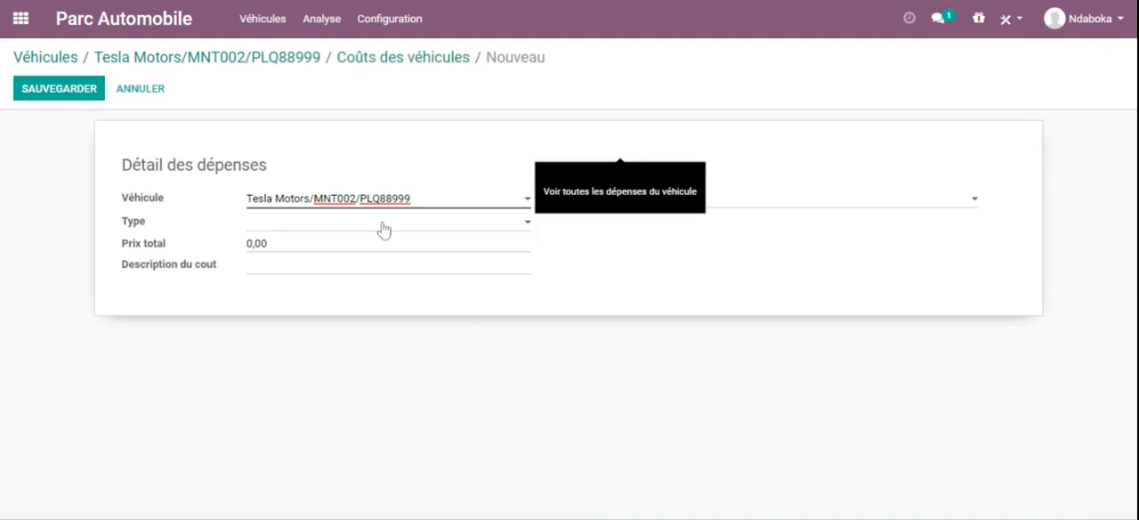
pyautogui.click(383, 228)
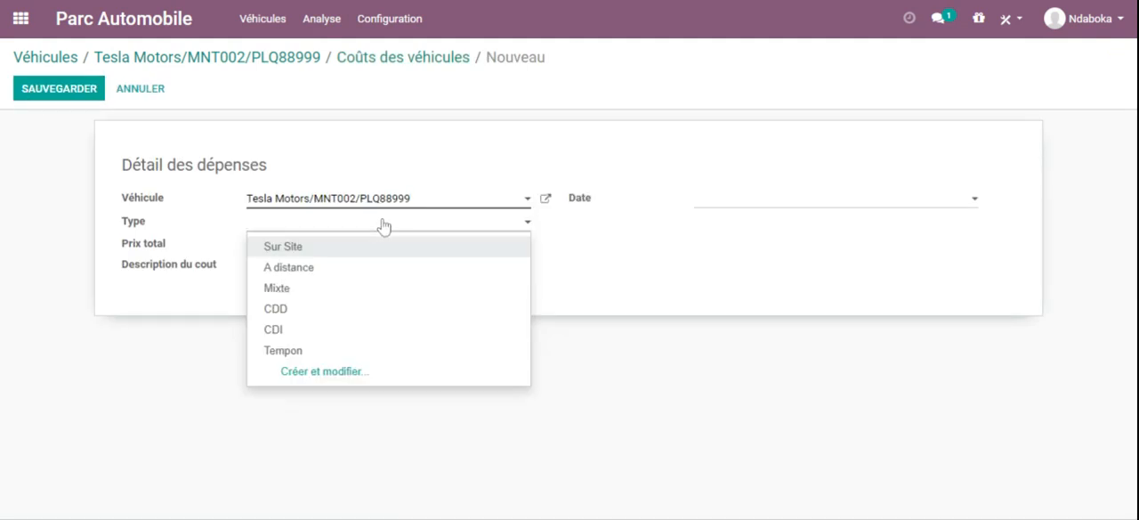
pyautogui.click(289, 268)
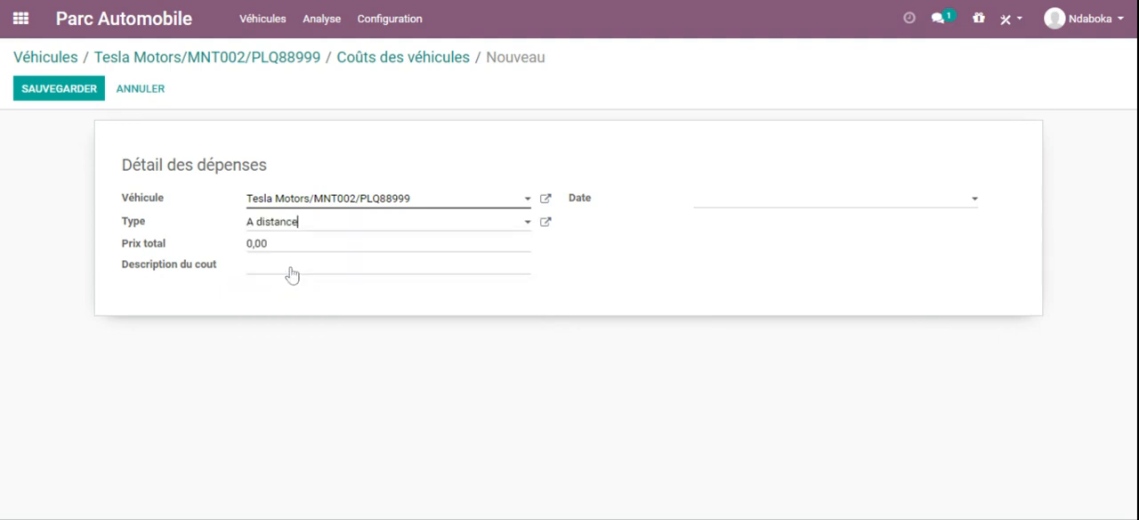
pyautogui.click(754, 200)
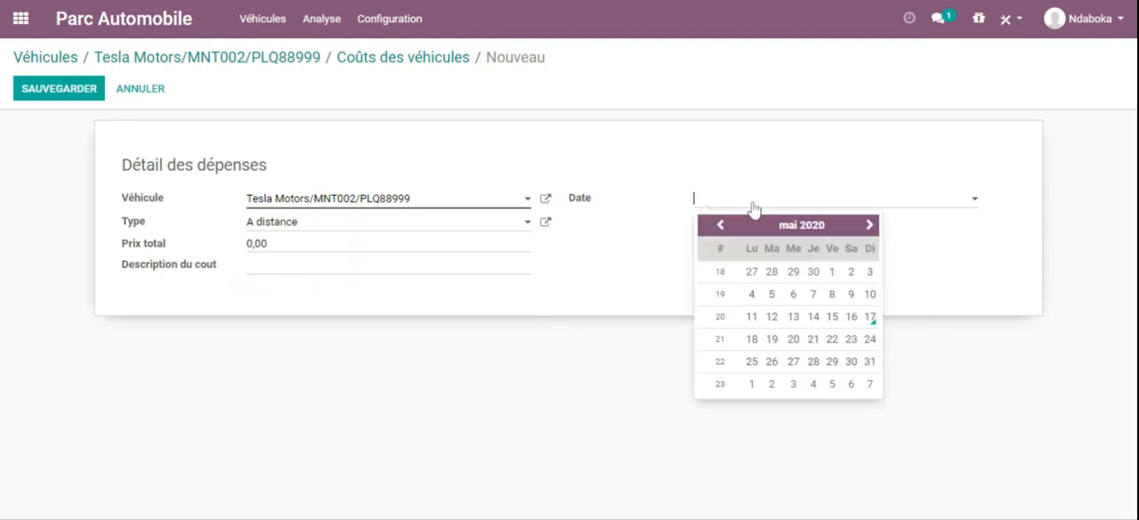
pyautogui.click(869, 318)
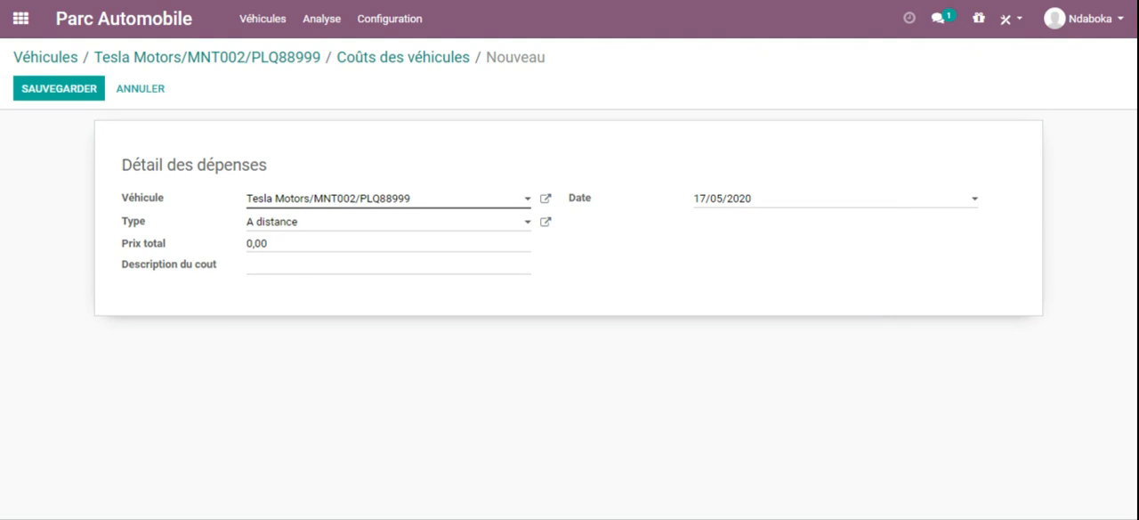
# Step: Set the cost's total price to 120, describe it as INTERVENTION A DISTANCE SUR LE MOTEUR, and save the entry
pyautogui.moveTo(263, 243); pyautogui.dragTo(243, 249)
pyautogui.write('120')
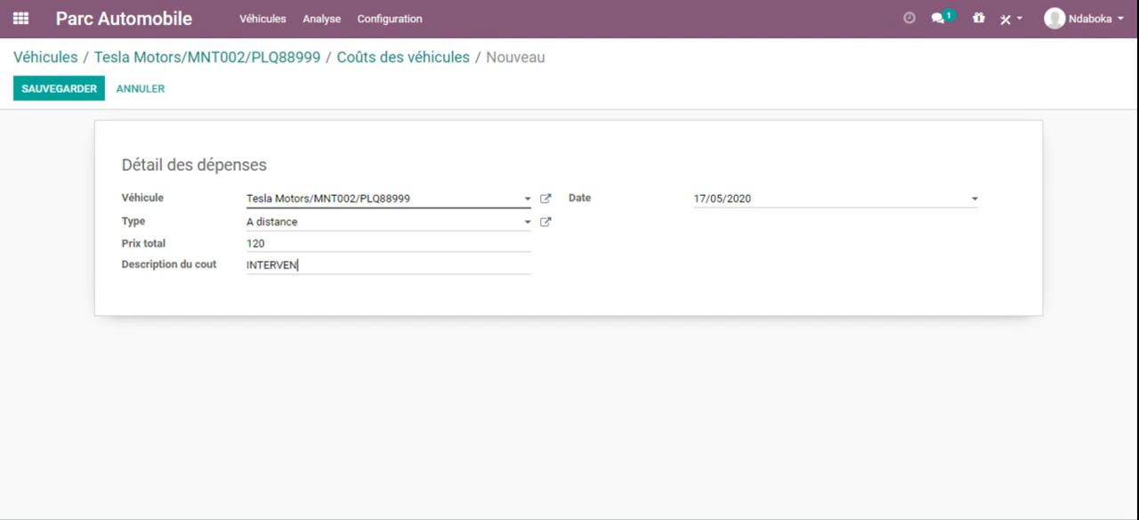
pyautogui.write('TANCE SUR LE MOTEUR')
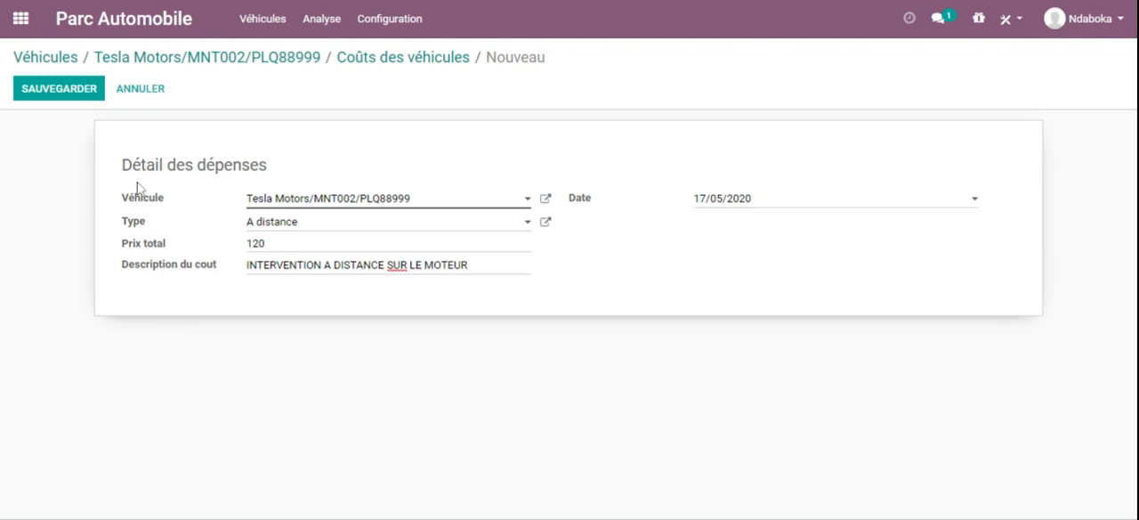
pyautogui.click(51, 94)
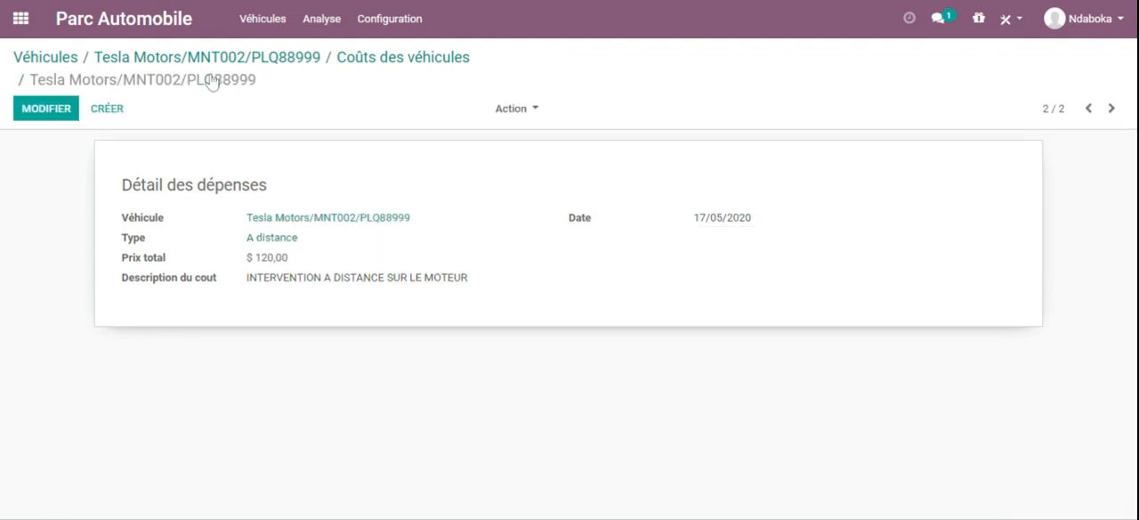
# Step: Return to the MNT002 vehicle record and open its cost list
pyautogui.click(295, 59)
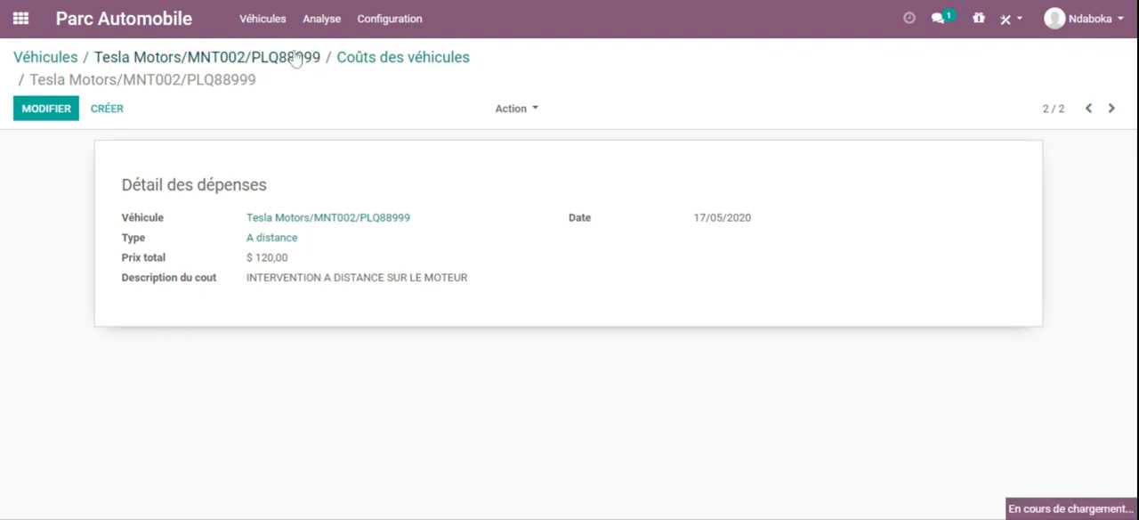
pyautogui.click(626, 154)
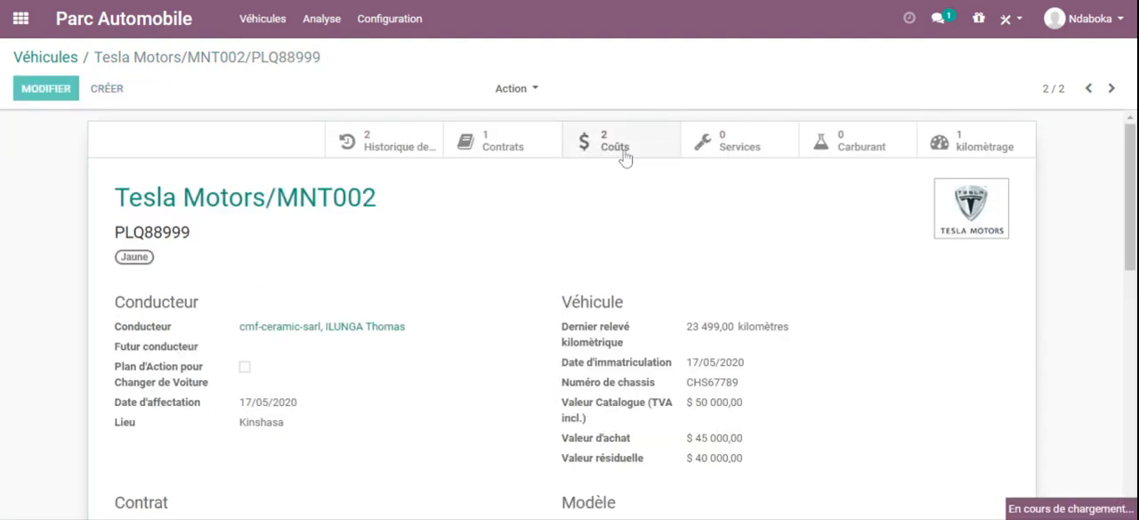
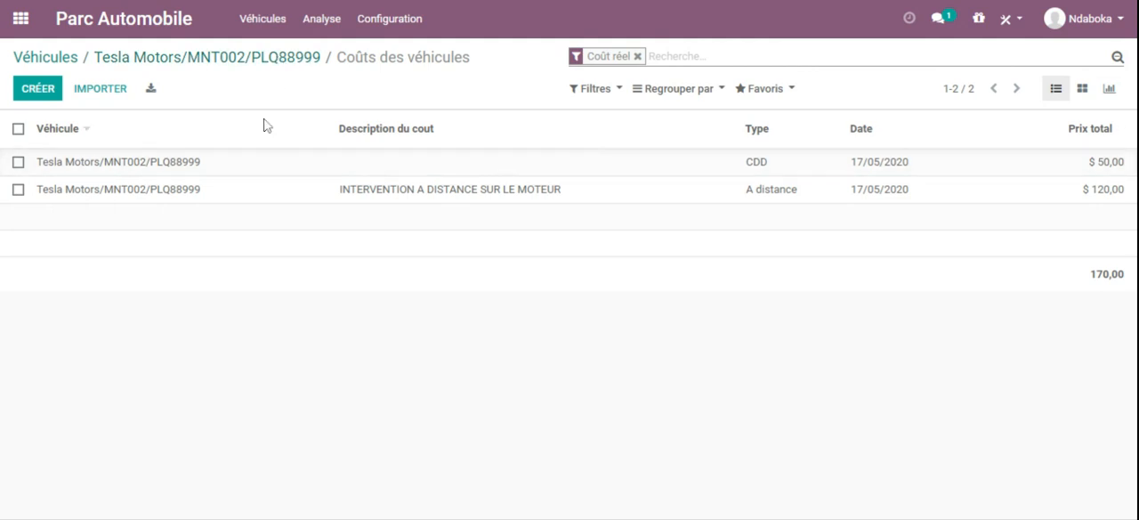
# Step: Return to the MNT002 vehicle record and start a new service entry from its services list
pyautogui.click(252, 62)
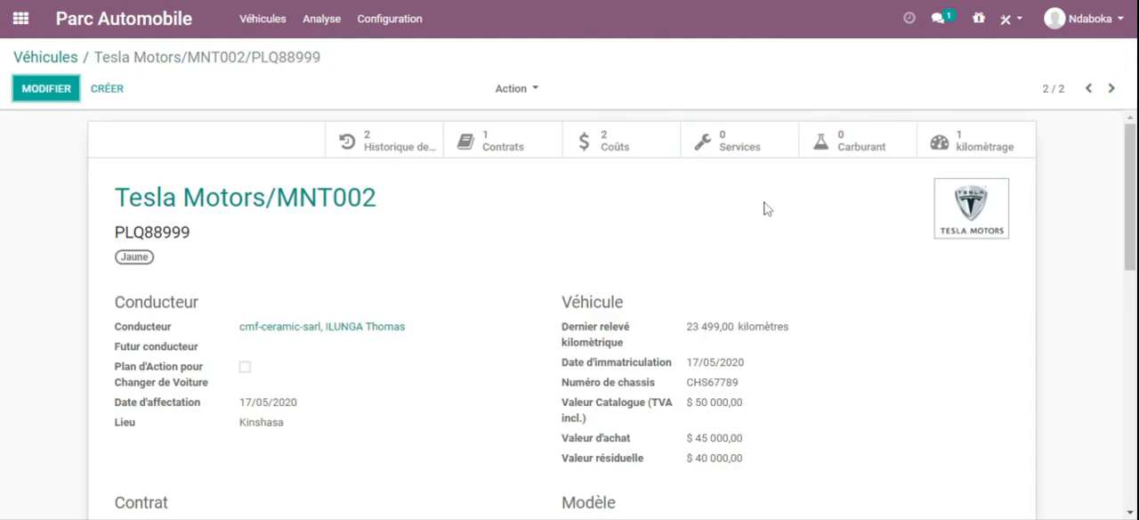
pyautogui.click(726, 140)
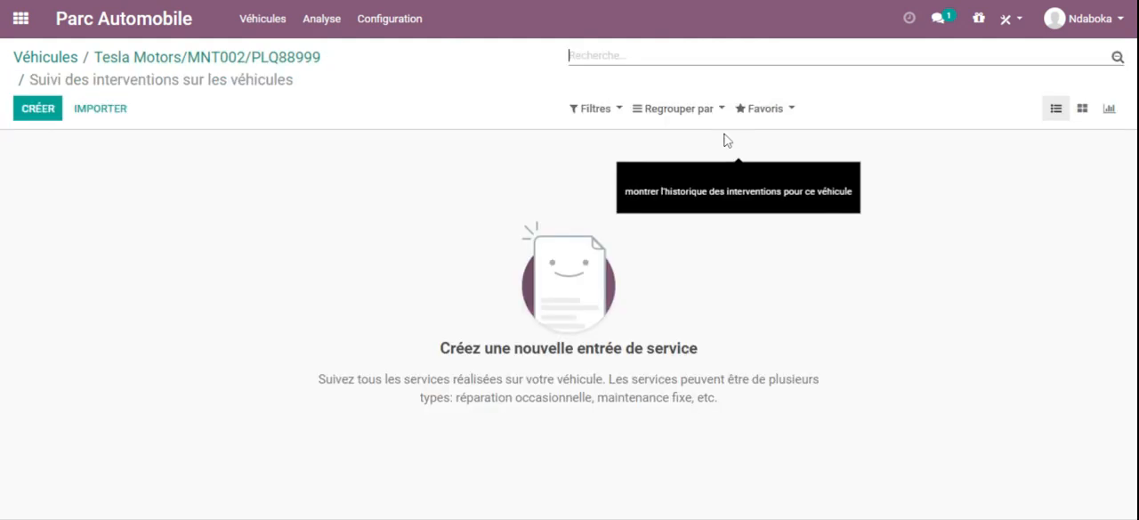
pyautogui.click(38, 108)
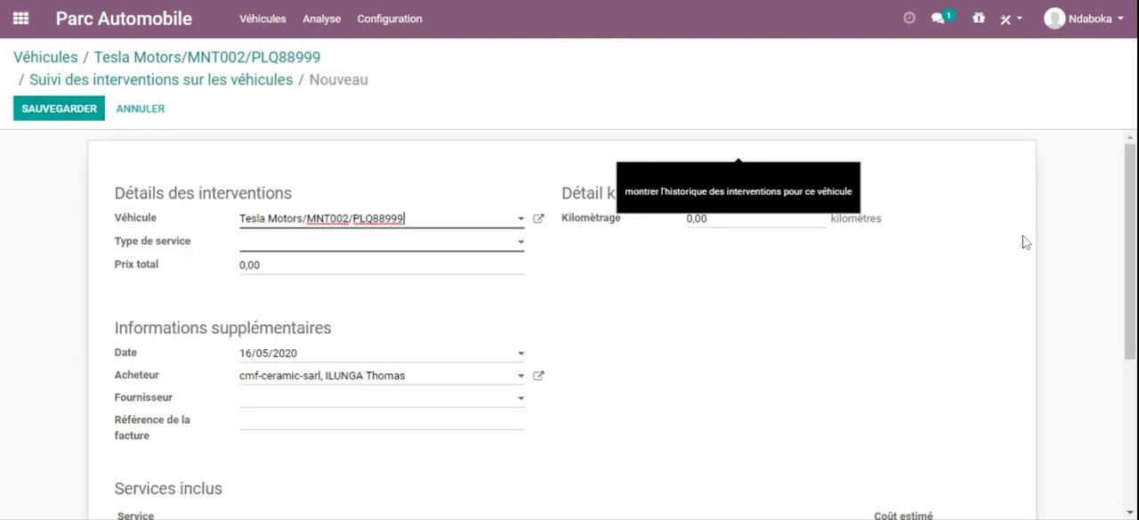
pyautogui.moveTo(1130, 178); pyautogui.dragTo(1130, 246)
pyautogui.scroll(2, 569, 321)
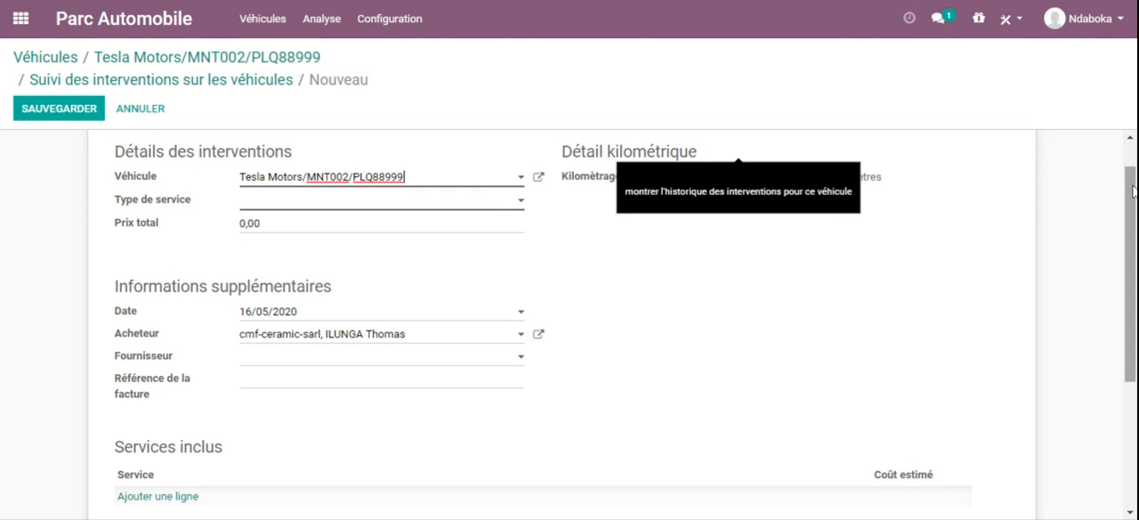
# Step: Create a new service type named Dépannage Soupape in the category Service for the entry
pyautogui.click(514, 205)
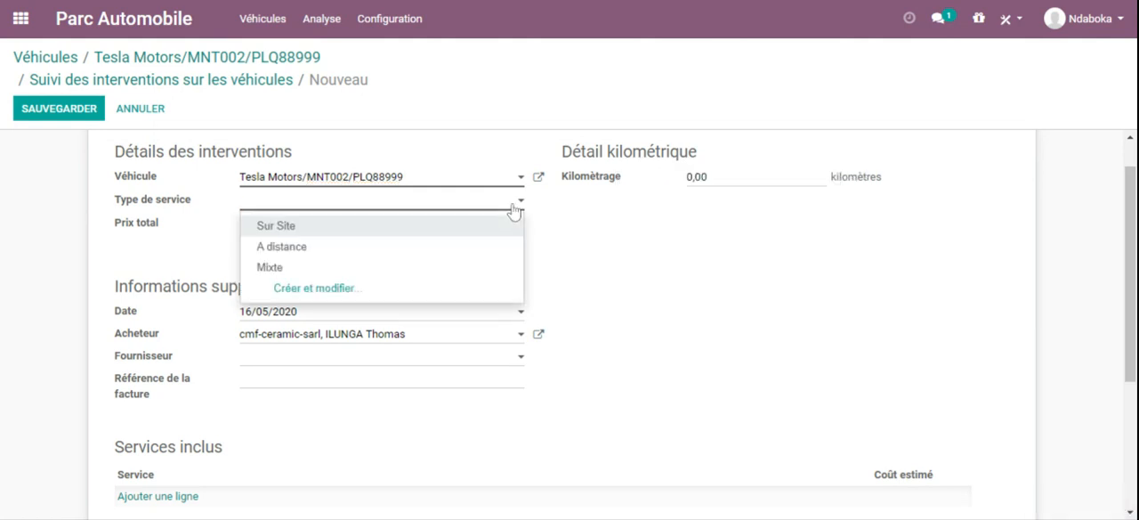
pyautogui.click(320, 287)
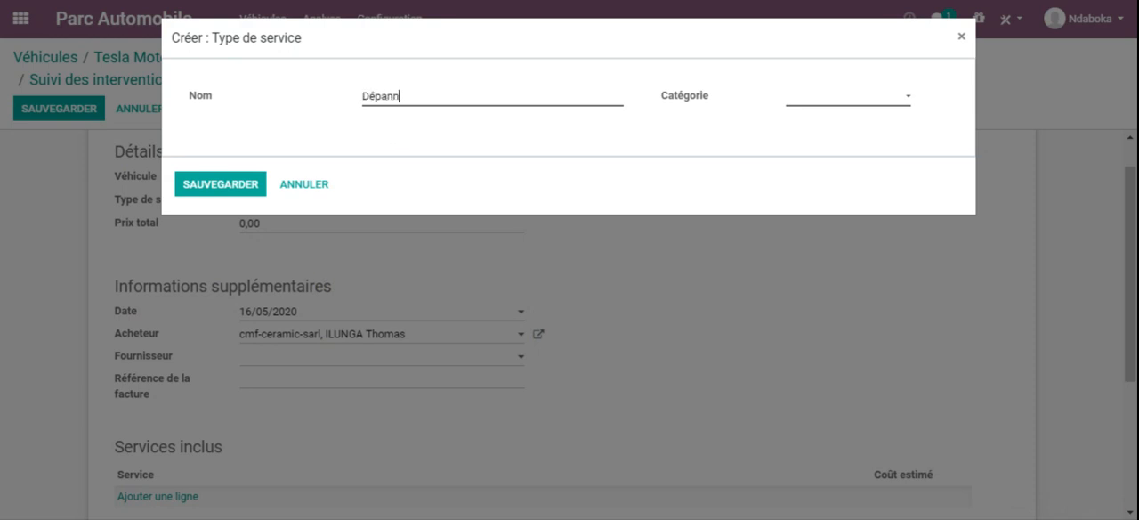
pyautogui.write('su')
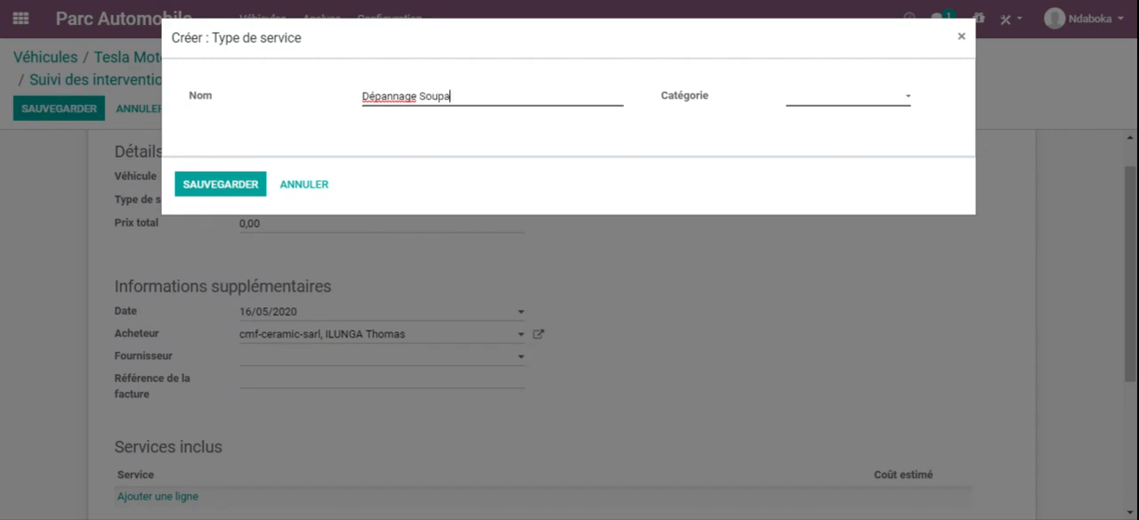
pyautogui.click(864, 107)
pyautogui.click(852, 117)
pyautogui.click(221, 191)
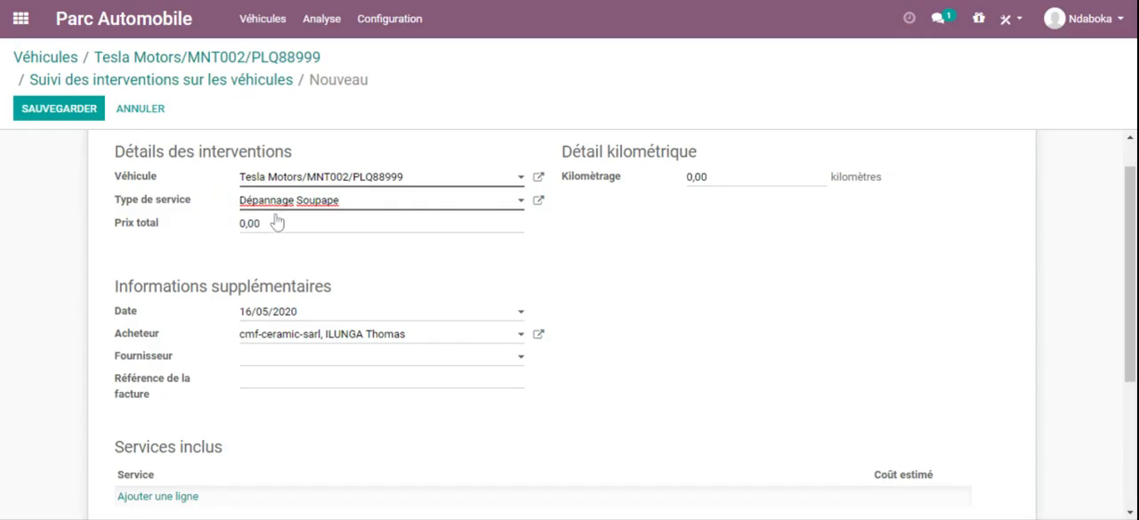
# Step: Set the service entry's total price to 30, its odometer reading to 35 kilometres and its date to 17/05/2020
pyautogui.click(277, 222)
pyautogui.moveTo(1132, 235); pyautogui.dragTo(1133, 302)
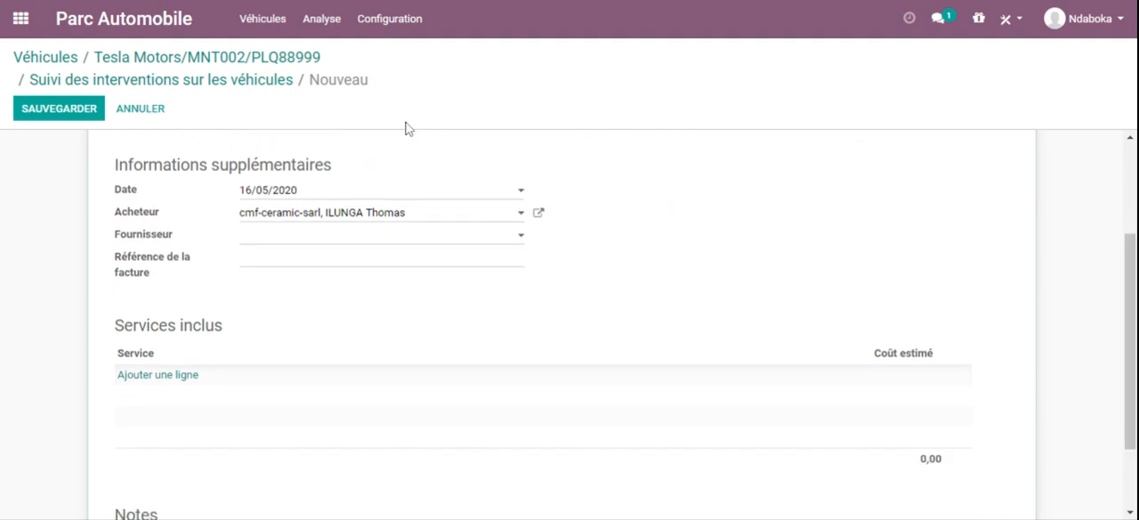
pyautogui.click(306, 194)
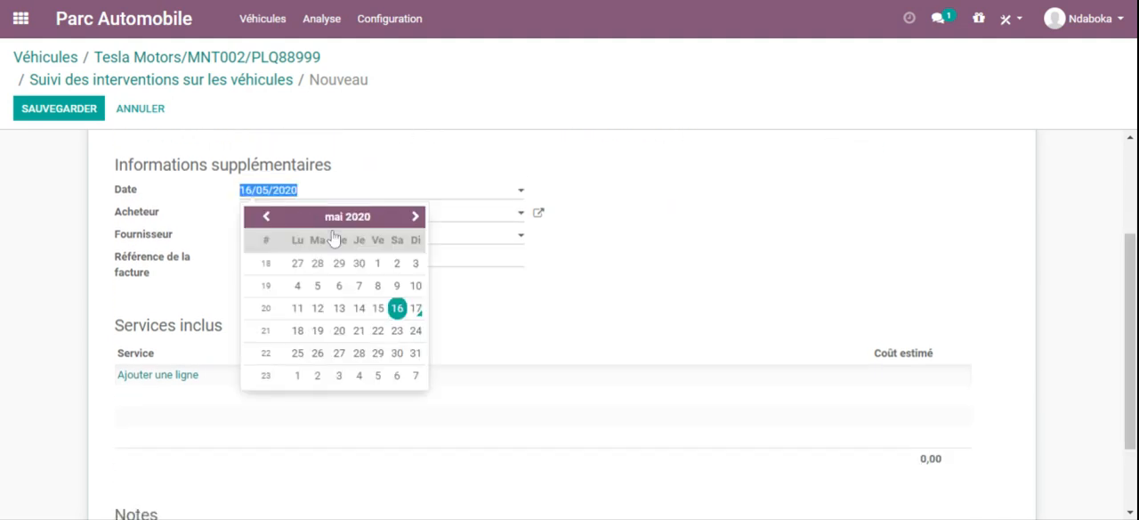
pyautogui.click(416, 309)
# Step: Choose Jims Sarl as the service entry's supplier and enter the invoice reference FACT-12345
pyautogui.click(267, 239)
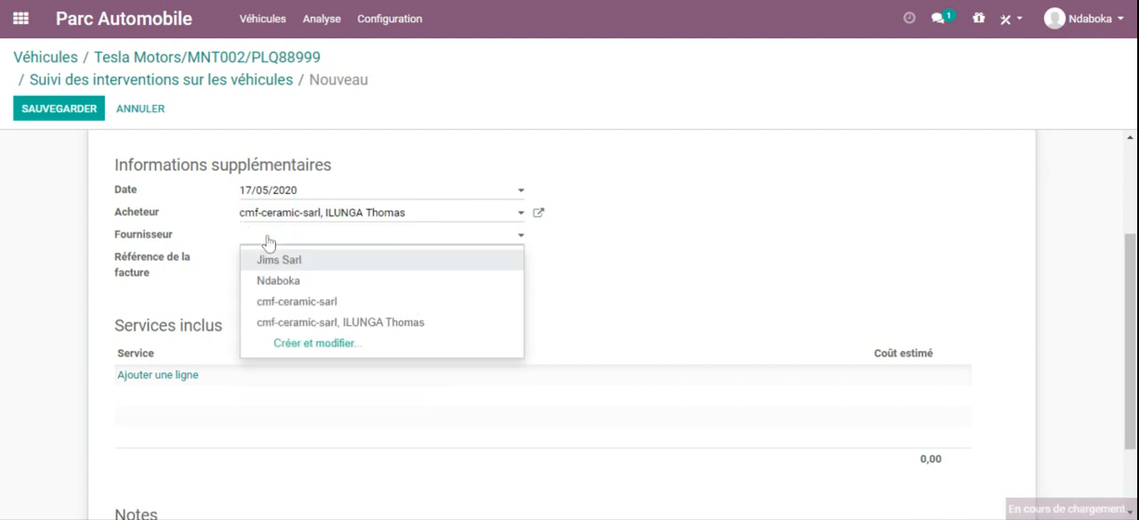
pyautogui.click(279, 260)
pyautogui.click(282, 256)
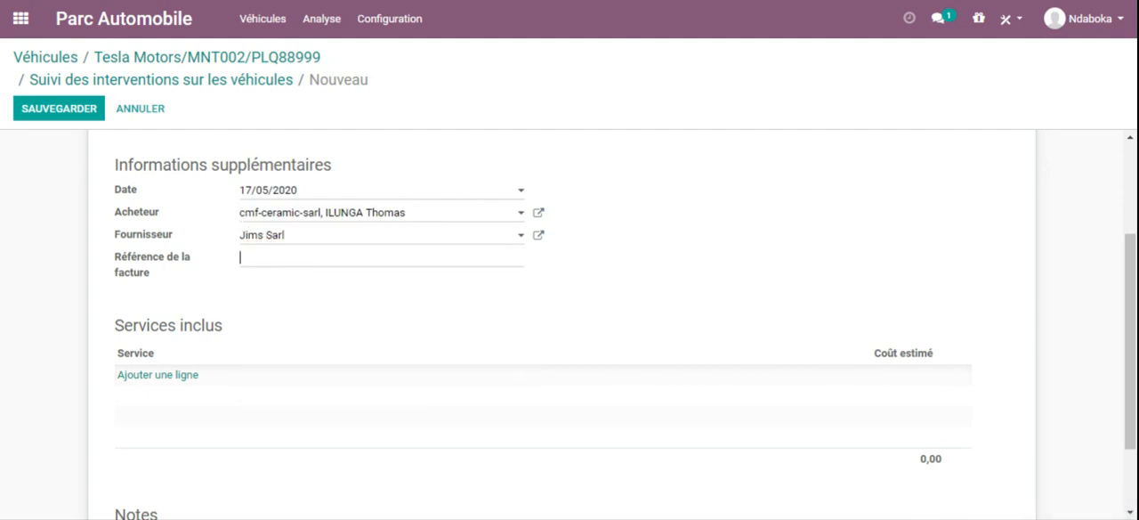
pyautogui.moveTo(1128, 235); pyautogui.dragTo(1128, 149)
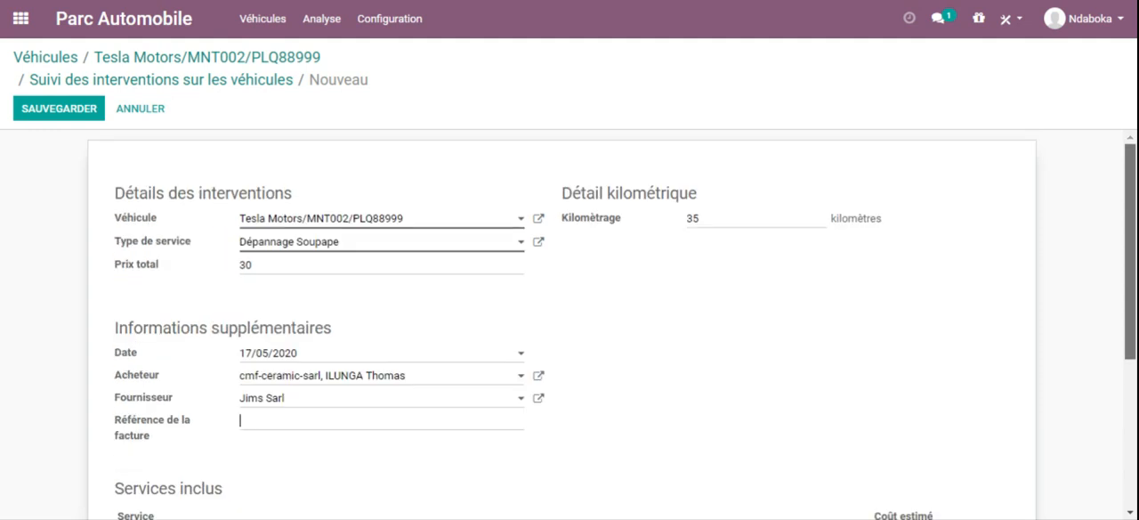
pyautogui.scroll(-4, 570, 324)
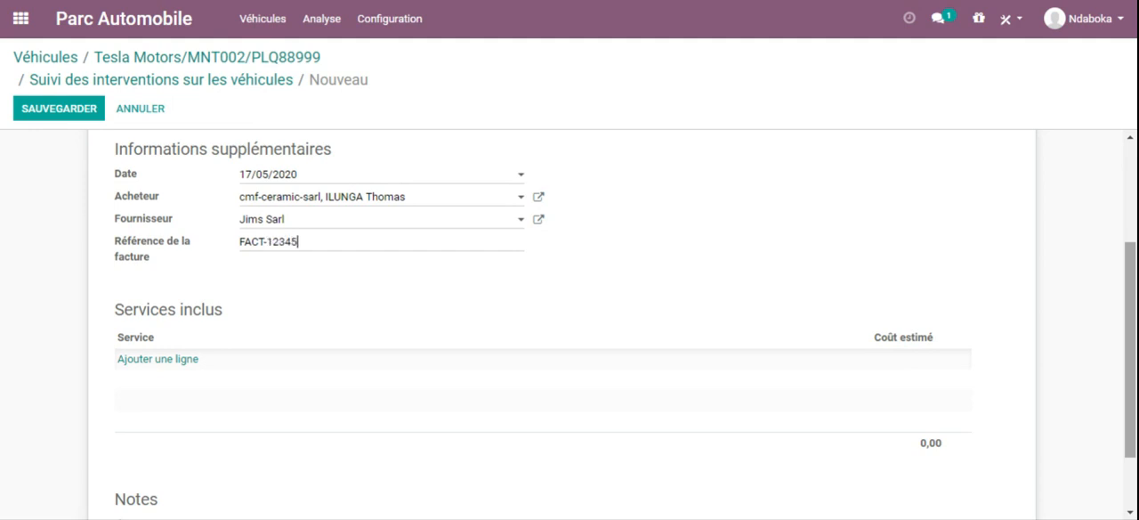
# Step: Add Dépannage Soupape as an included service with an estimated cost of 30 and save the service entry
pyautogui.moveTo(1128, 308); pyautogui.dragTo(1129, 338)
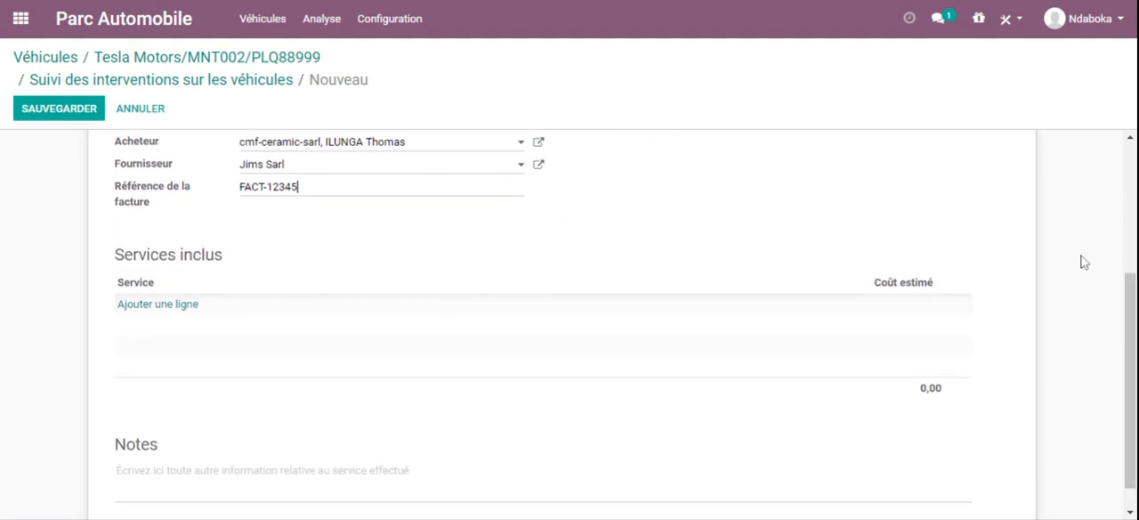
pyautogui.moveTo(1129, 304); pyautogui.dragTo(1129, 173)
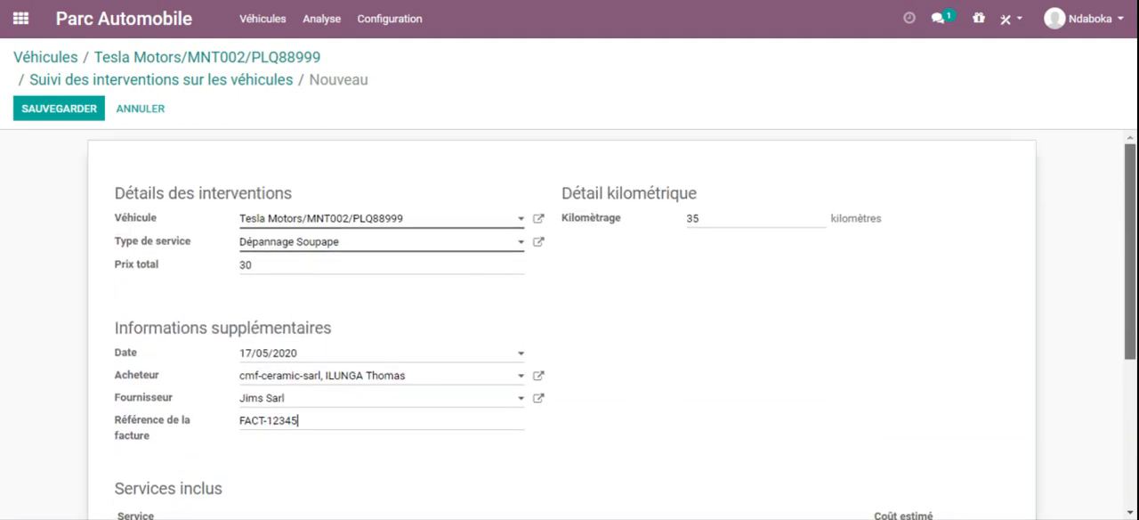
pyautogui.scroll(-3, 1060, 317)
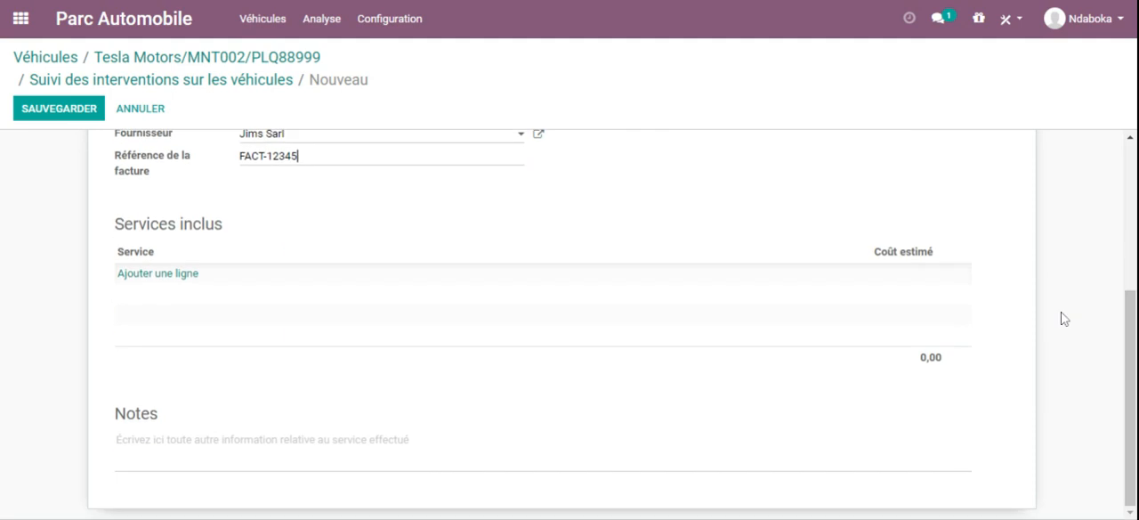
pyautogui.click(165, 273)
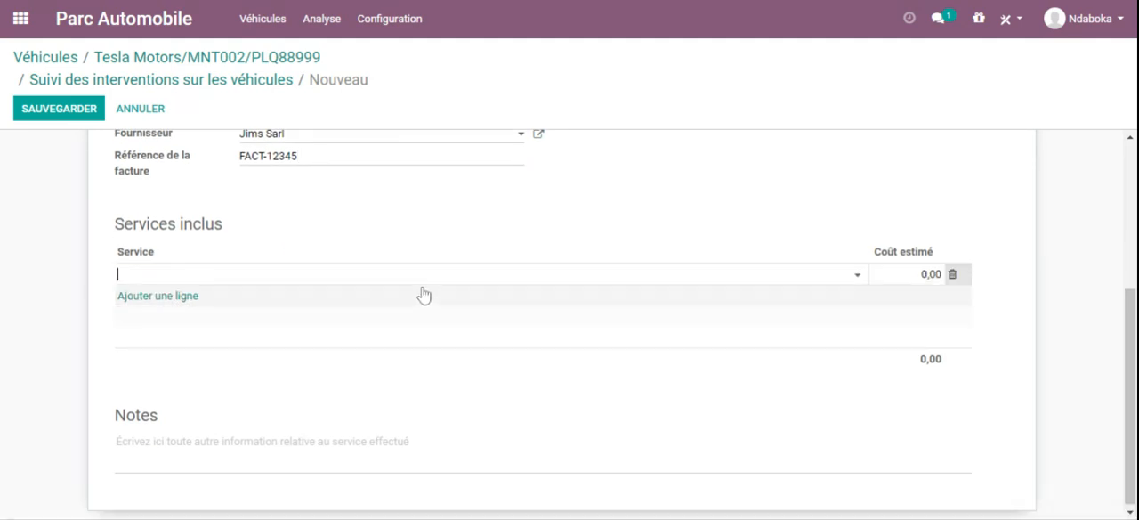
pyautogui.click(858, 275)
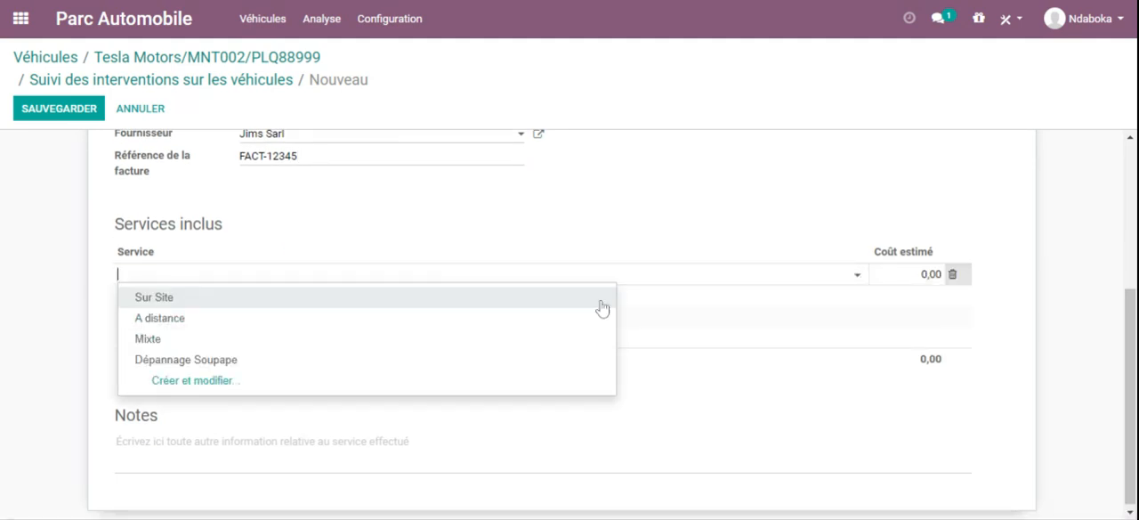
pyautogui.click(218, 366)
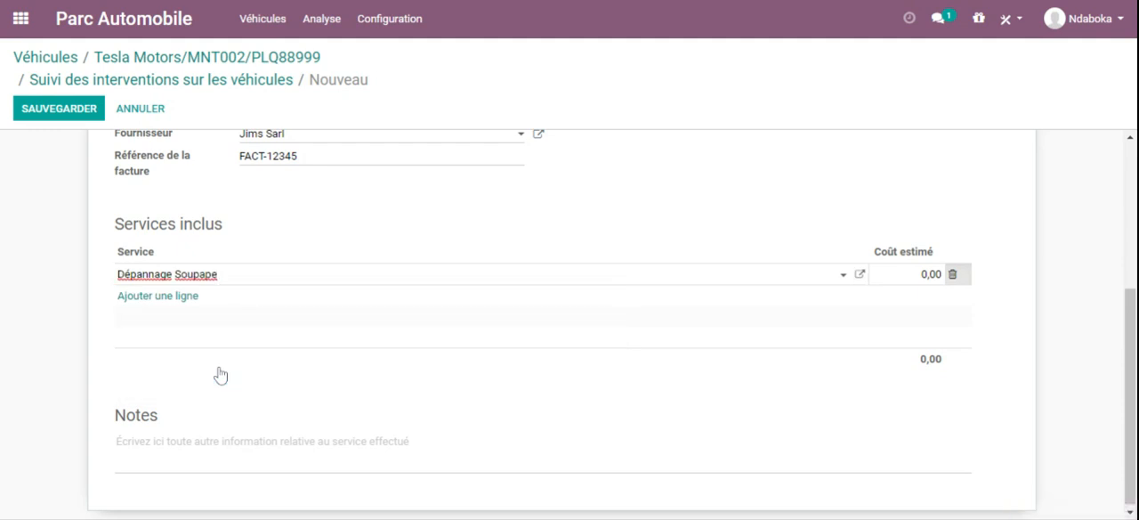
pyautogui.press('Tab')
pyautogui.moveTo(1130, 333)
pyautogui.mouseDown()
pyautogui.moveTo(1128, 248)
pyautogui.moveTo(1128, 338)
pyautogui.mouseUp()
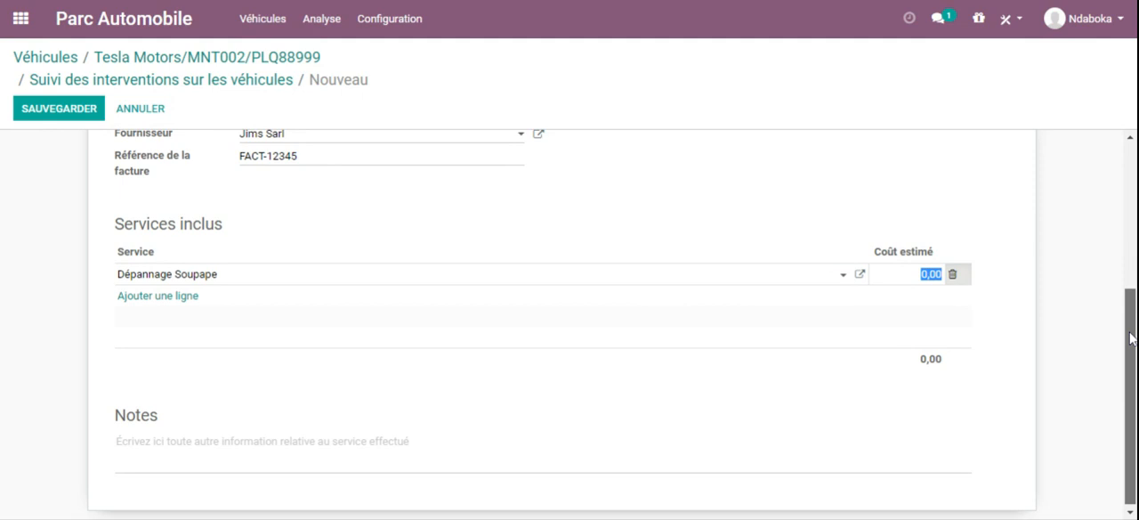
pyautogui.write('30')
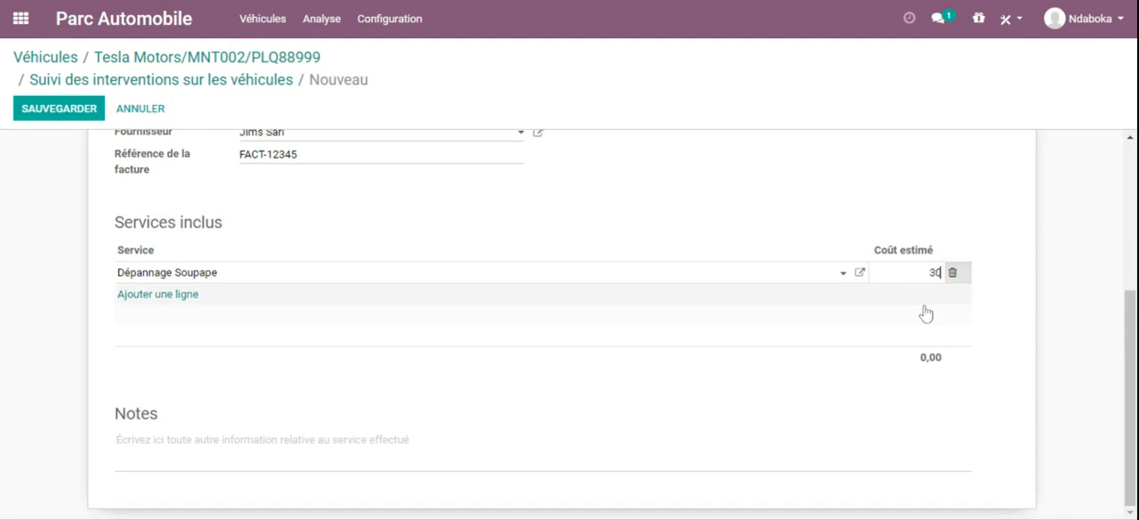
pyautogui.press('Return')
pyautogui.moveTo(1129, 340); pyautogui.dragTo(1128, 130)
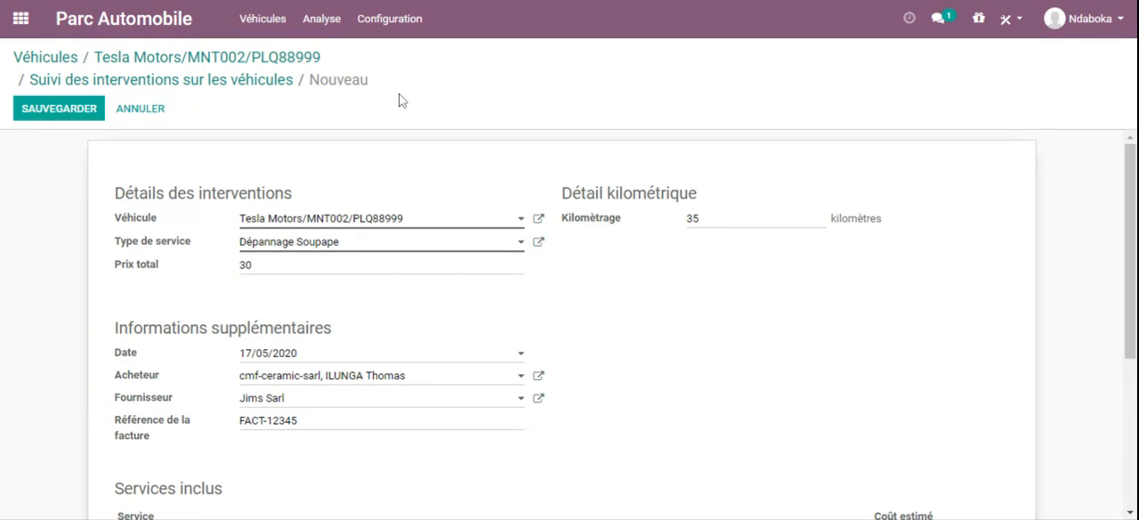
pyautogui.click(48, 107)
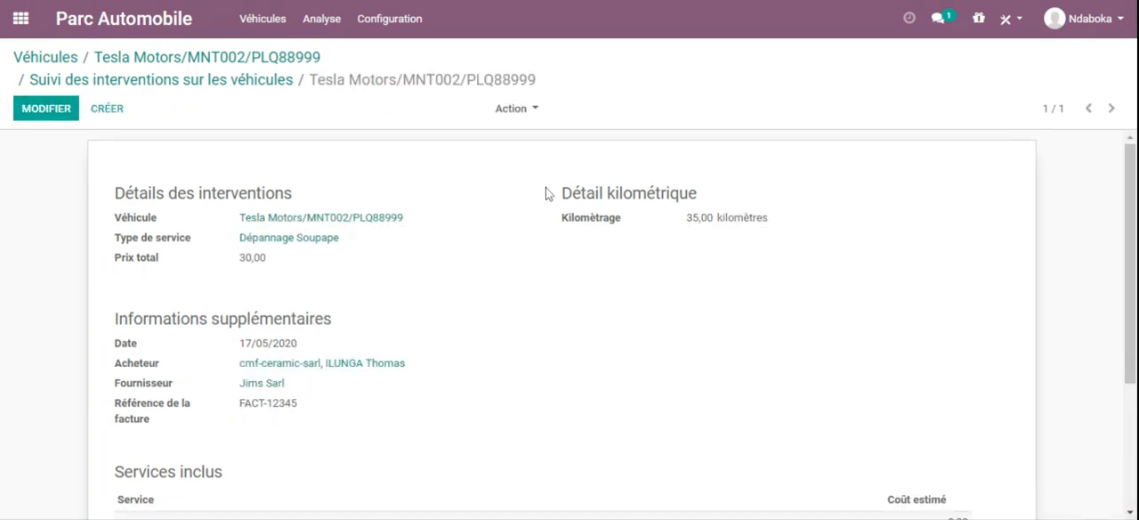
# Step: Go back to the MNT002 vehicle record, check its services list, and return to the record
pyautogui.moveTo(1129, 171)
pyautogui.mouseDown()
pyautogui.moveTo(1129, 233)
pyautogui.moveTo(1130, 169)
pyautogui.mouseUp()
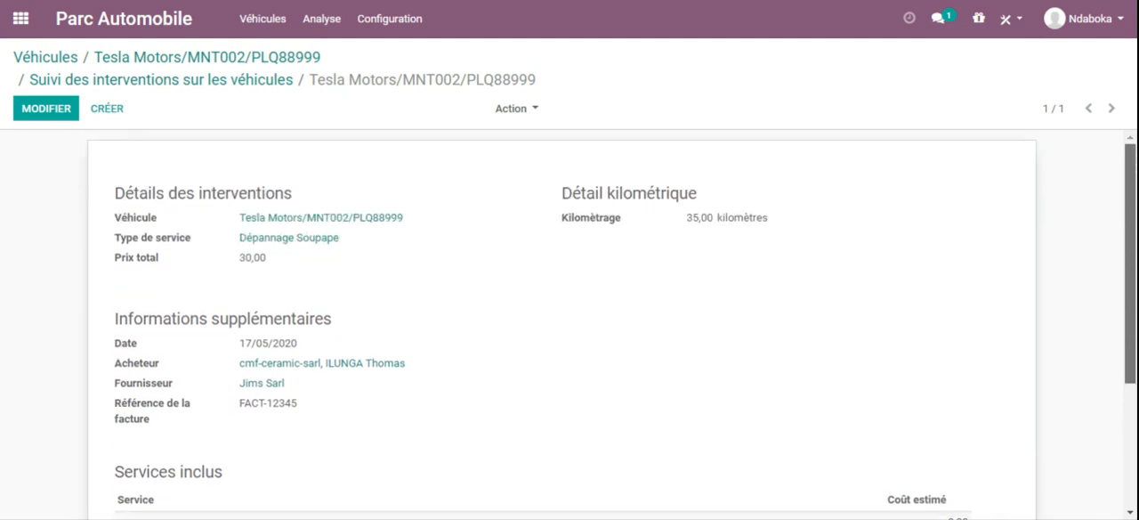
pyautogui.moveTo(1129, 170)
pyautogui.mouseDown()
pyautogui.moveTo(1130, 291)
pyautogui.moveTo(1130, 169)
pyautogui.mouseUp()
pyautogui.click(274, 59)
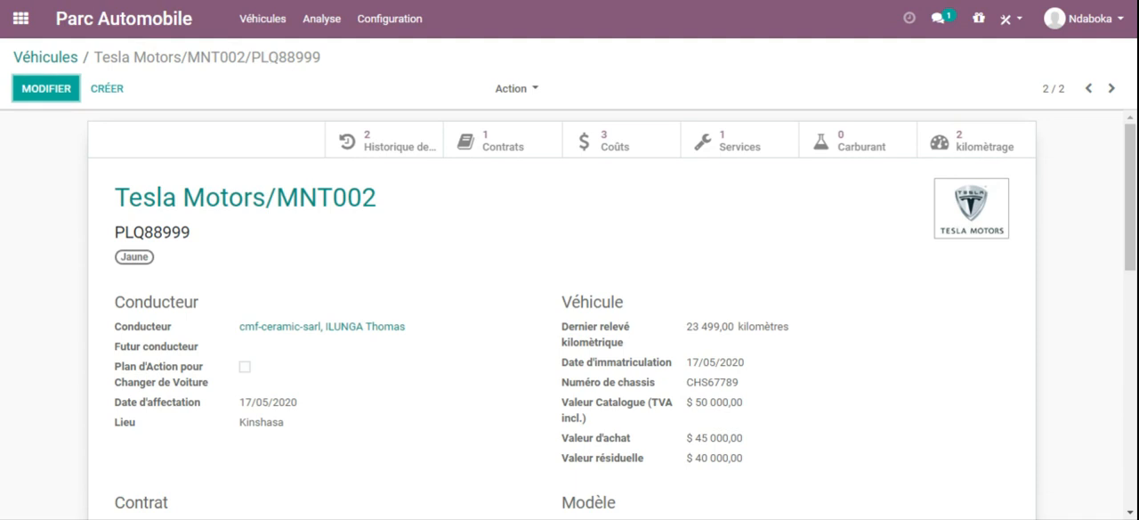
pyautogui.click(724, 156)
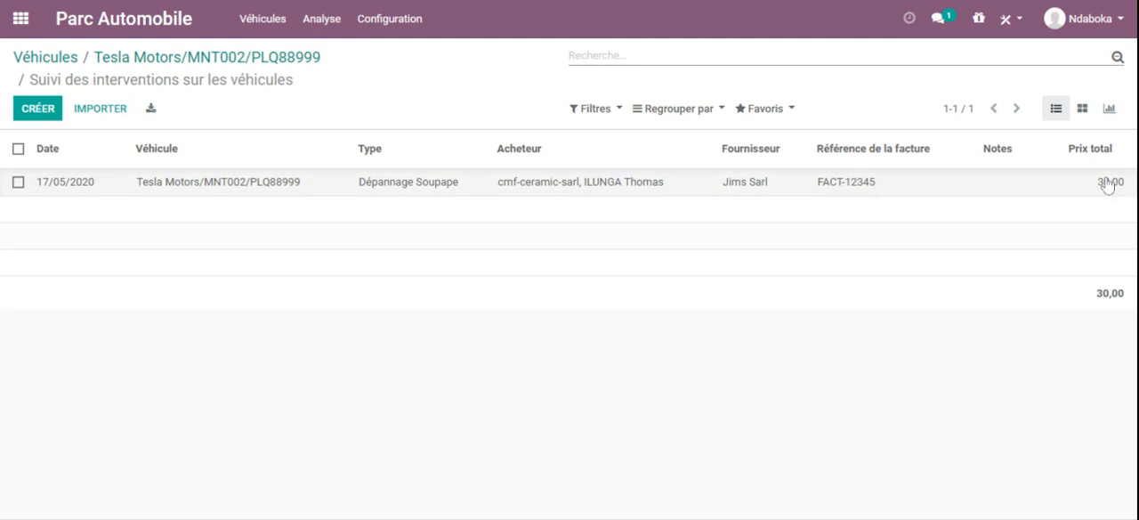
pyautogui.click(194, 57)
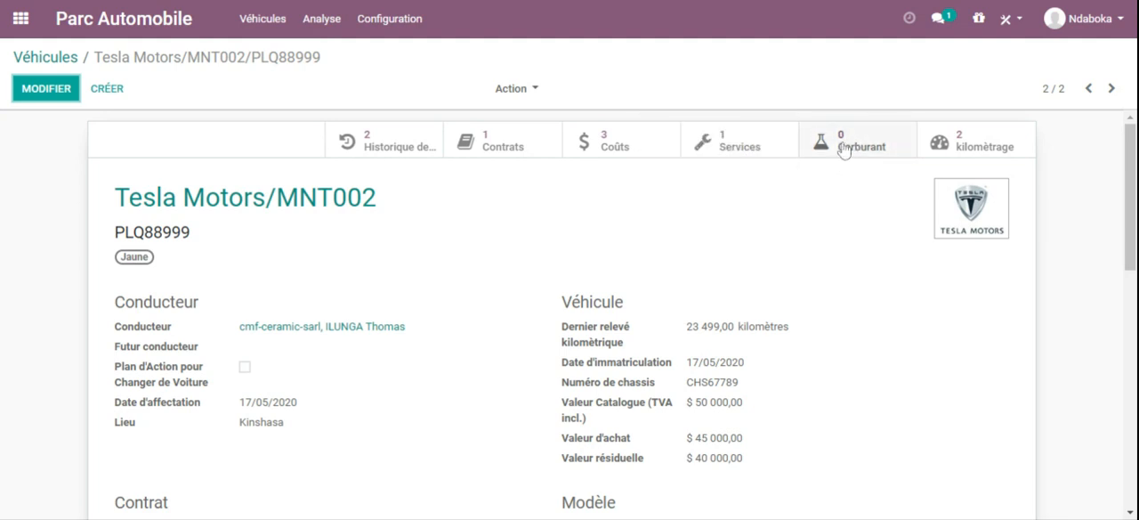
# Step: Start a new fuel entry for the MNT002 vehicle with 150 litres at 1 per litre and an odometer reading of 100 kilometres
pyautogui.click(843, 146)
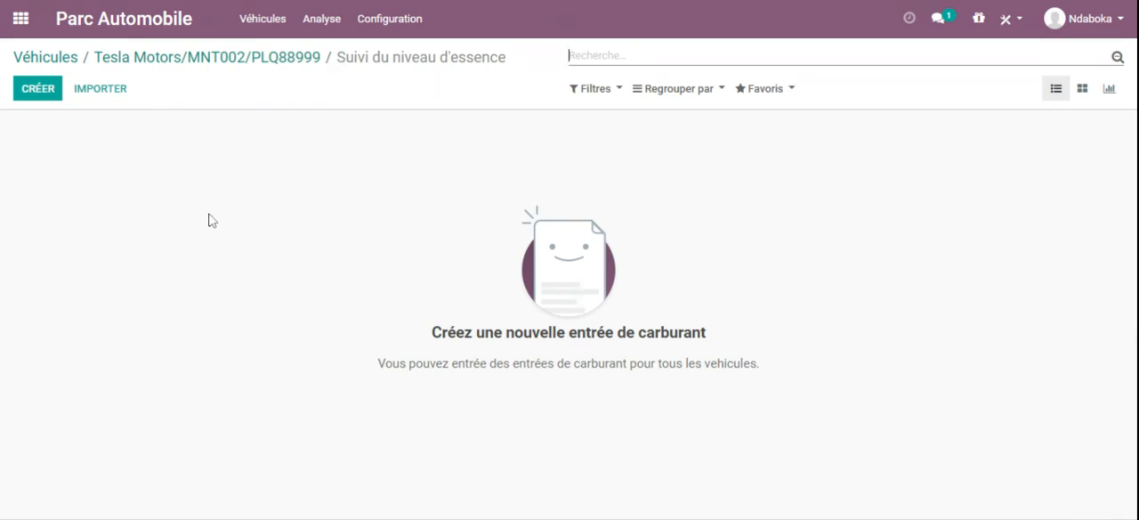
pyautogui.click(37, 89)
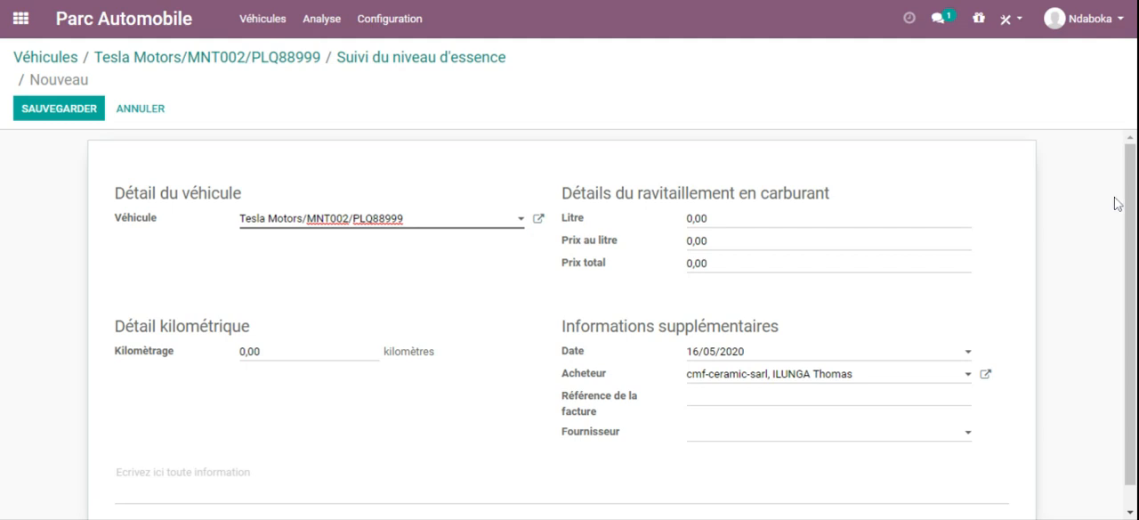
pyautogui.scroll(-1, 1116, 204)
pyautogui.press('Tab')
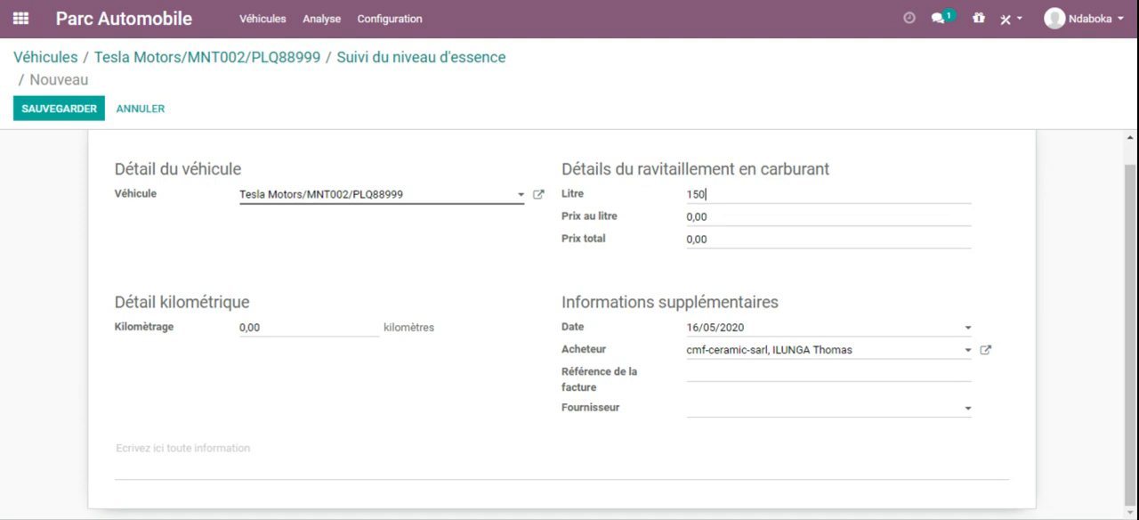
pyautogui.press('Tab')
pyautogui.write('1')
pyautogui.press('Tab')
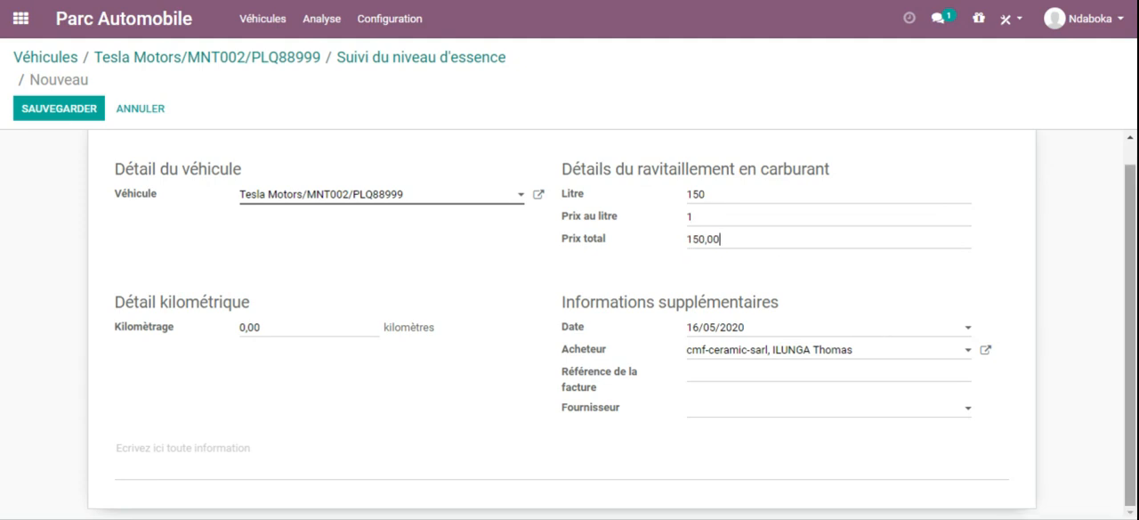
pyautogui.moveTo(262, 327); pyautogui.dragTo(221, 329)
pyautogui.write('1')
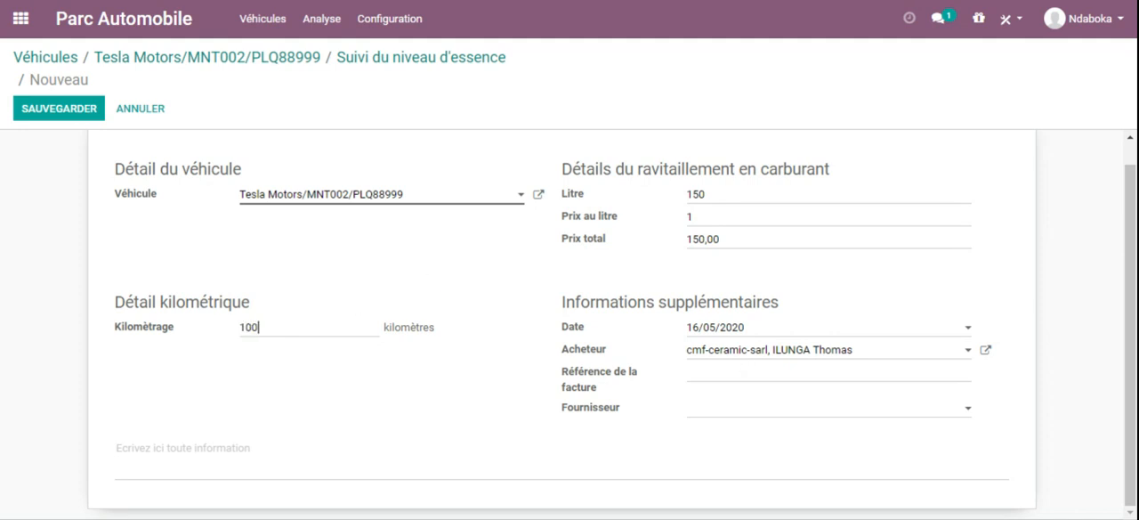
# Step: Set the new fuel entry's date to 17/05/2020 and its invoice reference to FACT-12346
pyautogui.click(735, 327)
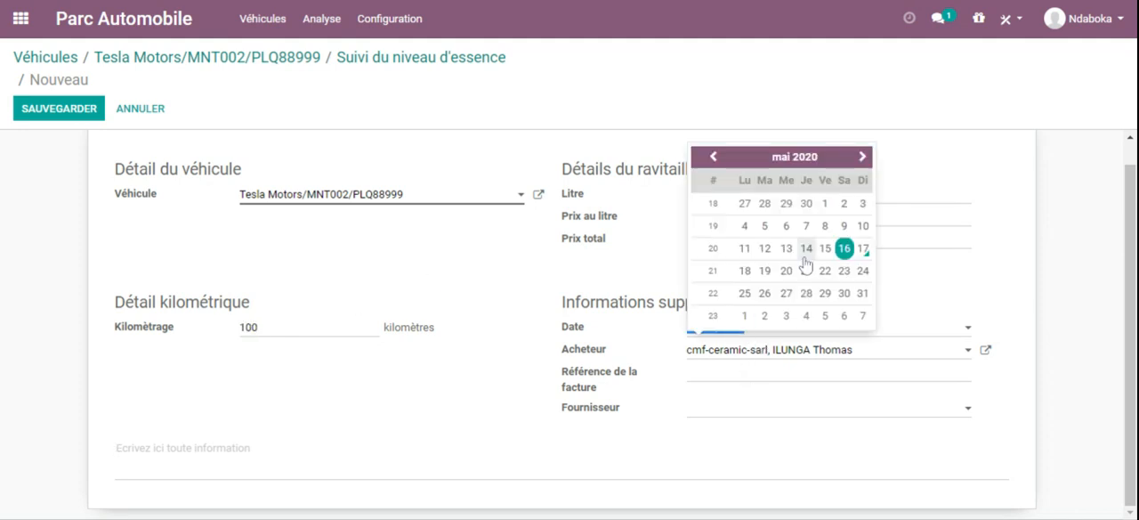
pyautogui.click(864, 259)
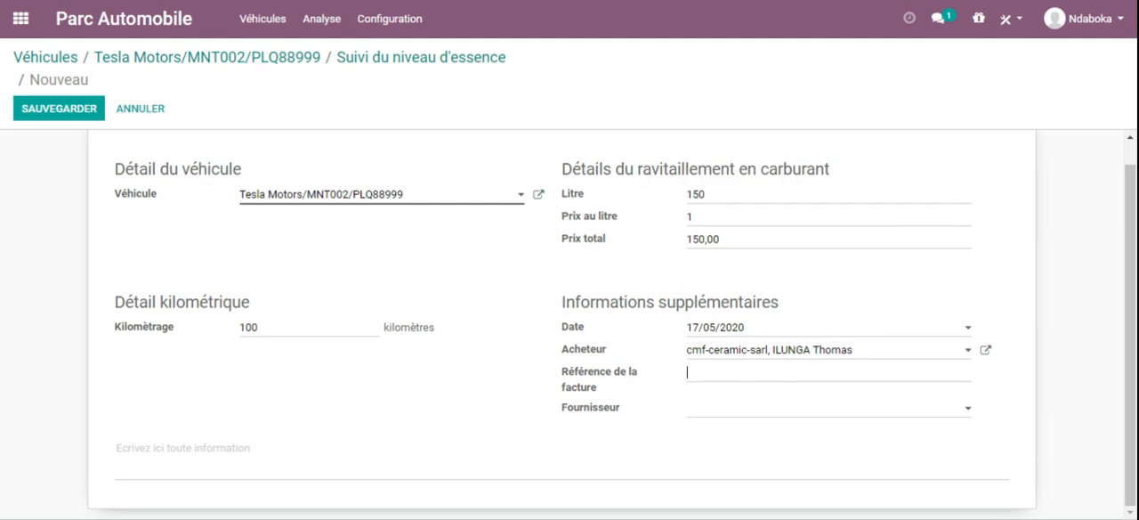
pyautogui.write('FACT-12345')
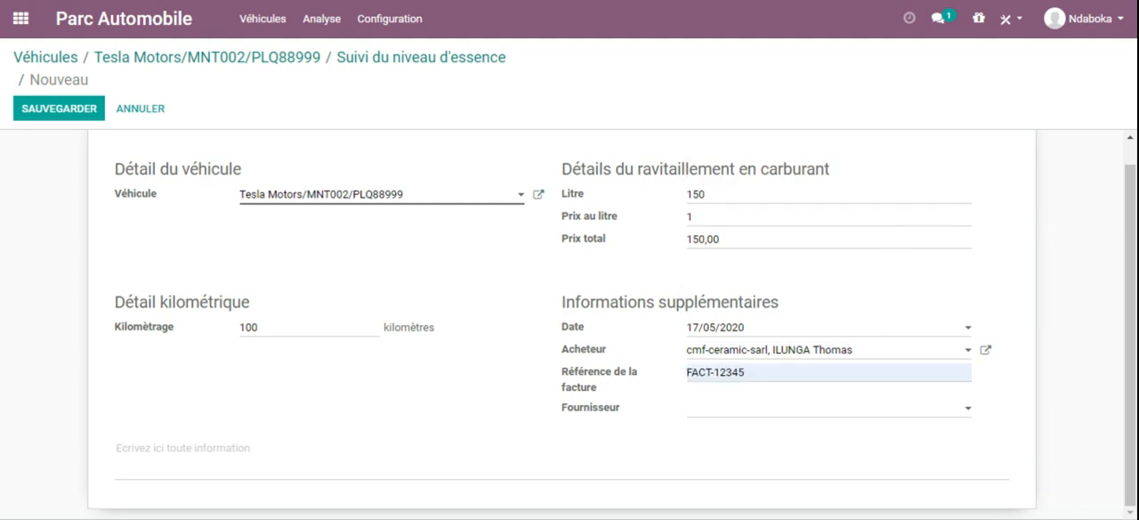
pyautogui.press('BackSpace')
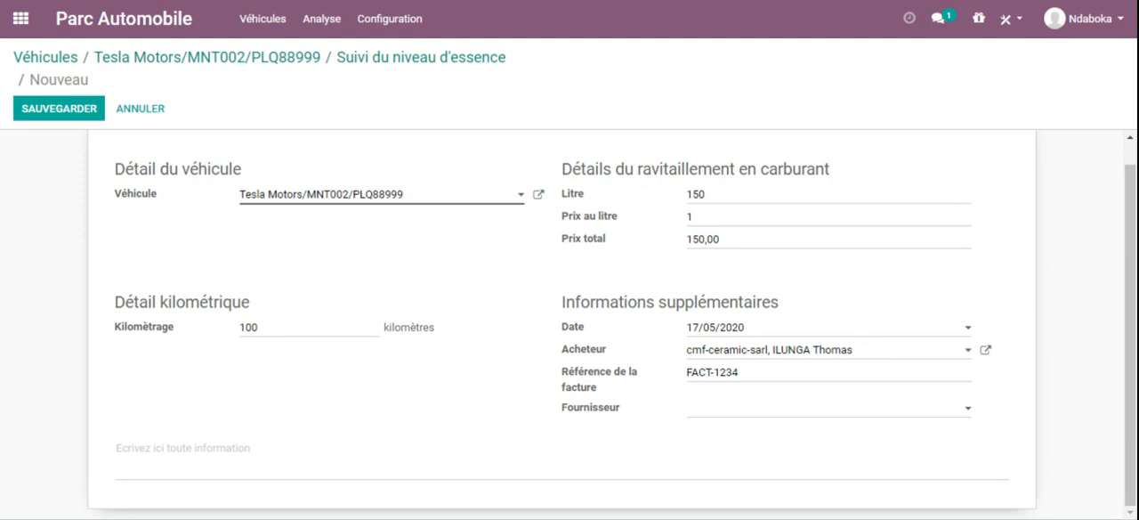
# Step: Choose Jims Sarl as the fuel entry's supplier and save the entry
pyautogui.click(733, 412)
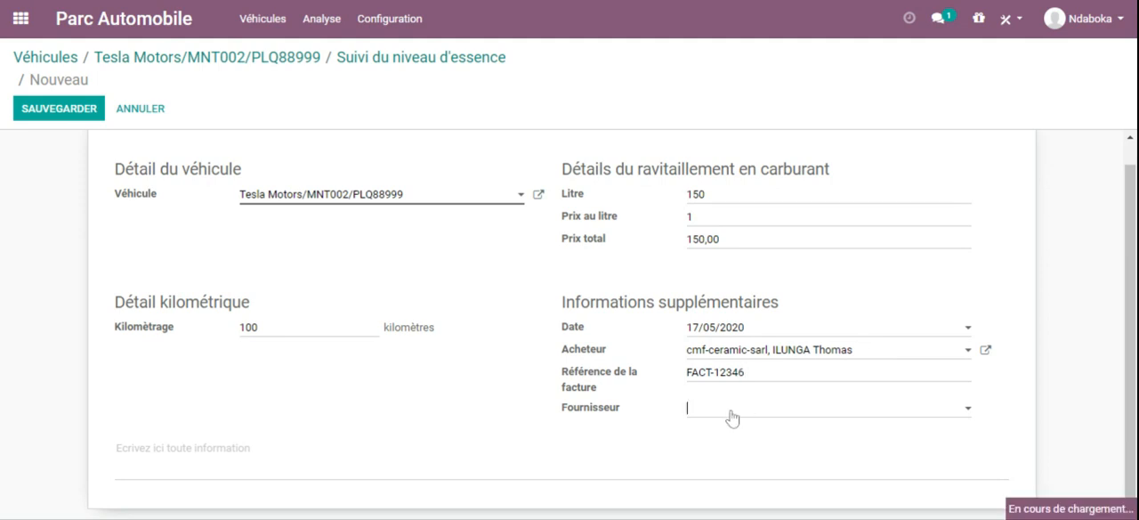
pyautogui.click(737, 298)
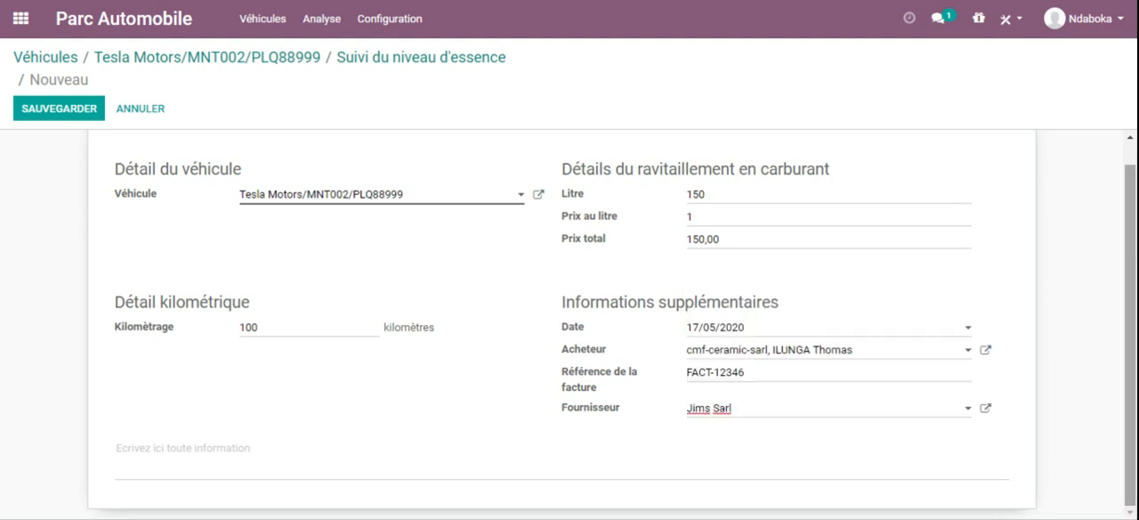
pyautogui.scroll(2, 1115, 180)
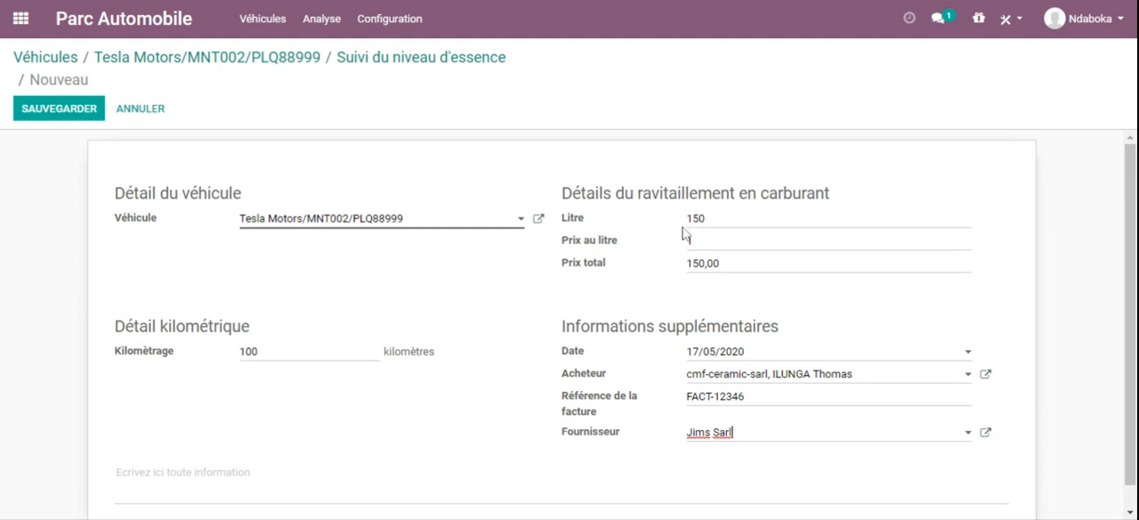
pyautogui.click(52, 112)
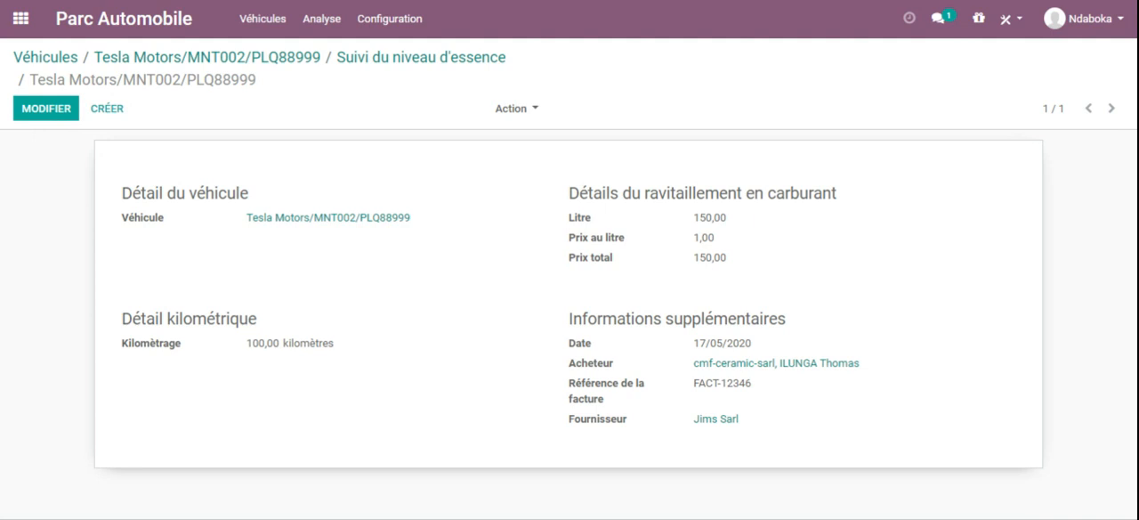
# Step: Go back to the MNT002 vehicle record, check its fuel entries list, and return to the record
pyautogui.click(270, 59)
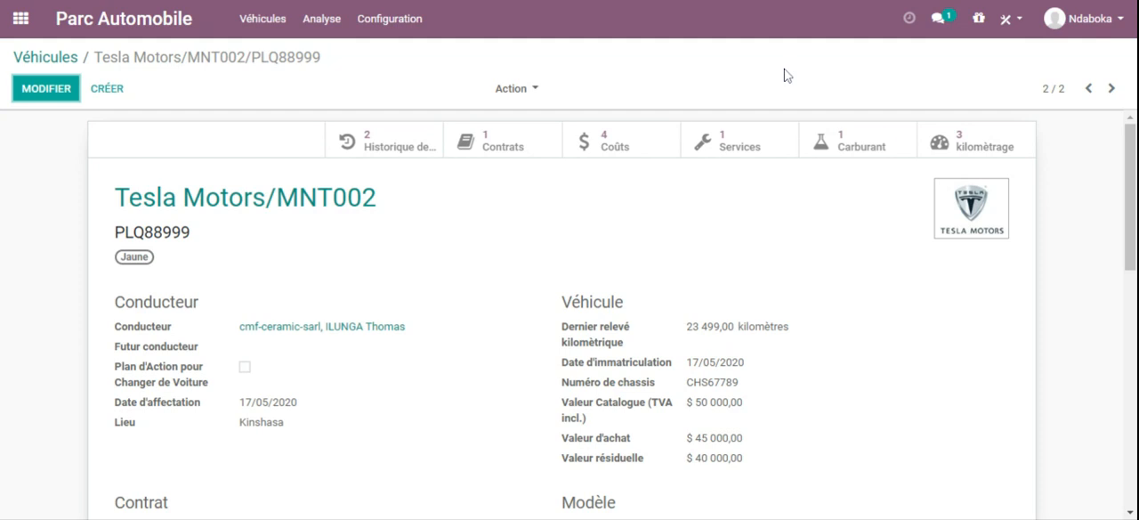
pyautogui.click(846, 144)
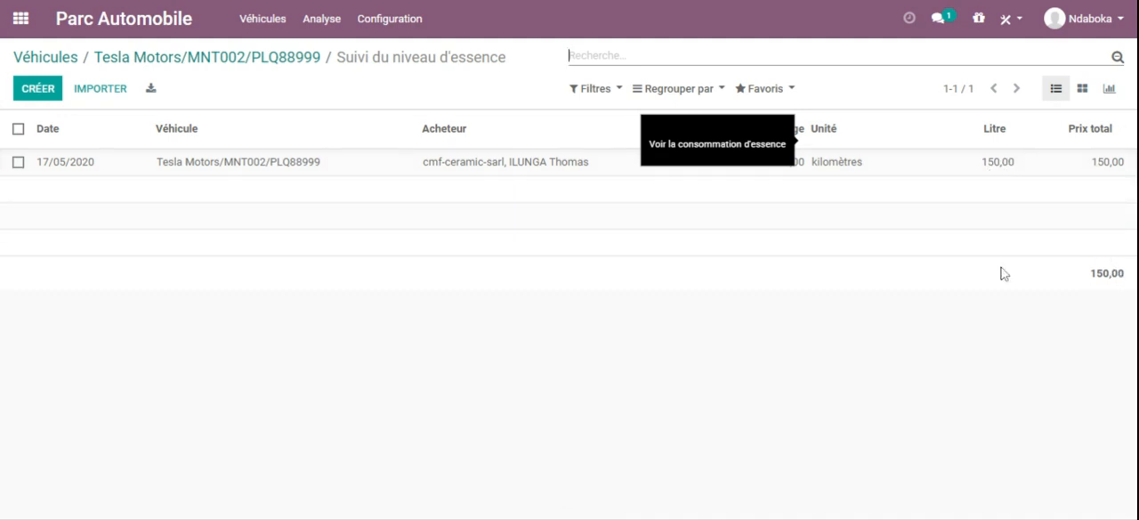
pyautogui.click(276, 64)
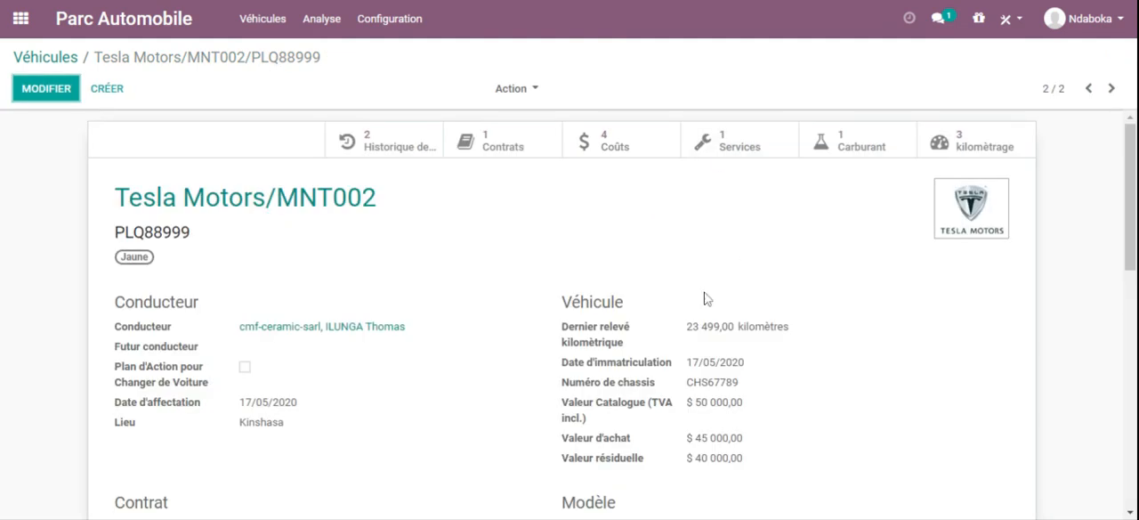
# Step: Review the odometer readings recorded for the MNT002 vehicle and return to its record
pyautogui.scroll(-3, 1128, 161)
pyautogui.scroll(3, 1128, 161)
pyautogui.click(961, 145)
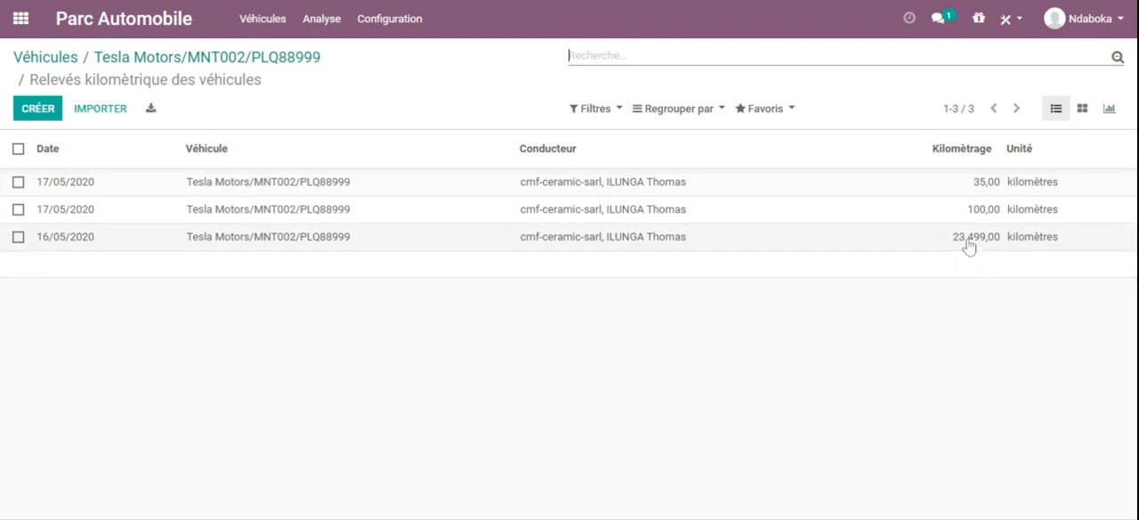
pyautogui.click(214, 57)
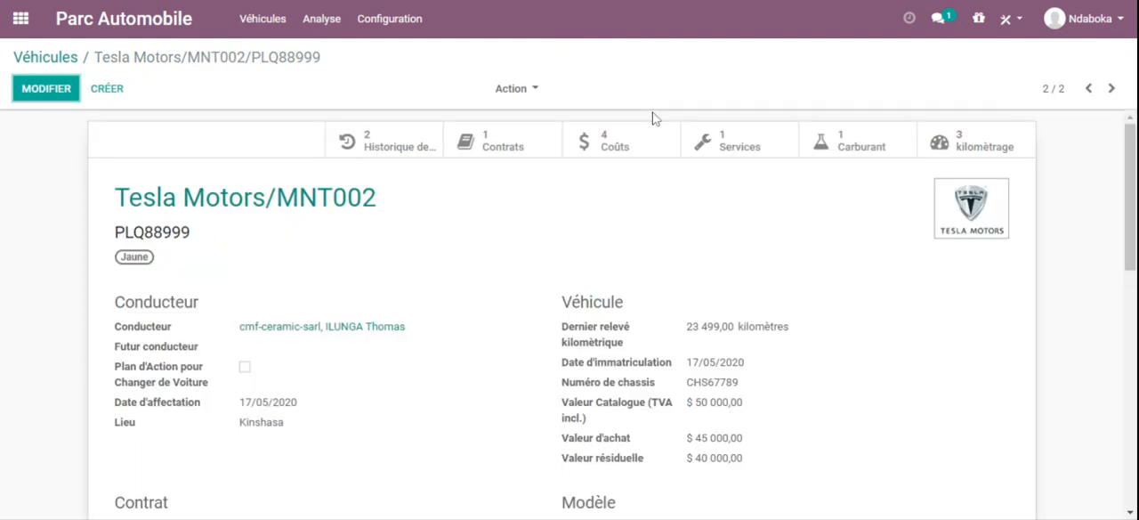
# Step: Check the MNT002 vehicle's costs list, then look through the details of its record
pyautogui.click(590, 147)
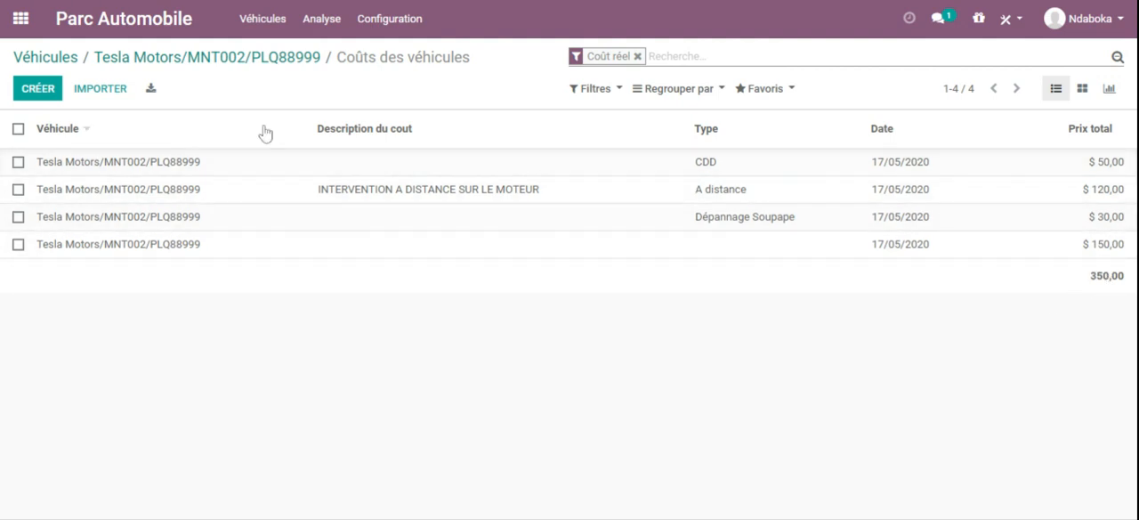
pyautogui.click(266, 64)
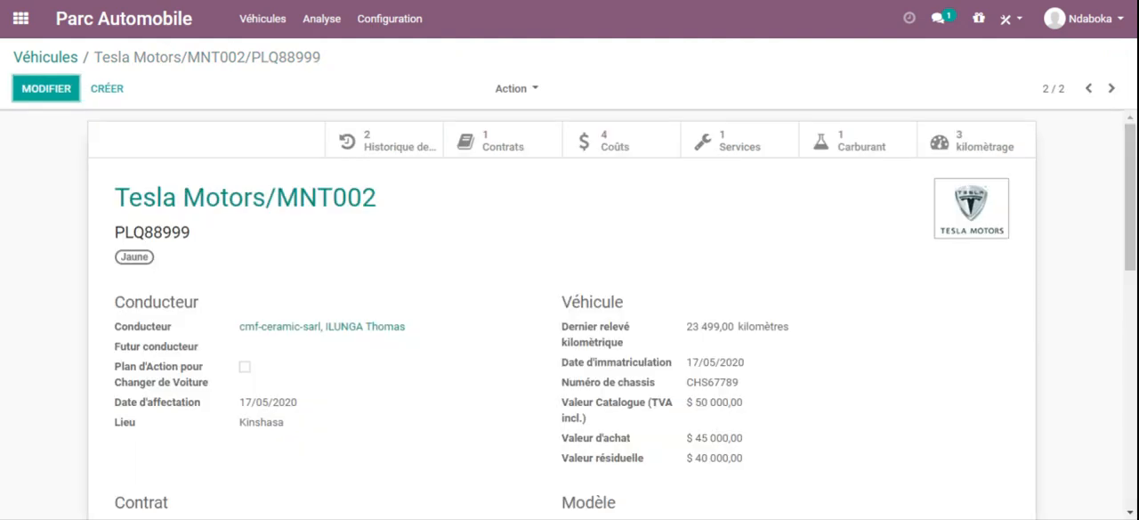
pyautogui.scroll(-3, 1130, 223)
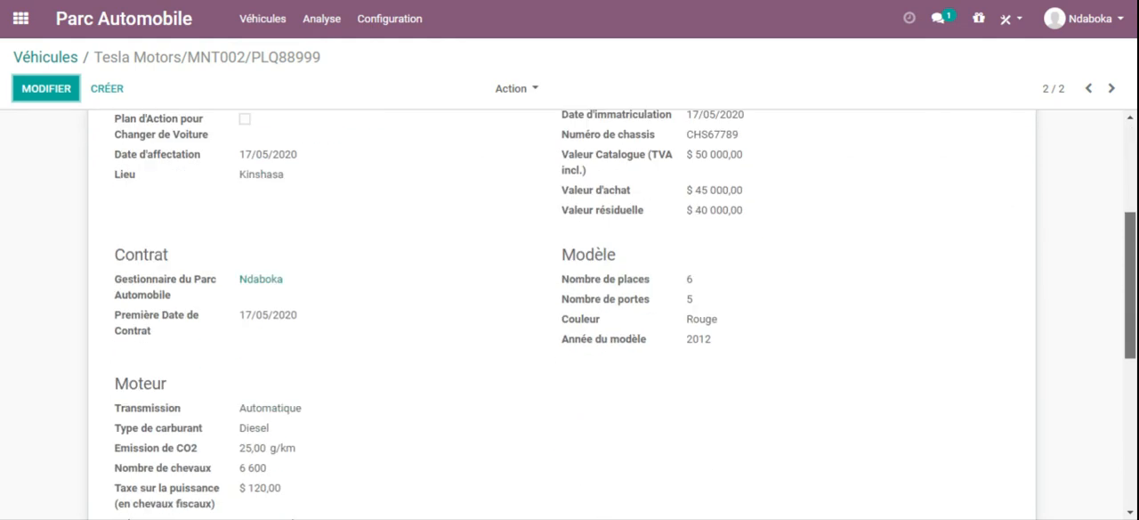
pyautogui.scroll(-5, 570, 314)
pyautogui.moveTo(1131, 387); pyautogui.dragTo(1137, 76)
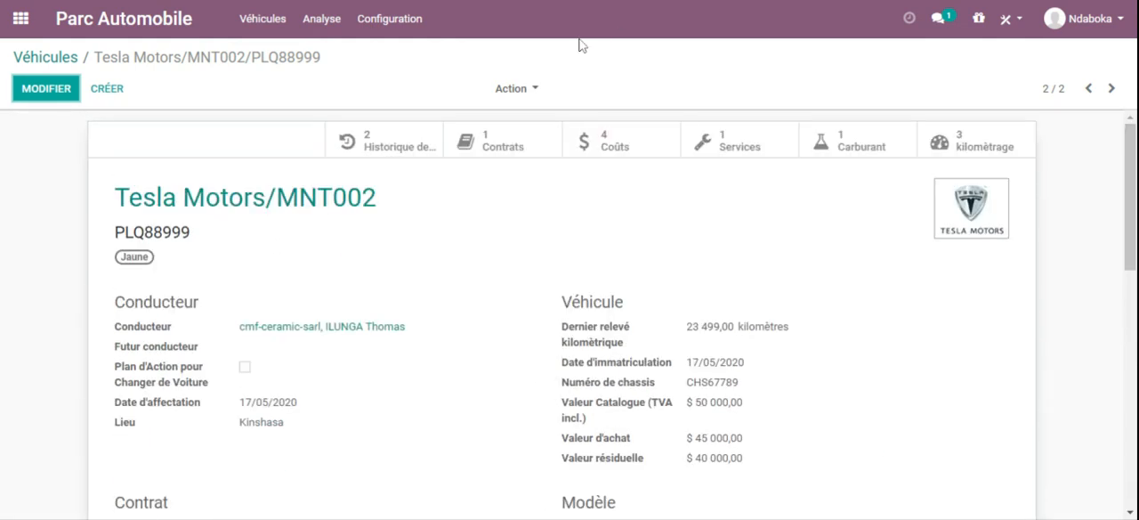
pyautogui.click(535, 90)
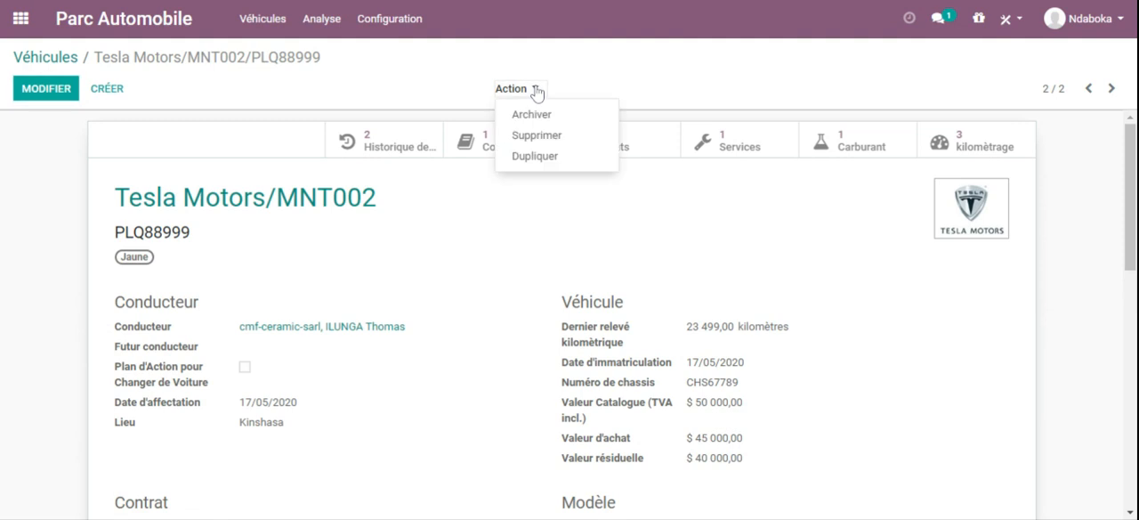
pyautogui.click(380, 82)
pyautogui.moveTo(1132, 141); pyautogui.dragTo(1110, 100)
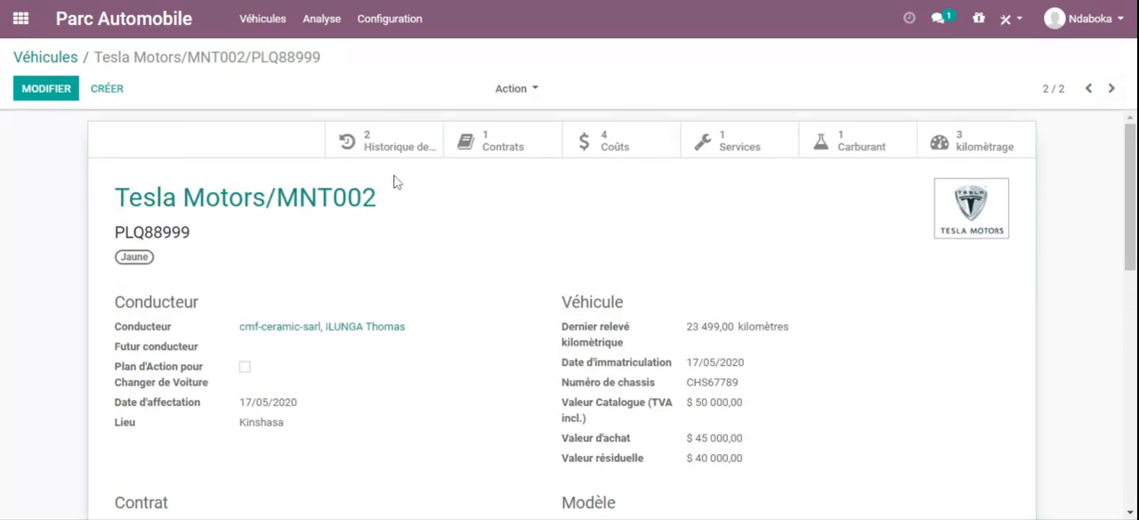
# Step: On the vehicles board, move the Bentley/XT7888 to the Panne stage and the Tesla Motors/MNT002 to the Bon état stage
pyautogui.click(64, 68)
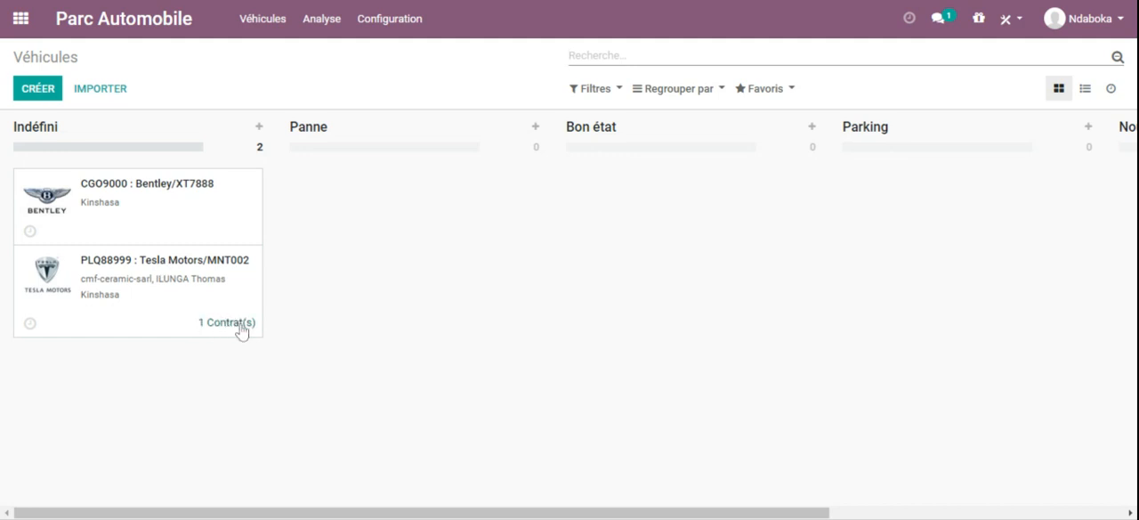
pyautogui.moveTo(123, 203); pyautogui.dragTo(378, 173)
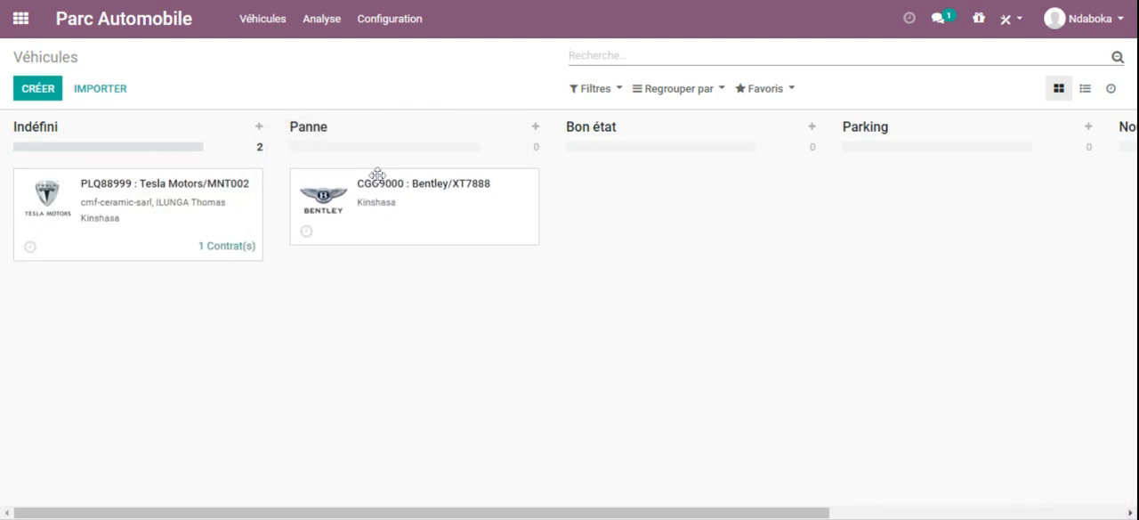
pyautogui.moveTo(148, 211); pyautogui.dragTo(695, 184)
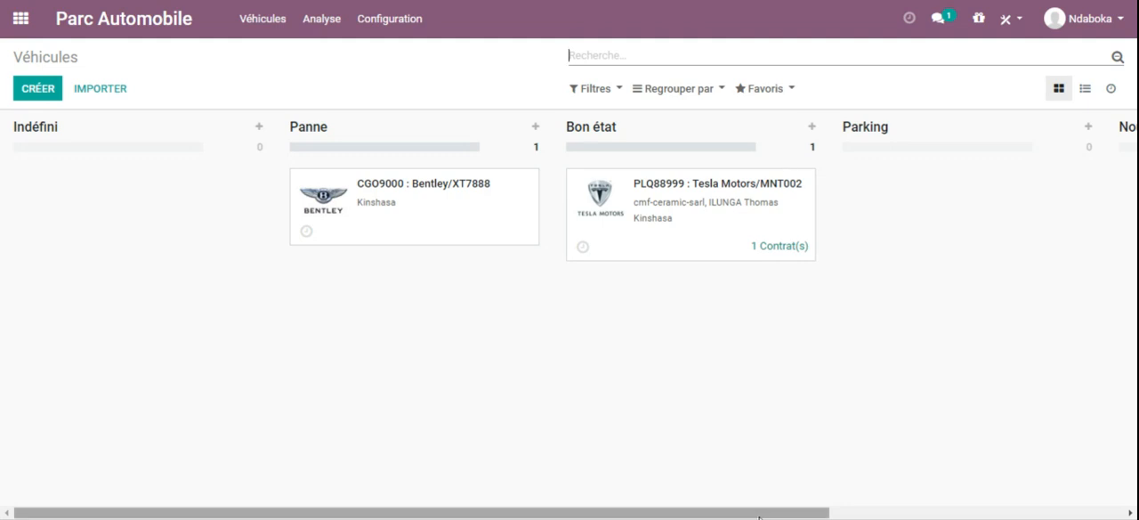
# Step: Move the Tesla Motors/MNT002 from the Bon état stage to the Parking stage
pyautogui.moveTo(753, 514); pyautogui.dragTo(806, 516)
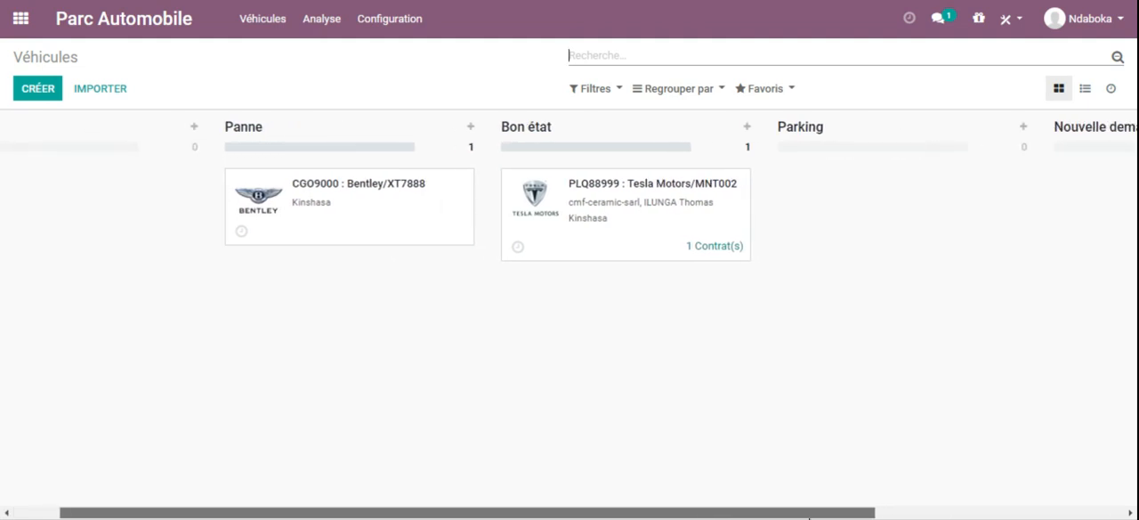
pyautogui.moveTo(605, 197); pyautogui.dragTo(840, 182)
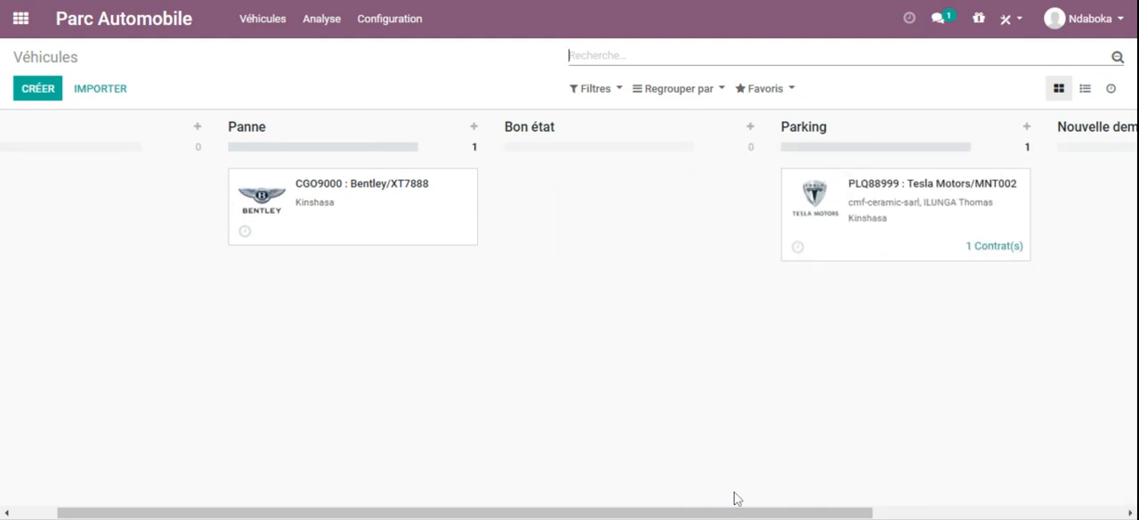
pyautogui.moveTo(728, 512); pyautogui.dragTo(685, 512)
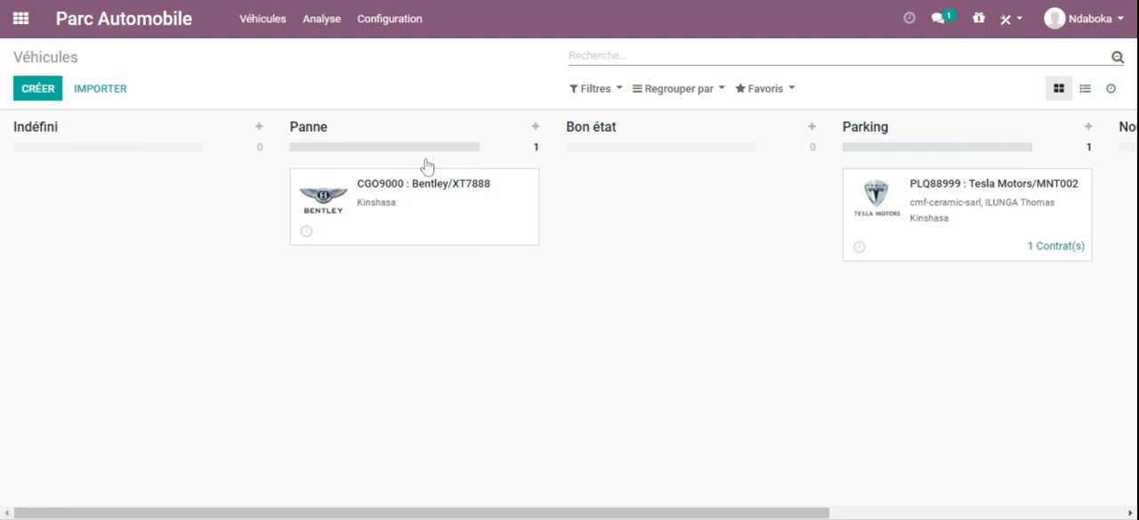
# Step: Open the odometer readings of all vehicles and expand the Tesla Motors/MNT002 and Bentley/XT7888 groups to review them
pyautogui.click(331, 28)
pyautogui.moveTo(247, 10)
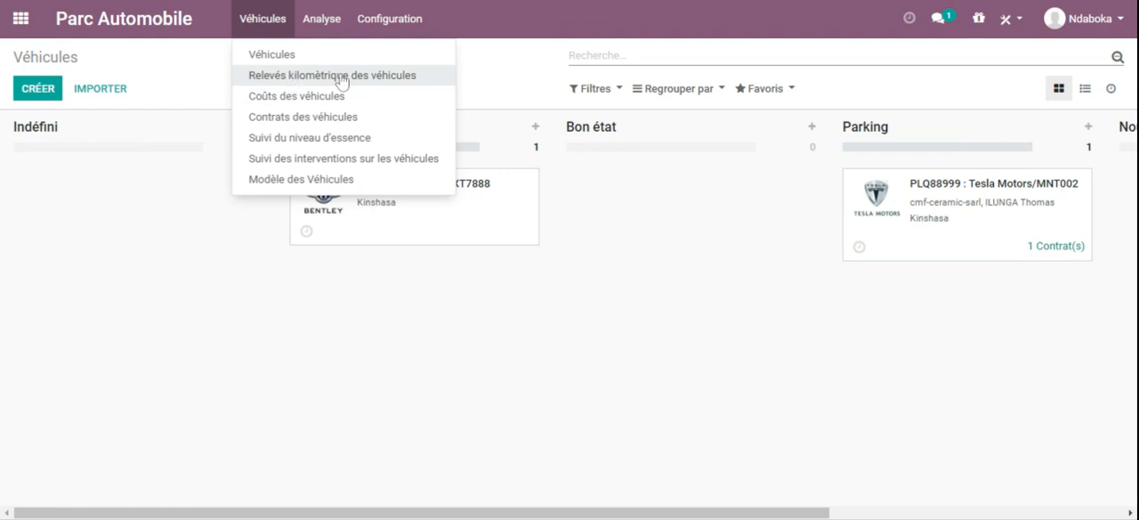
pyautogui.click(285, 79)
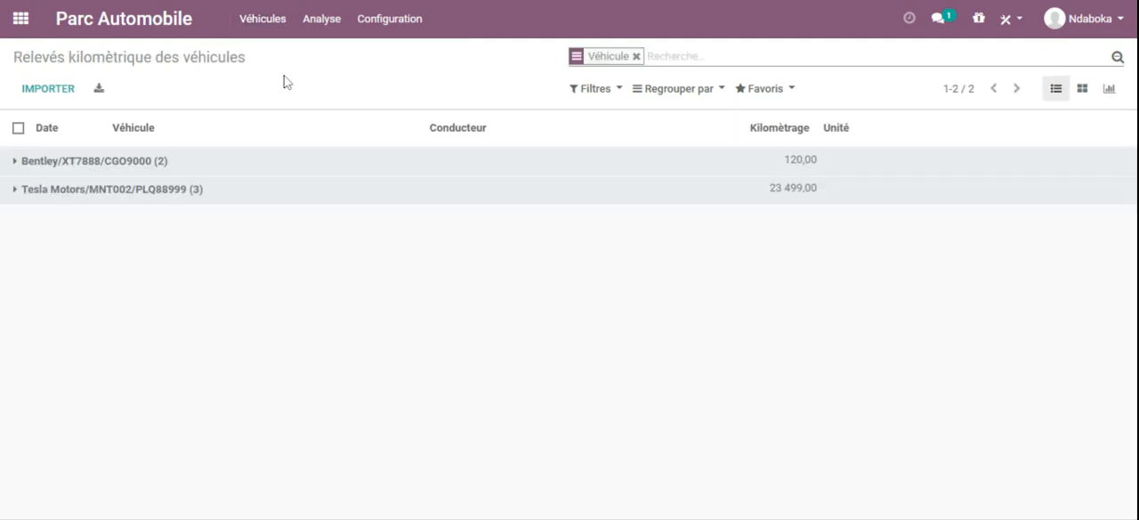
pyautogui.click(11, 195)
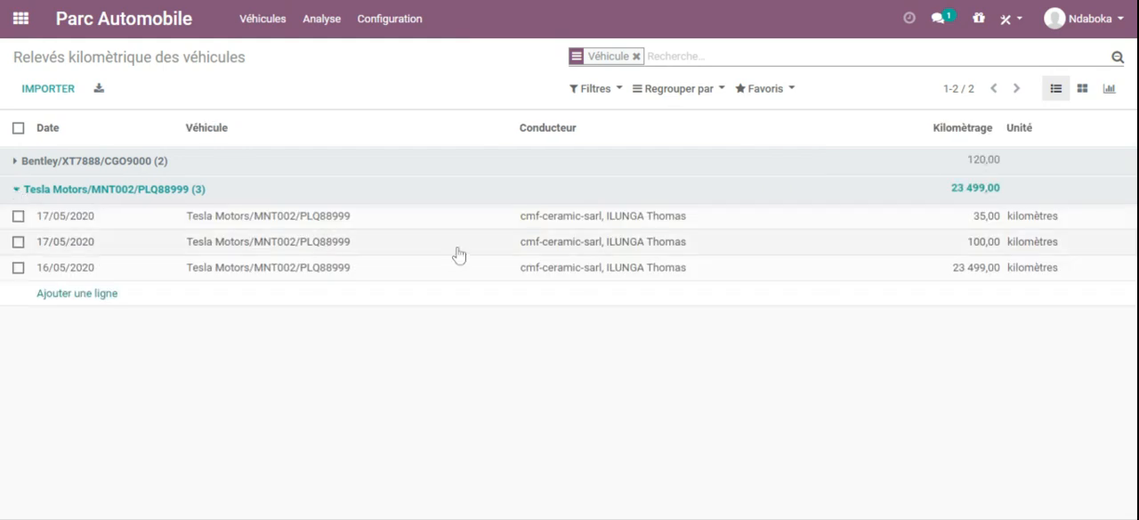
pyautogui.click(15, 163)
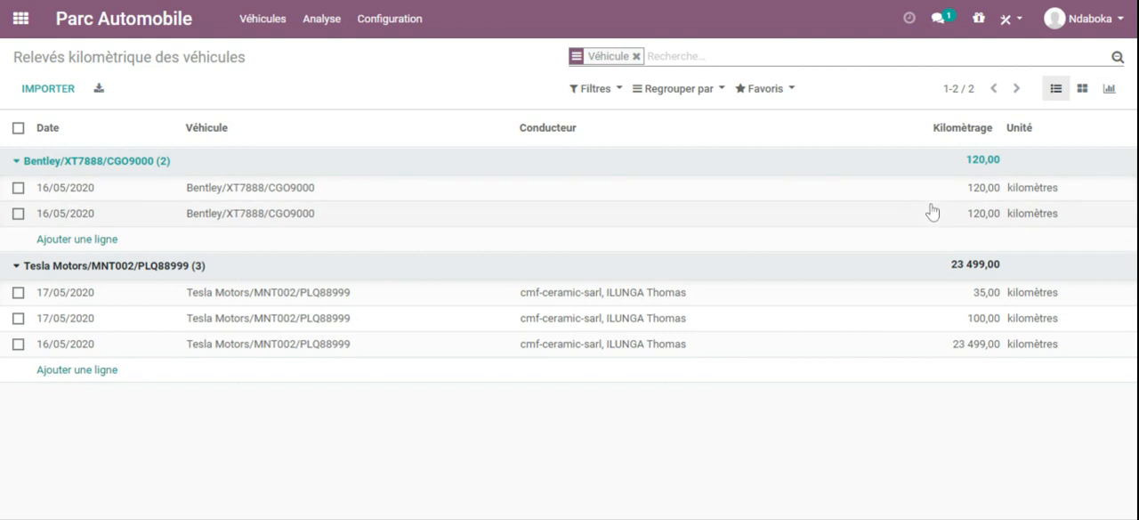
# Step: Open the costs of all vehicles and expand the Tesla Motors/MNT002 and Bentley/XT7888 groups to review them
pyautogui.click(264, 25)
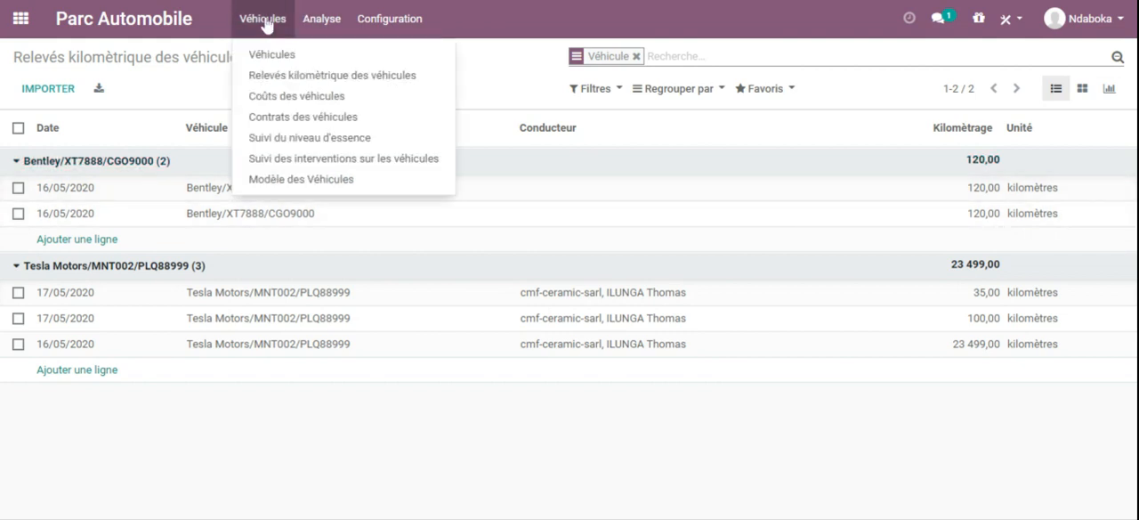
pyautogui.click(291, 100)
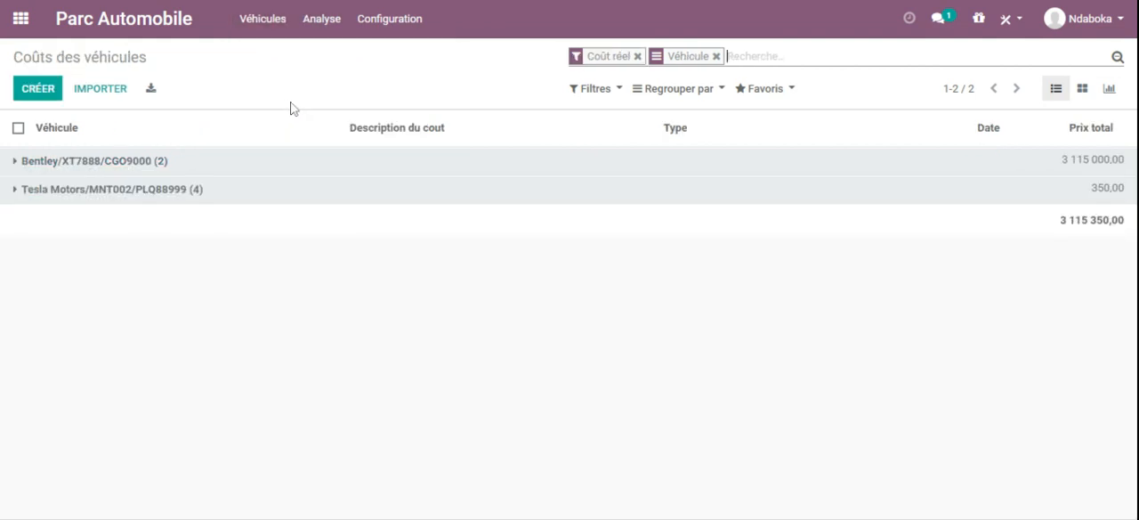
pyautogui.click(10, 190)
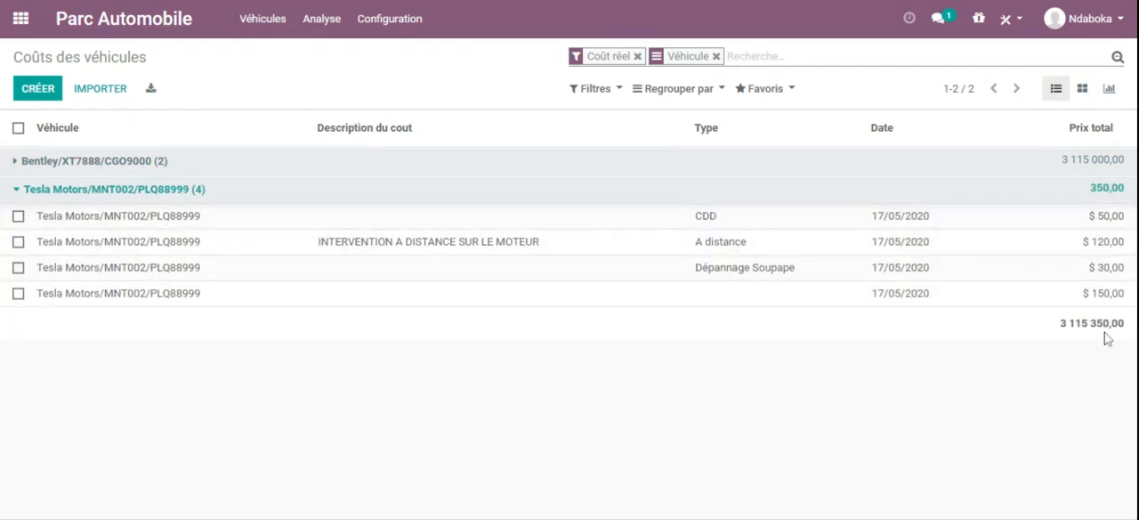
pyautogui.click(12, 160)
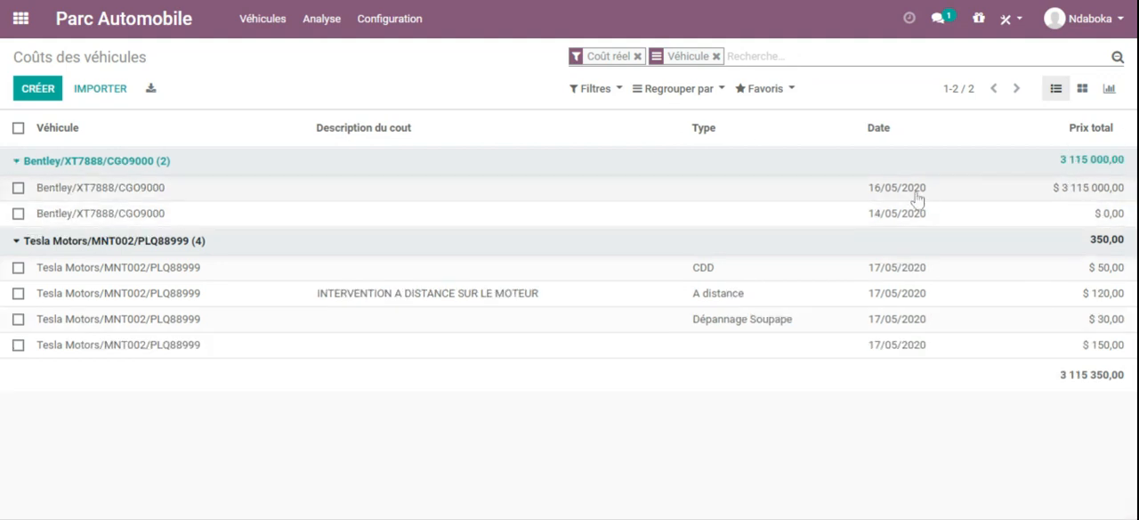
# Step: Open the list of vehicle contracts to review the contracts in progress
pyautogui.click(267, 22)
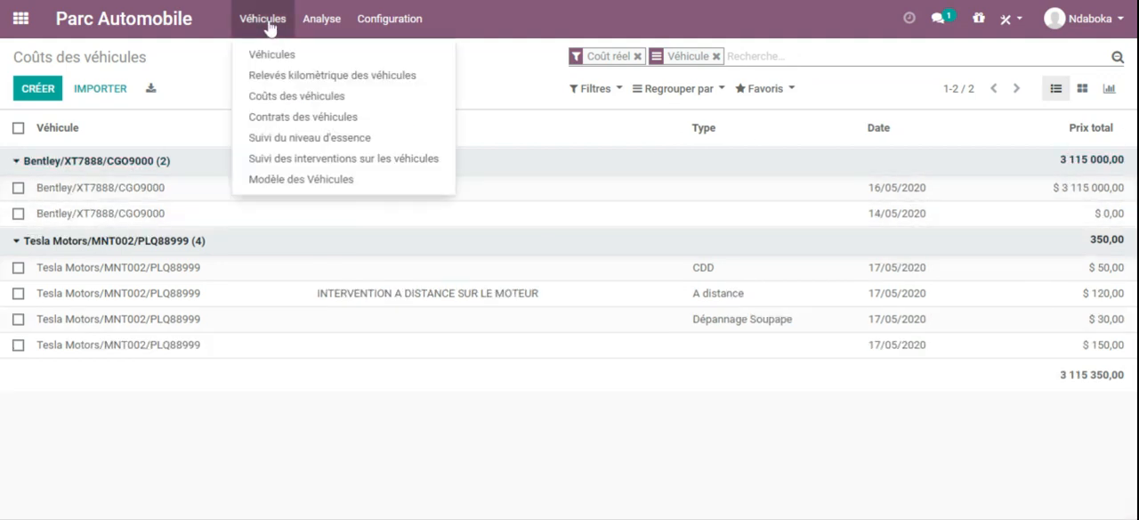
pyautogui.click(302, 116)
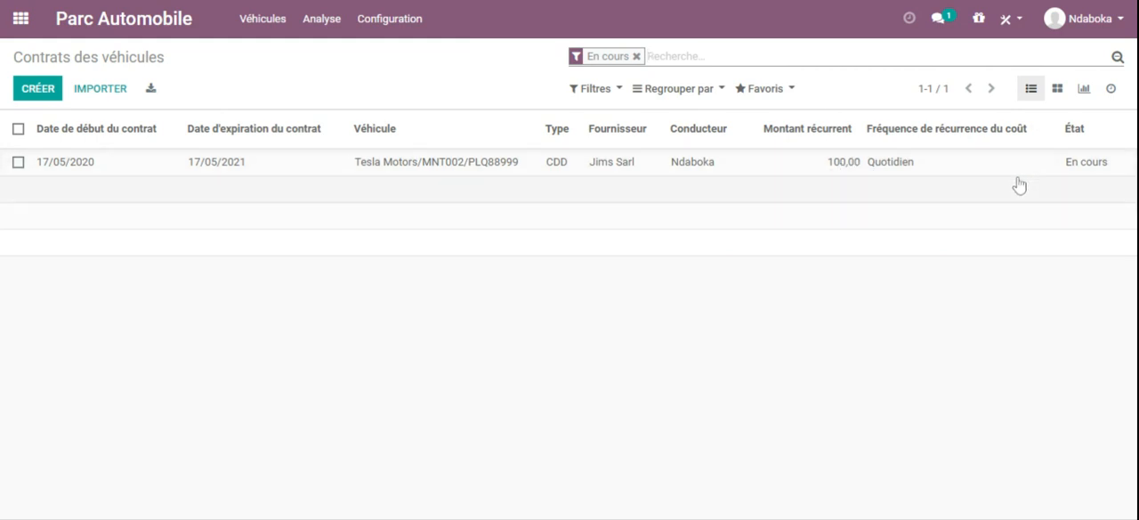
# Step: Open the fuel log of all vehicles and expand the Bentley/XT7888 and Tesla Motors/MNT002 groups to review them
pyautogui.click(258, 17)
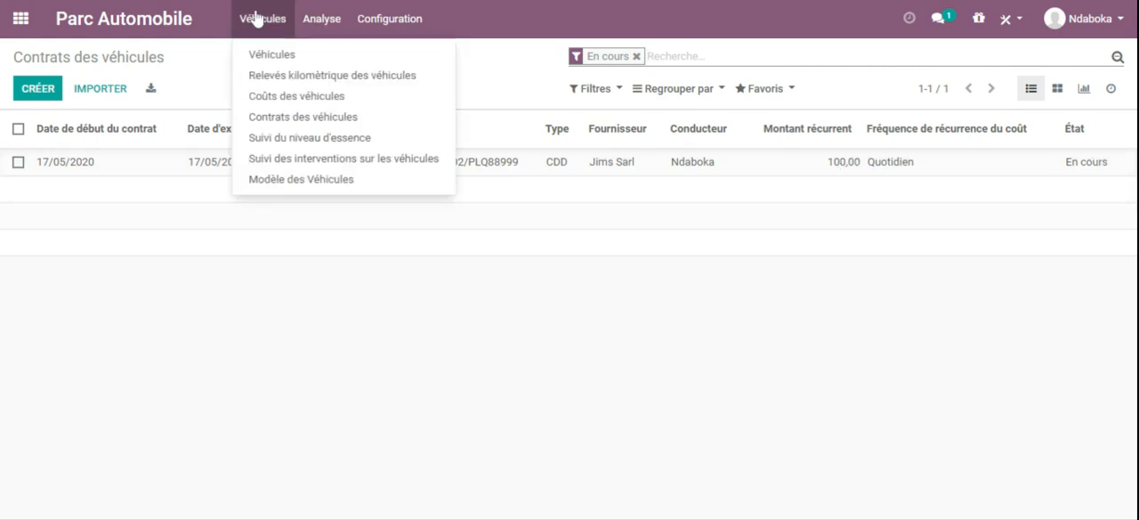
pyautogui.click(296, 146)
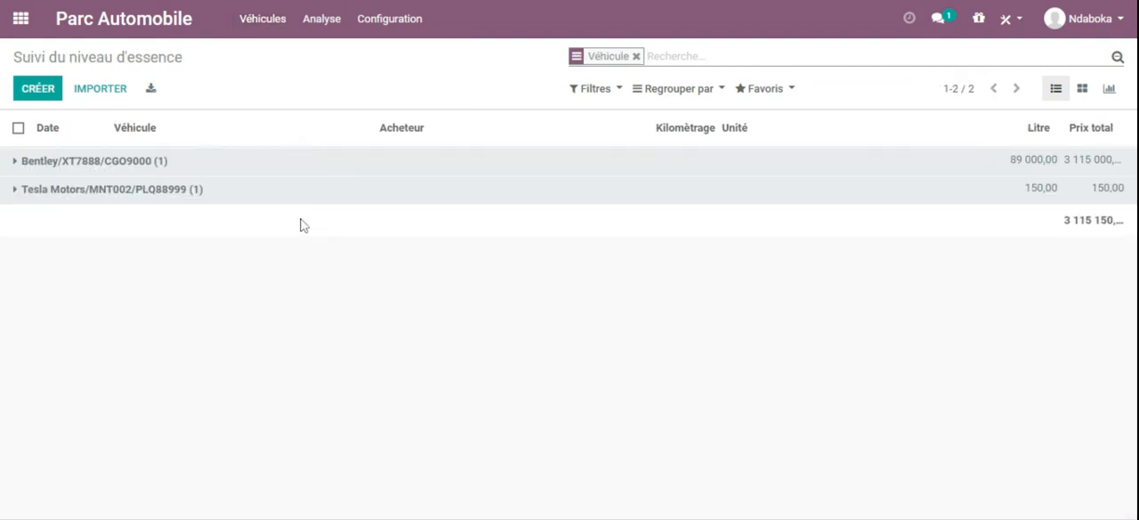
pyautogui.click(16, 161)
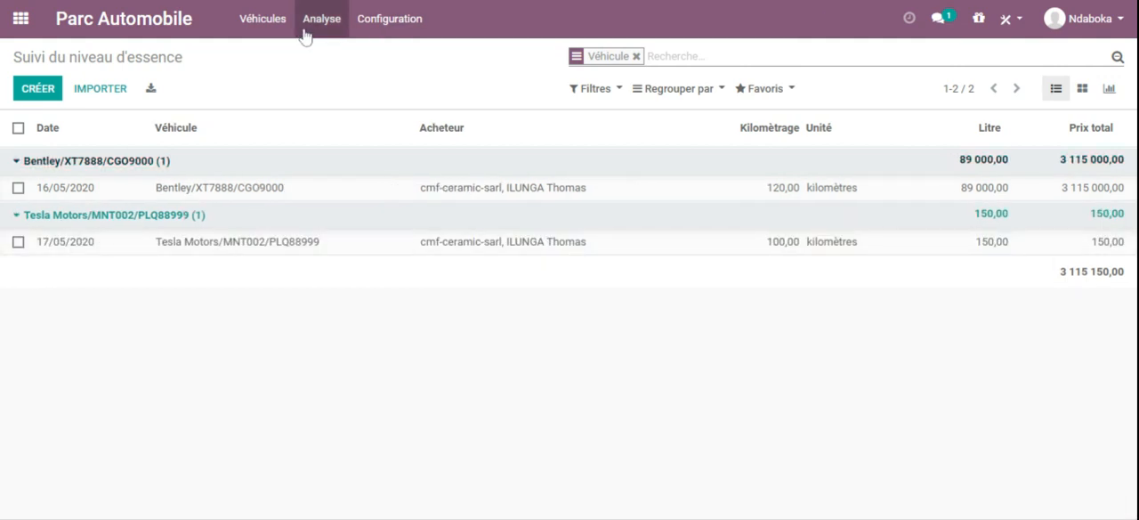
# Step: Open the vehicle models list and expand the Mercedes, Bmw, Bentley, Tesla Motors and Audi groups to examine their models
pyautogui.click(262, 18)
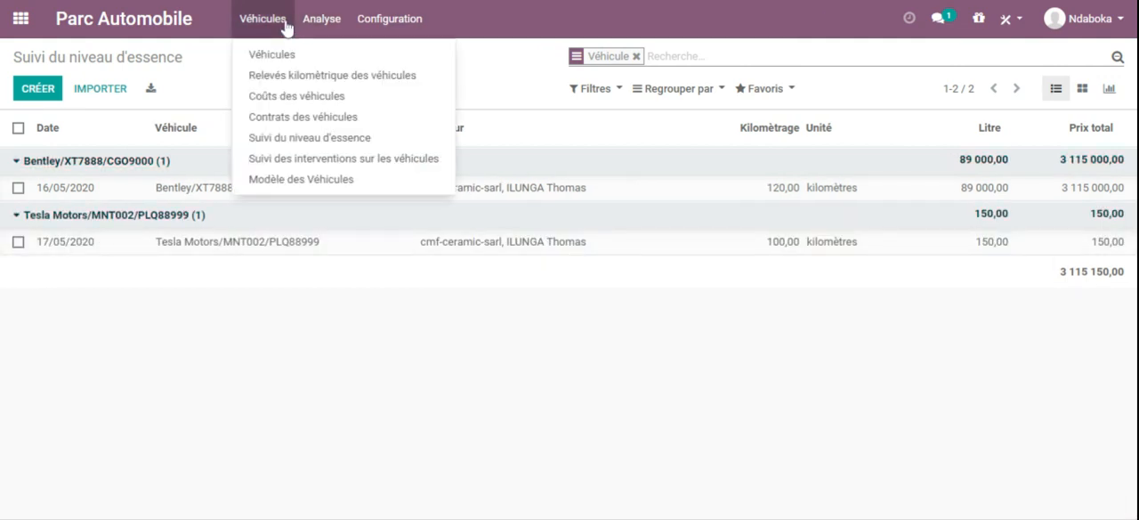
pyautogui.click(301, 181)
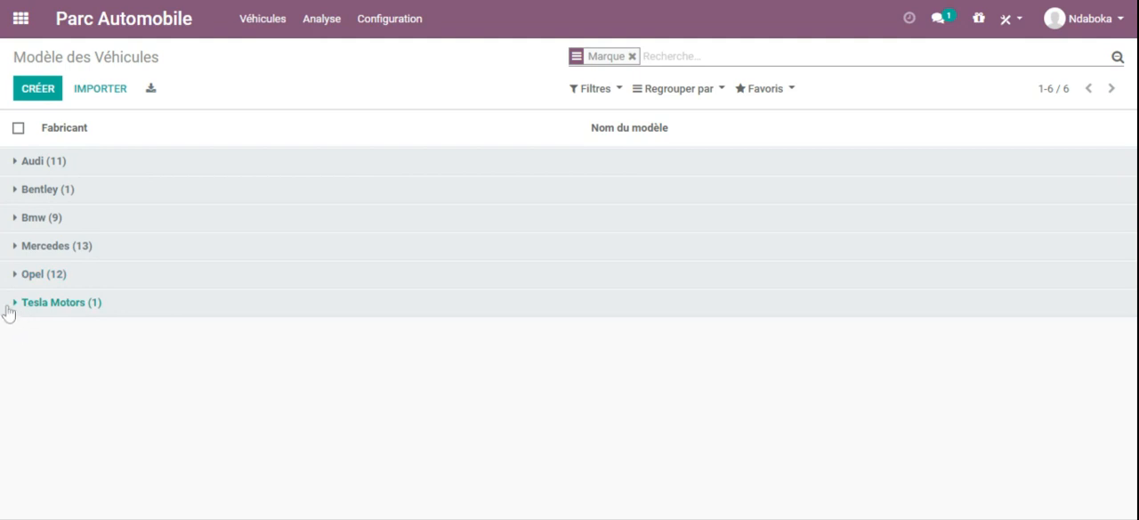
pyautogui.click(12, 252)
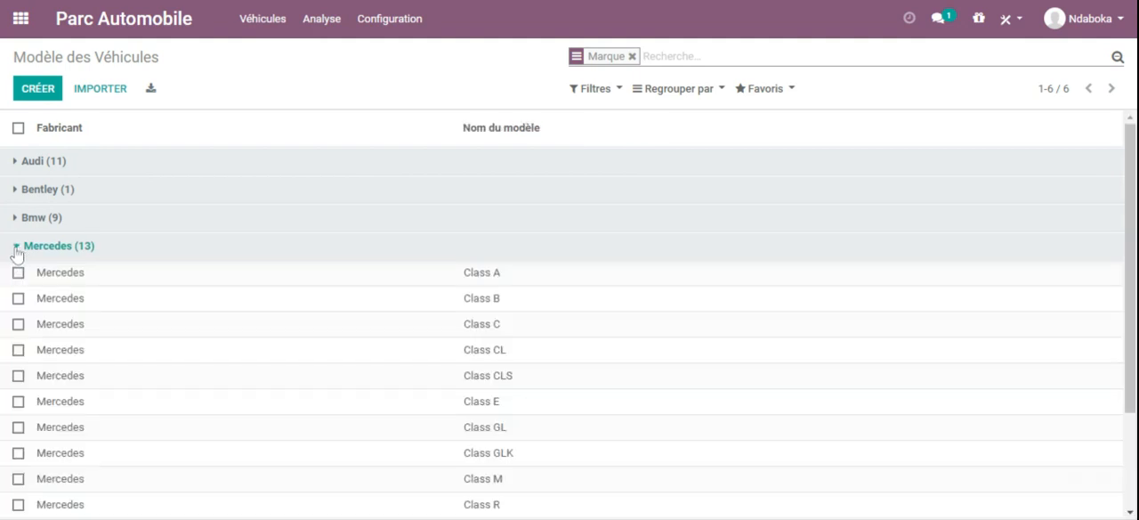
pyautogui.click(14, 253)
pyautogui.click(16, 222)
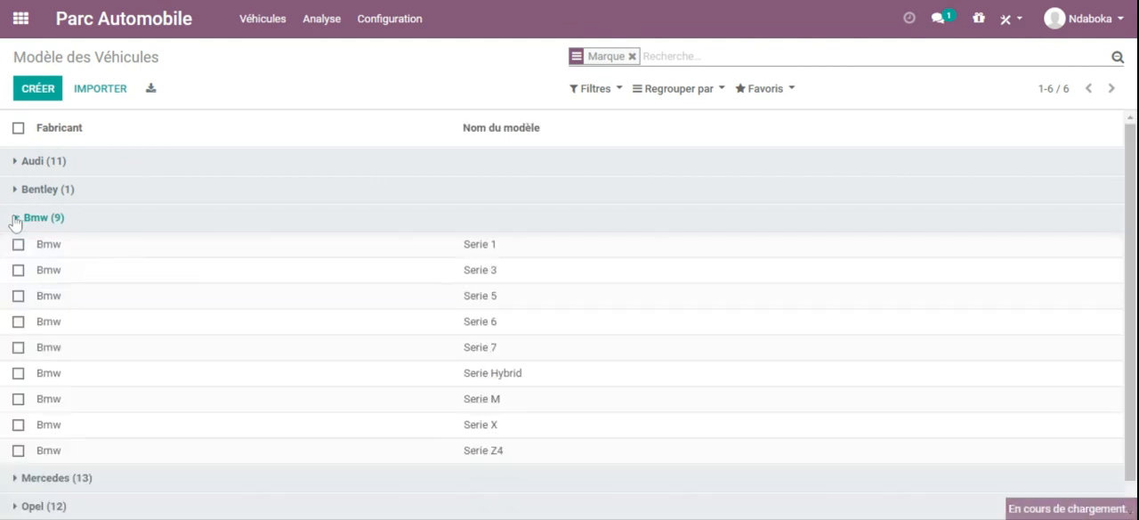
pyautogui.click(16, 219)
pyautogui.click(15, 196)
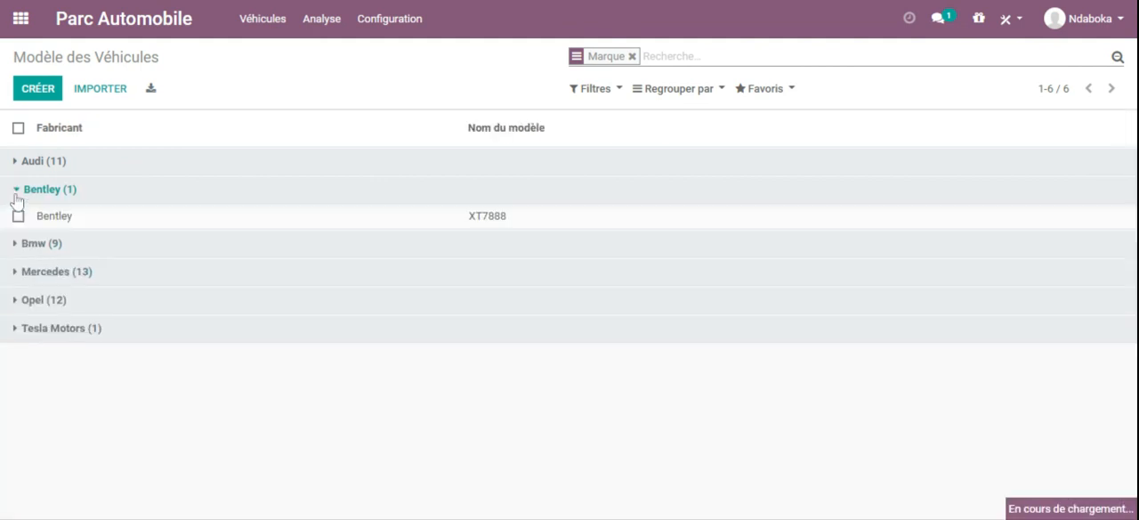
pyautogui.click(15, 194)
pyautogui.click(15, 303)
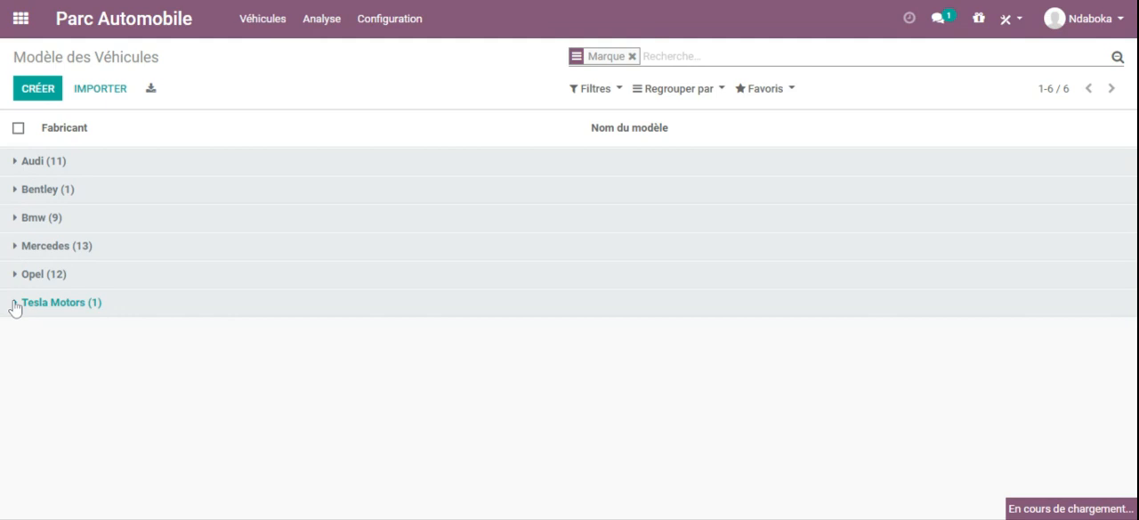
pyautogui.click(14, 161)
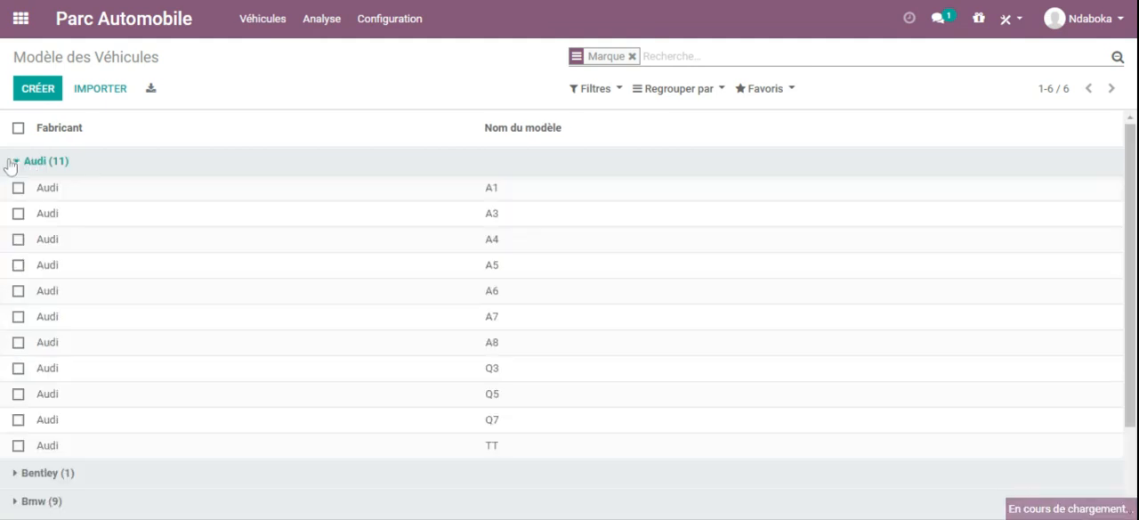
pyautogui.click(16, 162)
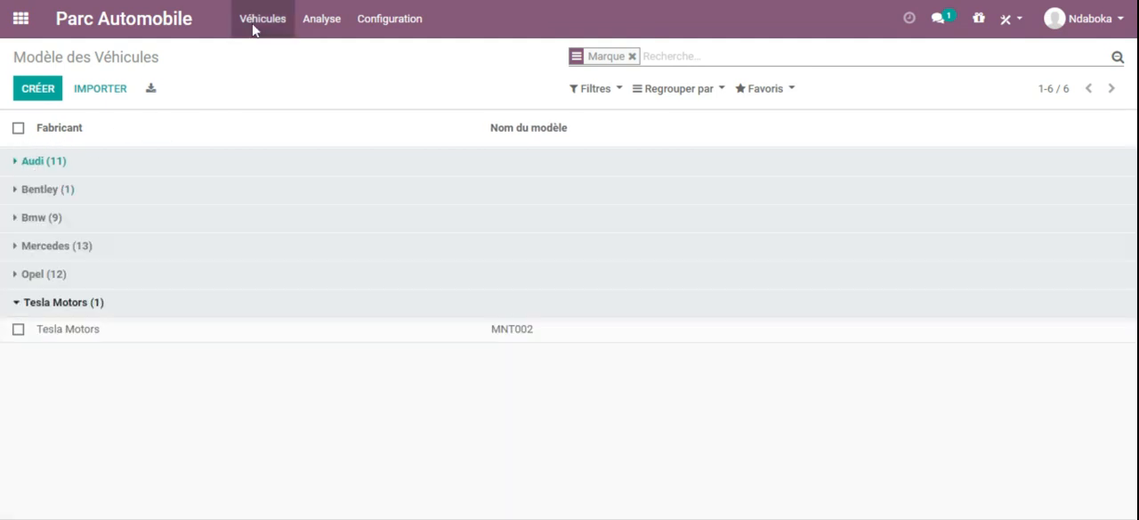
# Step: Review the fleet's estimated cost analysis and the actual expense analysis charts
pyautogui.click(318, 23)
pyautogui.moveTo(308, 23)
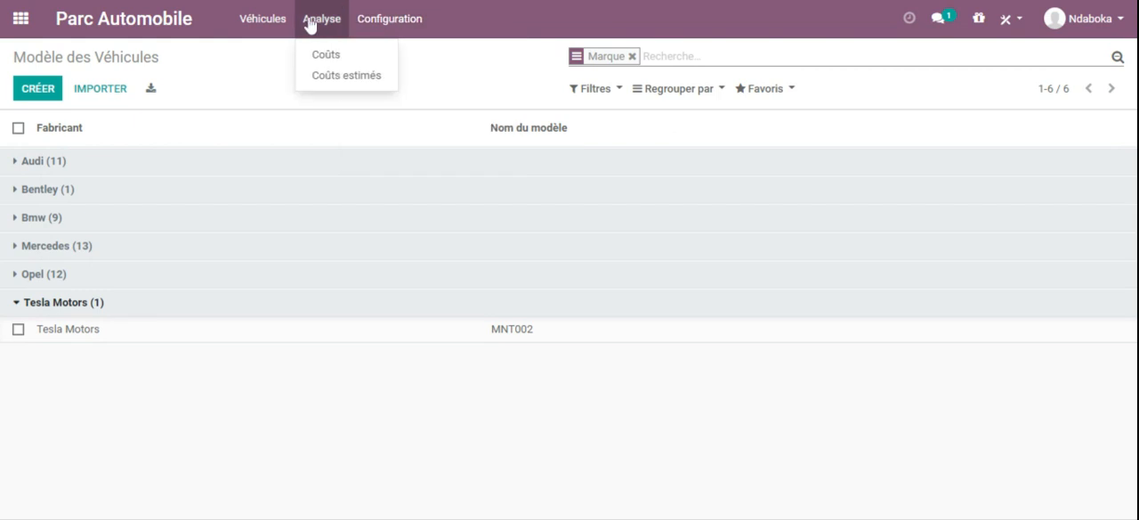
pyautogui.click(334, 76)
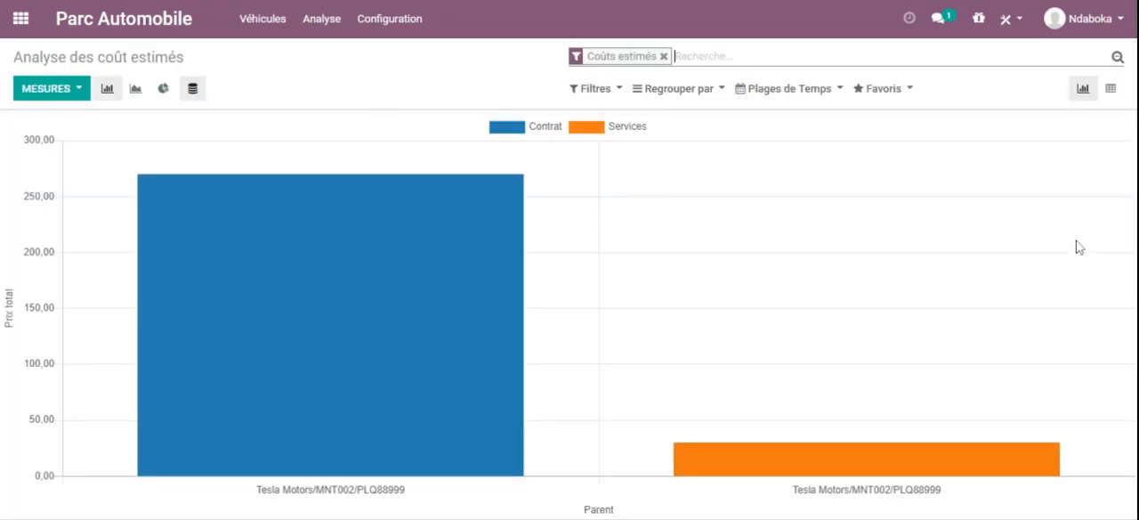
pyautogui.moveTo(434, 398)
pyautogui.moveTo(752, 459)
pyautogui.click(310, 25)
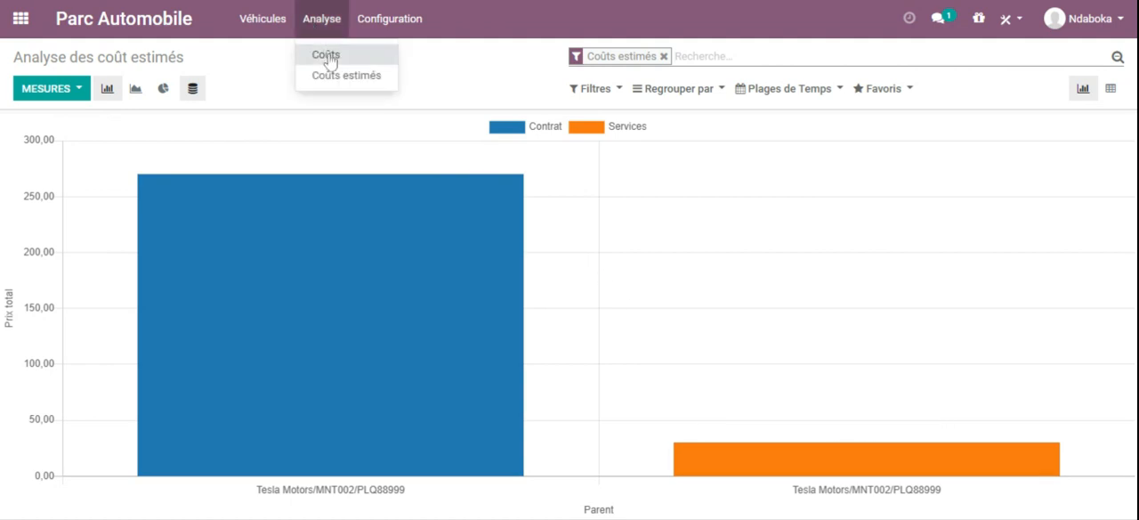
pyautogui.click(328, 56)
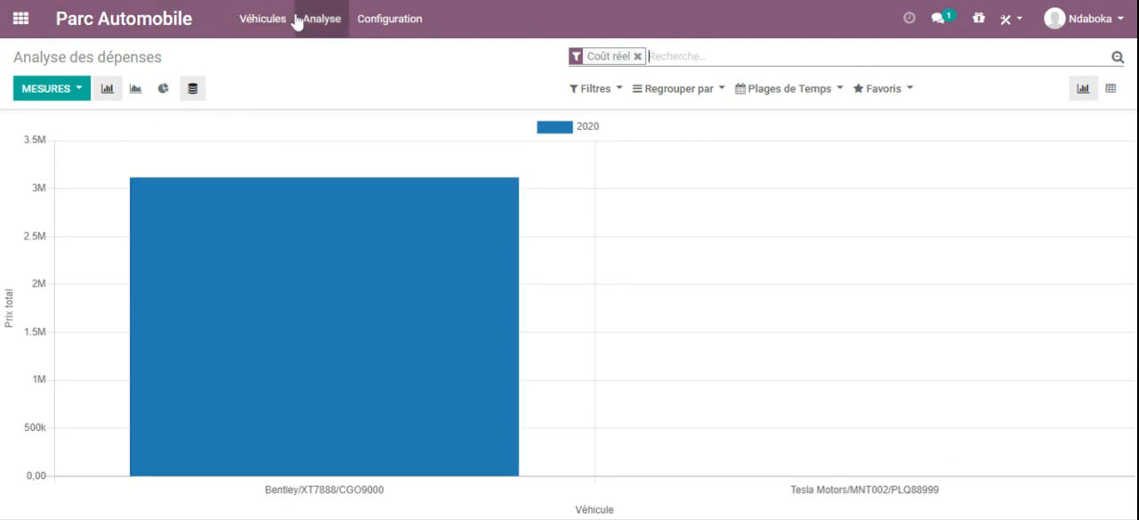
# Step: Open the Tesla Motors/MNT002 record from the vehicles overview and review its details down to the engine section
pyautogui.click(264, 21)
pyautogui.click(271, 55)
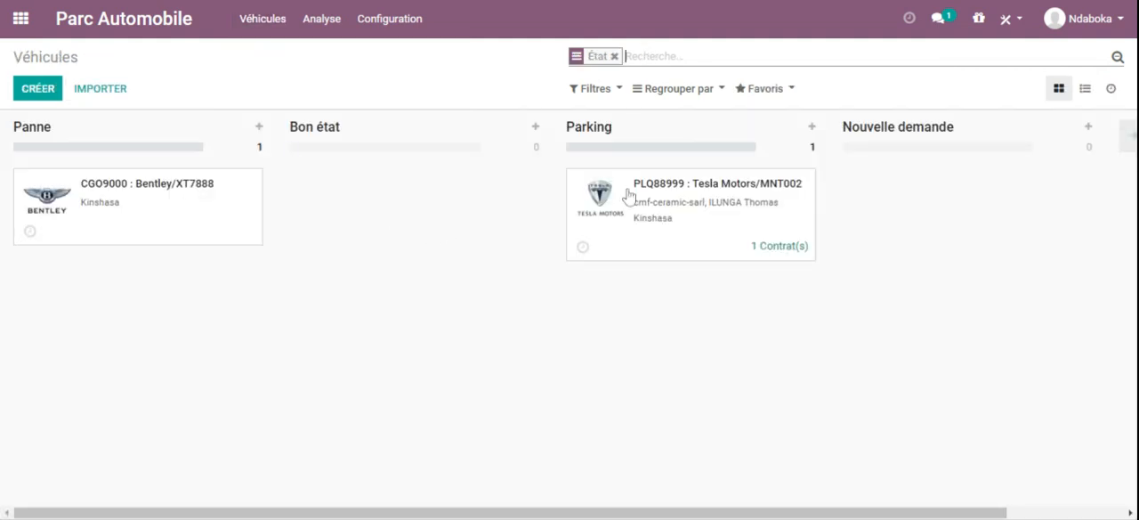
pyautogui.click(663, 205)
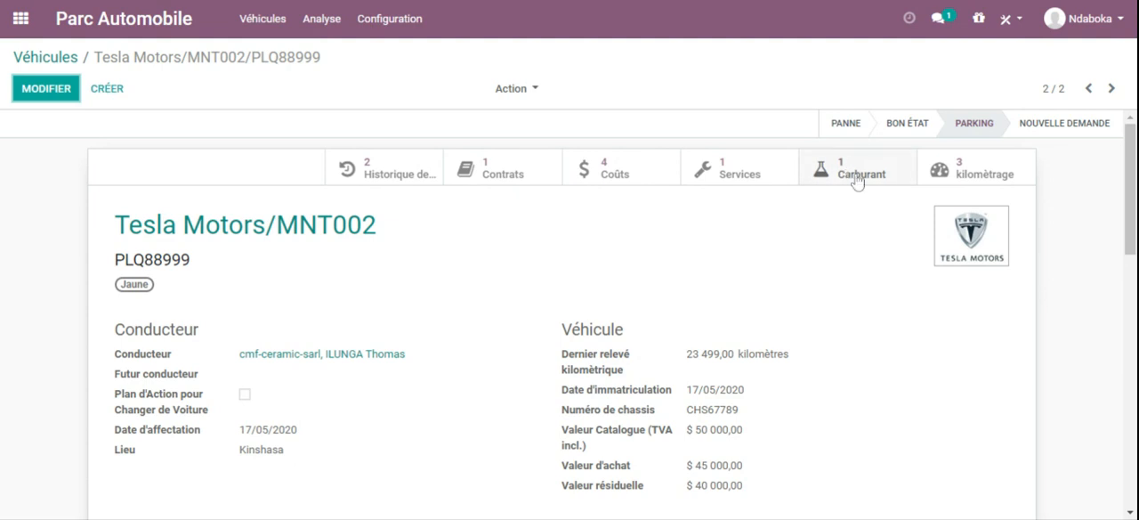
pyautogui.scroll(-5, 1130, 187)
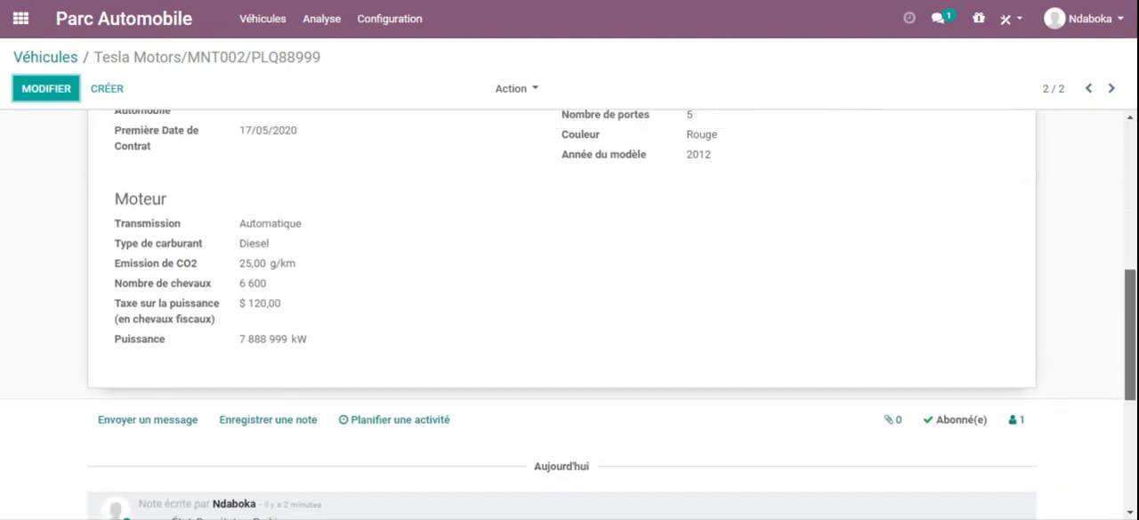
pyautogui.scroll(5, 1073, 389)
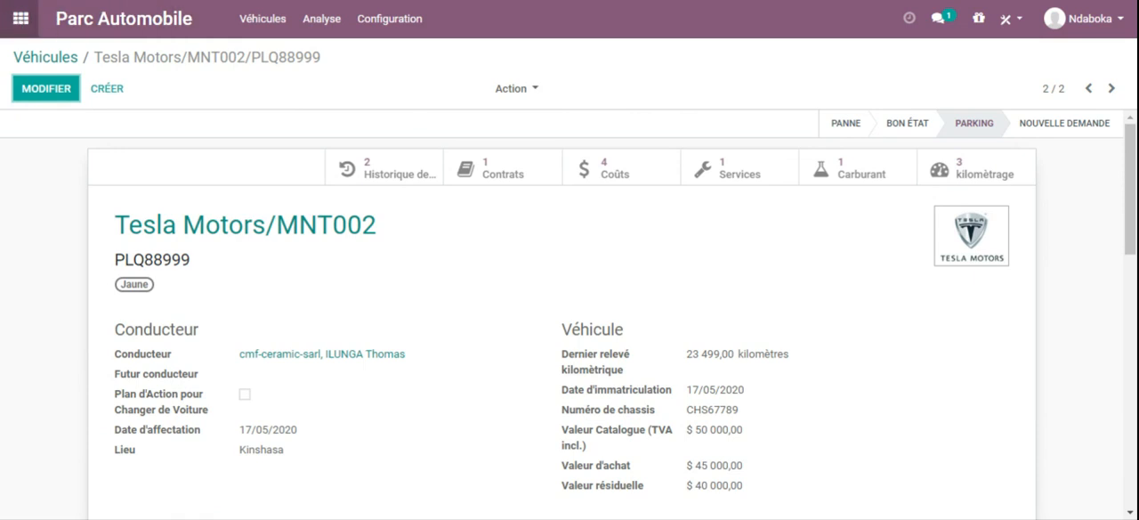
# Step: Switch to the Réparations app and create the repair order tags EQ001 and EQ002
pyautogui.click(18, 21)
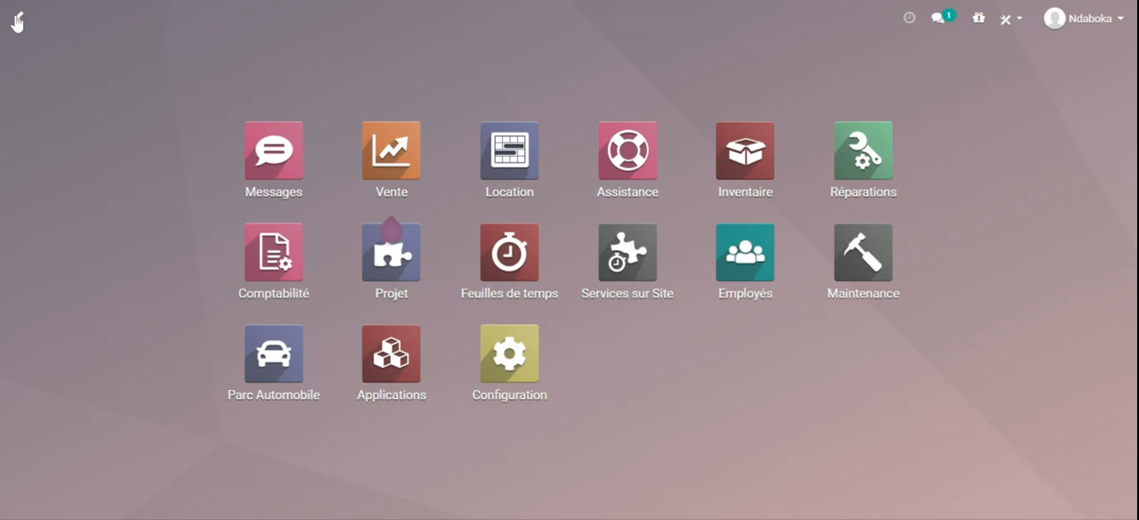
pyautogui.click(882, 168)
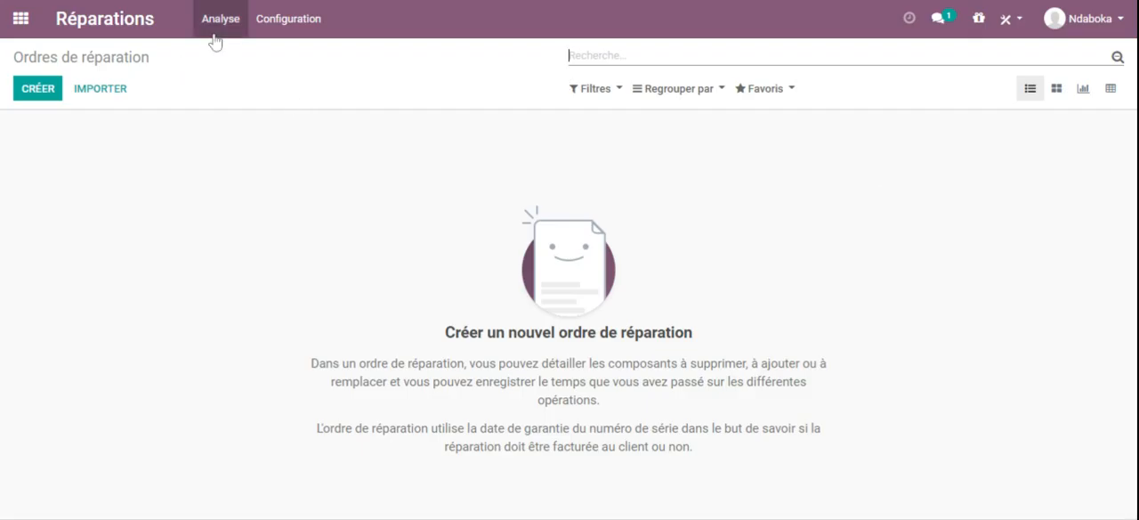
pyautogui.click(271, 19)
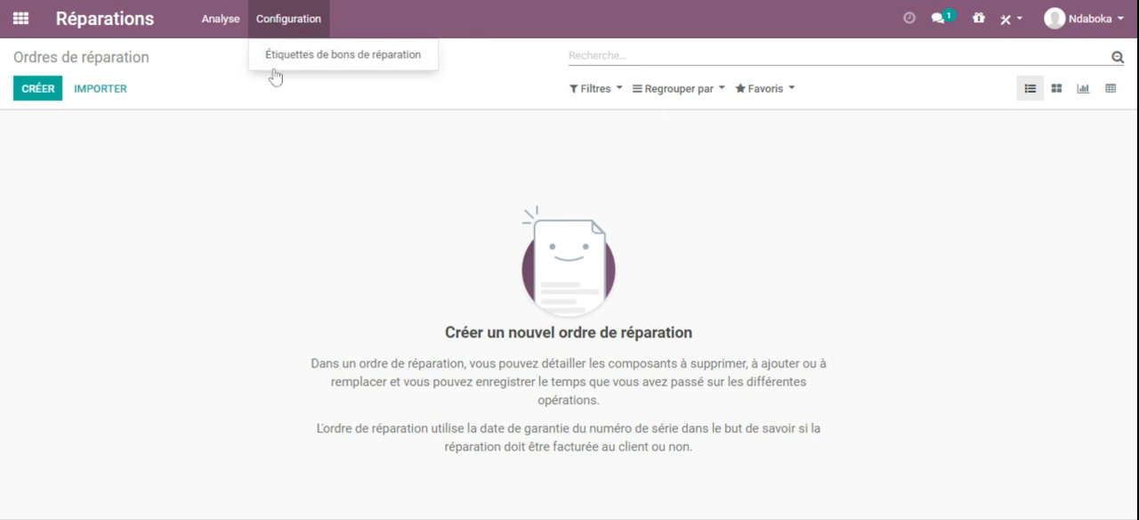
pyautogui.click(319, 58)
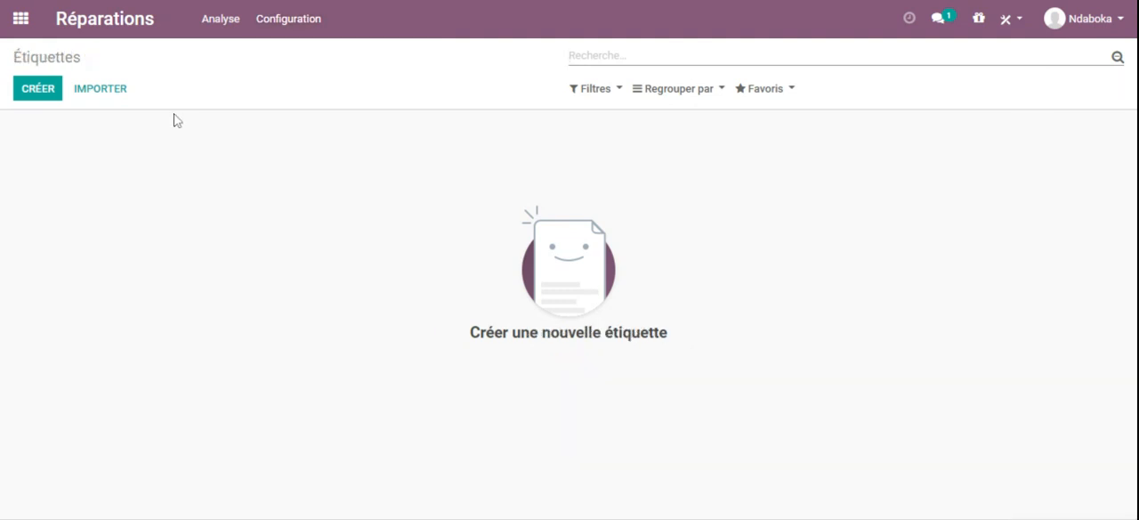
pyautogui.click(36, 90)
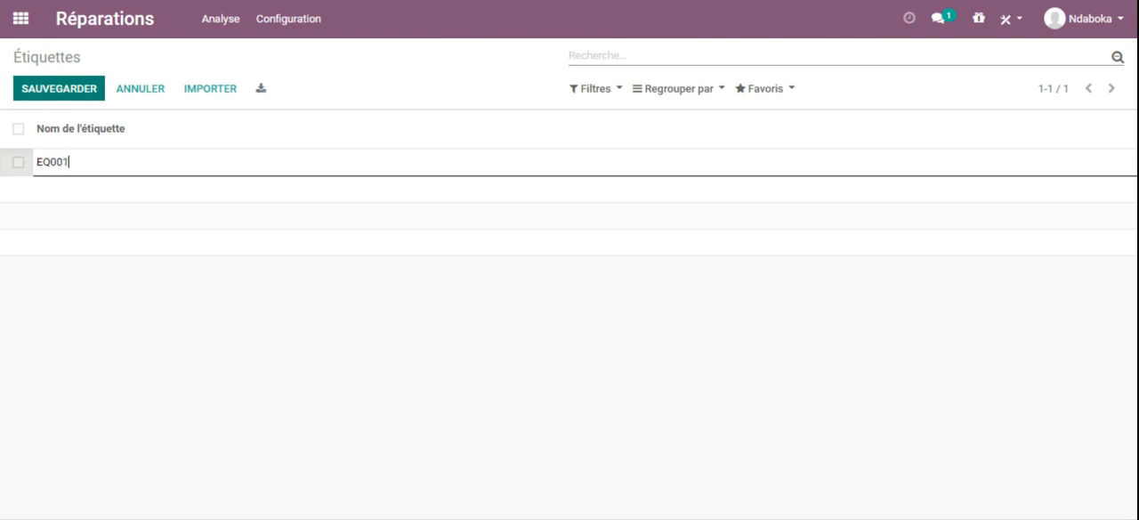
pyautogui.click(45, 89)
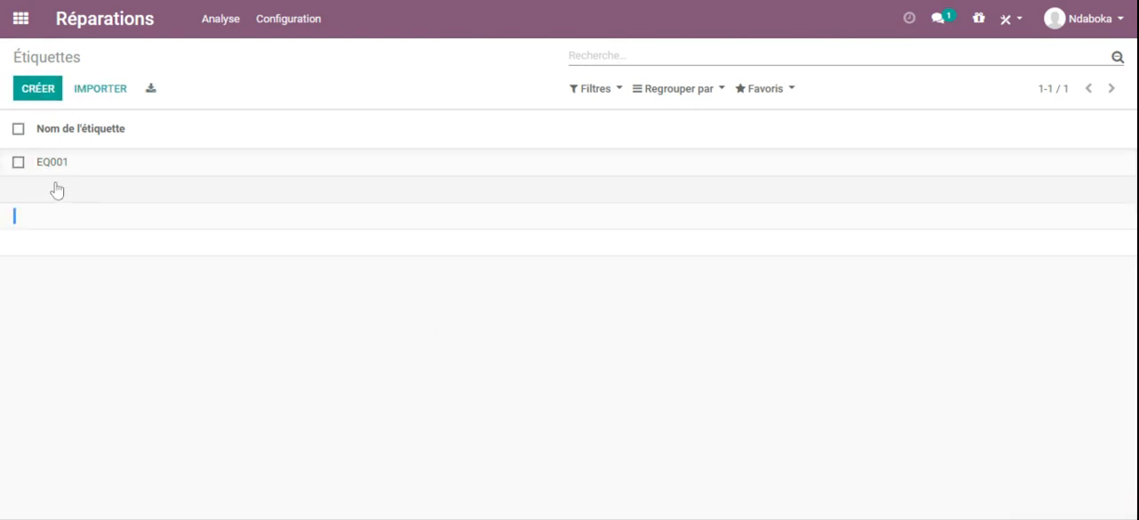
pyautogui.click(43, 92)
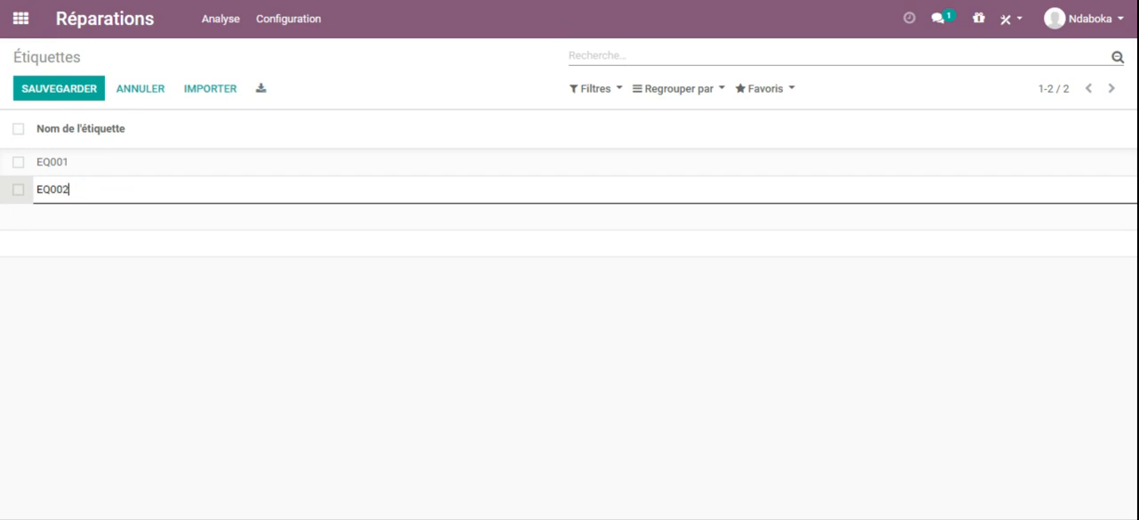
pyautogui.click(62, 90)
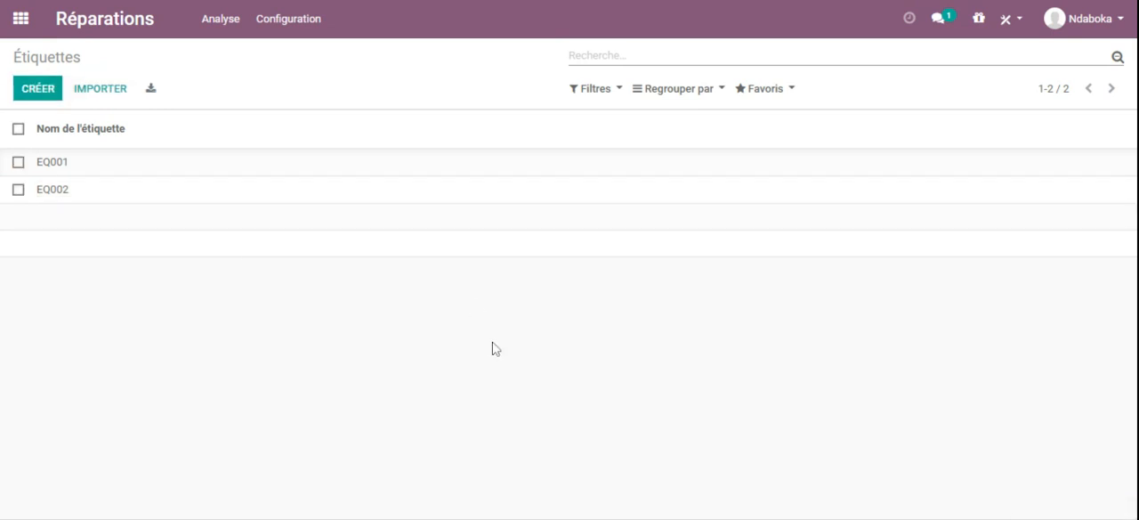
# Step: Open the repair orders analysis to review the reported data
pyautogui.click(278, 23)
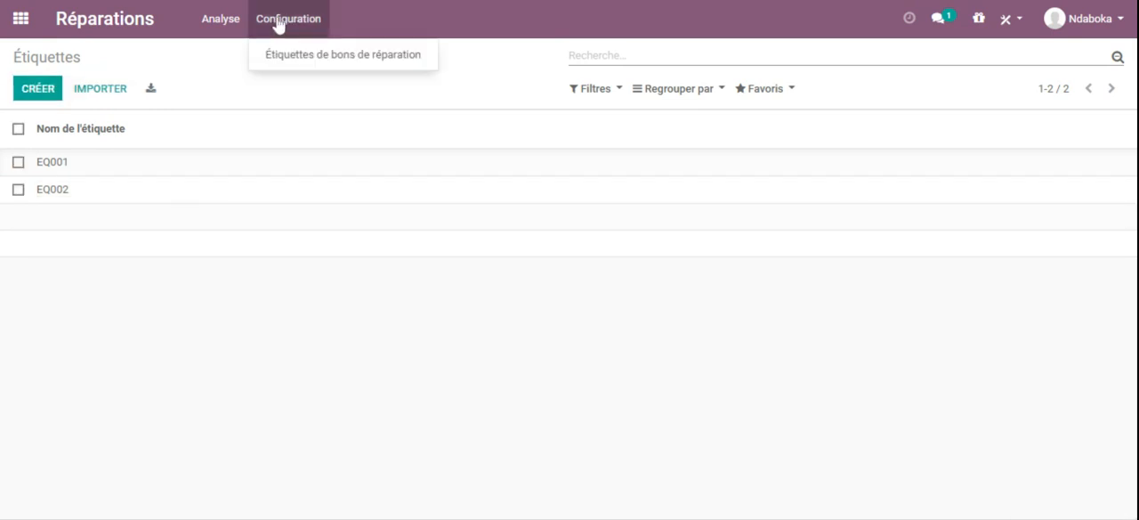
pyautogui.click(204, 17)
pyautogui.click(225, 54)
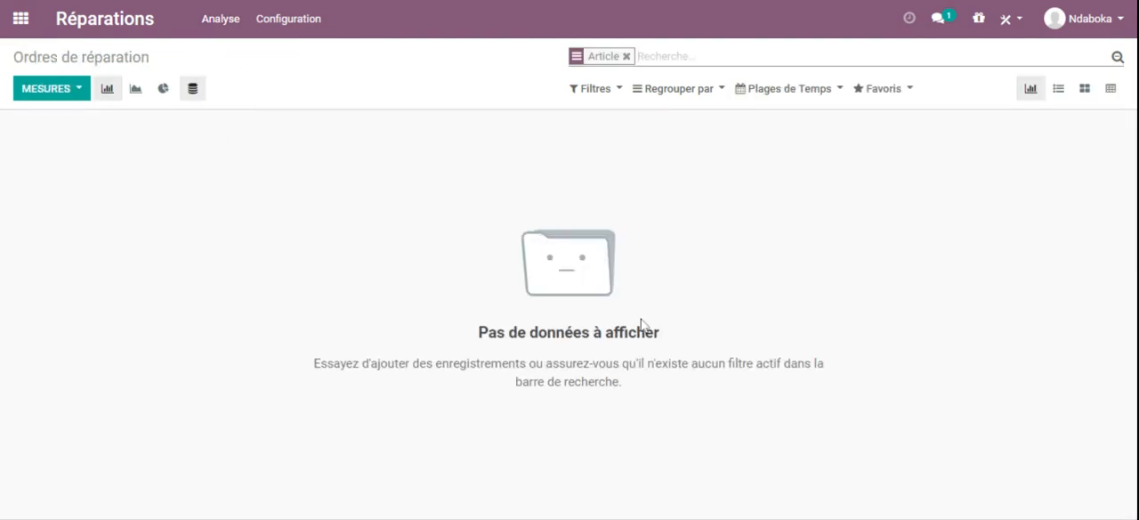
pyautogui.click(217, 22)
# Step: Start a new repair order from the repair orders list, keeping its proposed reference
pyautogui.click(92, 19)
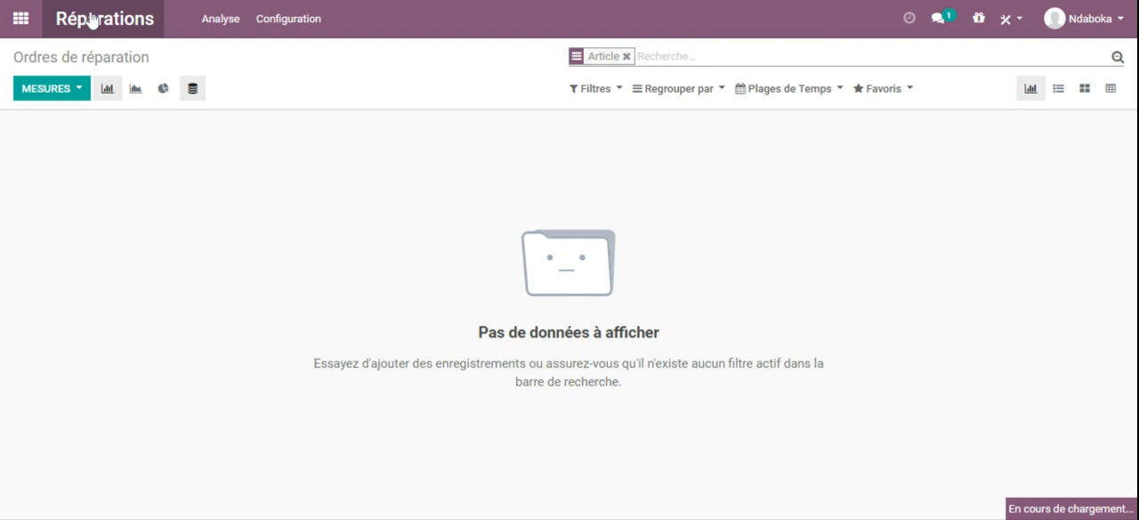
pyautogui.click(39, 93)
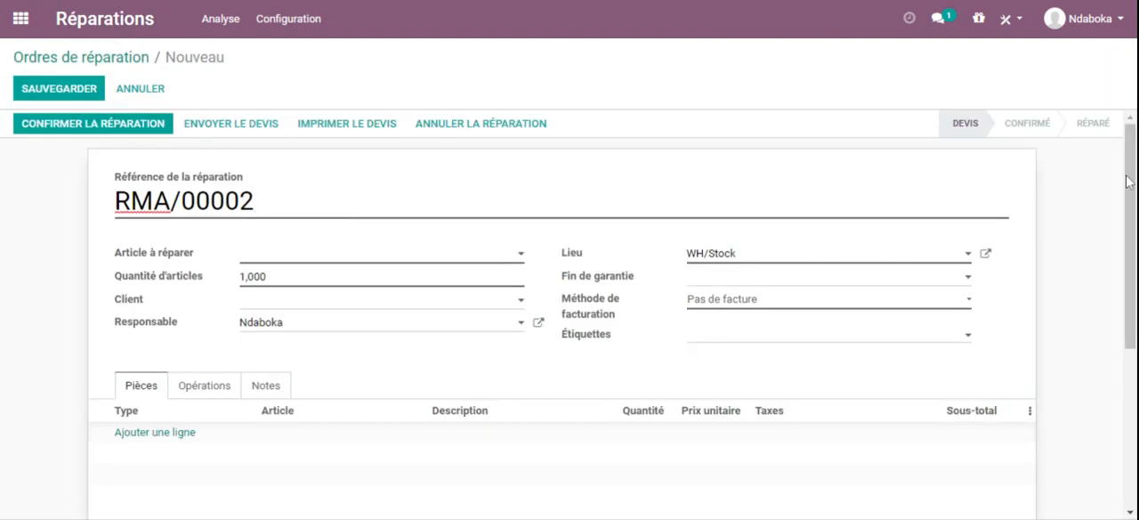
pyautogui.moveTo(1131, 170)
pyautogui.mouseDown()
pyautogui.moveTo(1131, 186)
pyautogui.moveTo(1131, 167)
pyautogui.mouseUp()
pyautogui.moveTo(181, 201); pyautogui.dragTo(104, 216)
pyautogui.click(195, 201)
# Step: Create the article BMW001 with a public price of 10000 as the item to repair, and set its quantity to 1
pyautogui.click(268, 258)
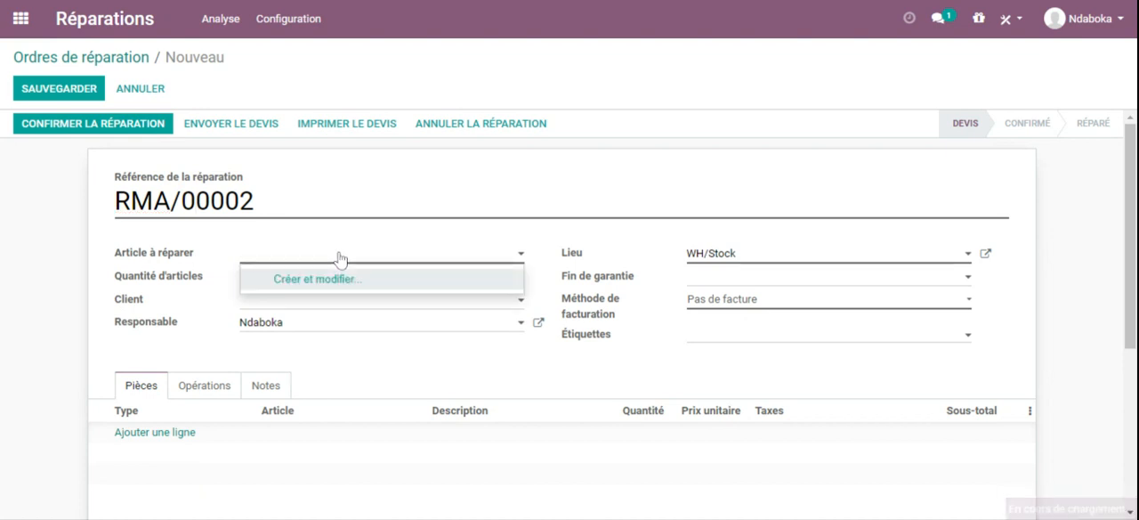
pyautogui.click(315, 285)
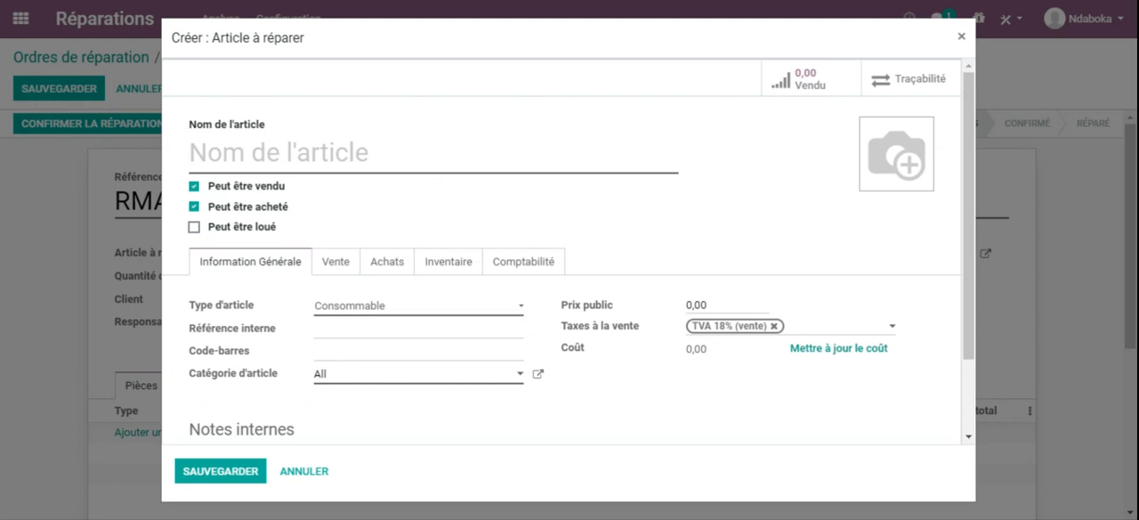
pyautogui.write('BMW001')
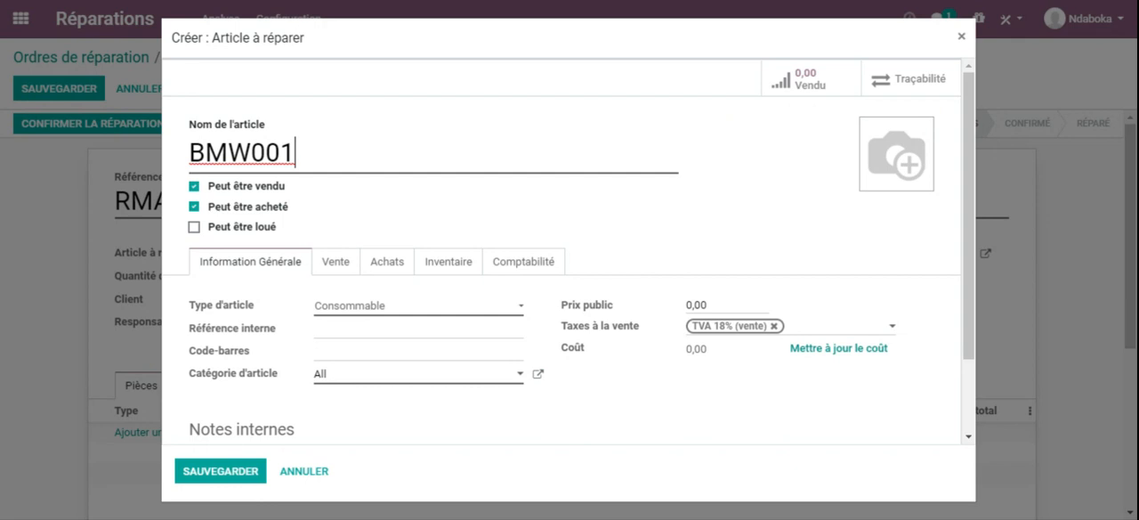
pyautogui.click(708, 305)
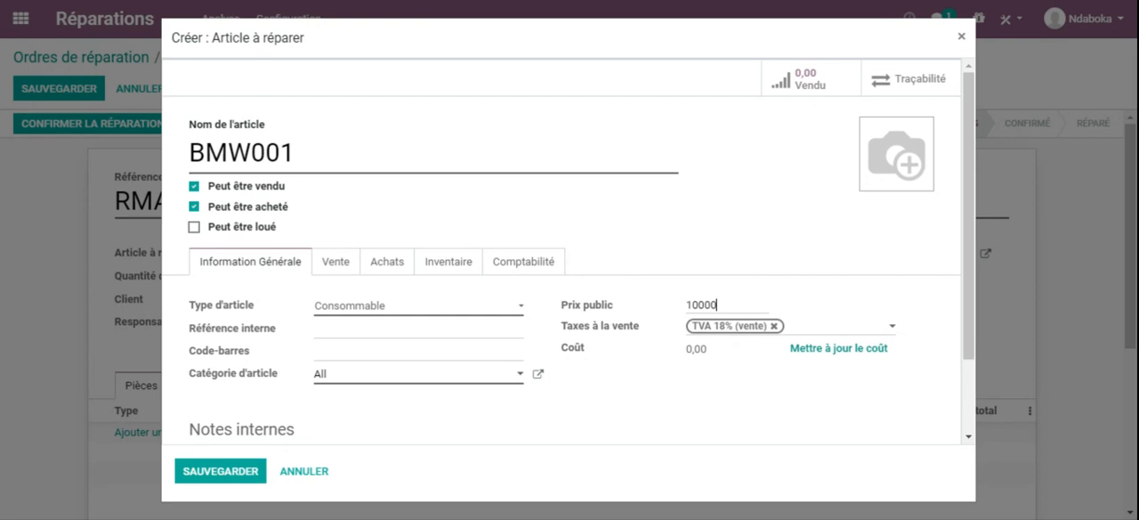
pyautogui.click(216, 470)
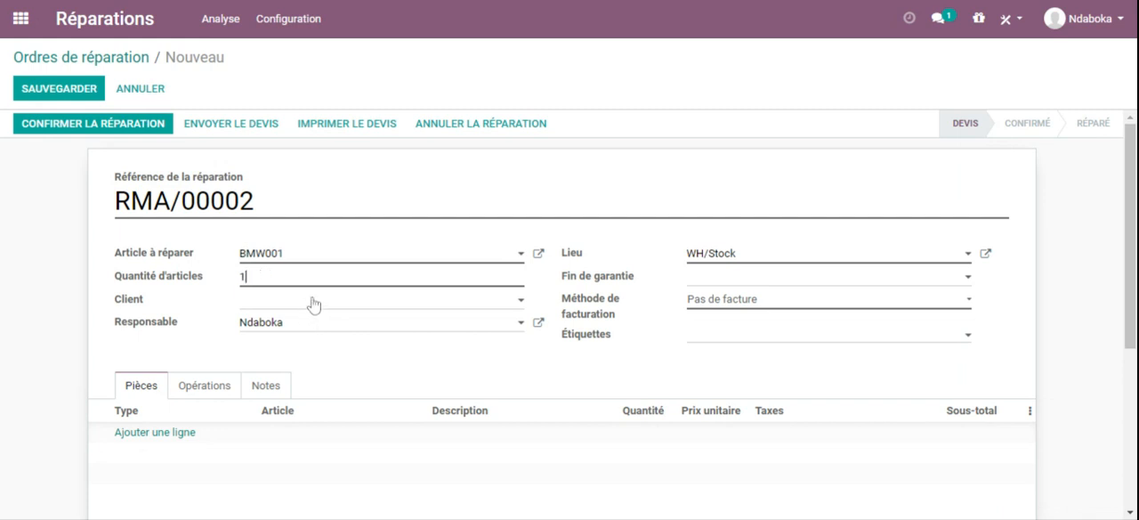
# Step: Add a parts line of type Ajouter for article BMW001 with the tax TVA 18% (vente)
pyautogui.moveTo(1130, 207); pyautogui.dragTo(1130, 280)
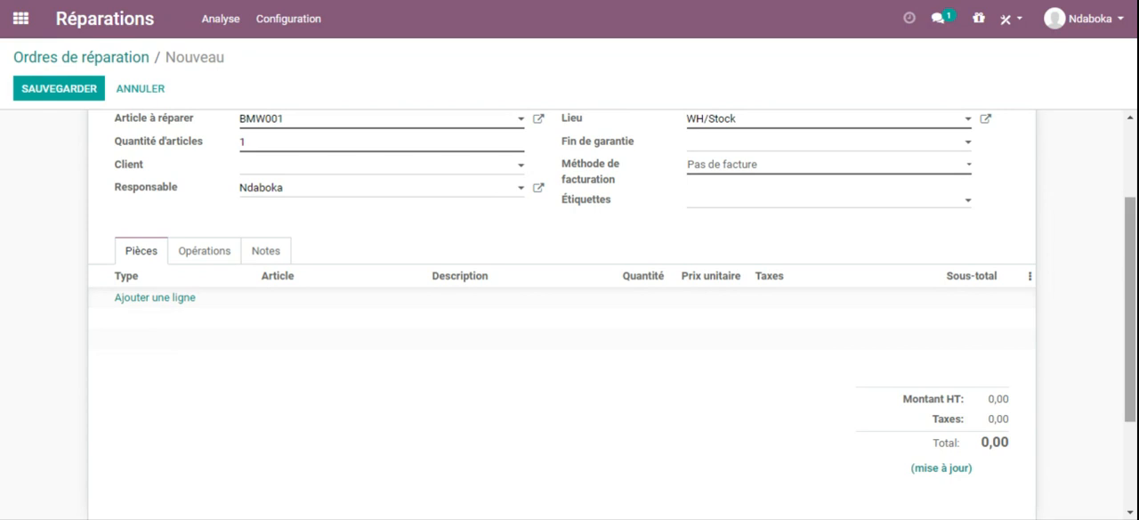
pyautogui.scroll(1, 382, 338)
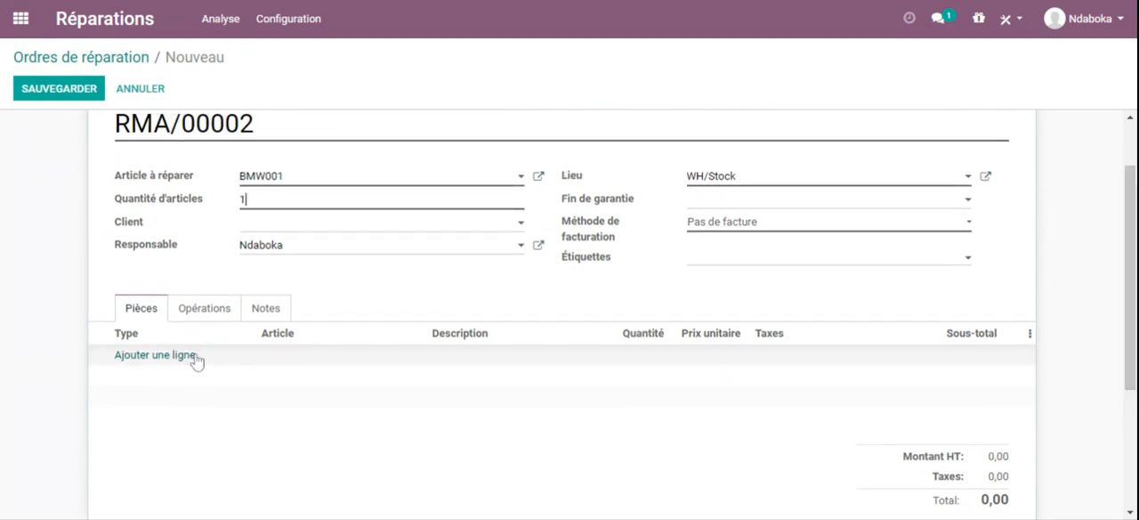
pyautogui.click(195, 356)
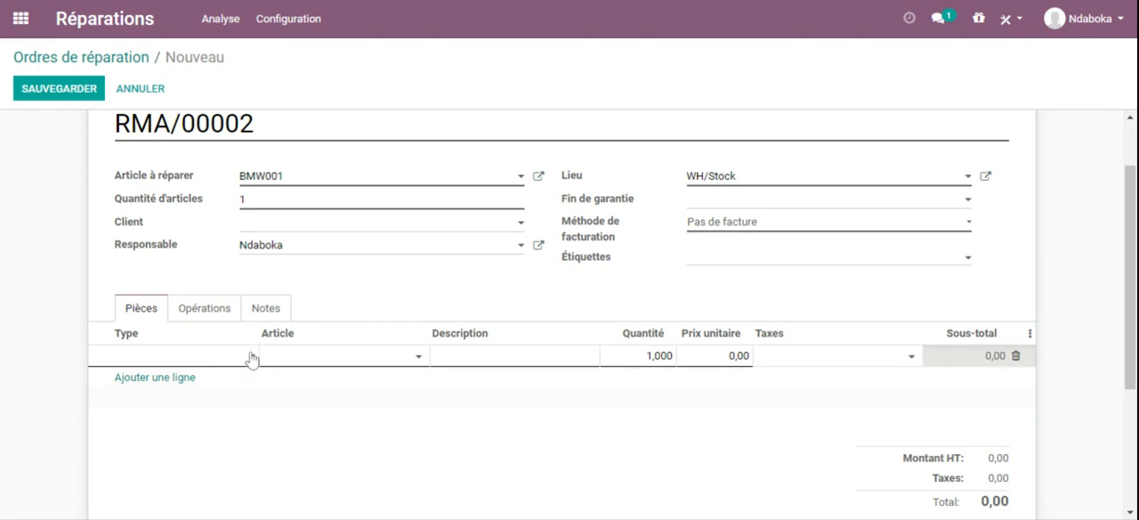
pyautogui.click(189, 374)
pyautogui.click(270, 354)
pyautogui.click(303, 378)
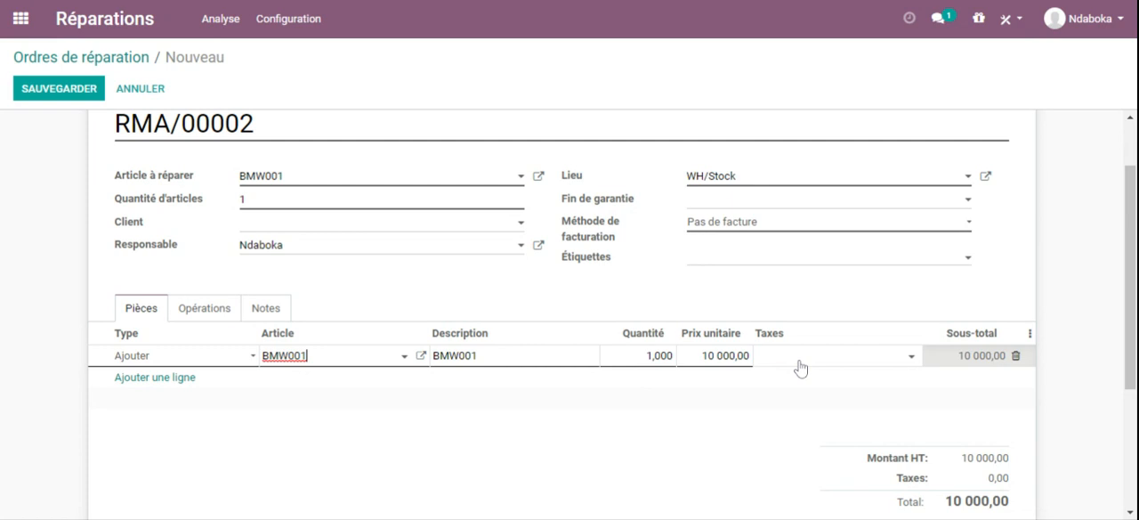
pyautogui.click(875, 363)
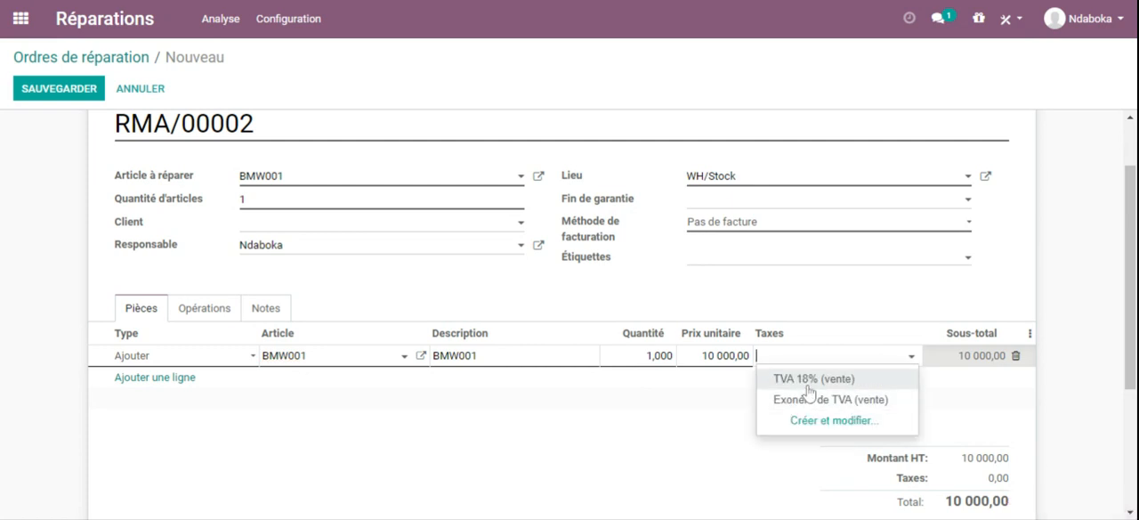
pyautogui.click(810, 383)
# Step: Save the repair order and review its parts line and totals
pyautogui.scroll(-2, 570, 312)
pyautogui.scroll(3, 569, 311)
pyautogui.scroll(-1, 570, 311)
pyautogui.scroll(-5, 570, 312)
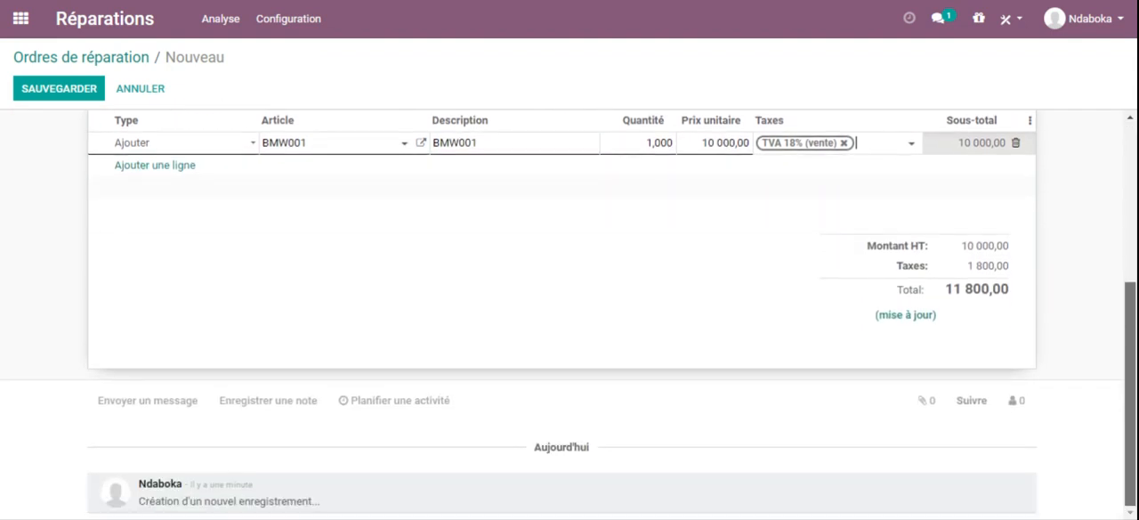
pyautogui.scroll(4, 570, 312)
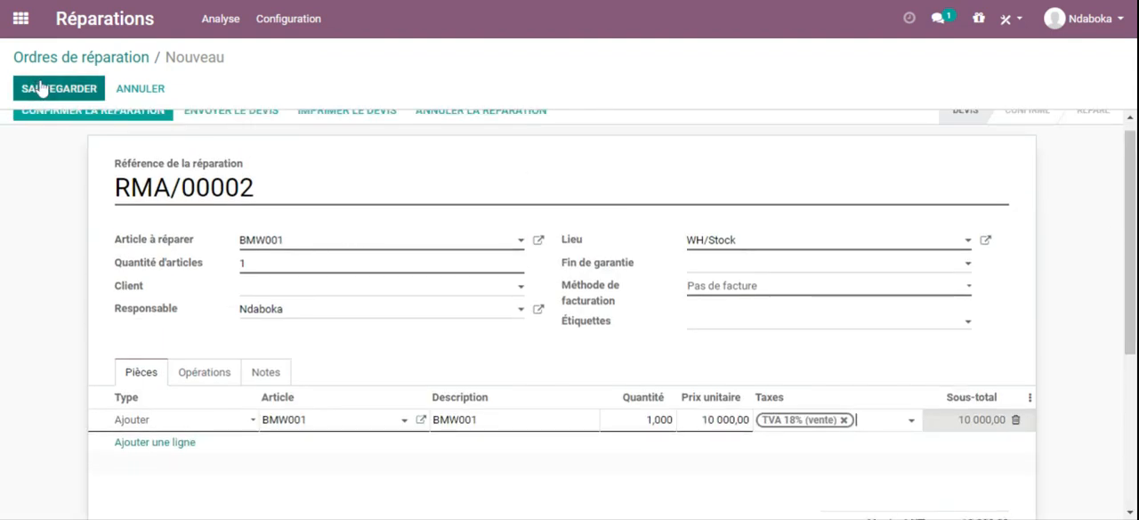
pyautogui.click(40, 88)
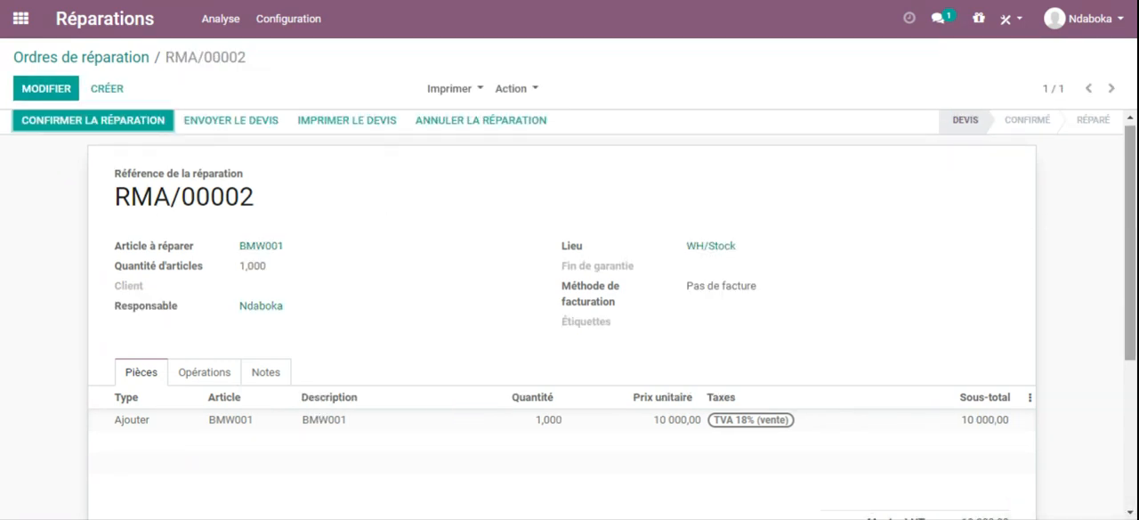
pyautogui.moveTo(1133, 195); pyautogui.dragTo(1135, 233)
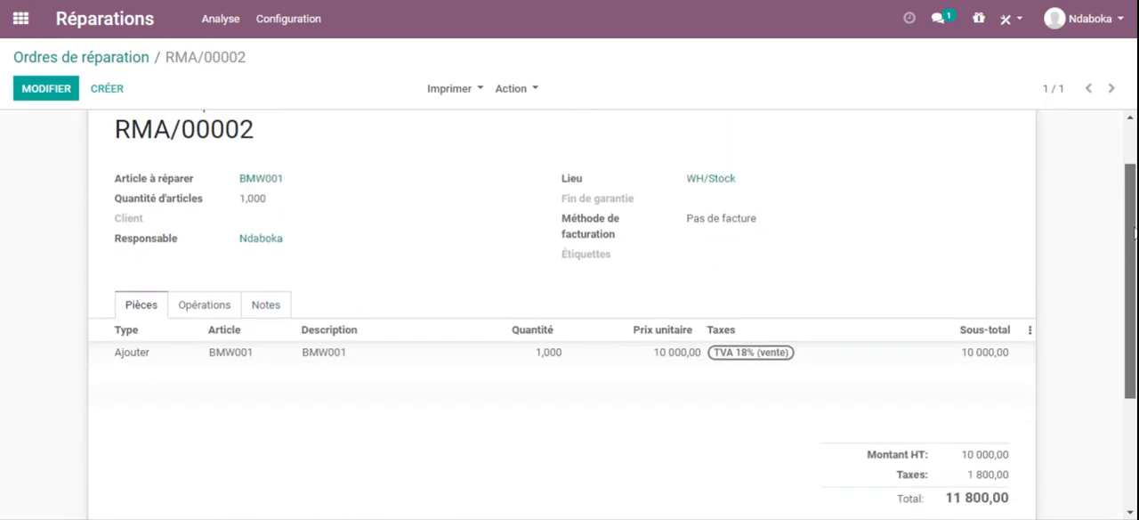
pyautogui.moveTo(1133, 205); pyautogui.dragTo(1135, 107)
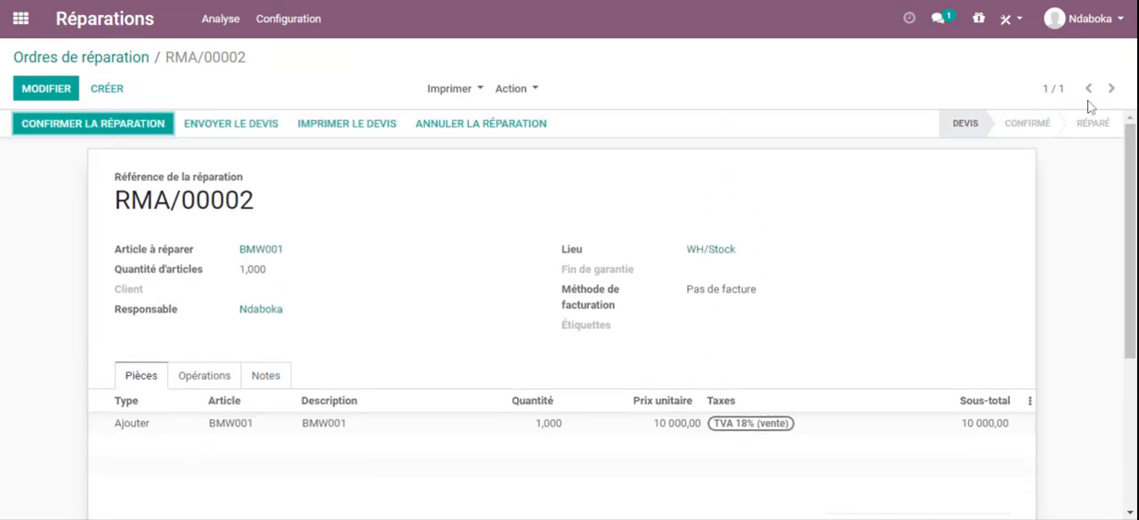
# Step: Send the repair quote by email to cmf-ceramic-sarl and Jims Sarl with the attached RMA_00002.pdf
pyautogui.click(240, 131)
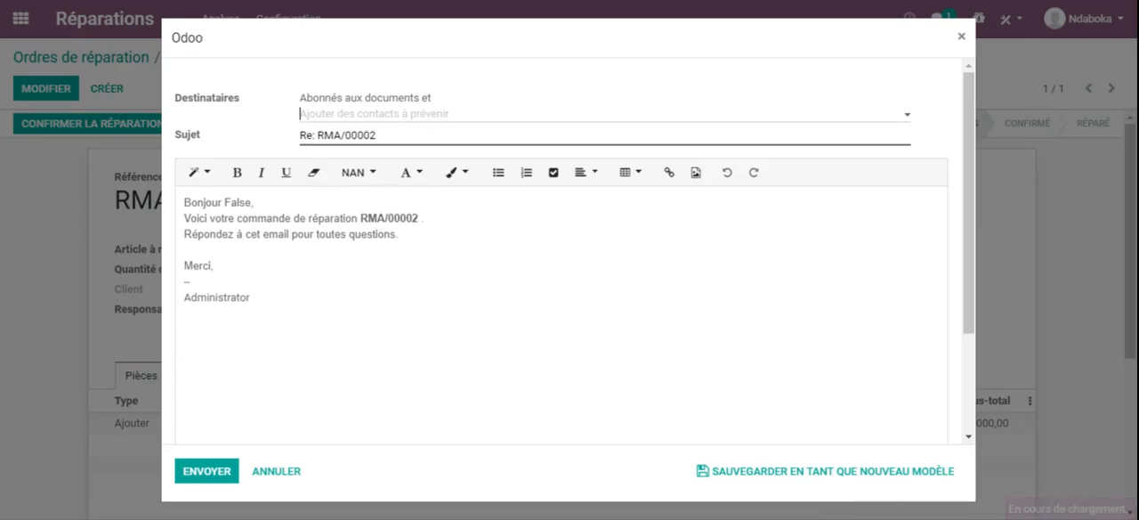
pyautogui.click(485, 122)
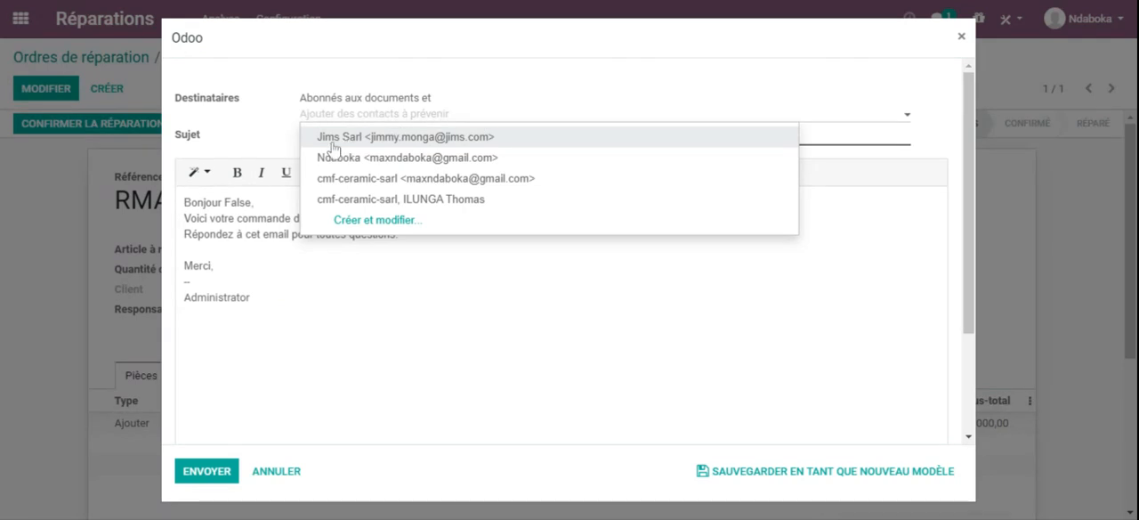
pyautogui.click(425, 181)
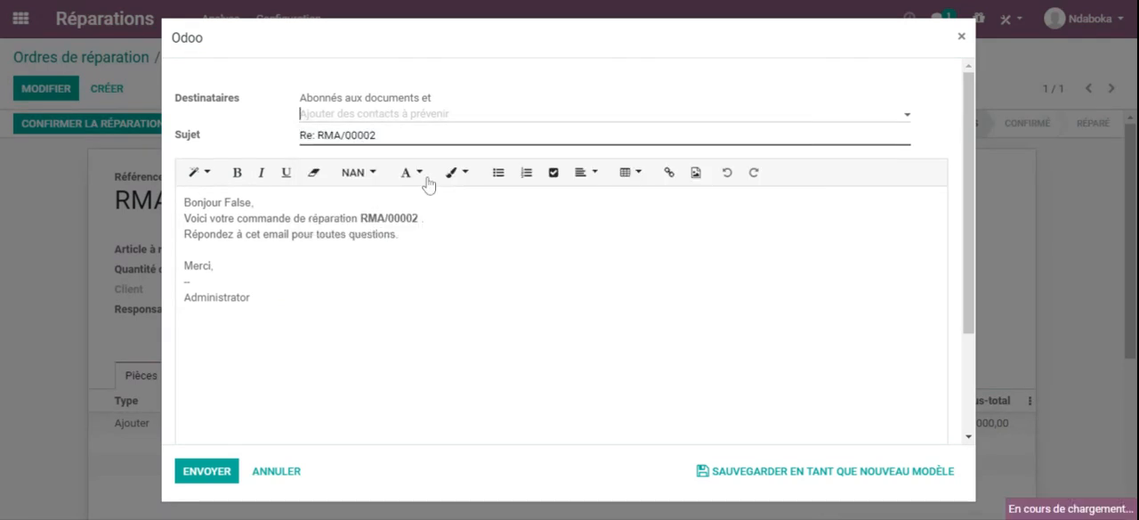
pyautogui.click(462, 114)
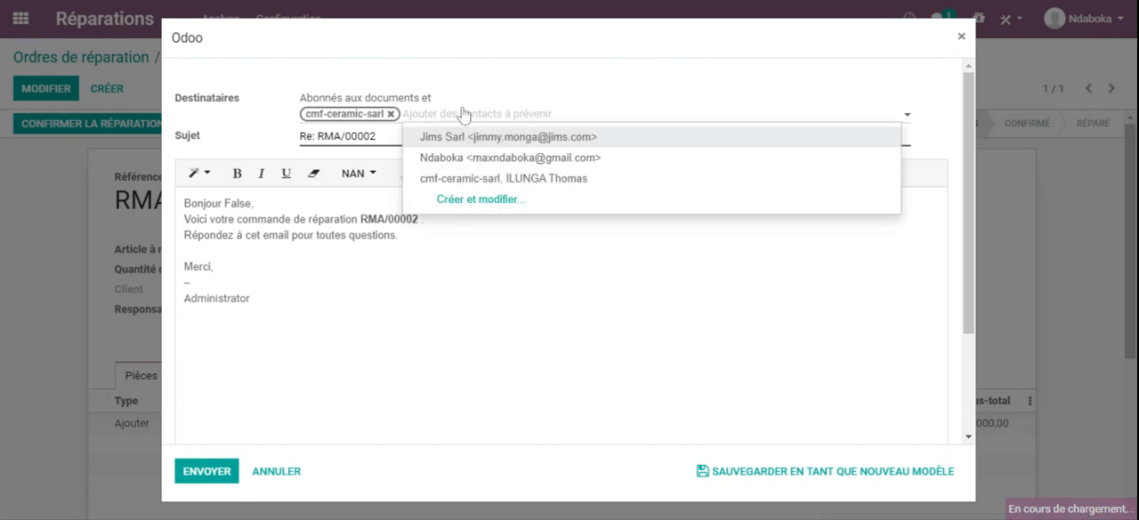
pyautogui.click(475, 139)
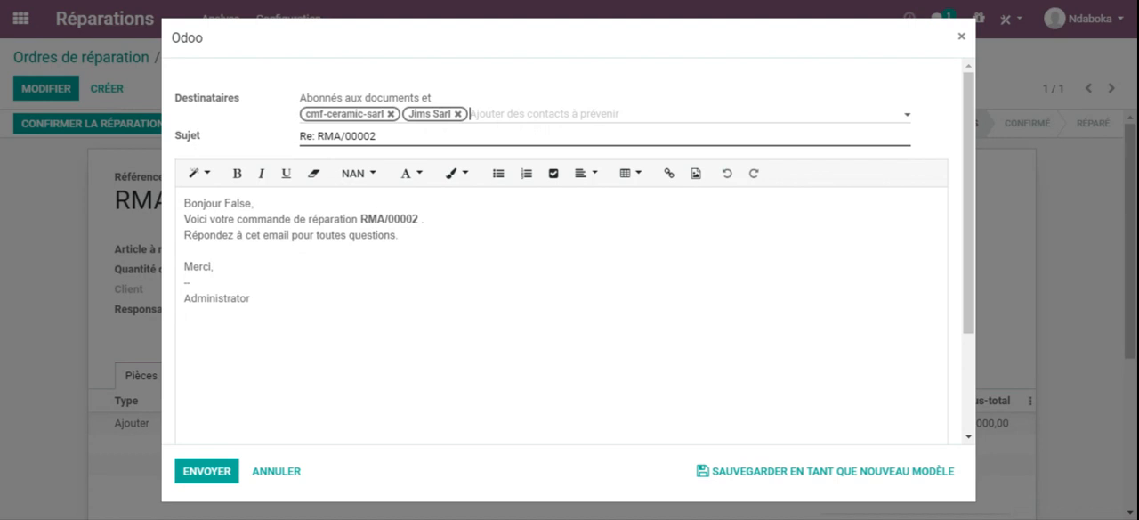
pyautogui.moveTo(974, 236); pyautogui.dragTo(972, 363)
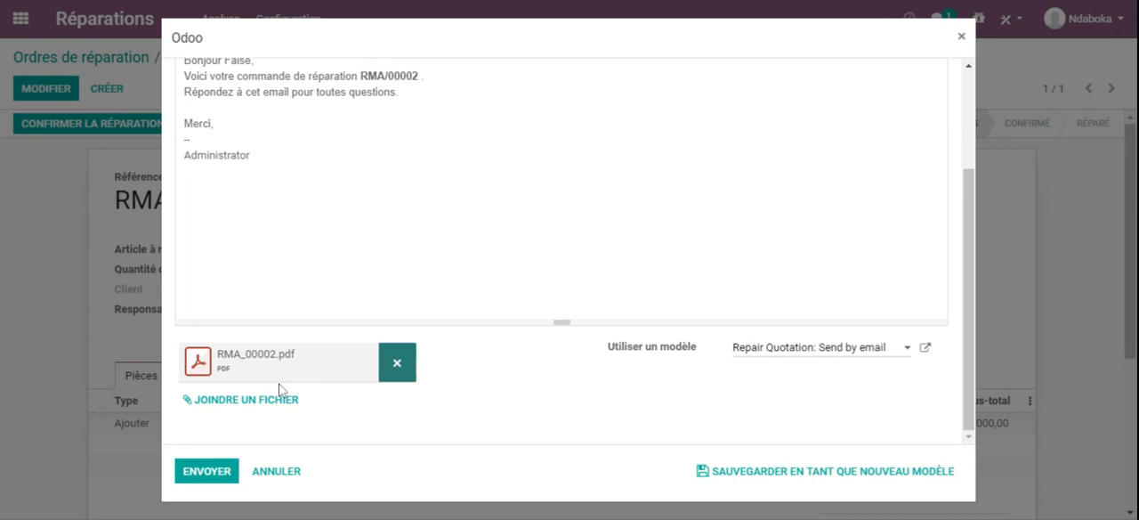
pyautogui.click(197, 478)
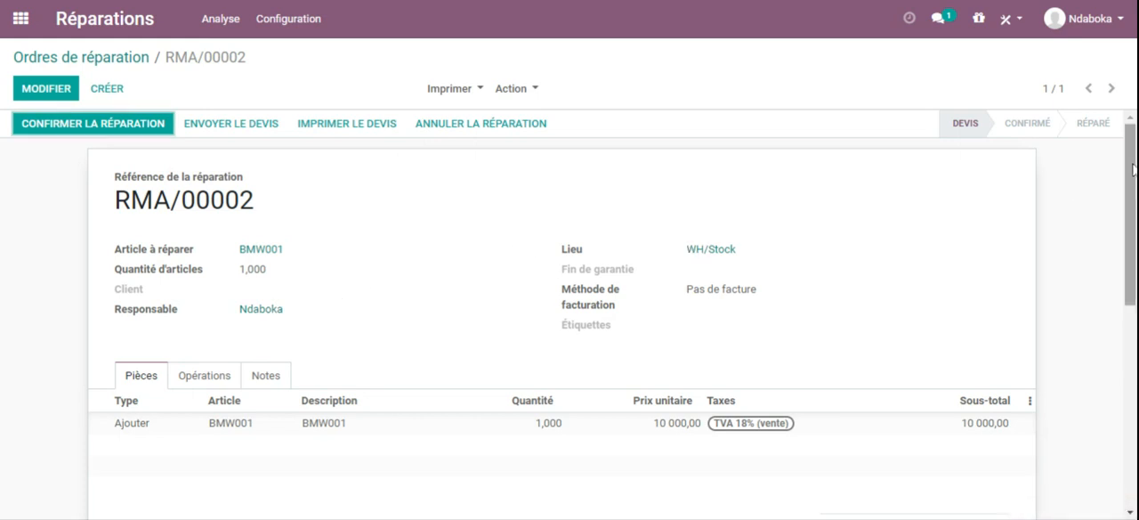
# Step: Print the repair quote, comparing the document layouts and saving the Standard one
pyautogui.moveTo(1134, 172); pyautogui.dragTo(1123, 140)
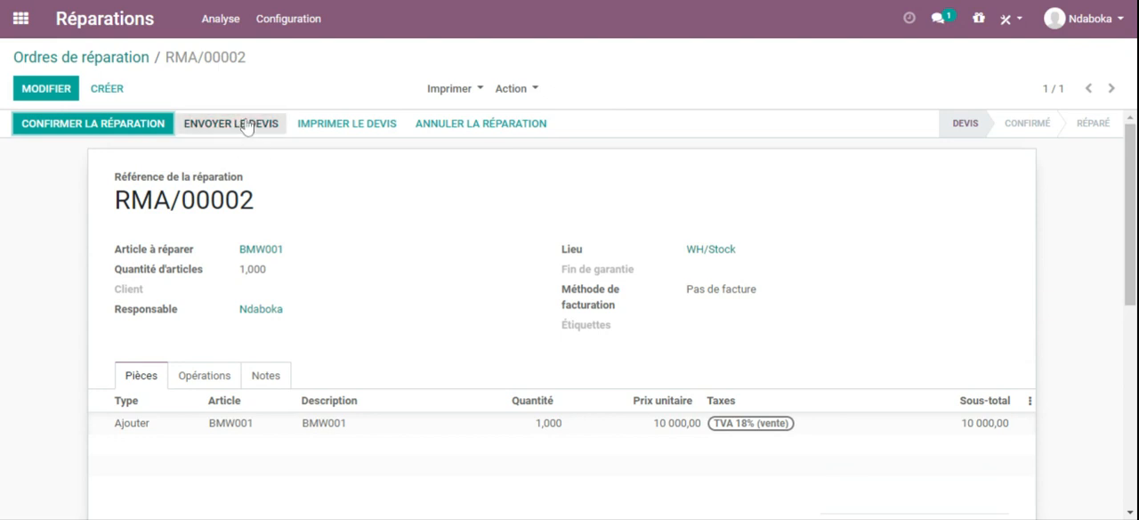
pyautogui.click(347, 127)
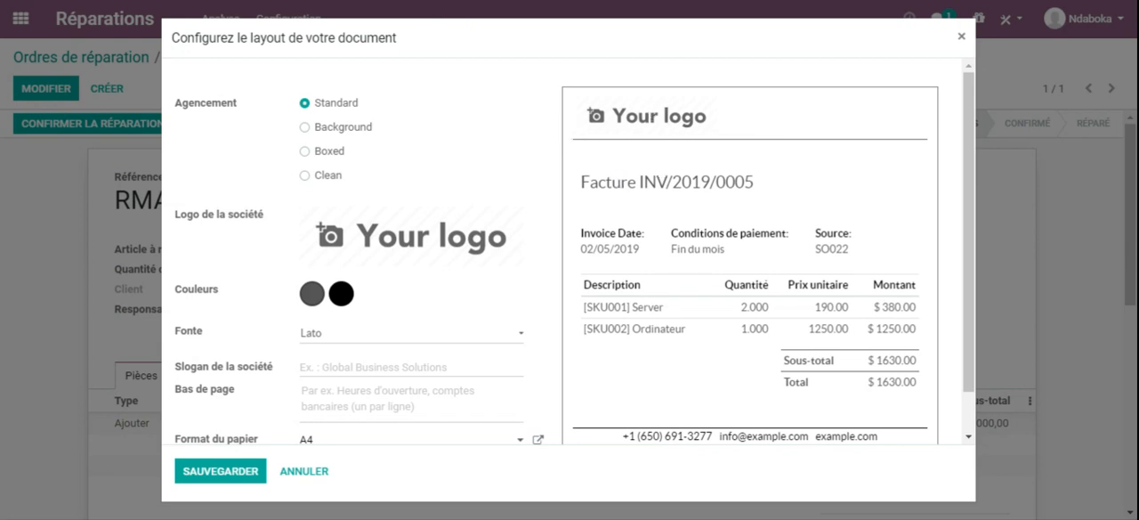
pyautogui.click(303, 127)
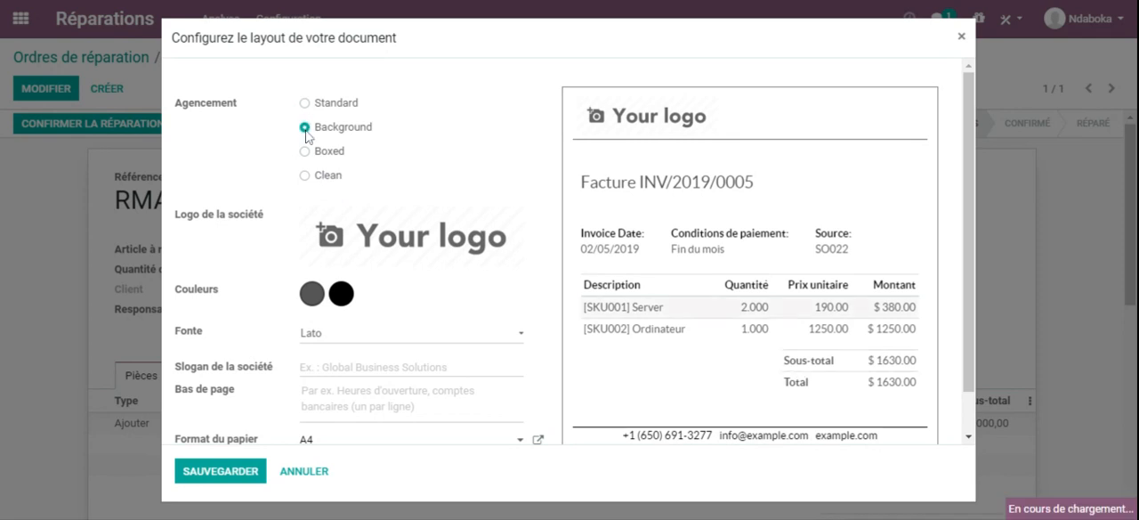
pyautogui.click(305, 152)
pyautogui.click(324, 106)
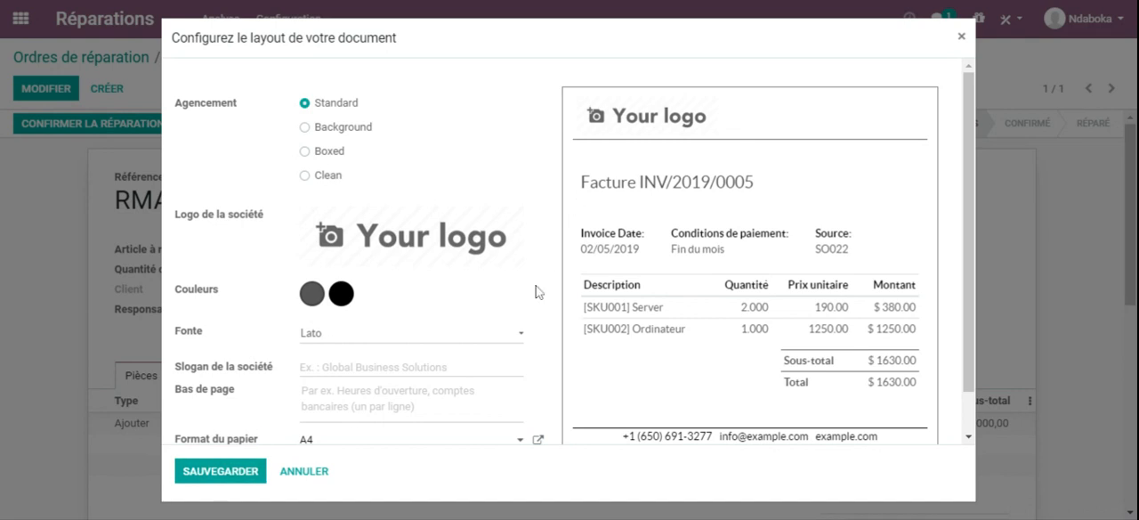
pyautogui.click(229, 479)
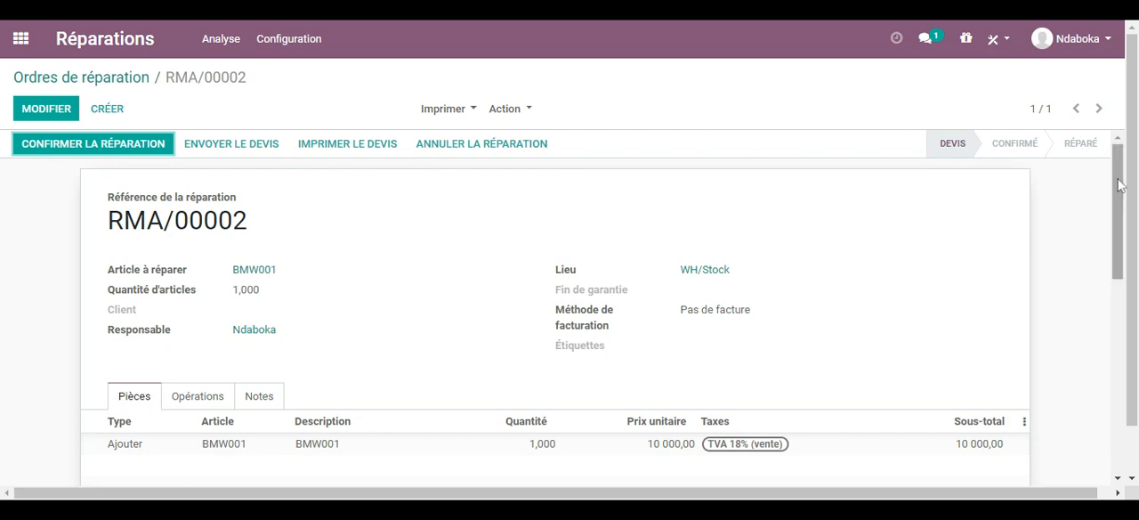
# Step: Confirm the BMW001 repair order and start the repair
pyautogui.moveTo(1132, 187); pyautogui.dragTo(1135, 166)
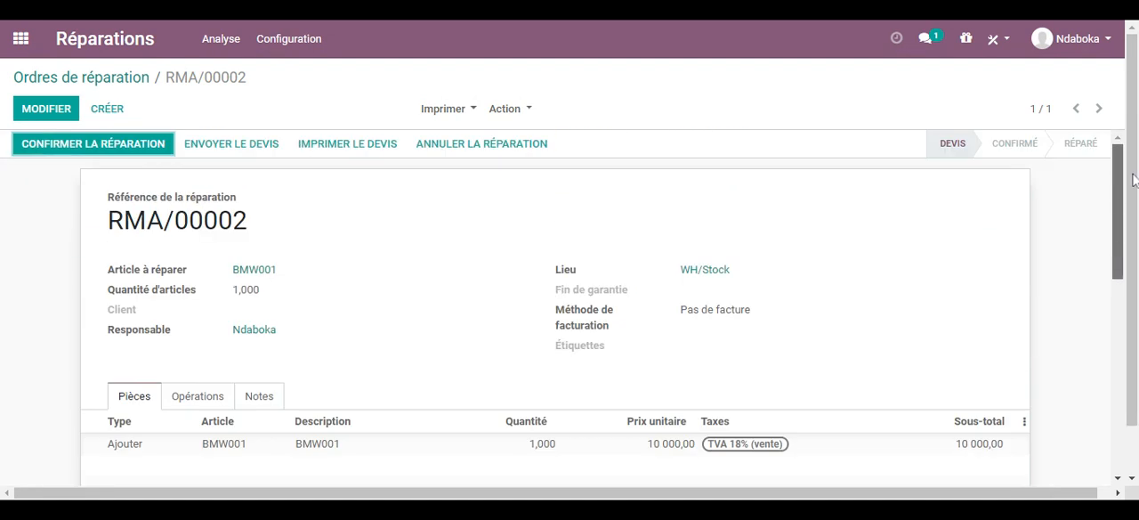
pyautogui.click(118, 148)
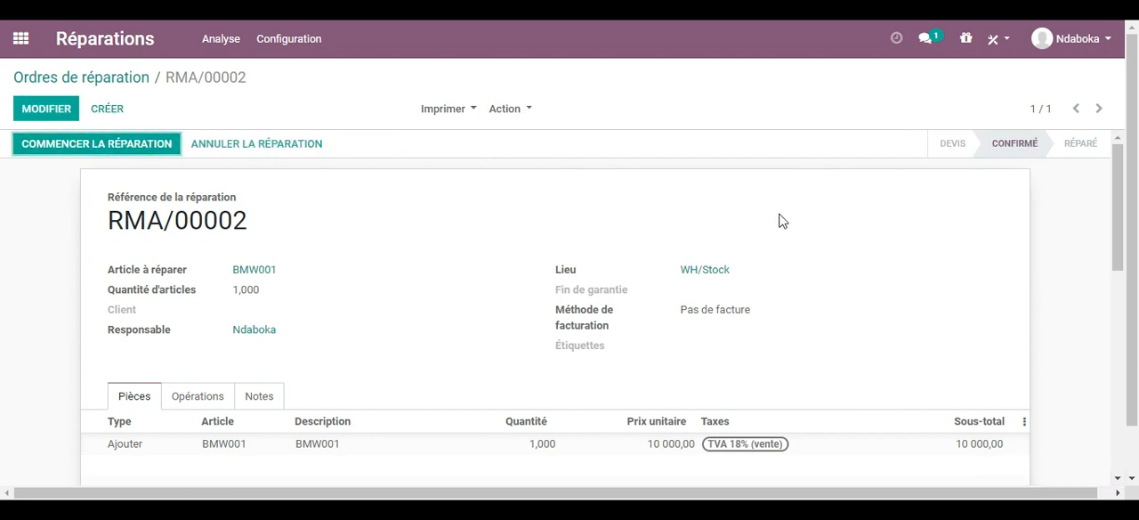
pyautogui.scroll(-1, 1136, 171)
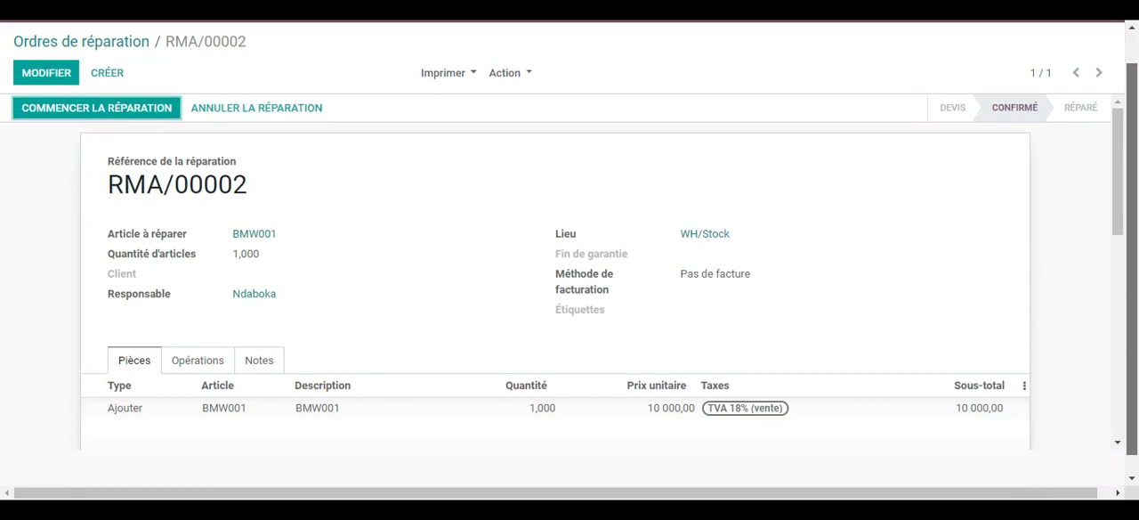
pyautogui.scroll(1, 1136, 171)
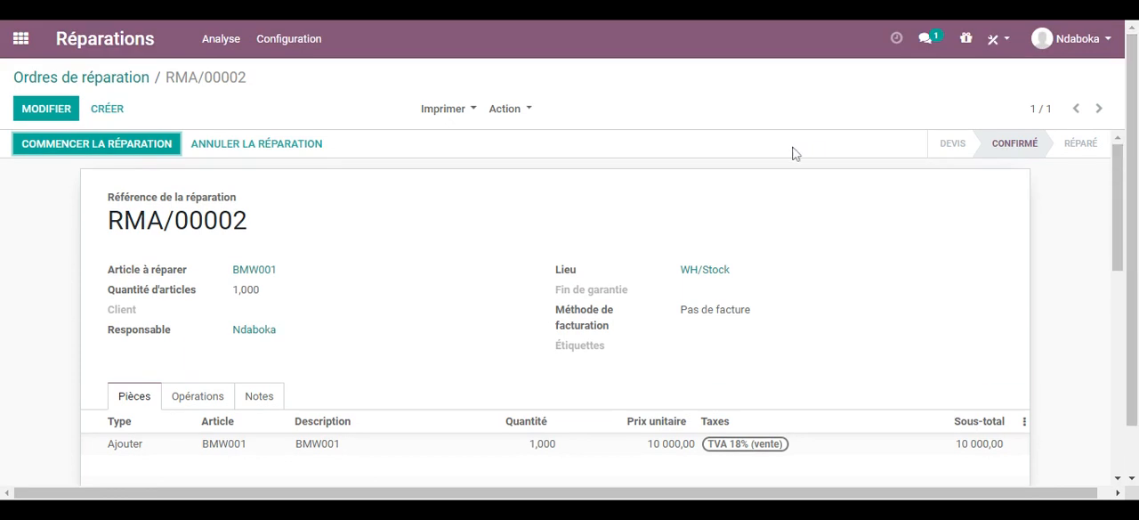
pyautogui.click(117, 152)
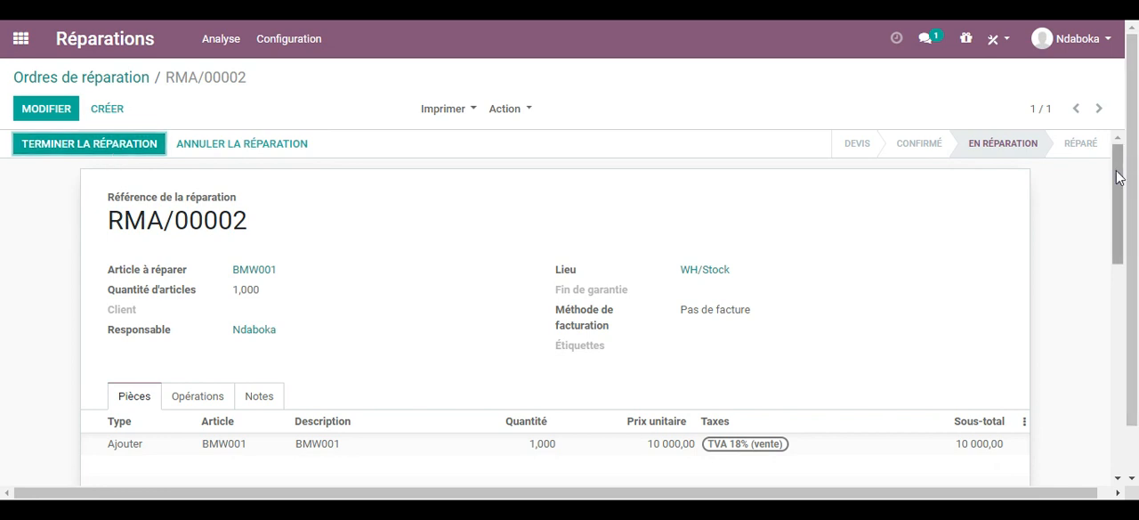
# Step: Review the repair order's message history for its status changes and the sent quote
pyautogui.moveTo(1118, 178); pyautogui.dragTo(1118, 386)
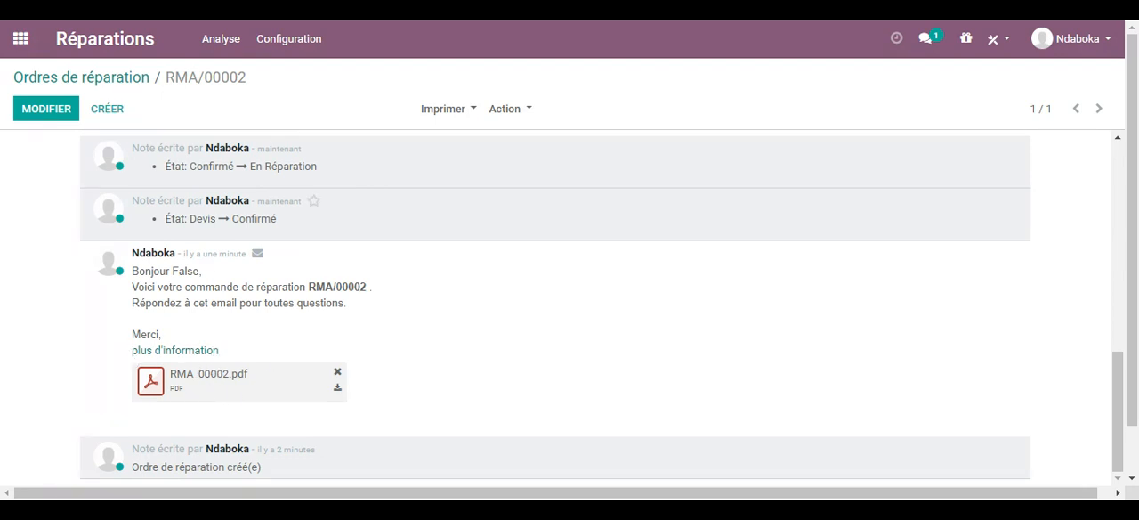
pyautogui.moveTo(203, 219); pyautogui.dragTo(278, 223)
pyautogui.moveTo(197, 167); pyautogui.dragTo(322, 168)
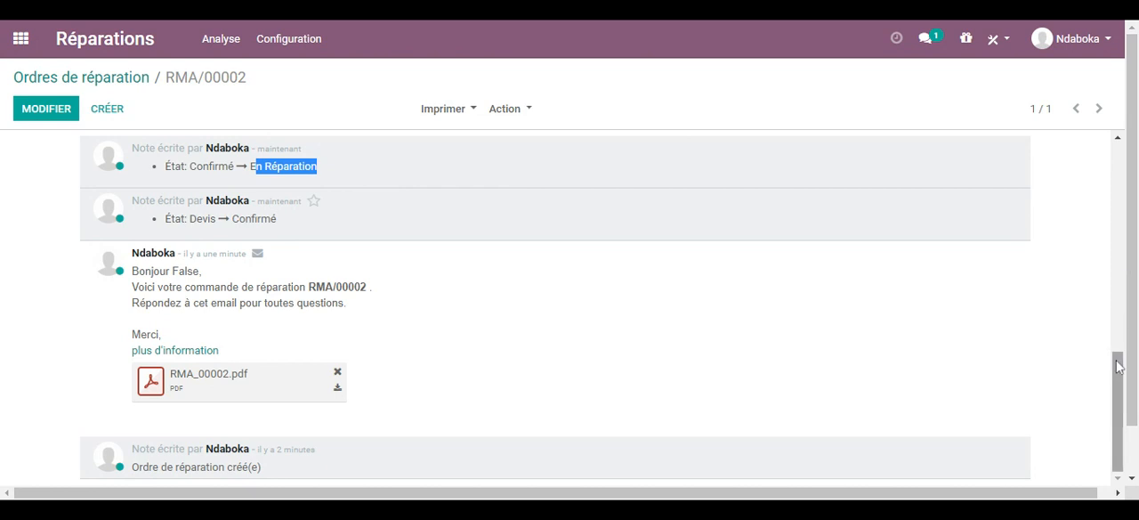
pyautogui.moveTo(1118, 410); pyautogui.dragTo(1128, 130)
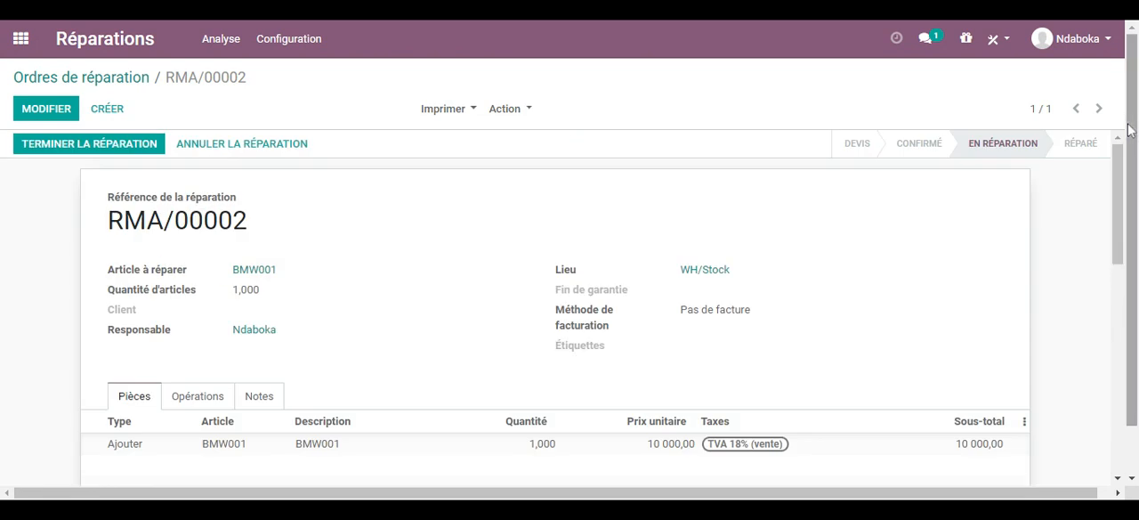
# Step: Finish the repair of BMW001 and return to the list of repair orders
pyautogui.click(72, 155)
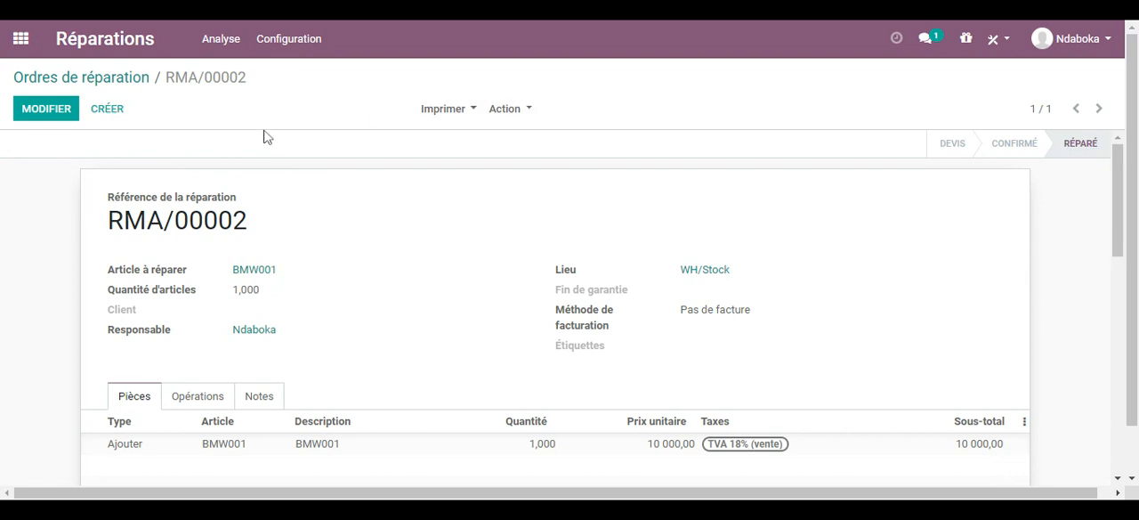
pyautogui.click(59, 79)
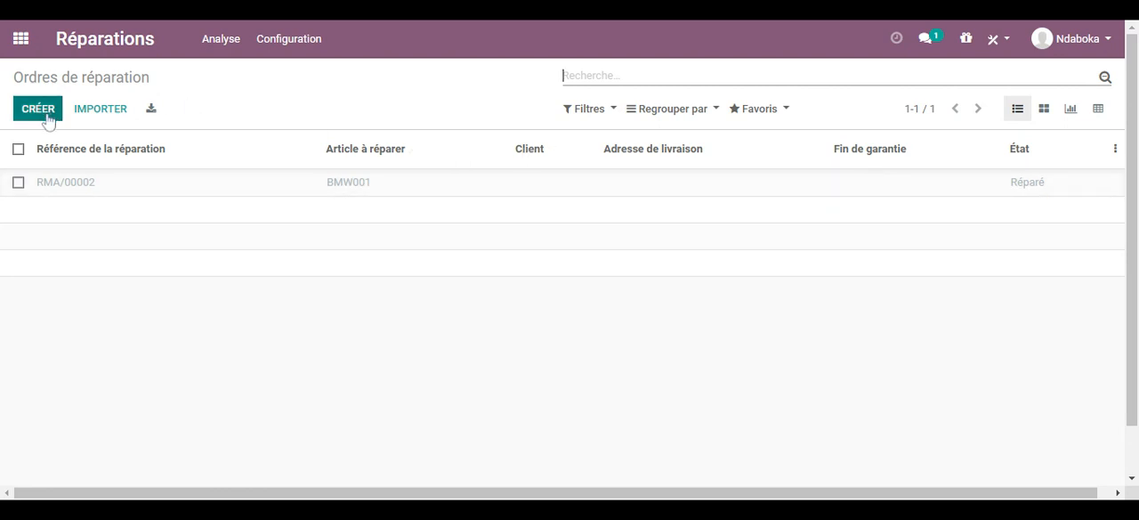
# Step: Examine the repairs analysis chart by article, then return to the repair orders list
pyautogui.click(218, 44)
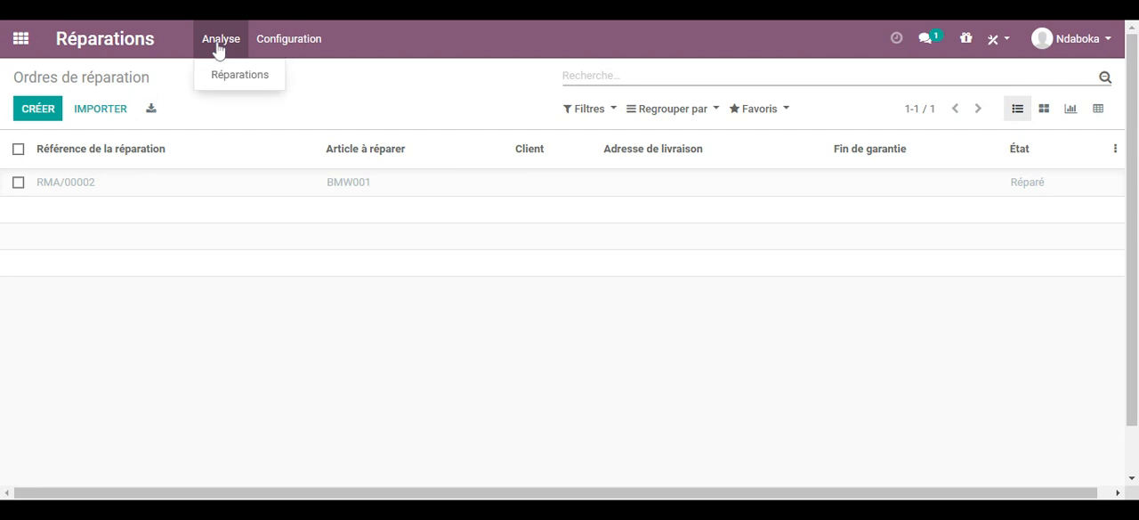
pyautogui.click(235, 80)
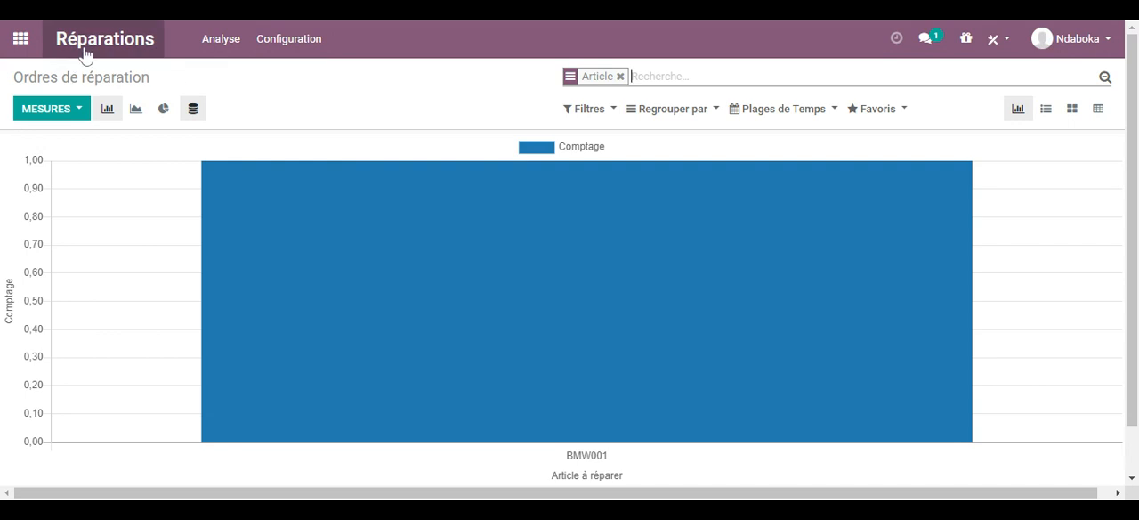
pyautogui.click(86, 55)
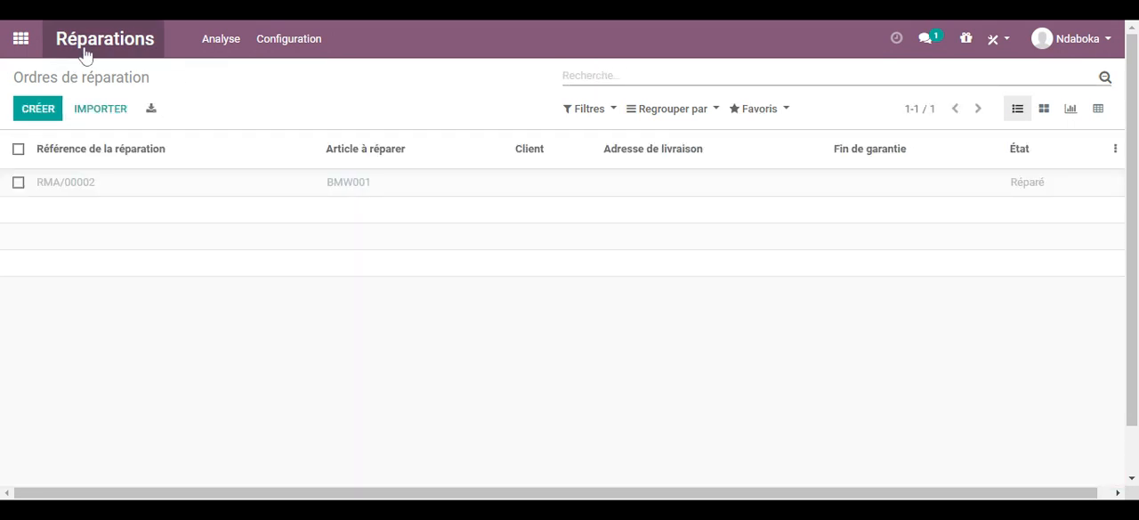
# Step: Review the journals on the Comptabilité overview and remove the Favoris filter to show all of them
pyautogui.click(21, 38)
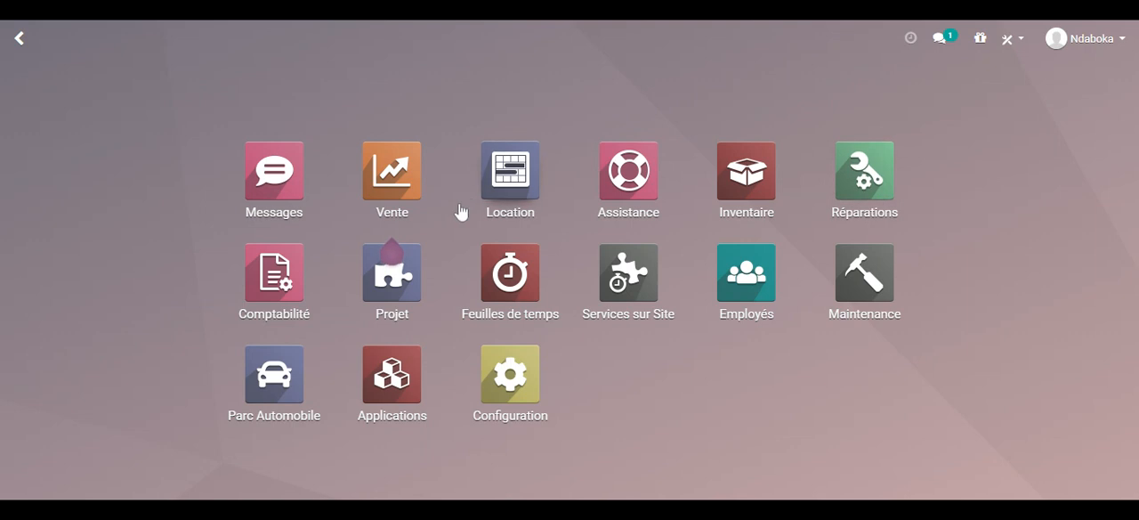
pyautogui.click(267, 269)
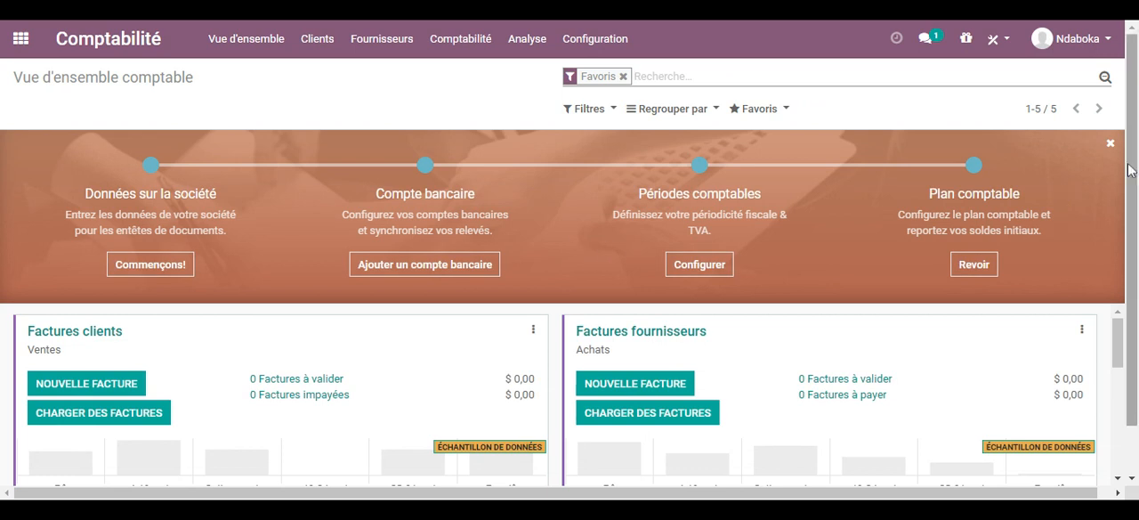
pyautogui.scroll(-1, 1132, 144)
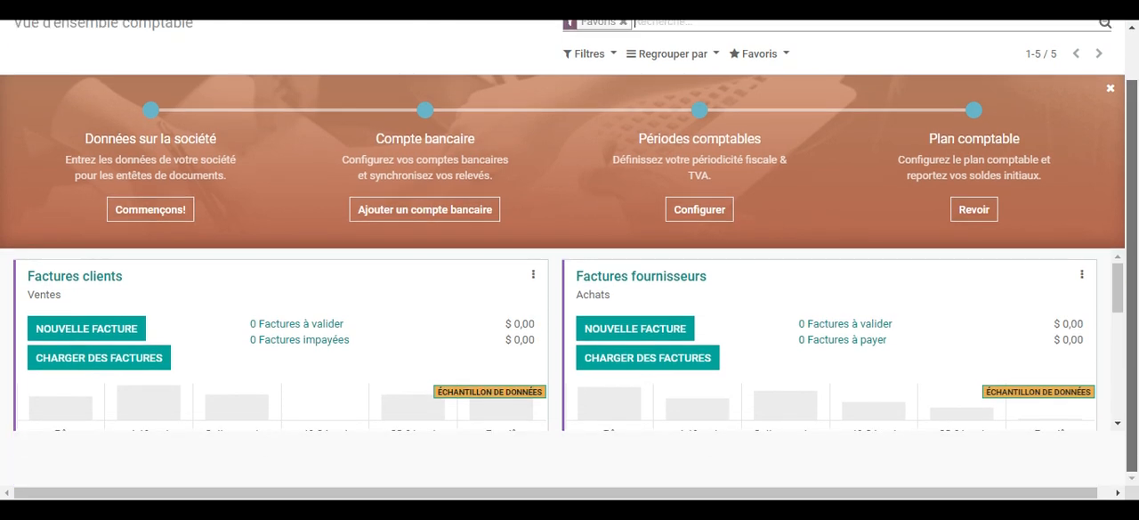
pyautogui.scroll(-3, 1123, 347)
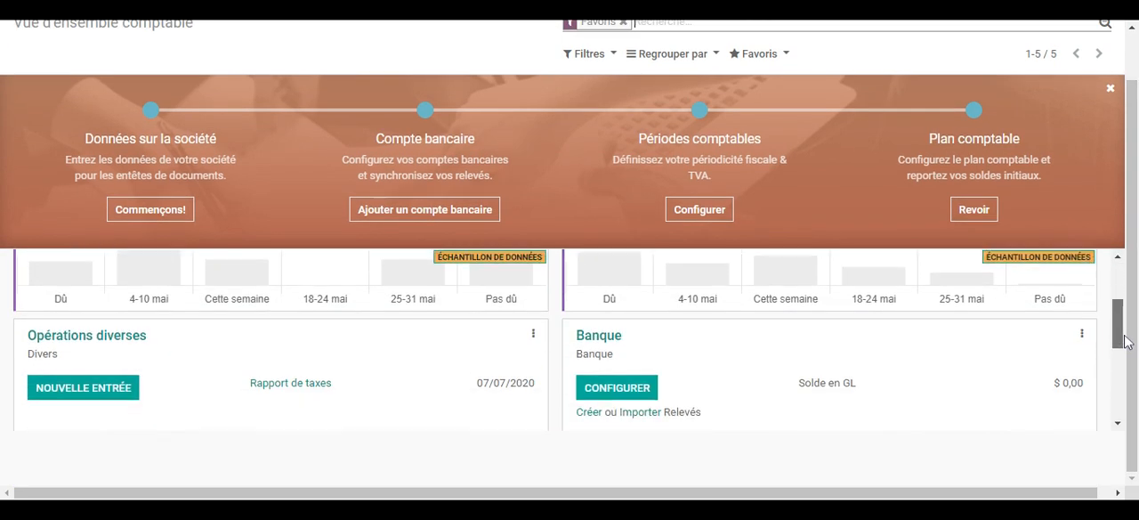
pyautogui.scroll(-2, 1123, 344)
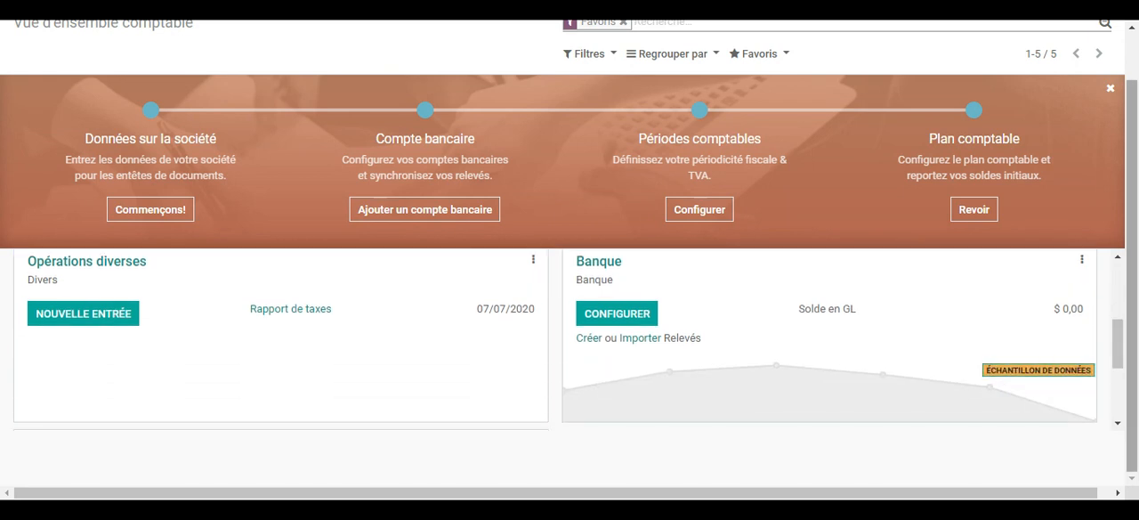
pyautogui.scroll(1, 1130, 203)
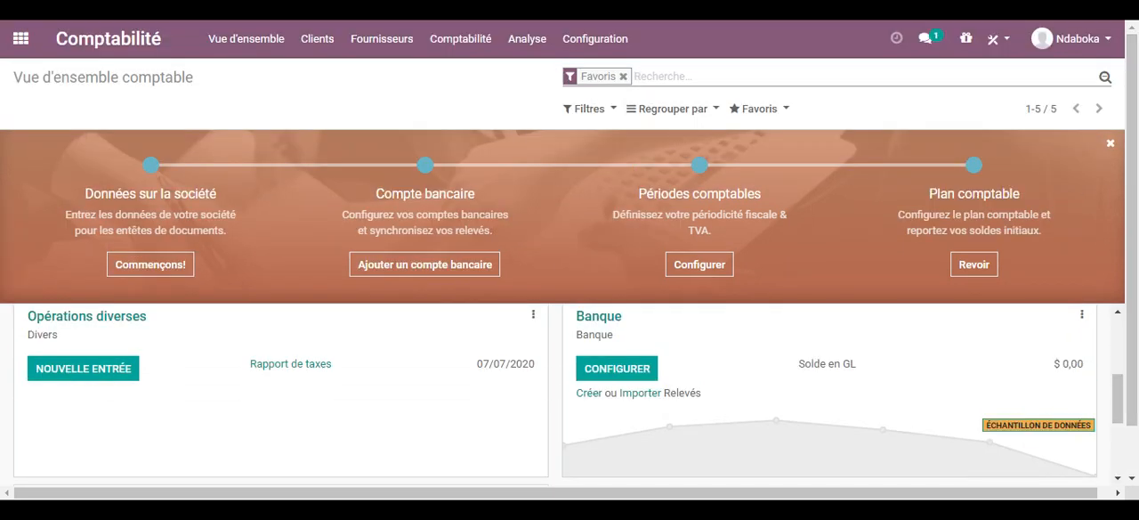
pyautogui.click(623, 77)
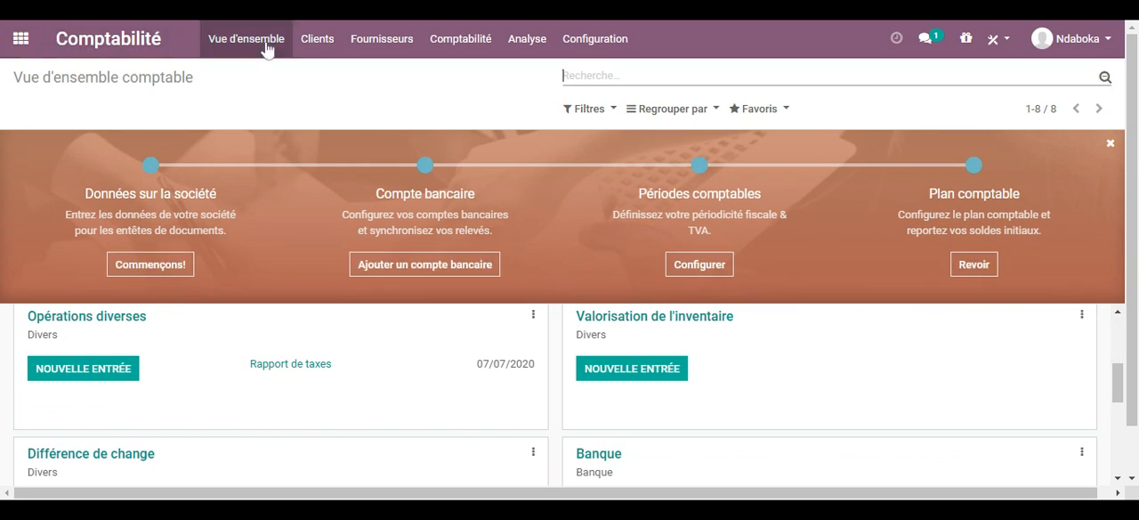
# Step: Check the customer invoices list in Comptabilité, then return to the applications overview
pyautogui.click(309, 44)
pyautogui.click(313, 37)
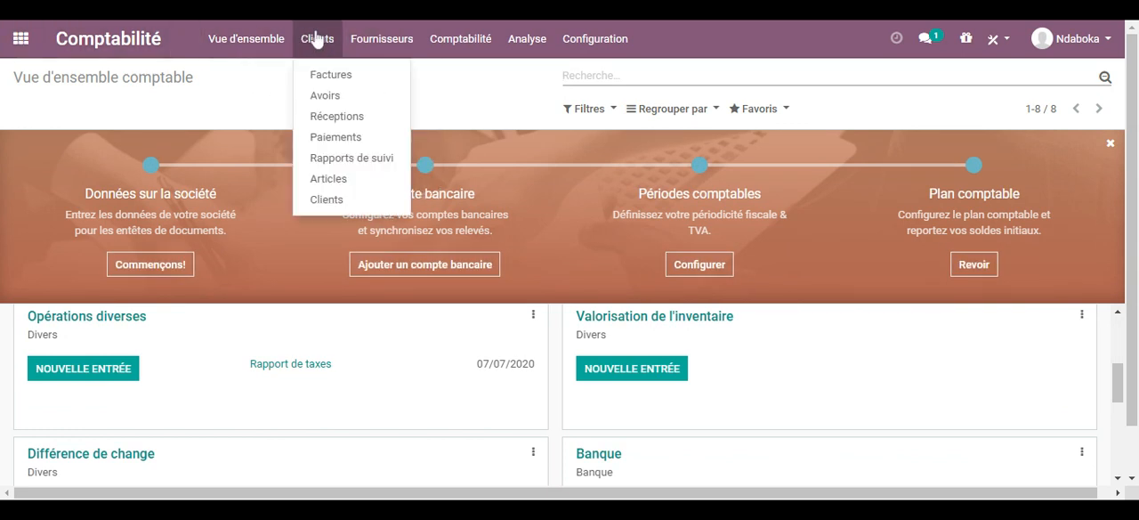
pyautogui.click(329, 78)
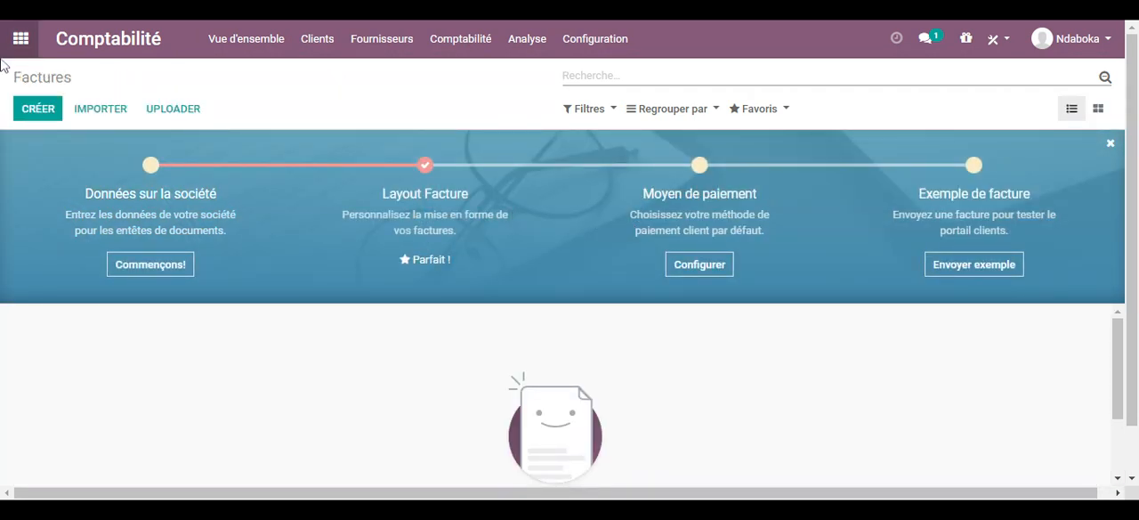
pyautogui.click(20, 38)
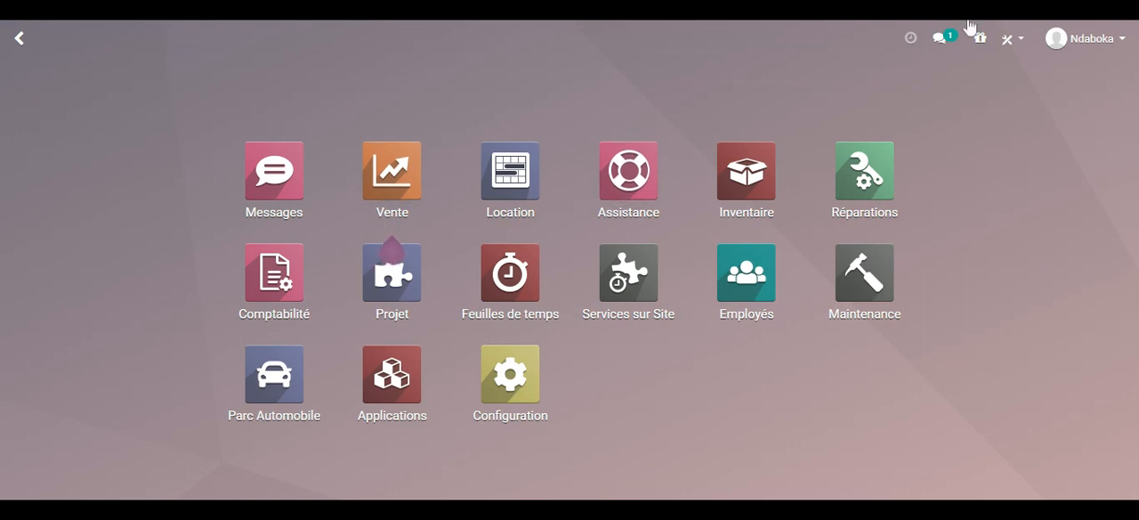